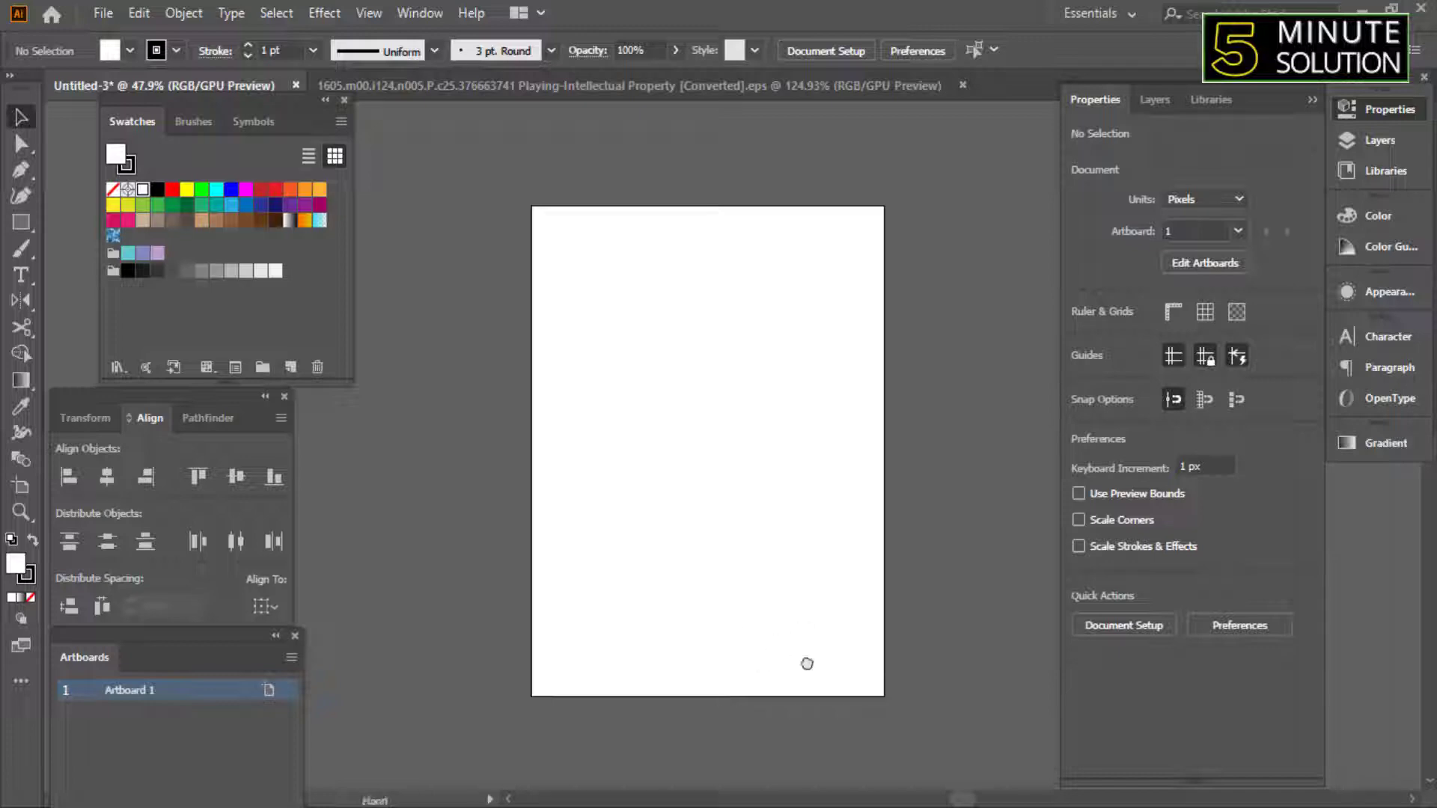
Place the fedora gorilla image beside the artboard.
scroll(807, 664, "down", 1)
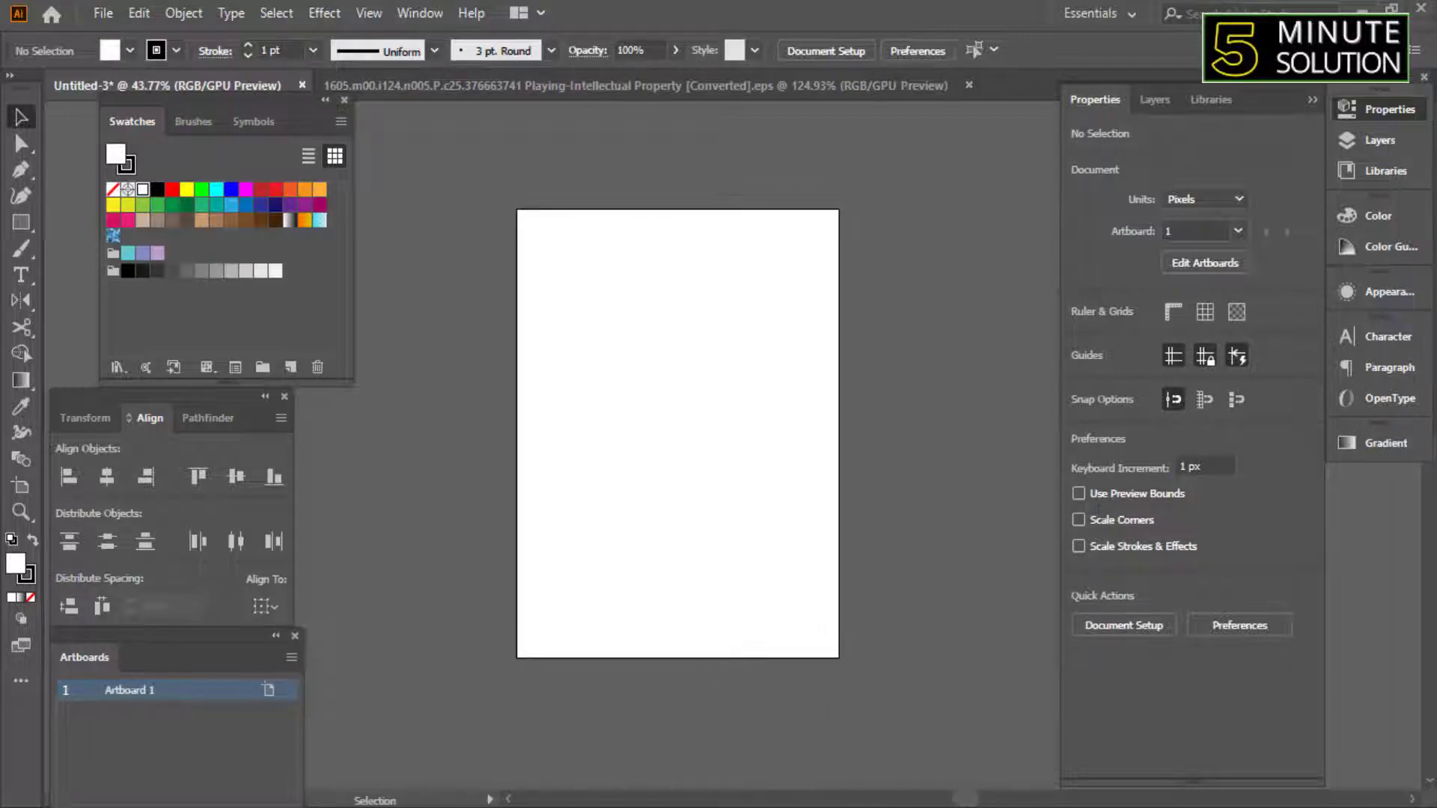
mouse_move(922, 566)
left_mouse_down()
mouse_move(887, 545)
mouse_move(546, 468)
left_mouse_up()
key("ctrl+equal")
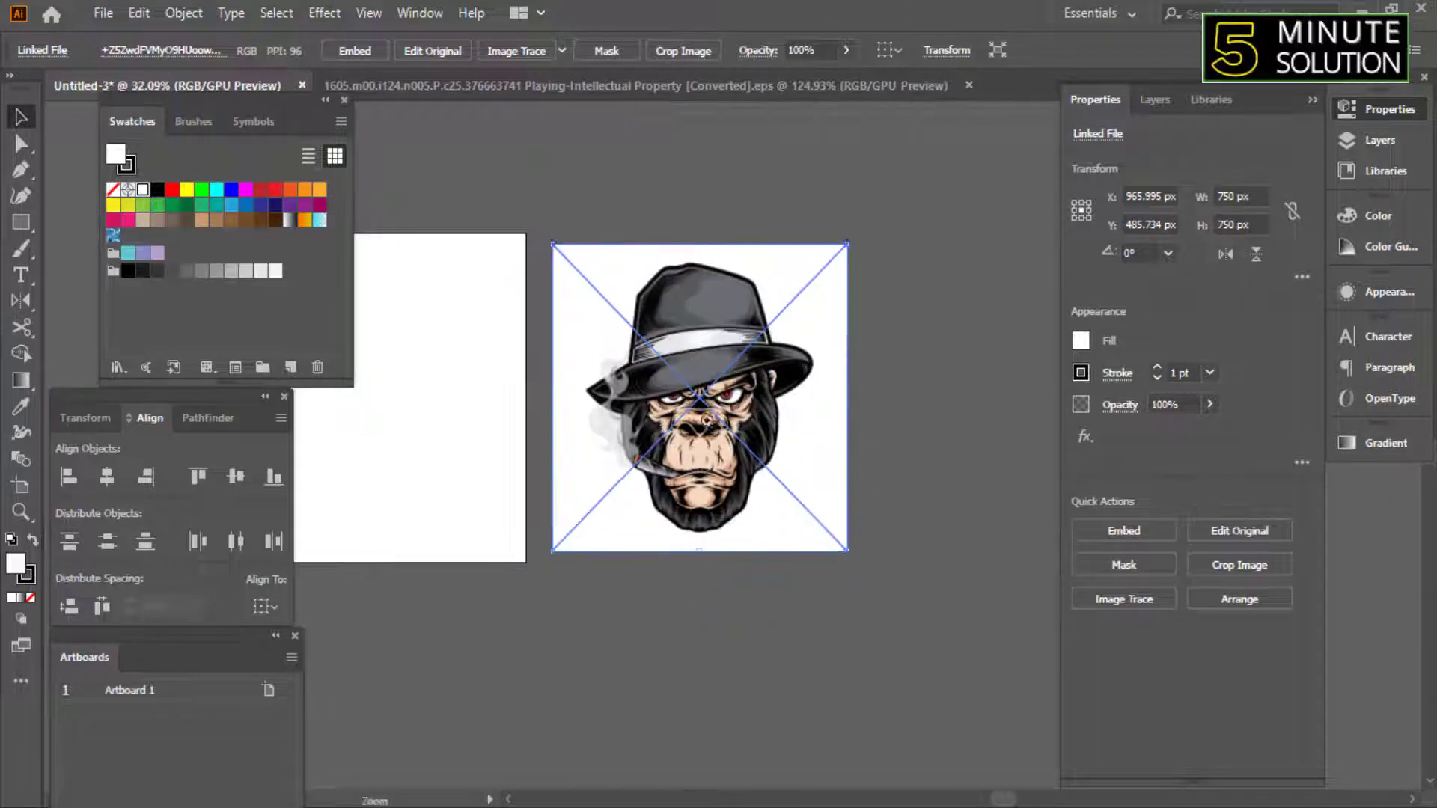
scroll(762, 471, "up", 2)
scroll(762, 471, "up", 1)
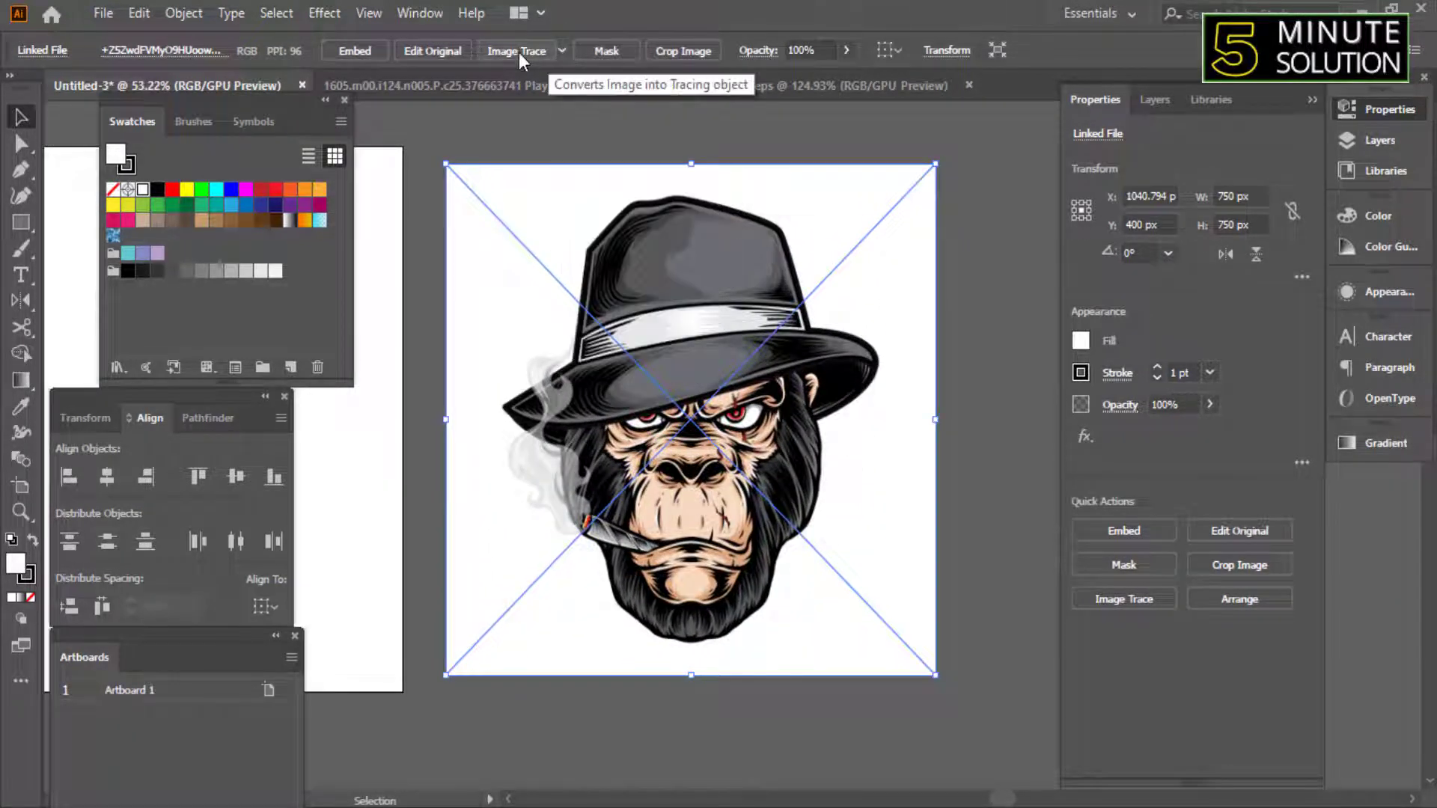
Image Trace the gorilla with the 16 Colors preset instead of black-and-white.
left_click(518, 52)
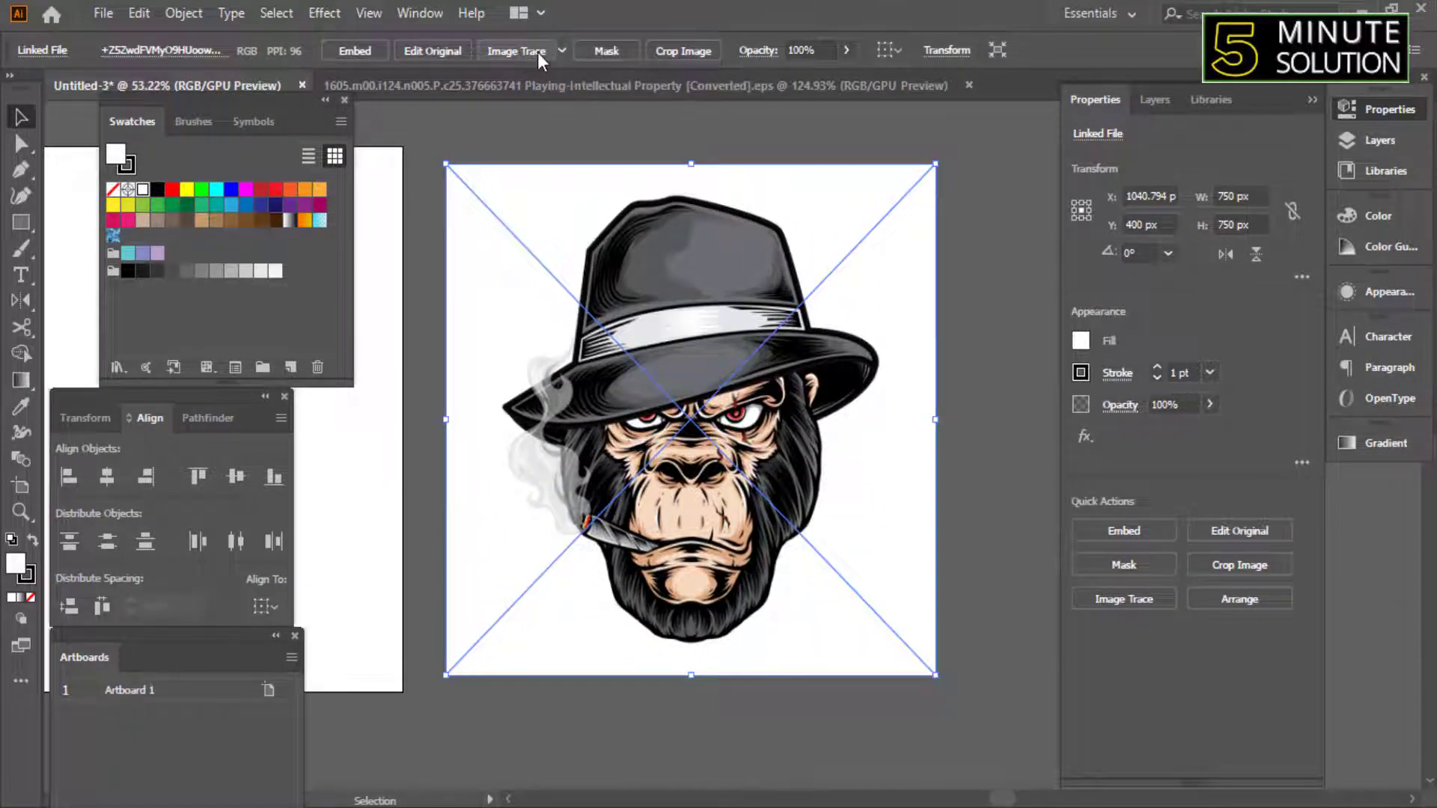
scroll(760, 377, "up", 5)
scroll(760, 377, "down", 3)
key("ctrl+z")
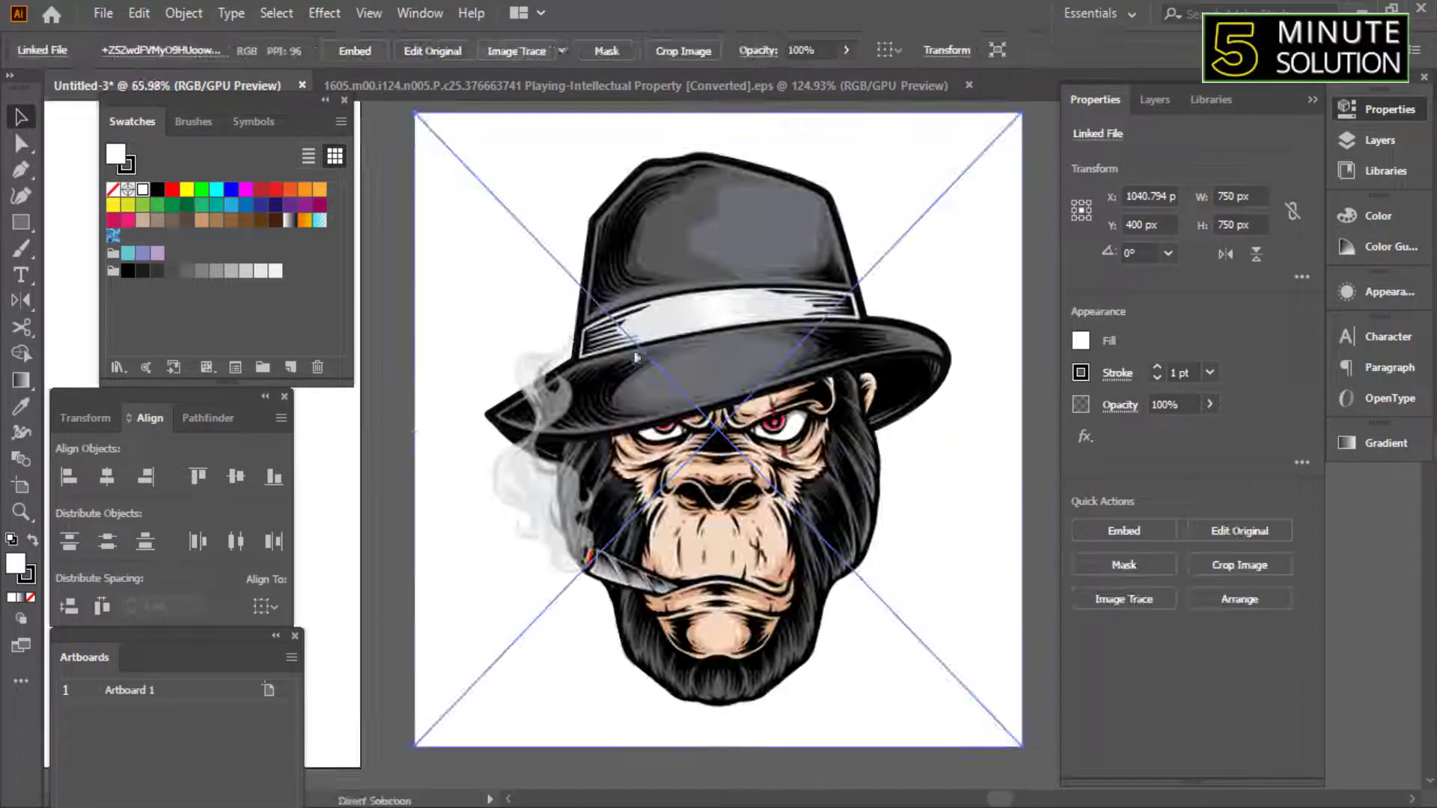
left_click(562, 51)
left_click(611, 226)
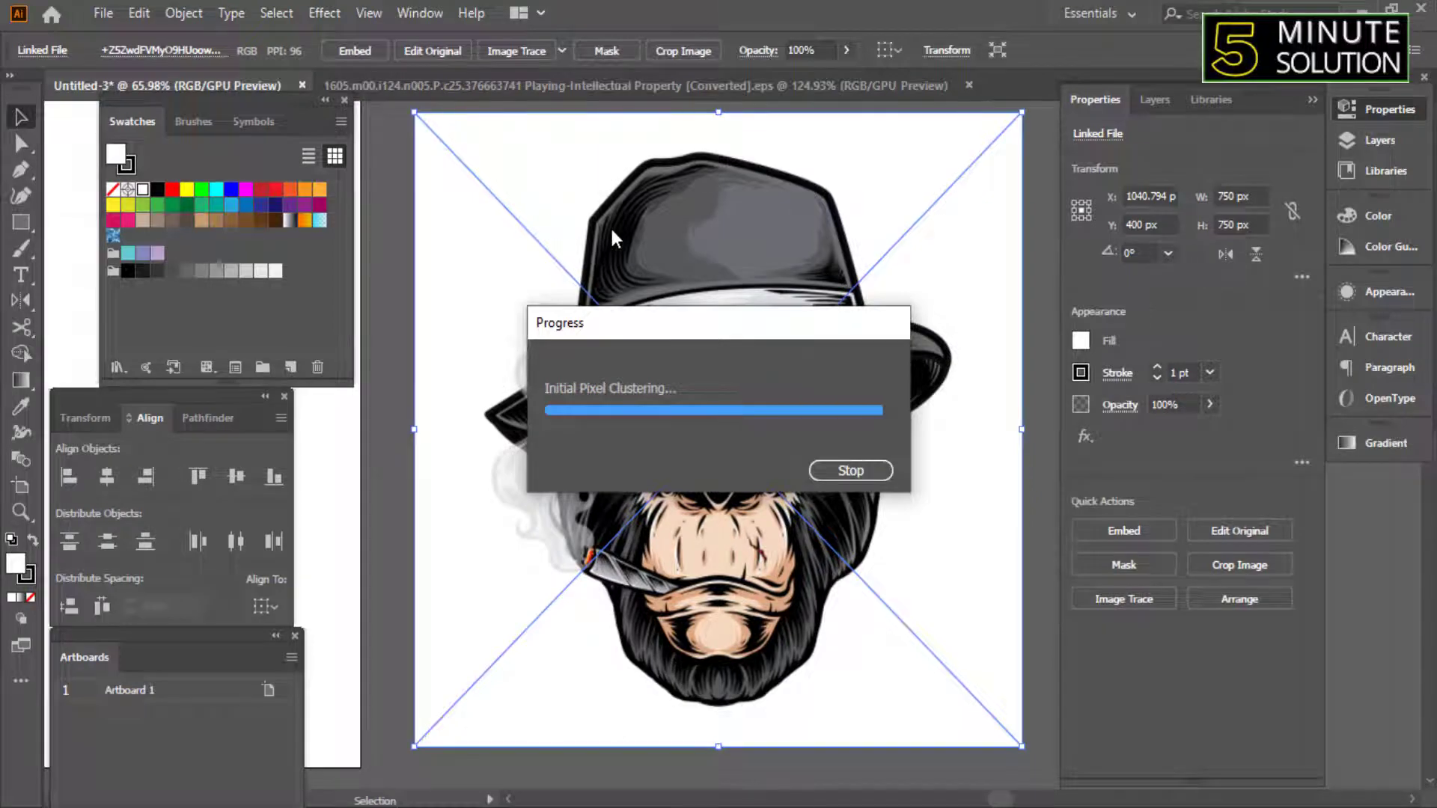
scroll(609, 226, "up", 2)
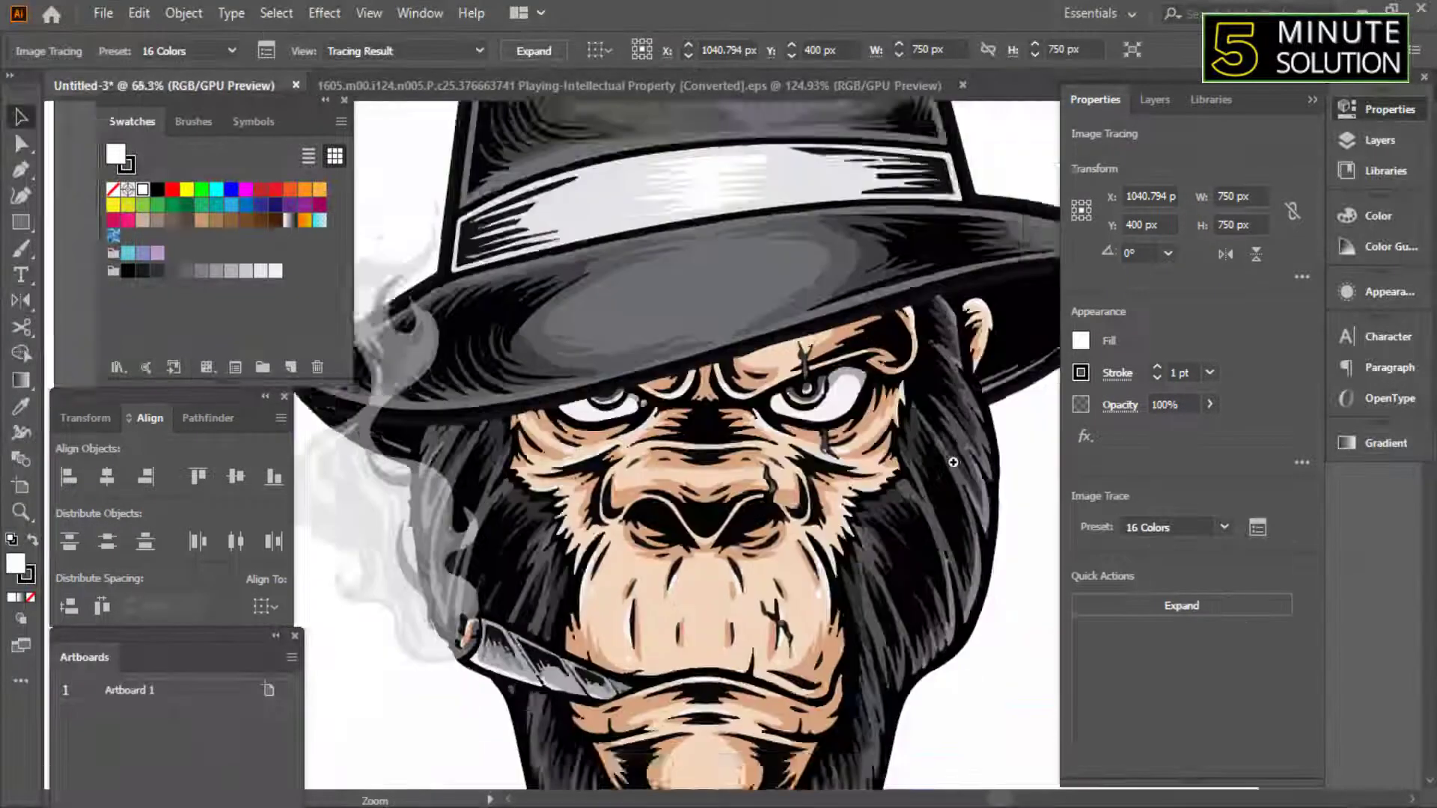
scroll(571, 384, "down", 4)
Expand the trace and delete its white background shapes.
key("a")
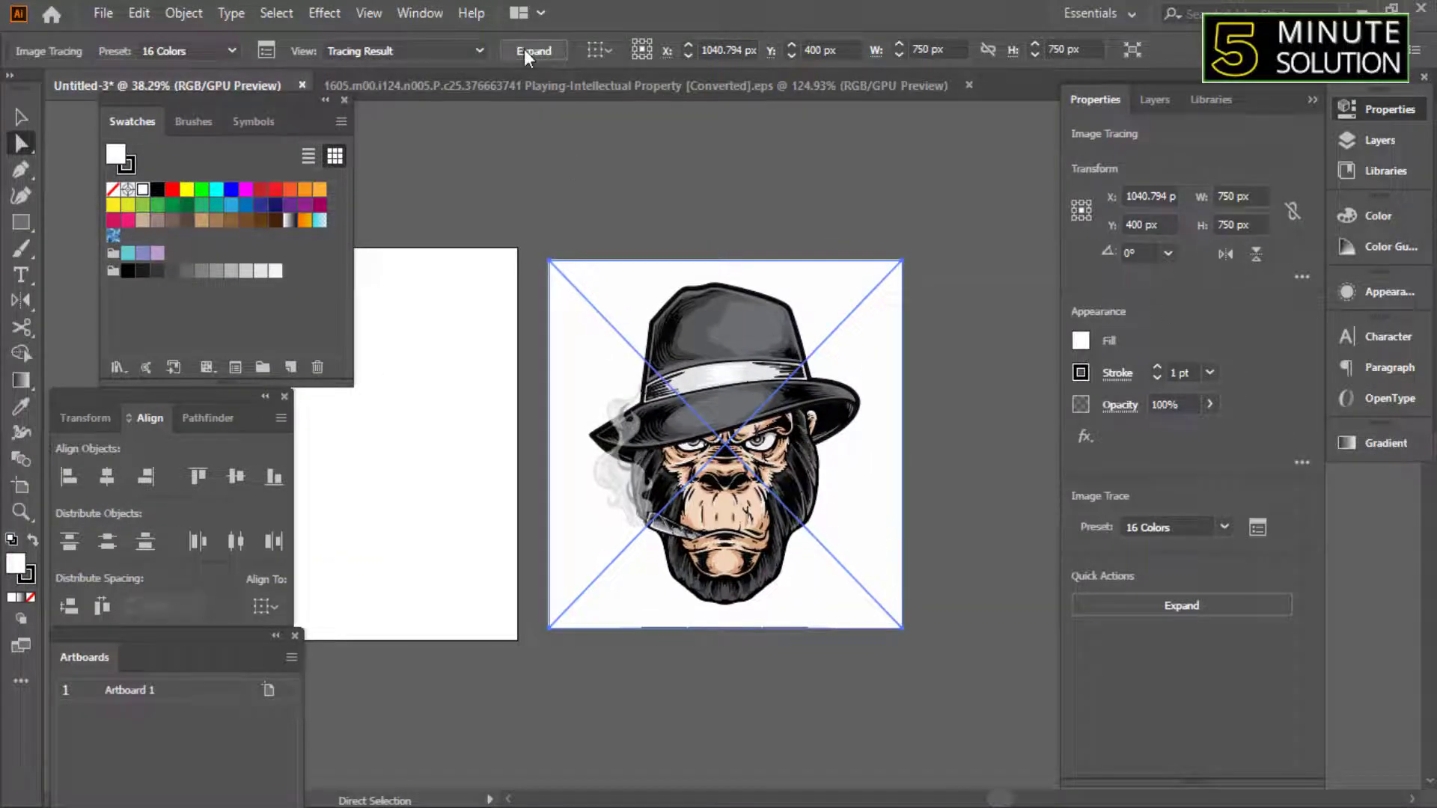
left_click(533, 51)
left_click(886, 482)
key("Delete")
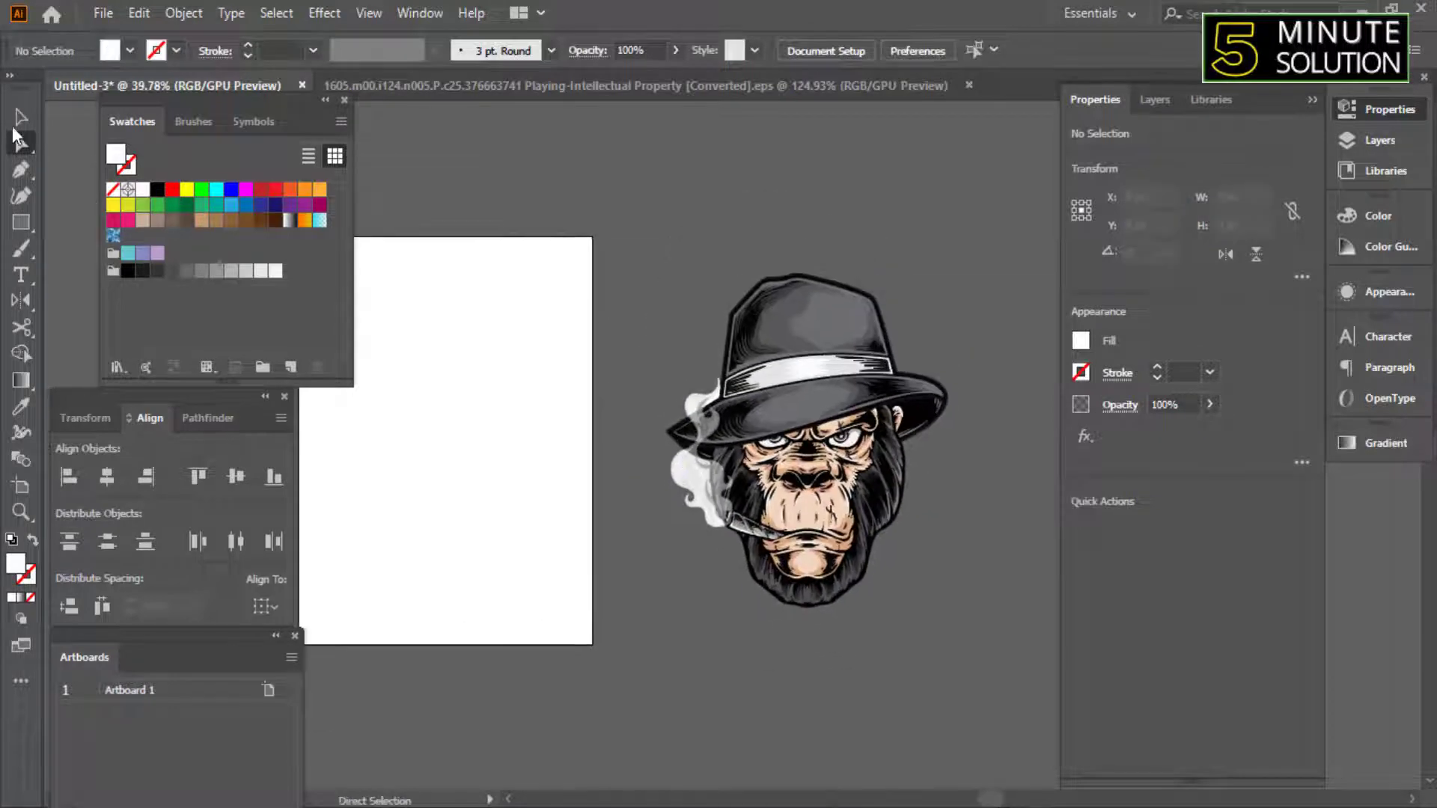
Shrink the gorilla and move it up onto the artboard.
left_click(21, 117)
left_click_drag(897, 464, 703, 464)
mouse_move(823, 470)
left_mouse_down()
mouse_move(860, 494)
mouse_move(693, 452)
left_mouse_up()
scroll(692, 452, "up", 3)
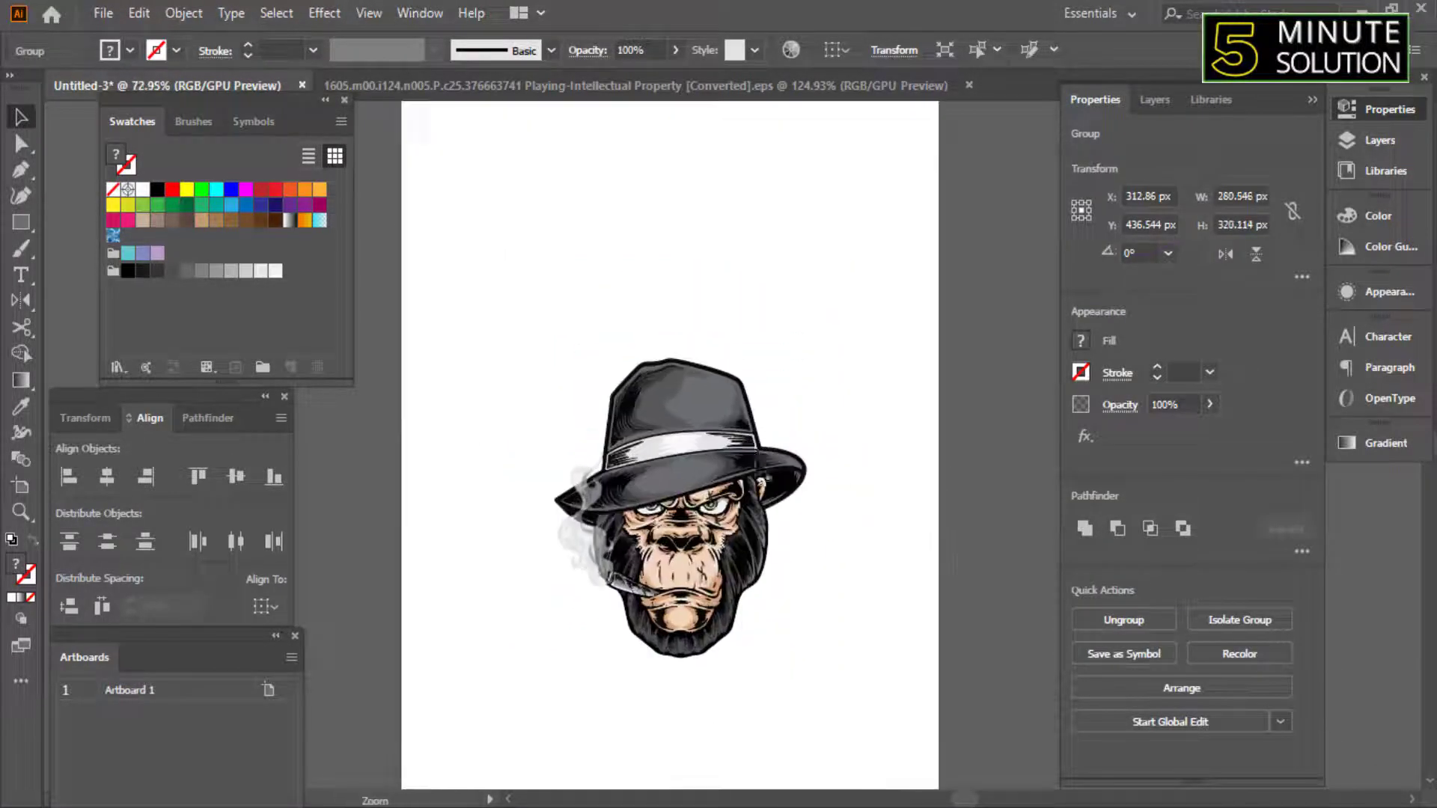
left_click_drag(812, 498, 719, 449)
left_click(701, 512)
Draw a 600x800 artboard-sized rectangle filled pale peach FFF1E1.
scroll(702, 512, "down", 1)
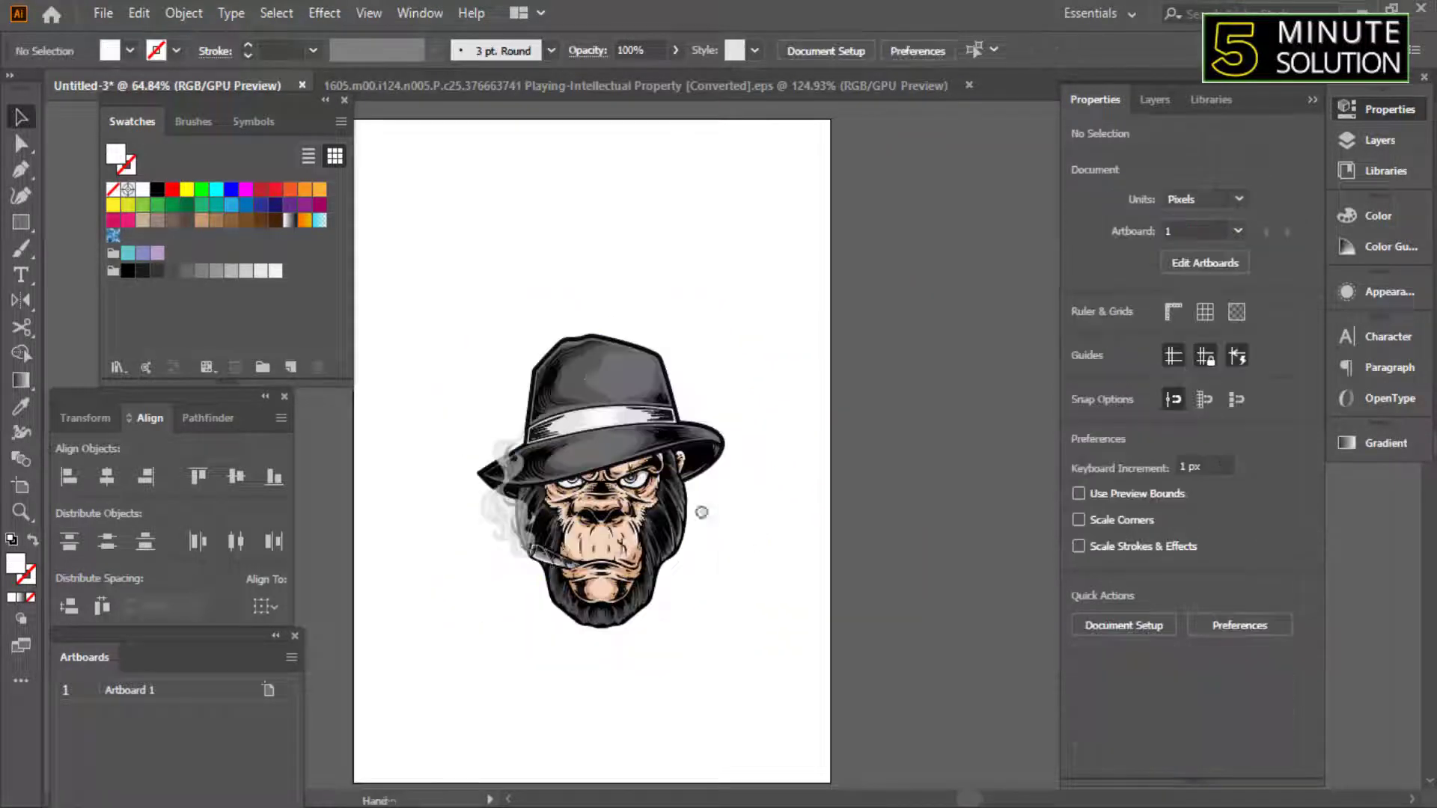
scroll(702, 512, "down", 1)
left_click_drag(476, 164, 896, 746)
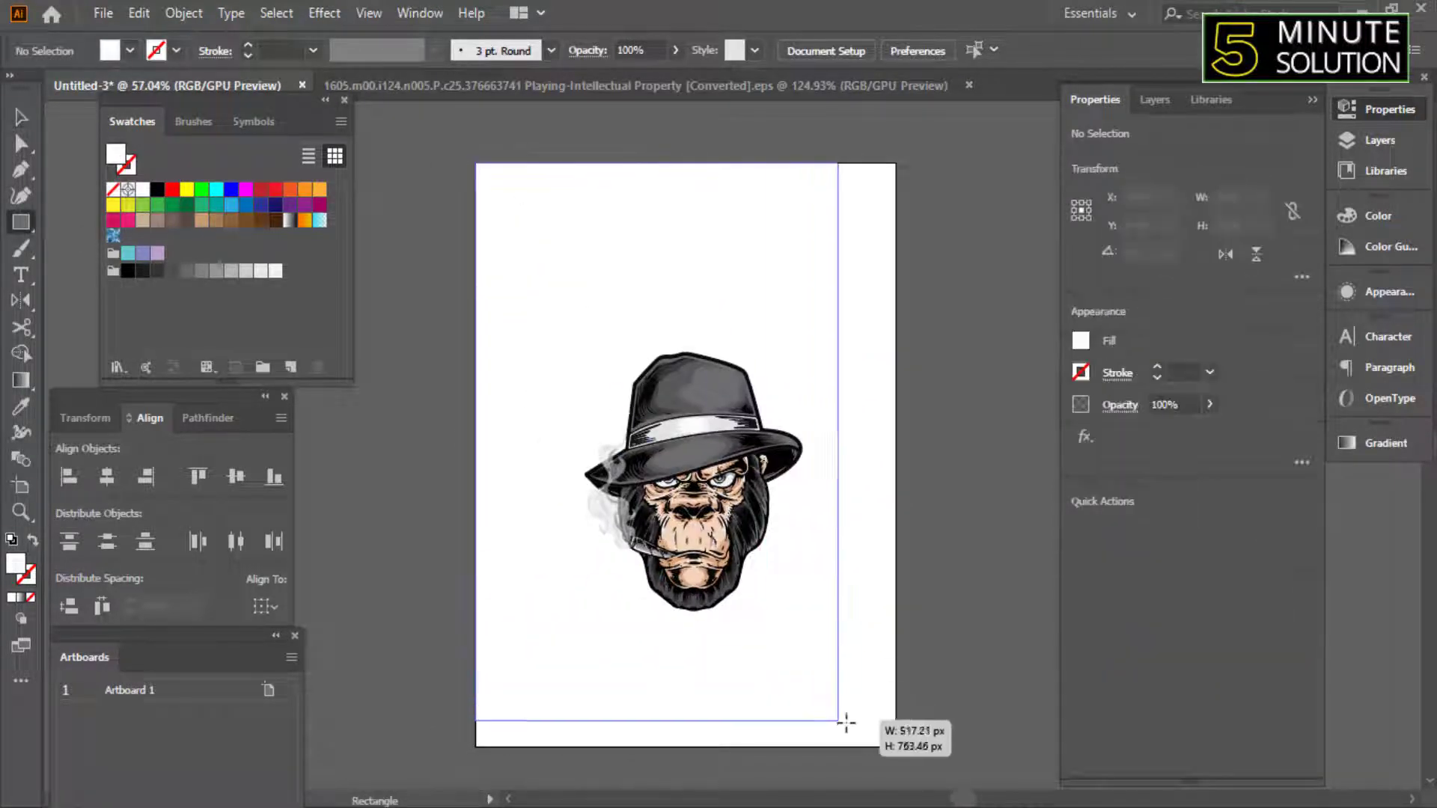
double_click(16, 566)
left_click_drag(1083, 470, 1078, 282)
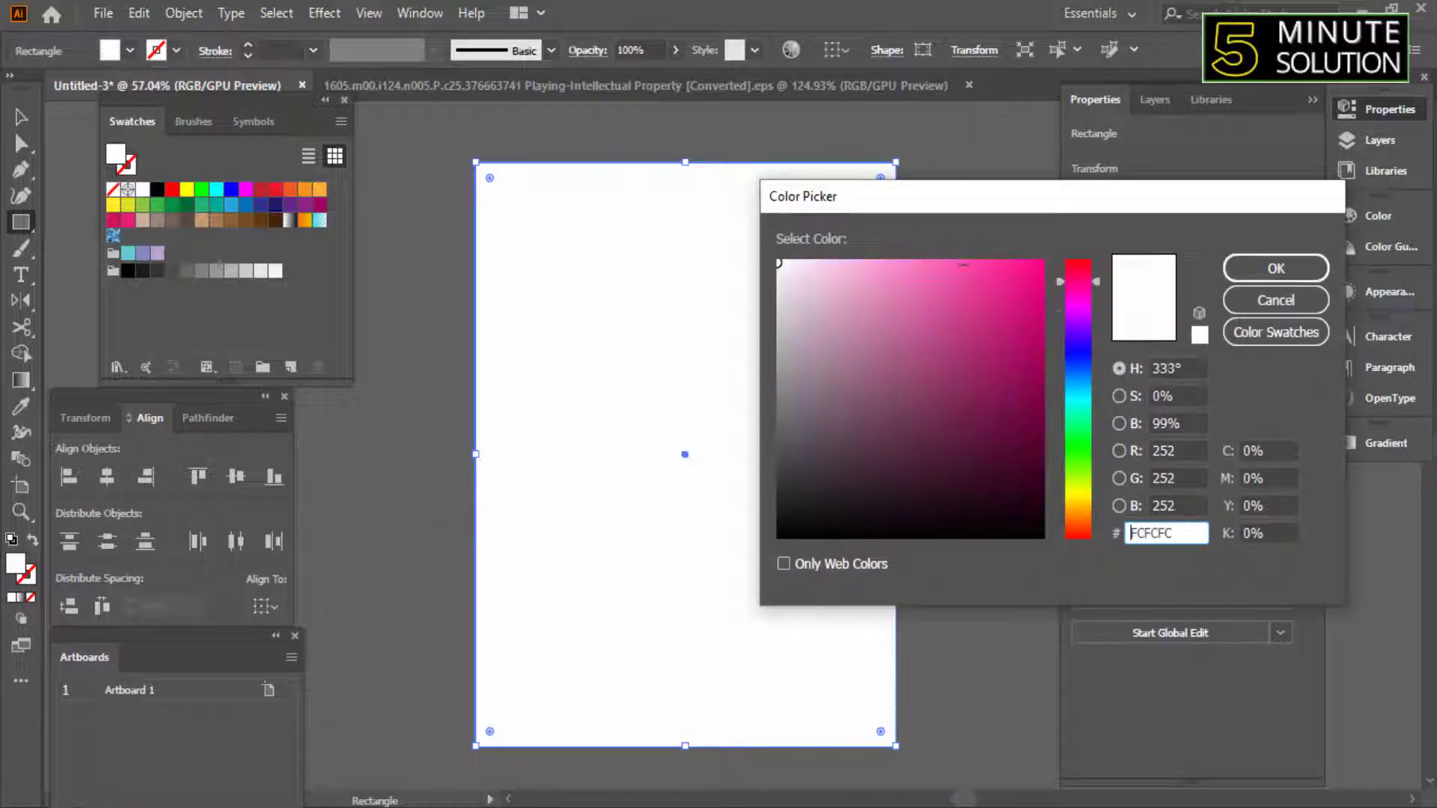
left_click(1077, 514)
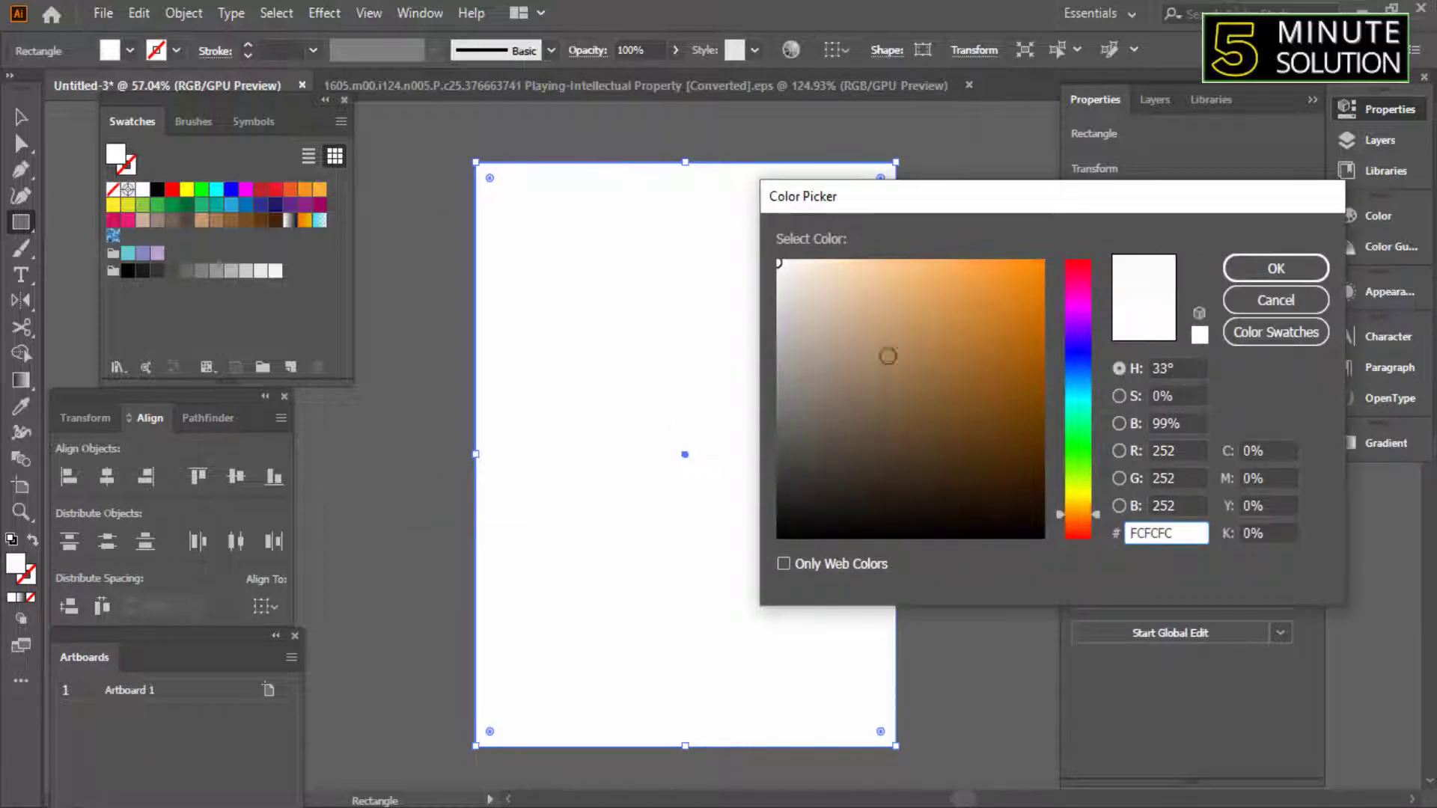
left_click(1254, 277)
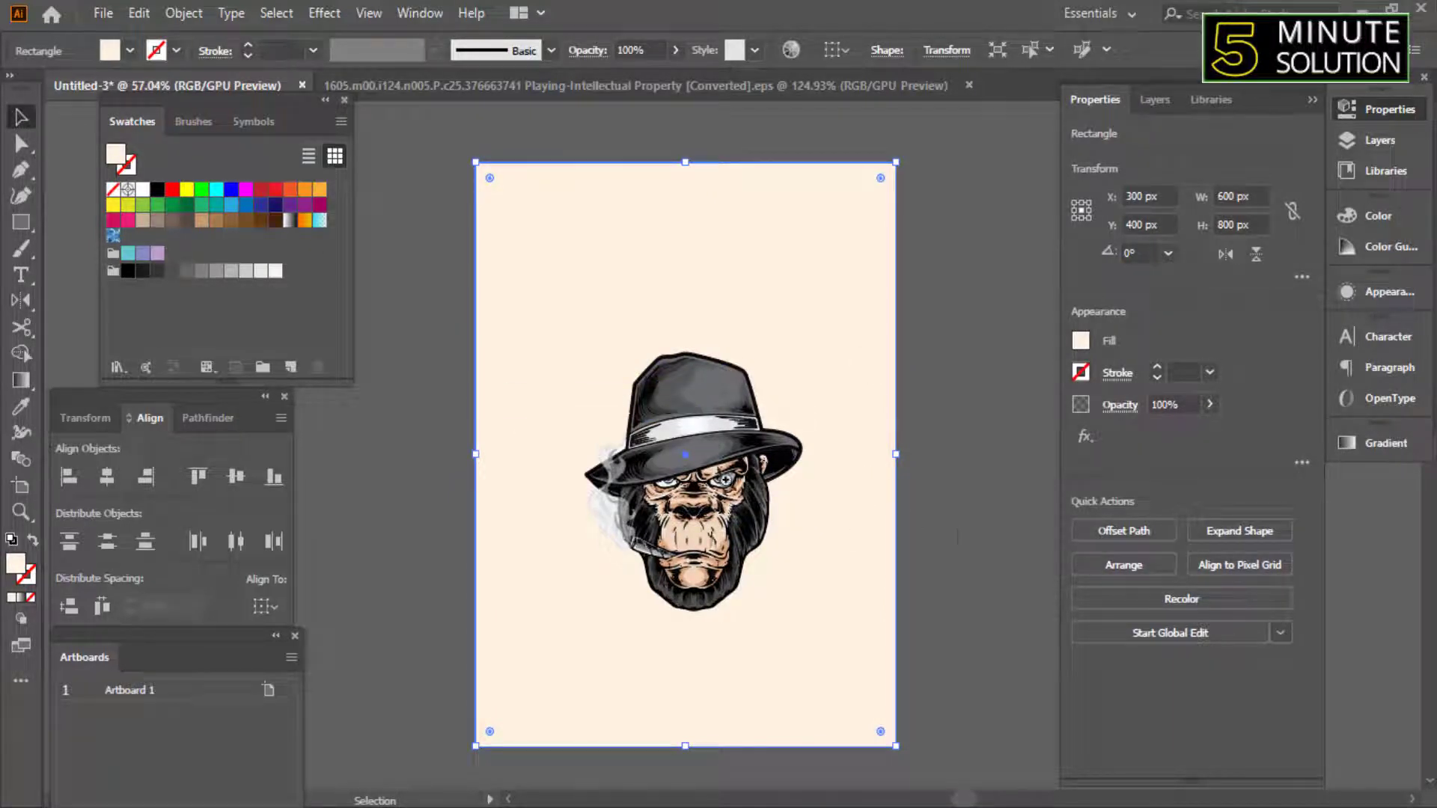
Draw a rectangle around the gorilla, send it to the back, and round its corners.
scroll(685, 449, "up", 1)
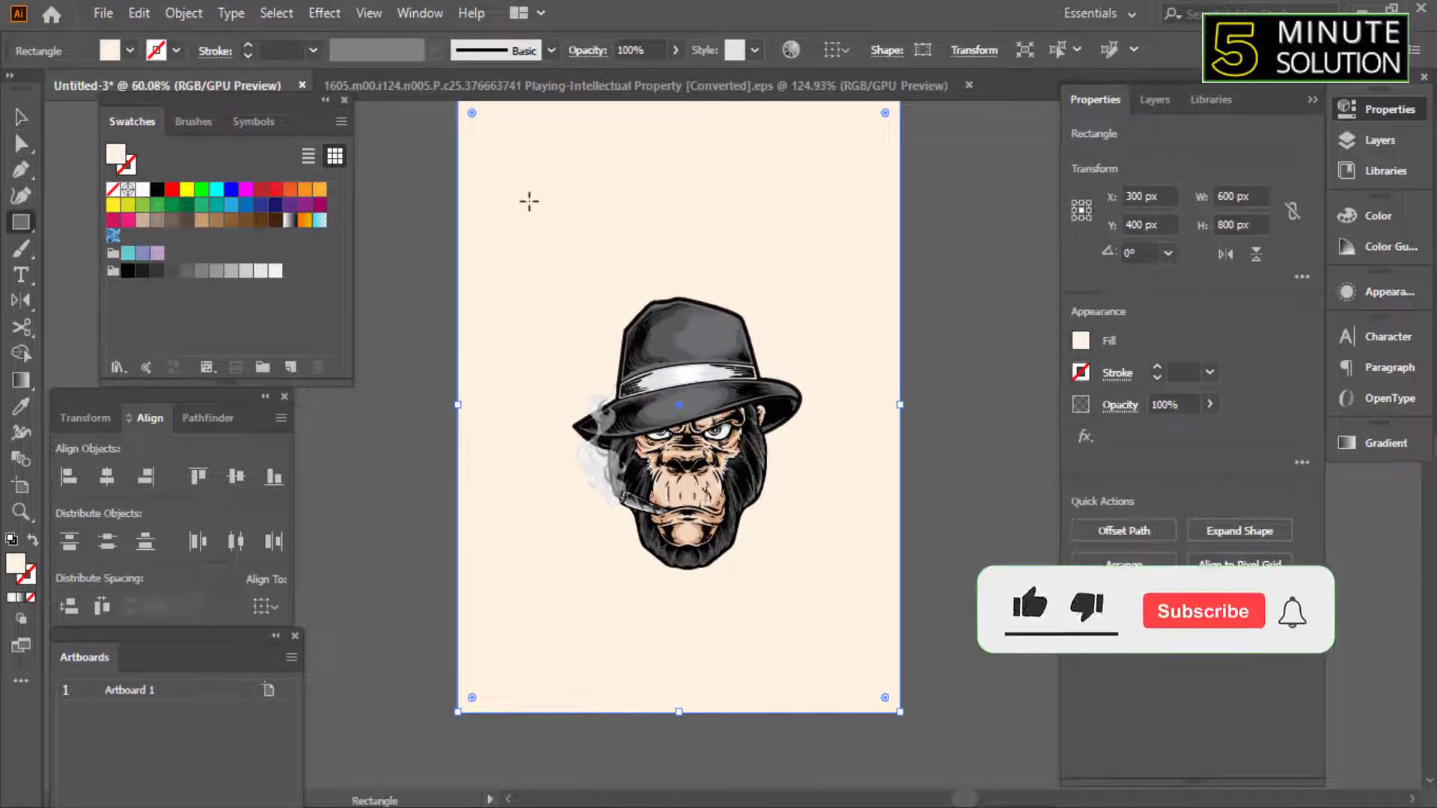
left_click_drag(539, 204, 841, 643)
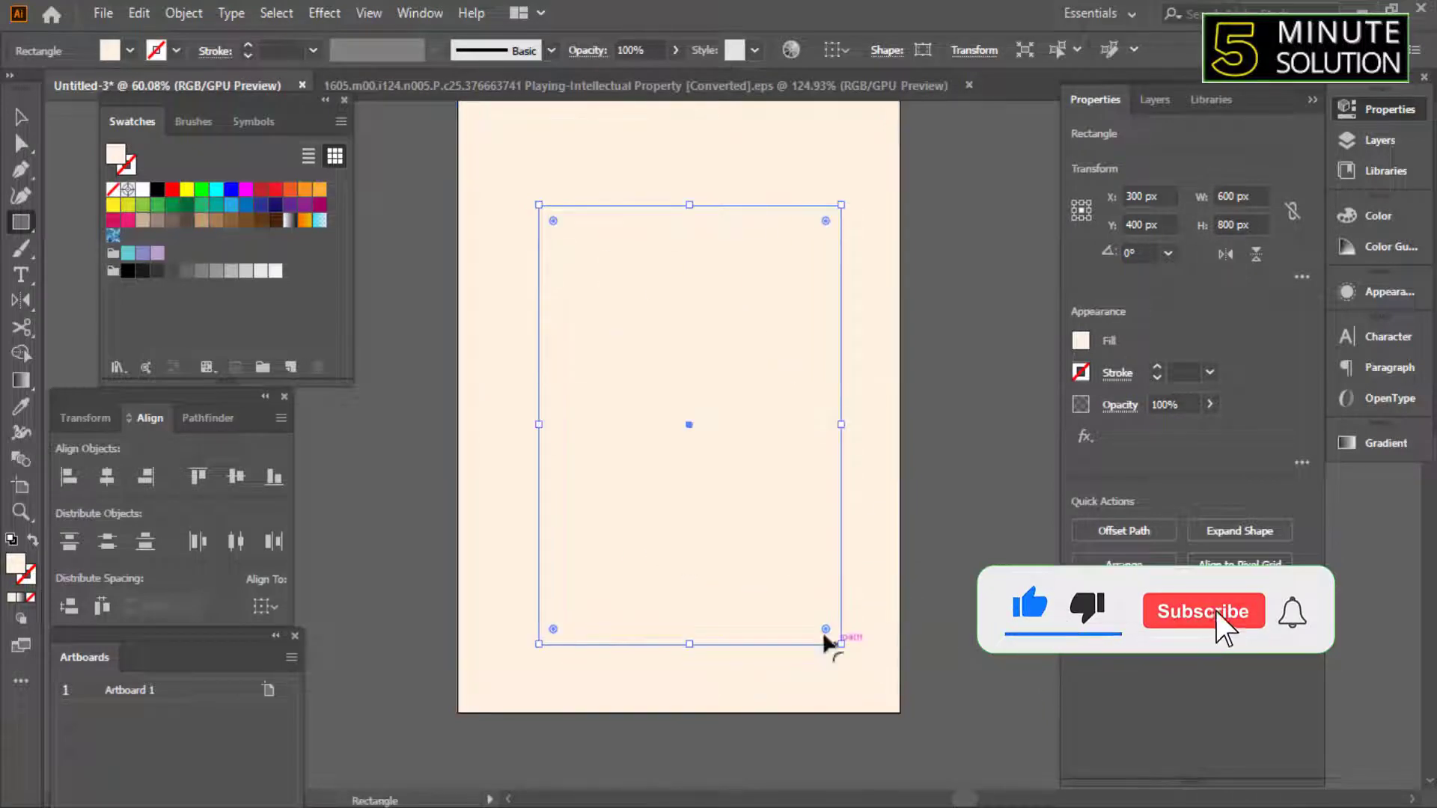
key("ctrl+shift+bracketleft")
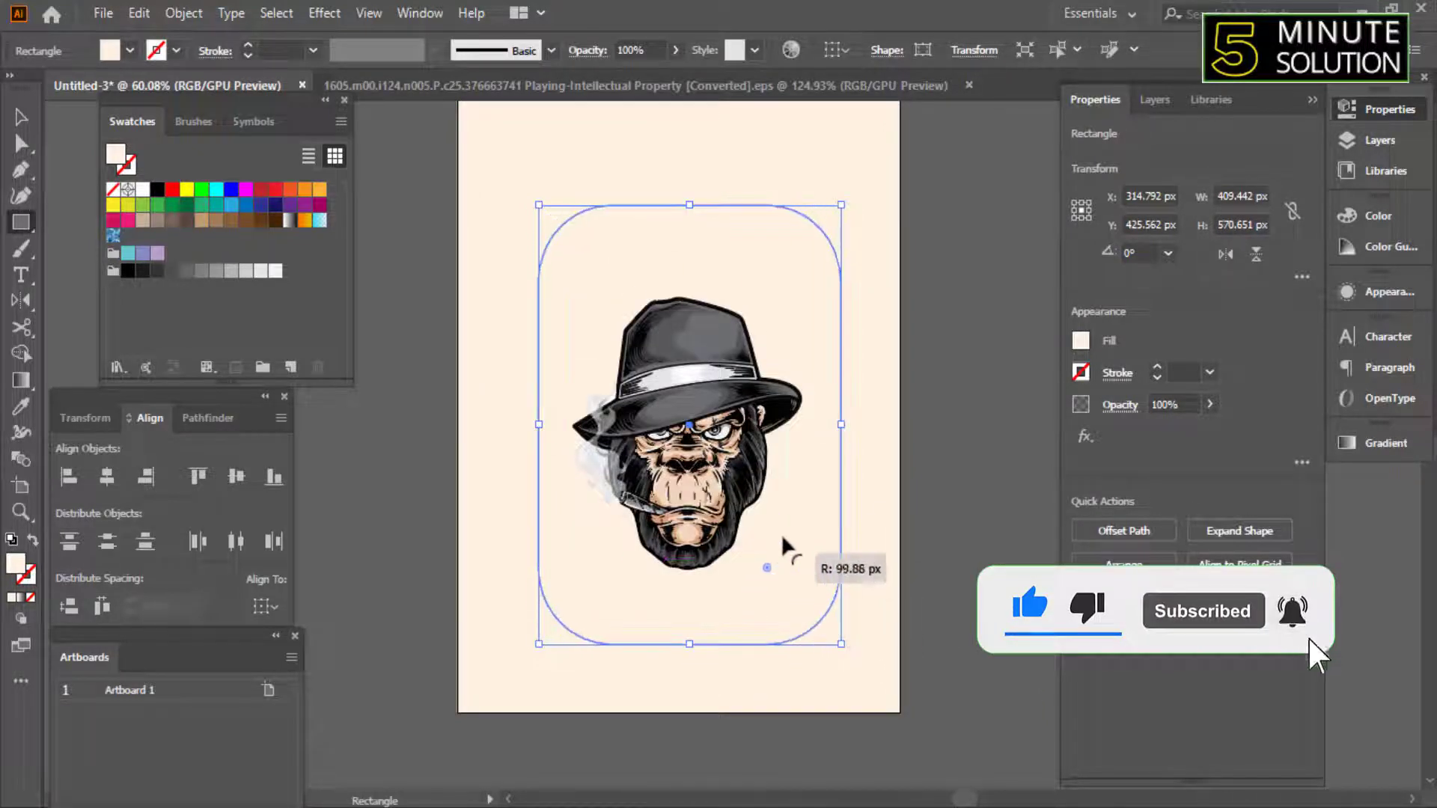
left_click_drag(825, 629, 819, 391)
scroll(711, 411, "down", 1)
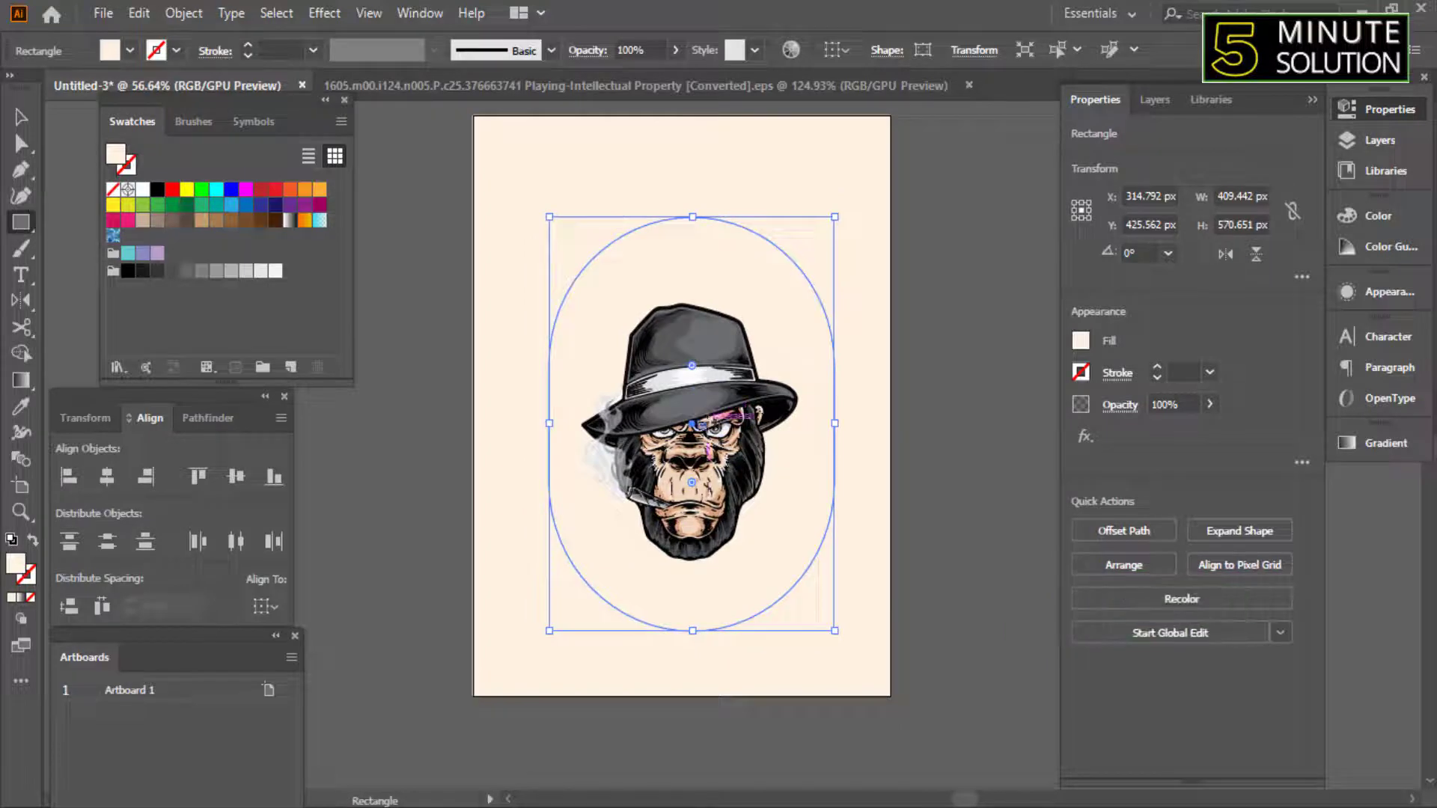
Square the rectangle's corners again and narrow it from both sides.
key("v")
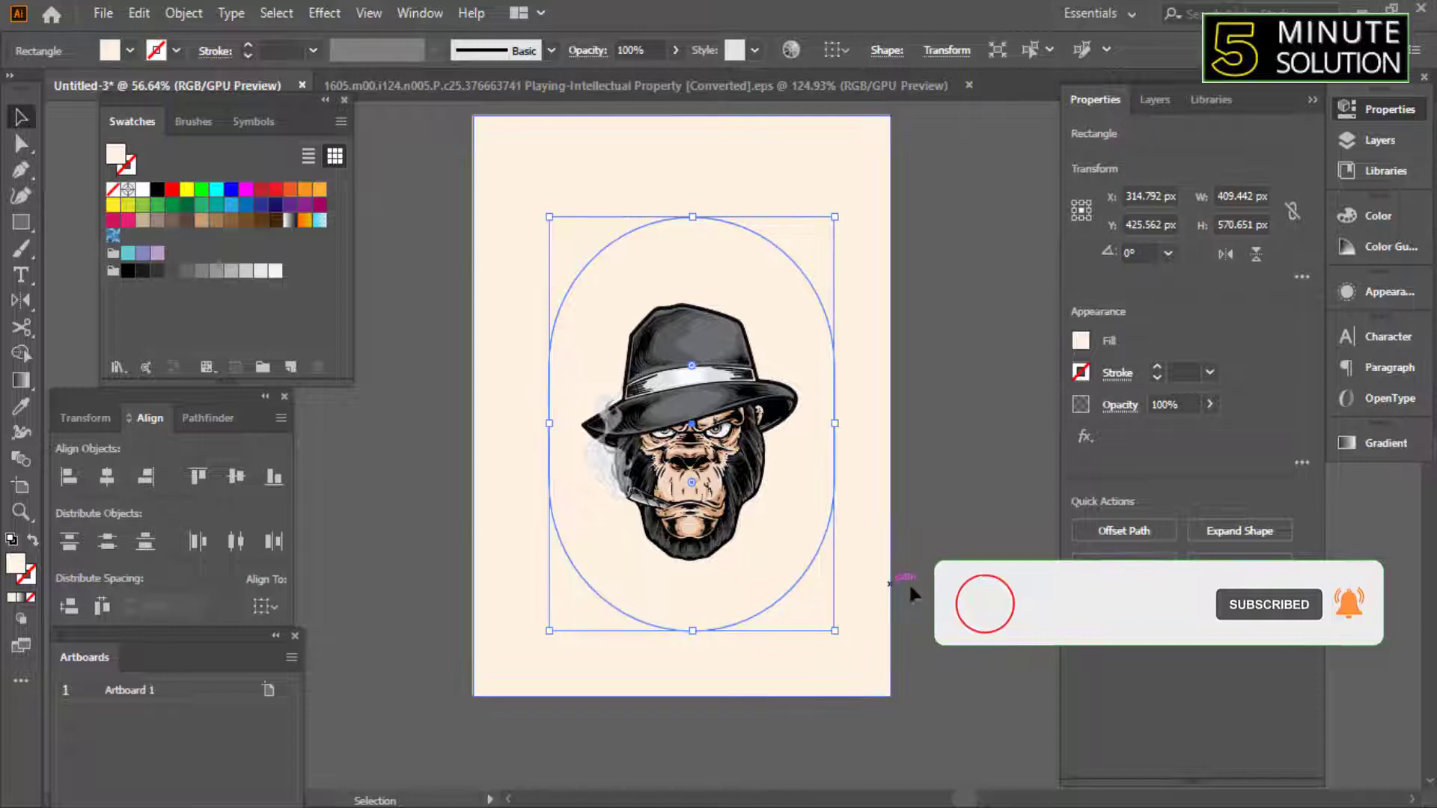
scroll(905, 587, "down", 1)
left_click(835, 432)
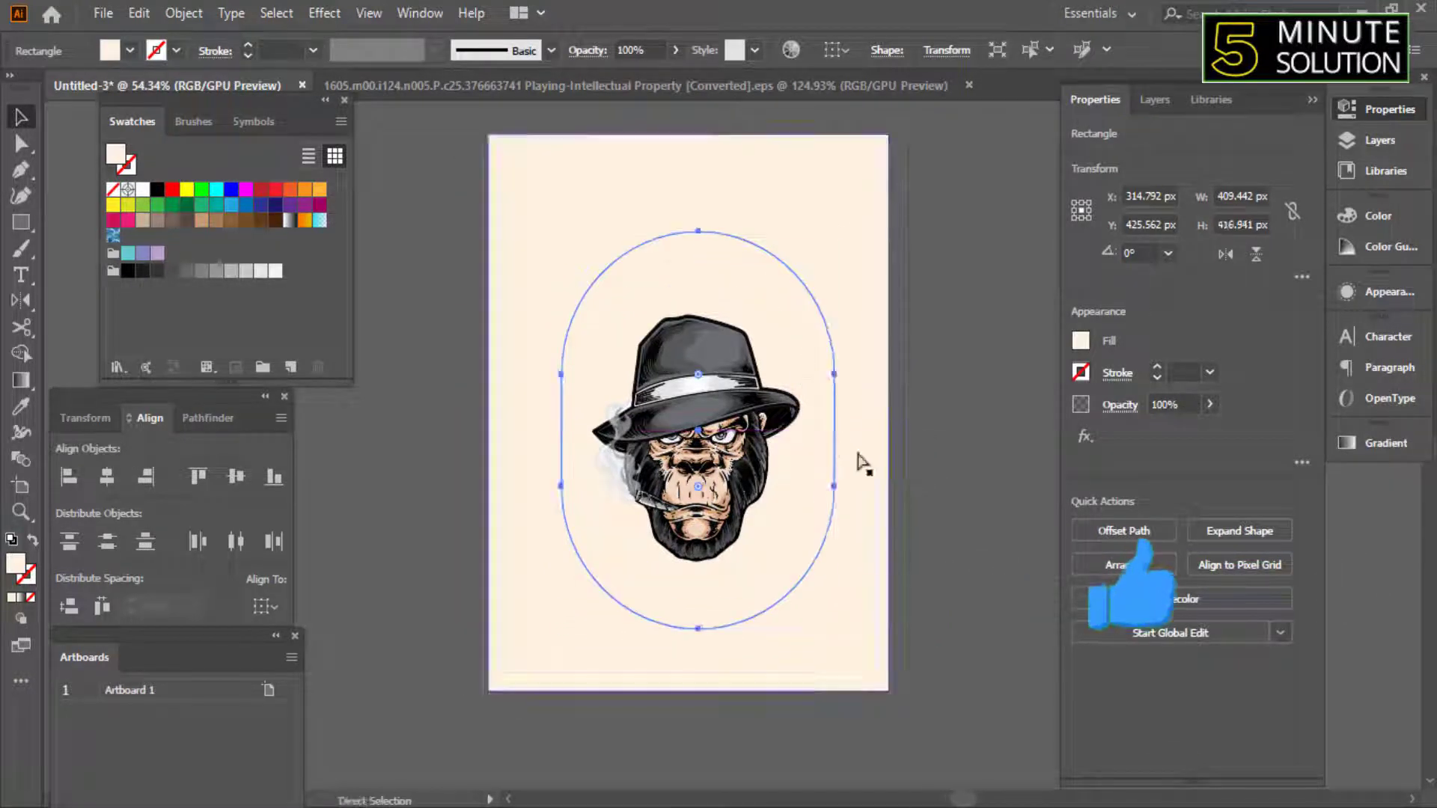
key("a")
left_click_drag(698, 374, 4, 84)
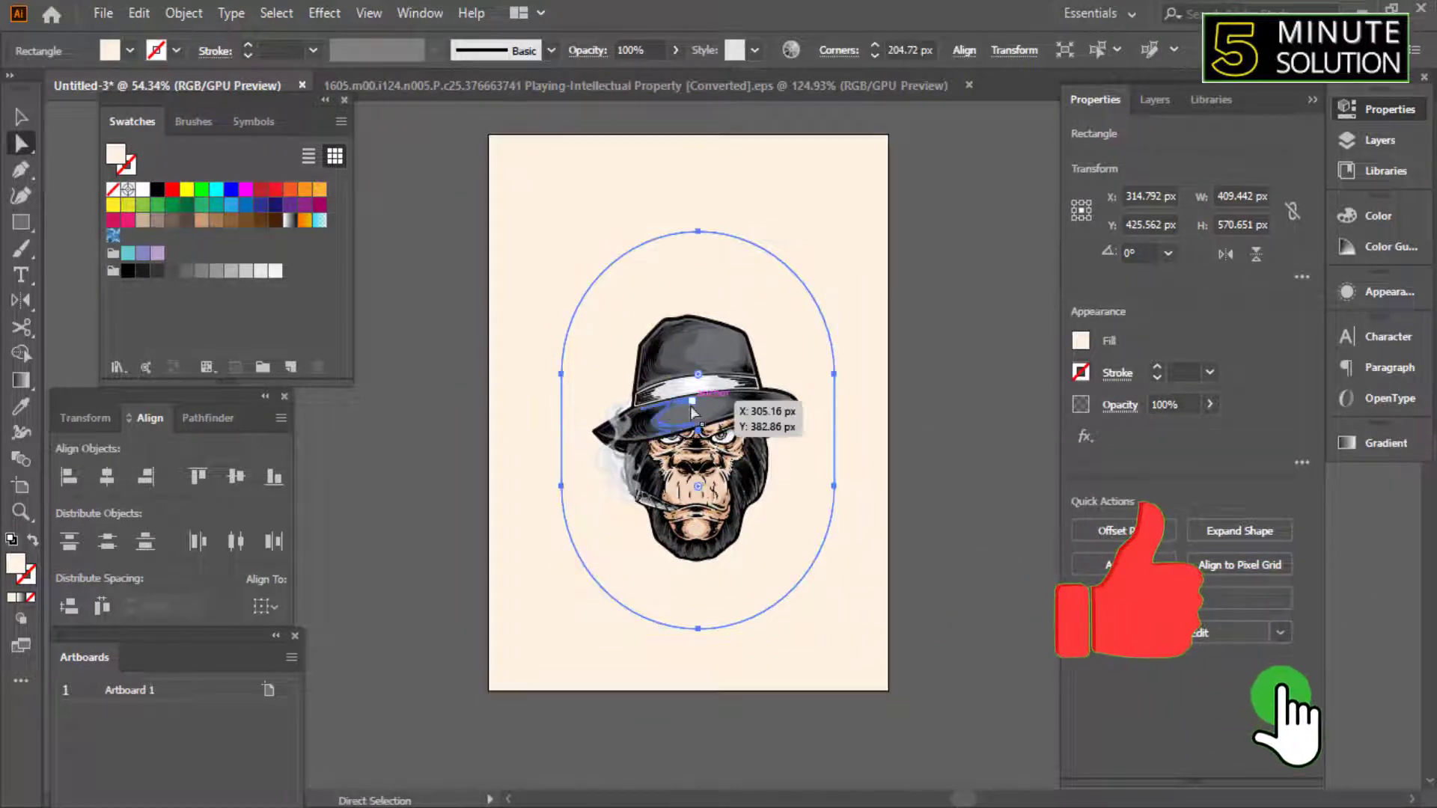
key("v")
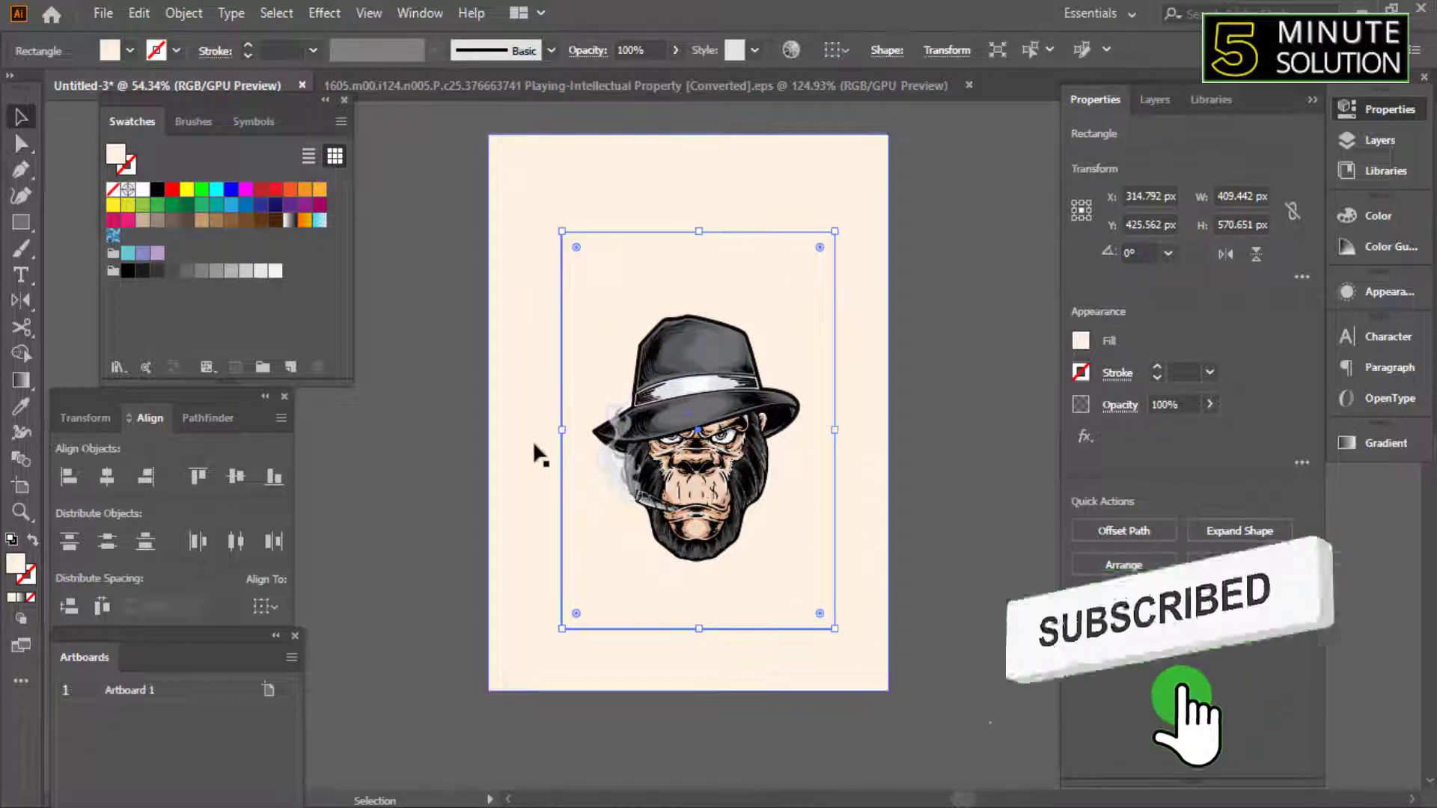
left_click_drag(561, 427, 587, 427)
left_click_drag(829, 432, 812, 431)
mouse_move(796, 250)
left_mouse_down()
mouse_move(763, 291)
mouse_move(786, 428)
left_mouse_up()
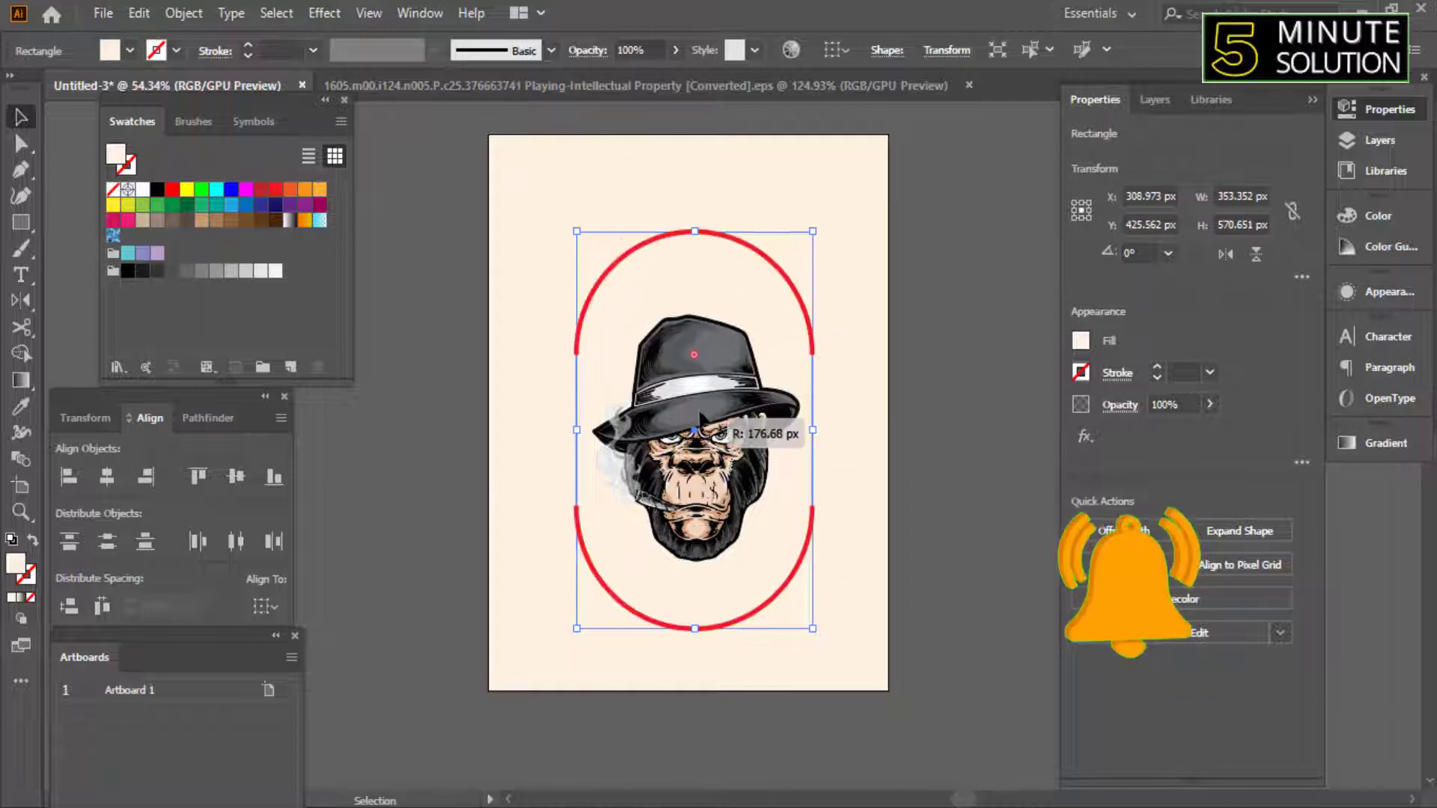
key("ctrl+z")
Round the corners fully and adjust top and bottom into a roughly 353x546 px pill.
left_click_drag(695, 231, 700, 289)
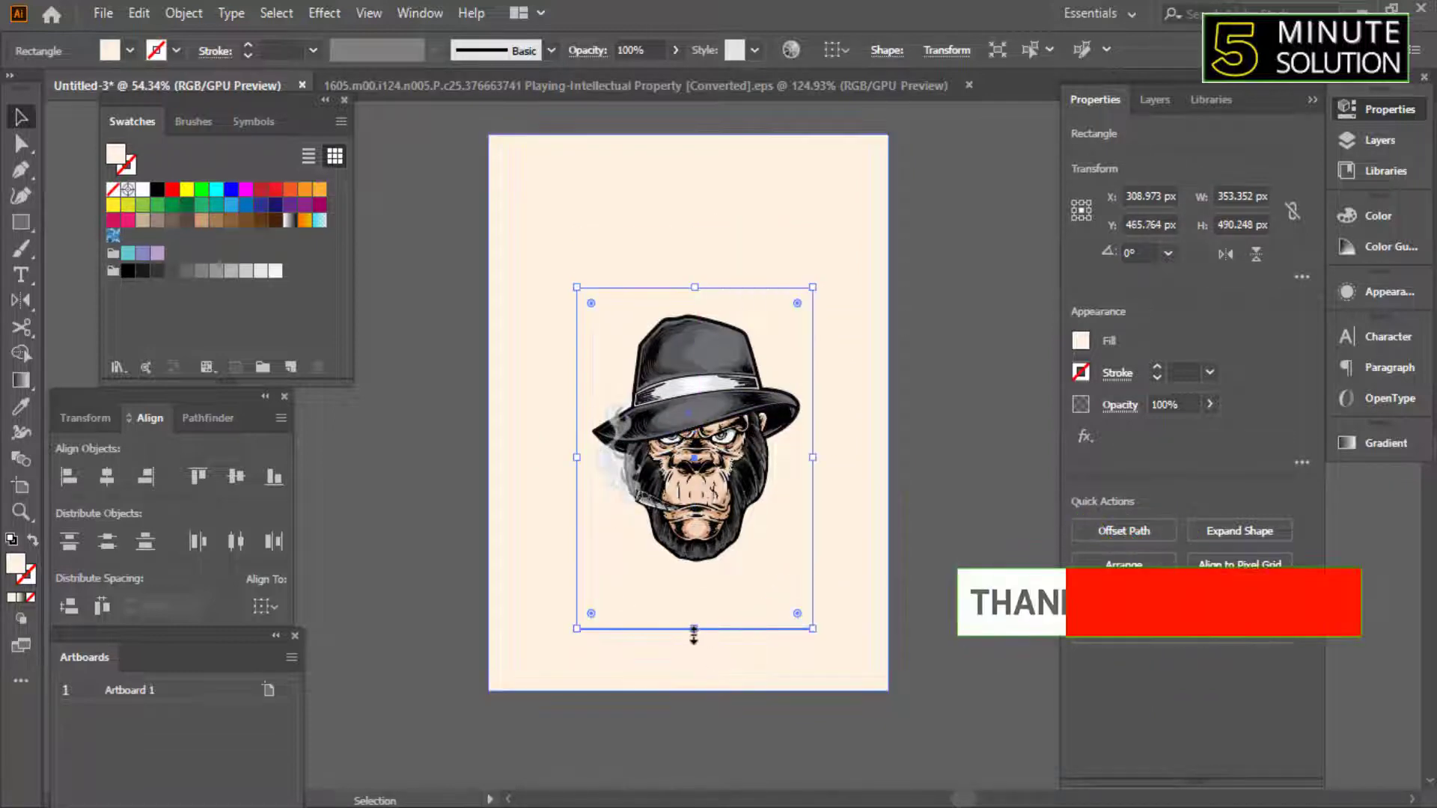
left_click_drag(696, 629, 701, 585)
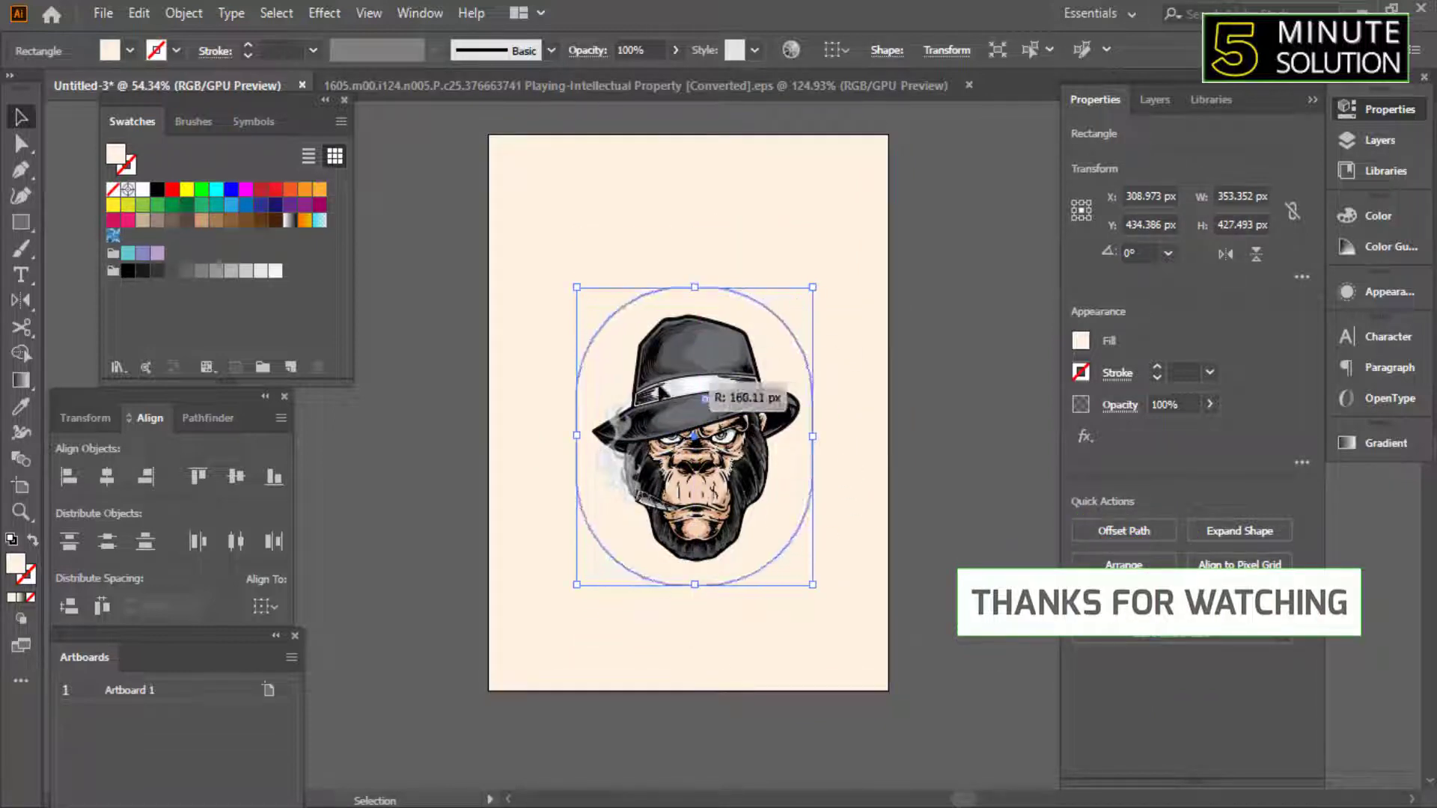
left_click_drag(798, 302, 670, 390)
left_click_drag(695, 288, 695, 244)
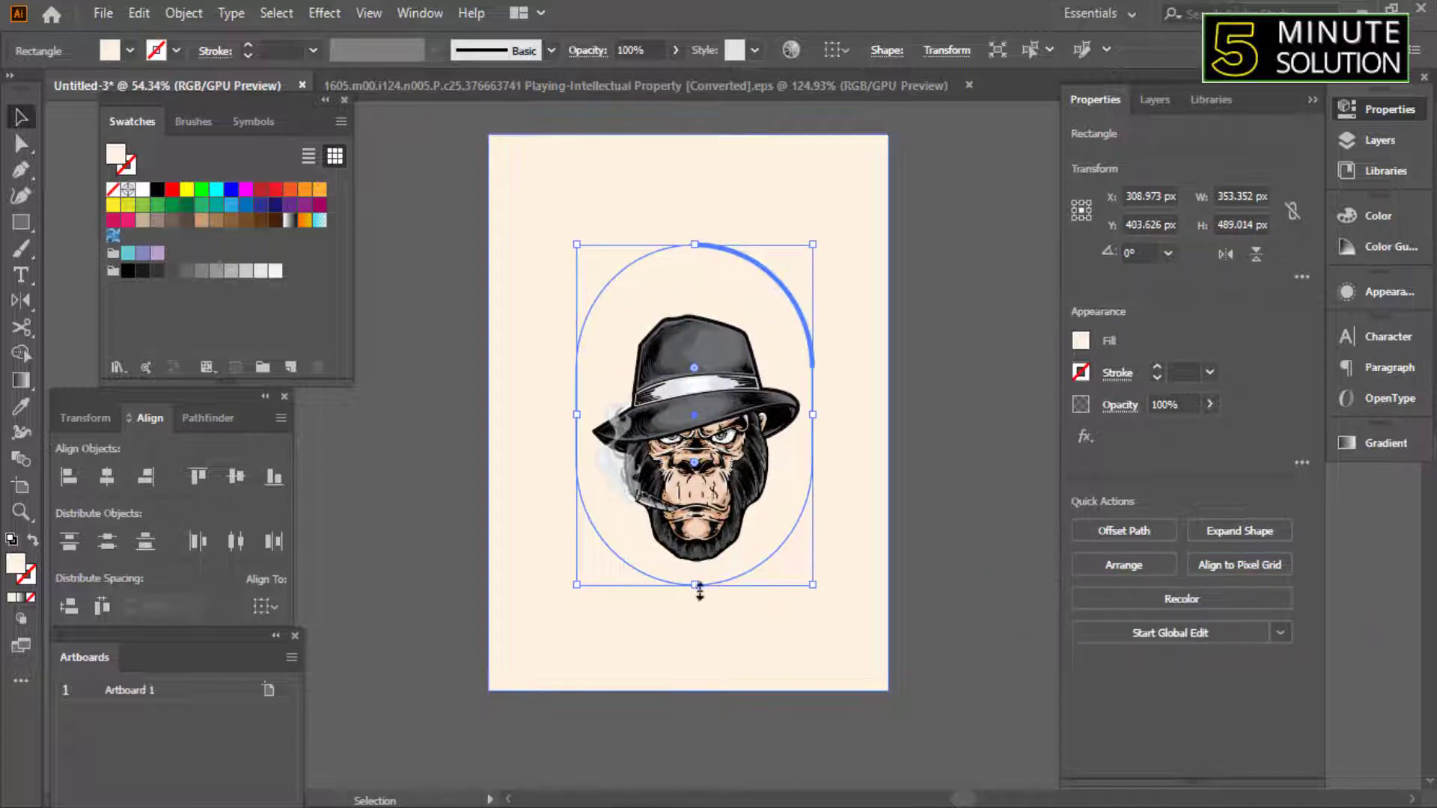
left_click_drag(695, 584, 695, 624)
left_click(790, 419)
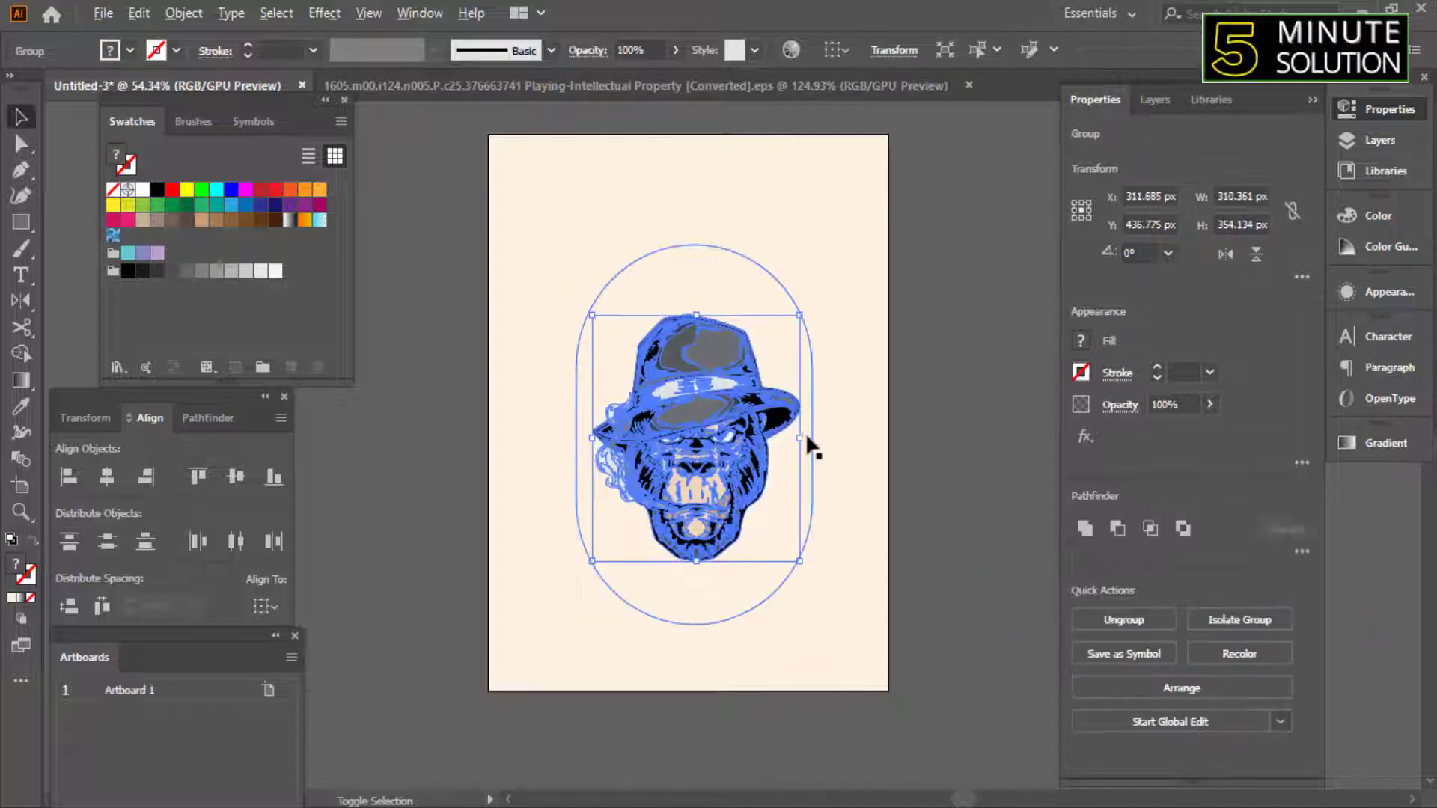
left_click(775, 278)
scroll(643, 297, "up", 1)
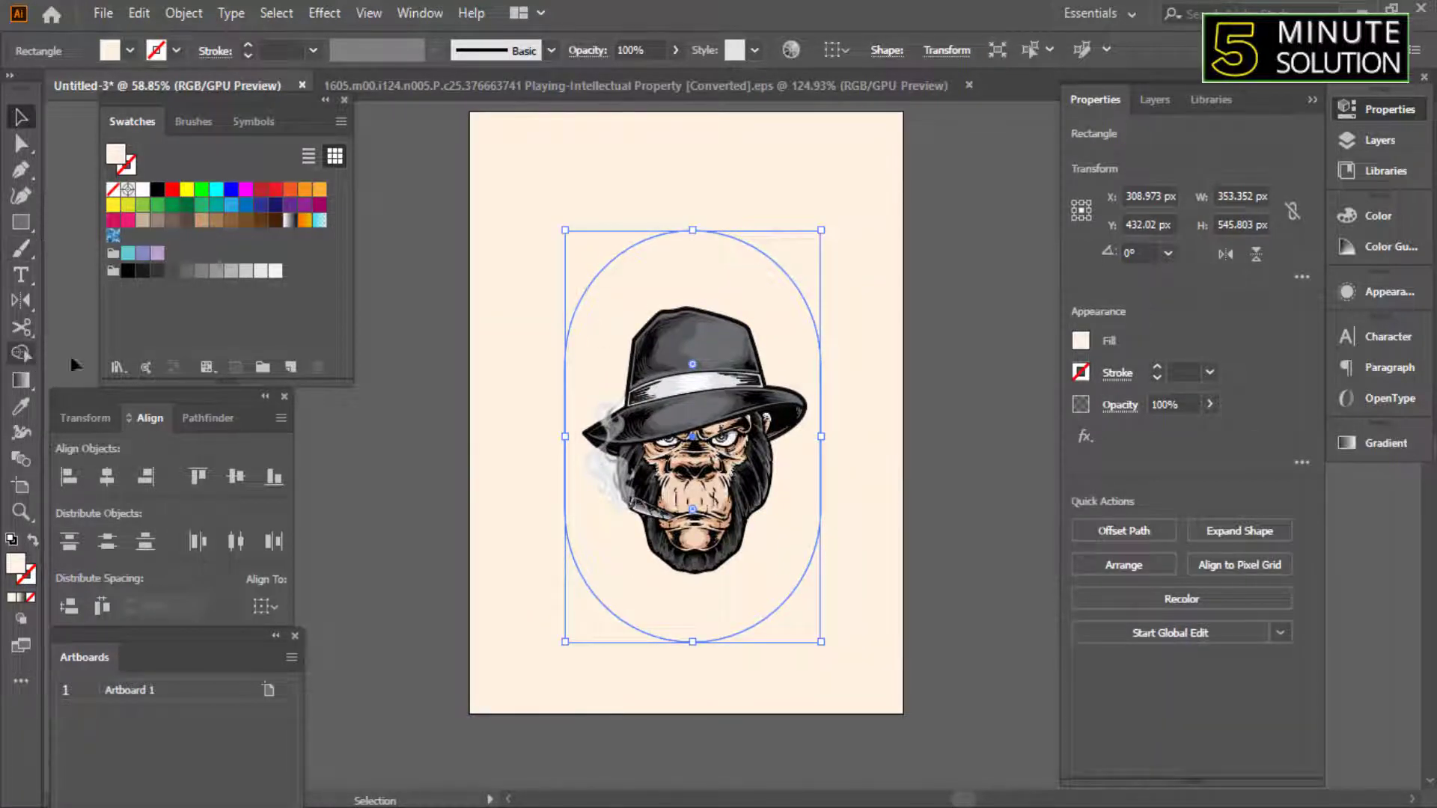
key("t")
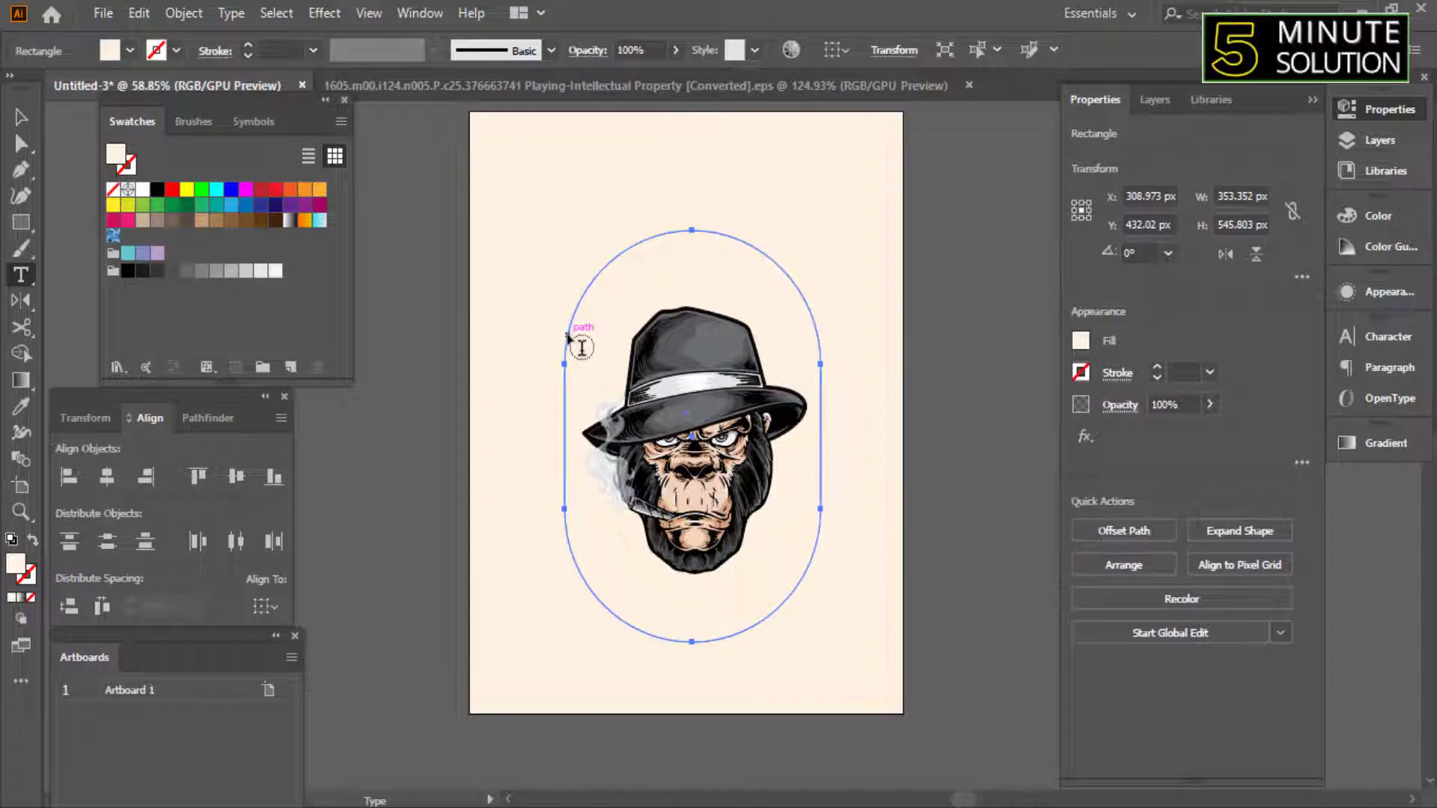
Type 'ONE LIFE ONE CHAMGE' along the rounded outline with Type on a Path.
left_click_drag(21, 275, 88, 306)
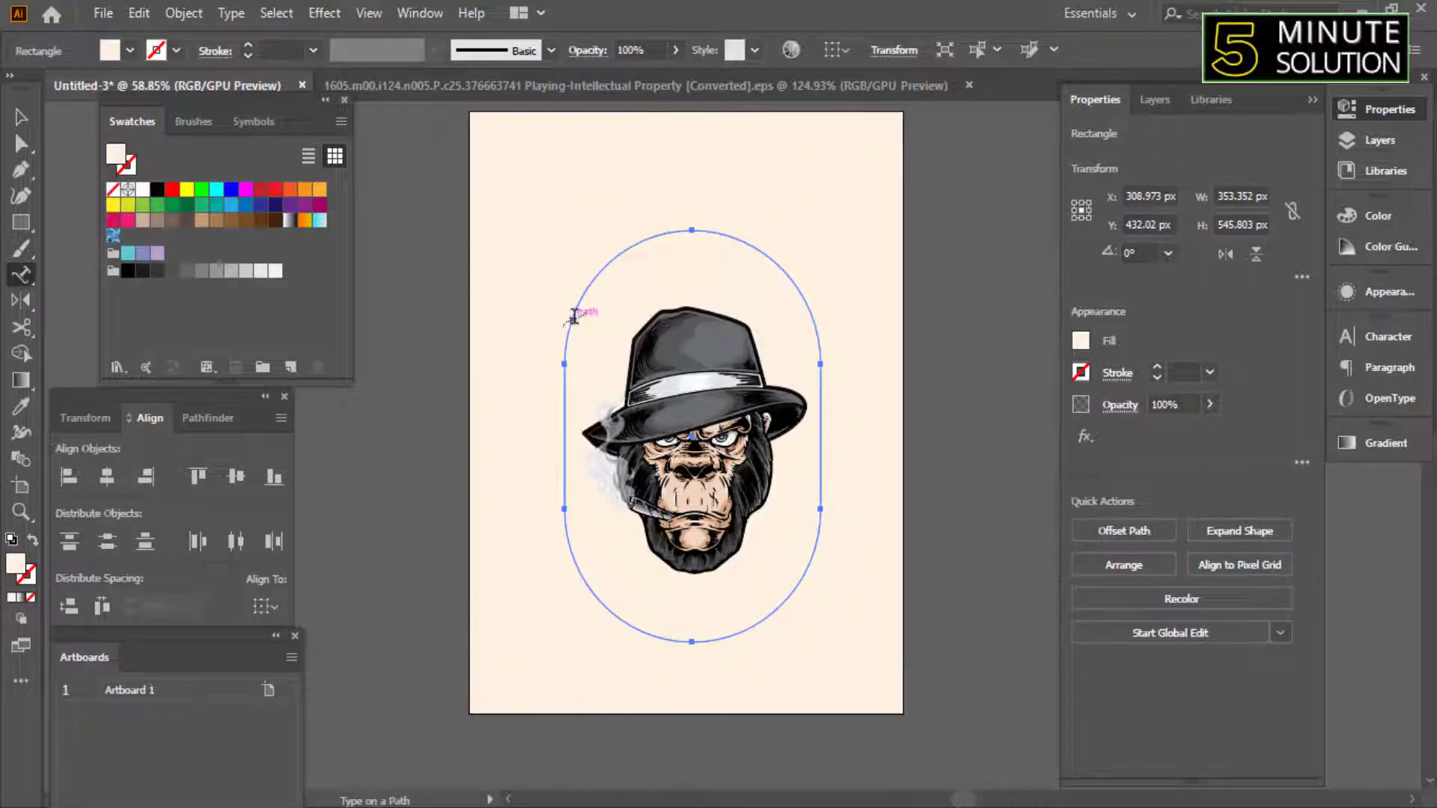
left_click(571, 314)
type("ONE LIFE ONE CHAMPI")
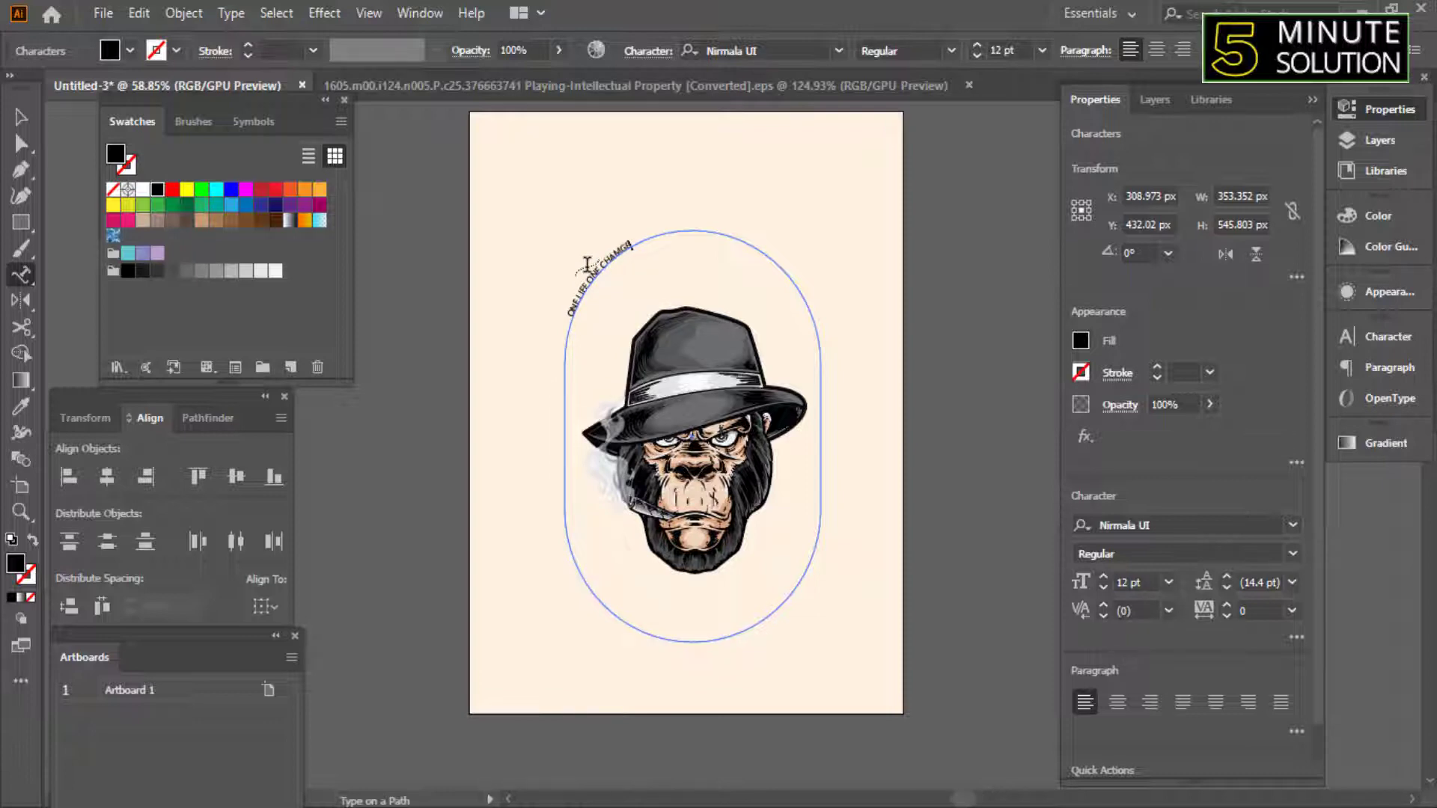
key("Escape")
Scroll through the Character font-family list to find Gobold for the slogan.
left_click(840, 51)
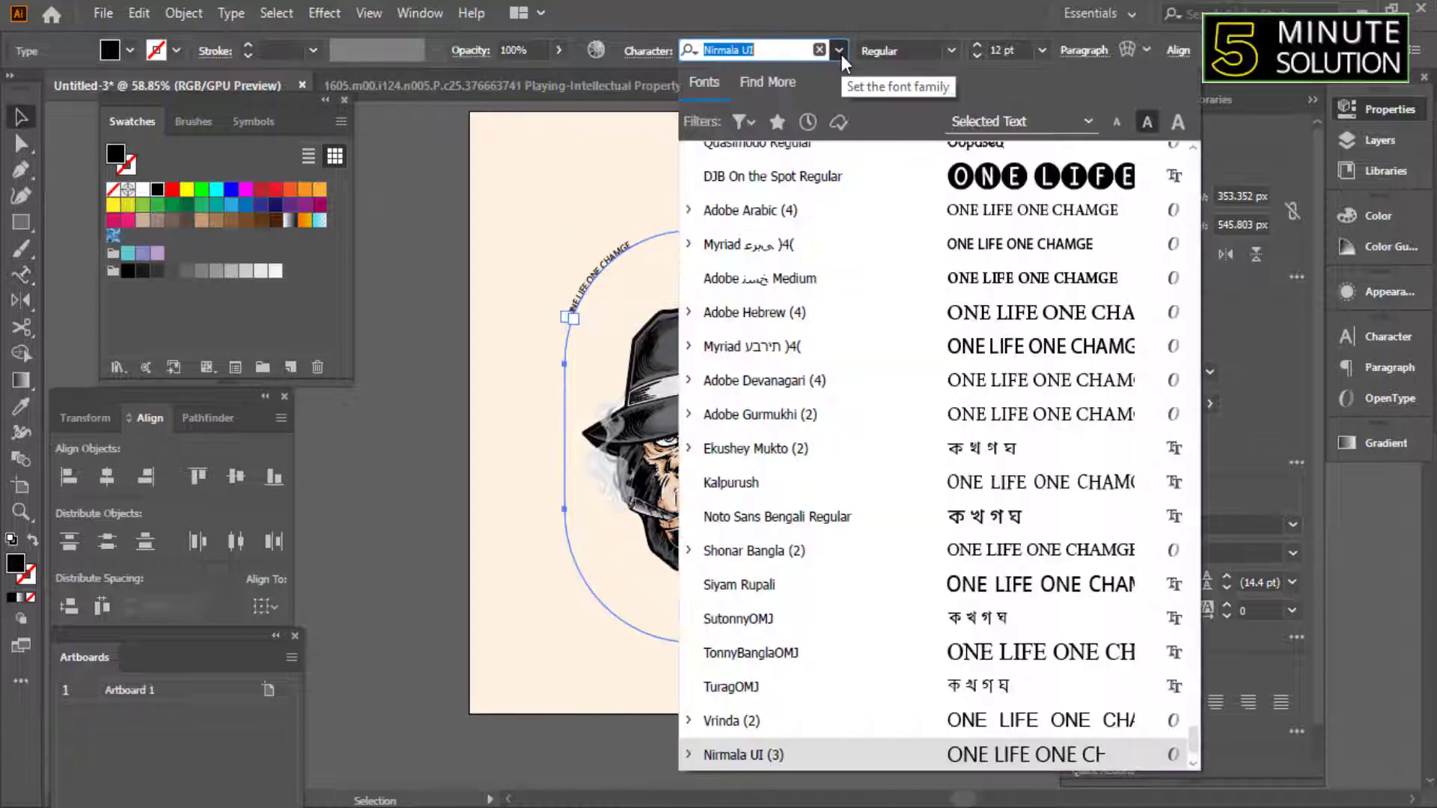
scroll(1197, 688, "up", 2)
scroll(1193, 637, "up", 10)
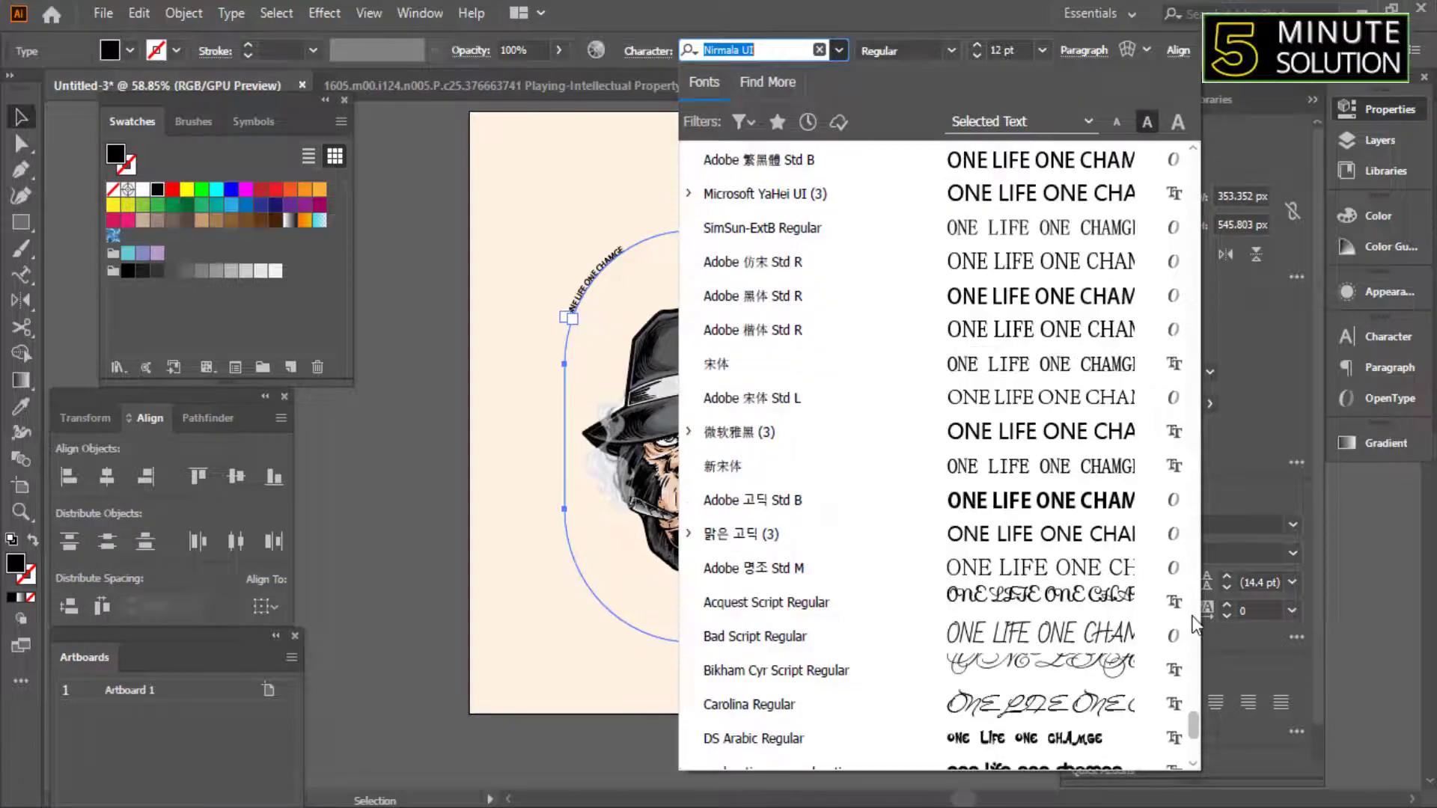
scroll(1191, 591, "up", 10)
scroll(1192, 573, "up", 10)
scroll(1191, 573, "up", 2)
left_click_drag(1192, 572, 1193, 478)
scroll(1085, 307, "up", 4)
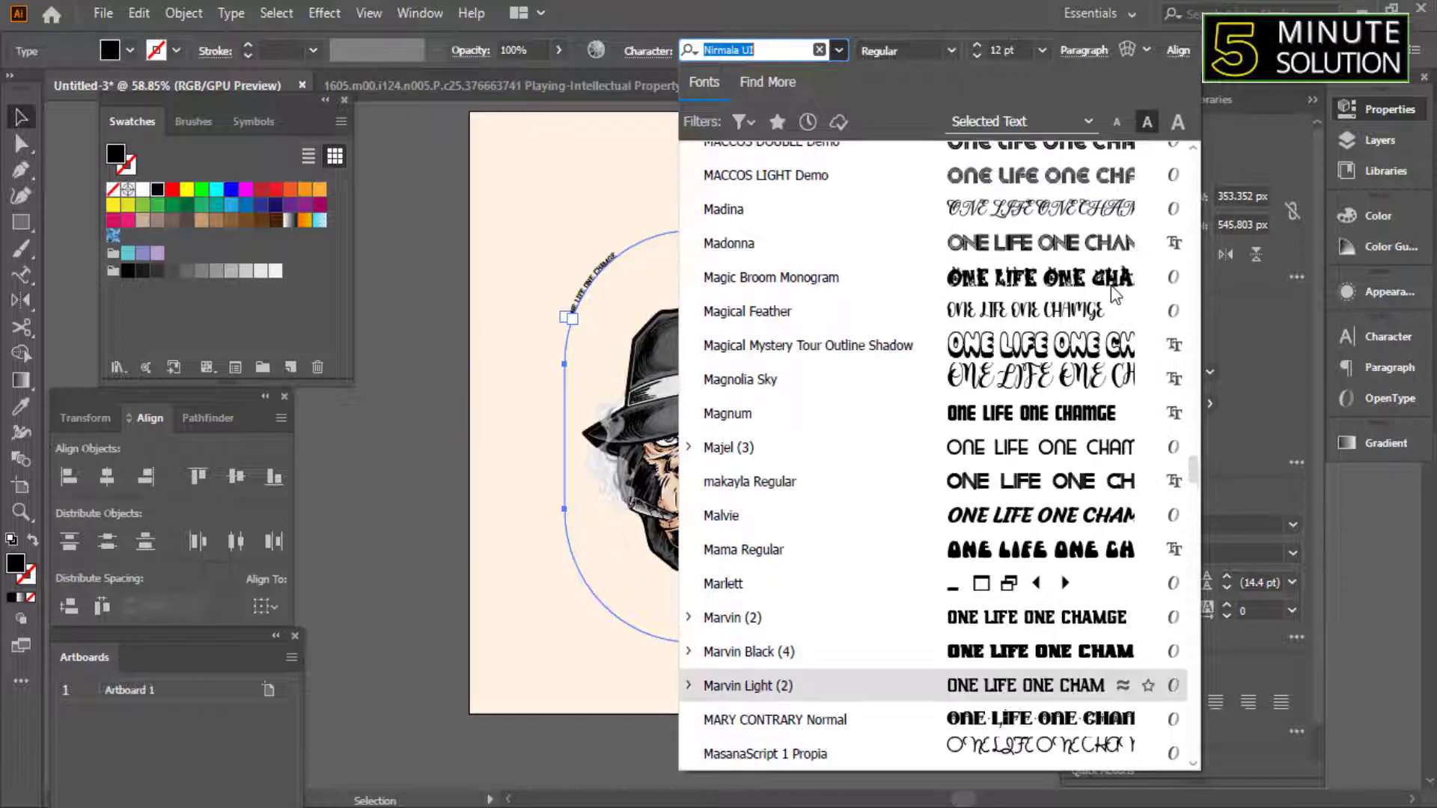
scroll(1062, 329, "up", 4)
scroll(1050, 333, "up", 3)
scroll(1047, 330, "up", 3)
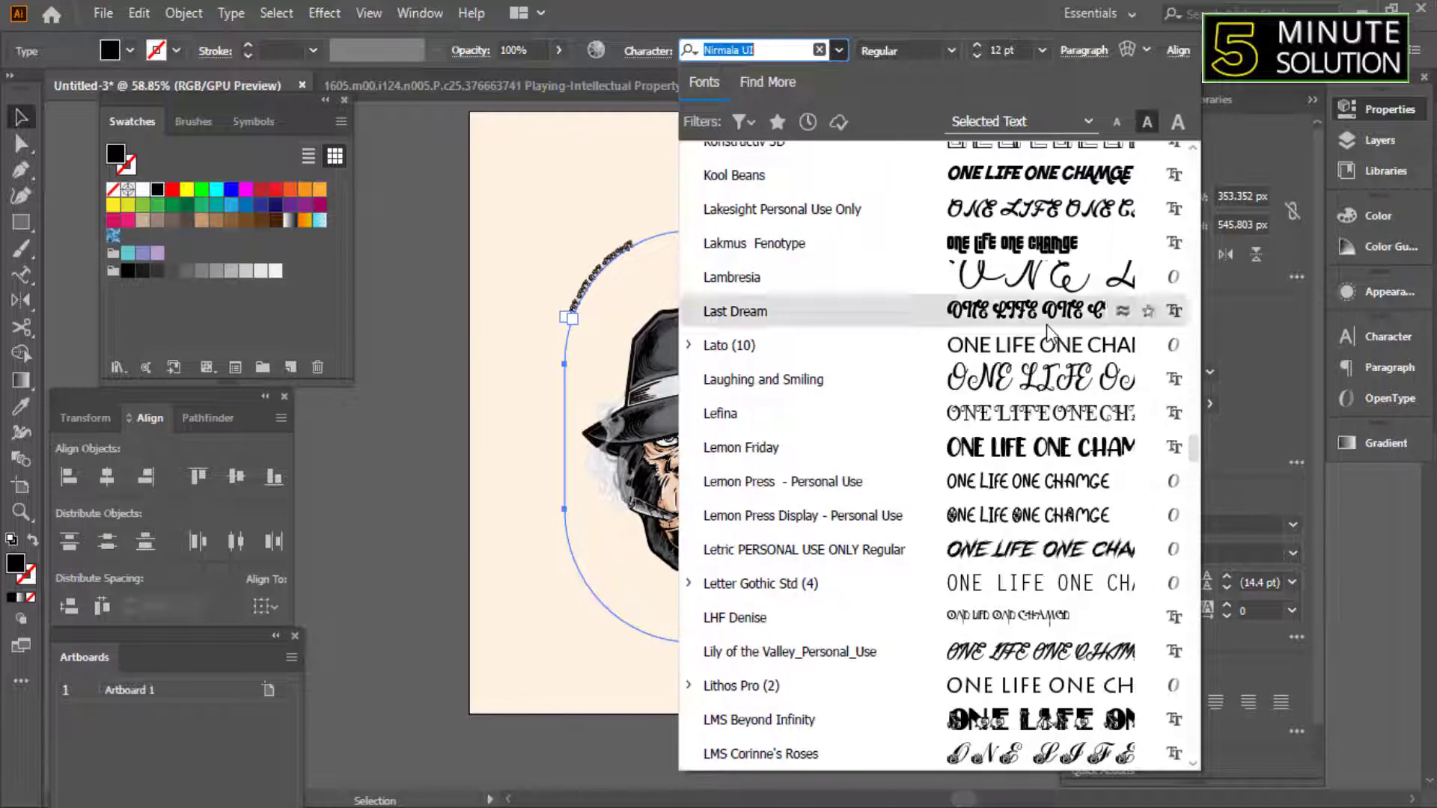
scroll(1048, 333, "up", 6)
scroll(1048, 333, "up", 6)
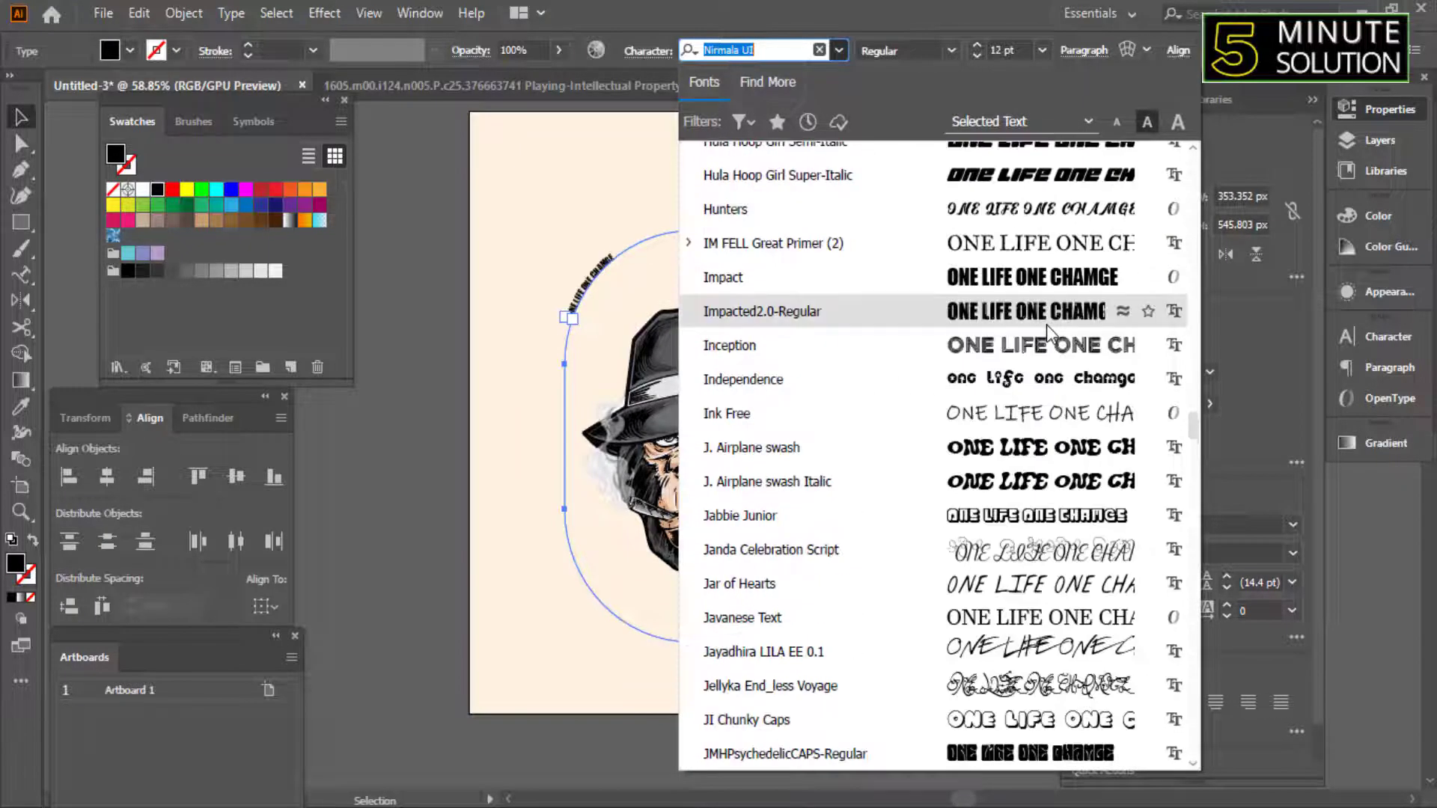
scroll(1048, 329, "up", 2)
scroll(1048, 330, "up", 6)
scroll(1048, 329, "up", 7)
scroll(1048, 374, "up", 1)
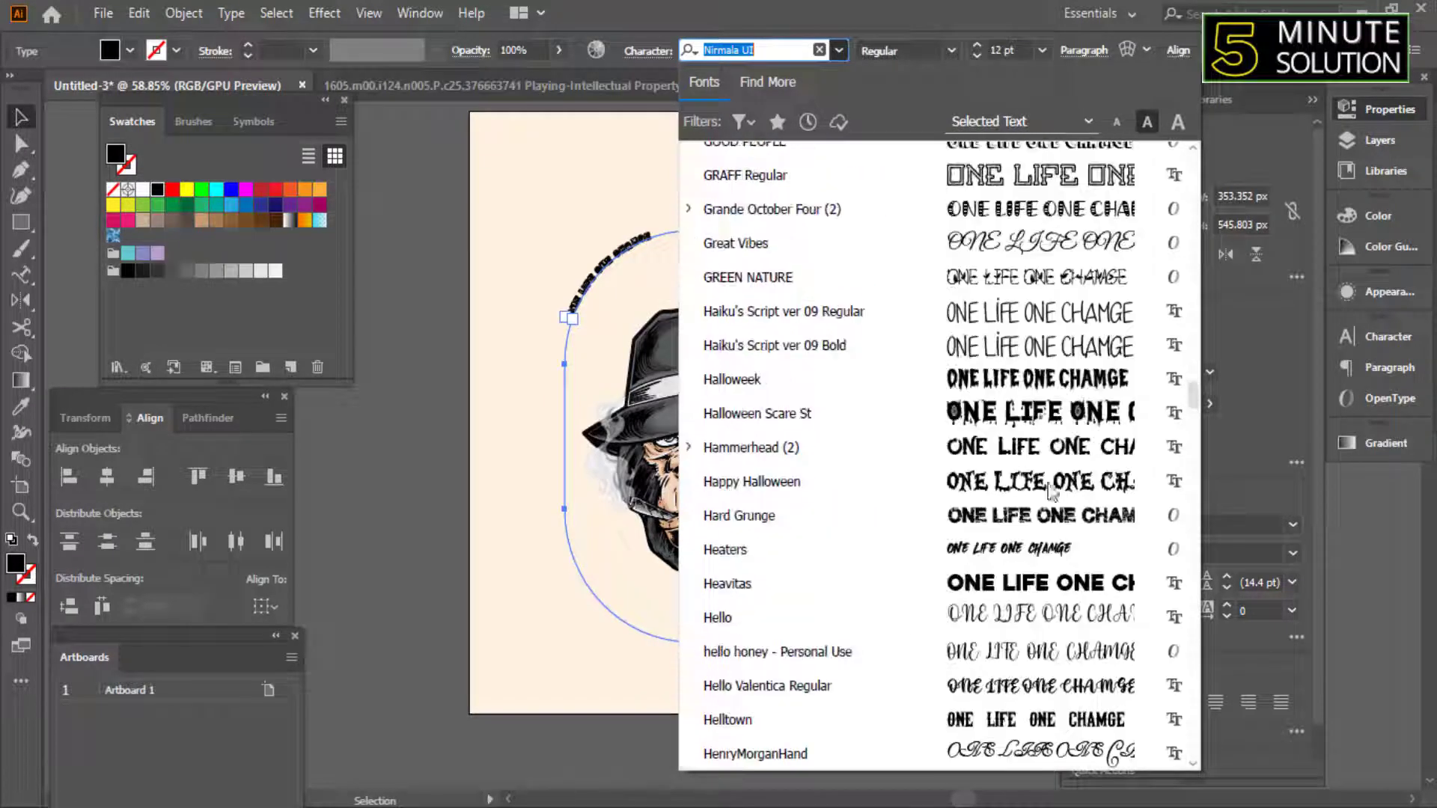
scroll(1051, 492, "down", 4)
scroll(1044, 524, "down", 4)
scroll(1036, 554, "up", 4)
scroll(1026, 593, "up", 4)
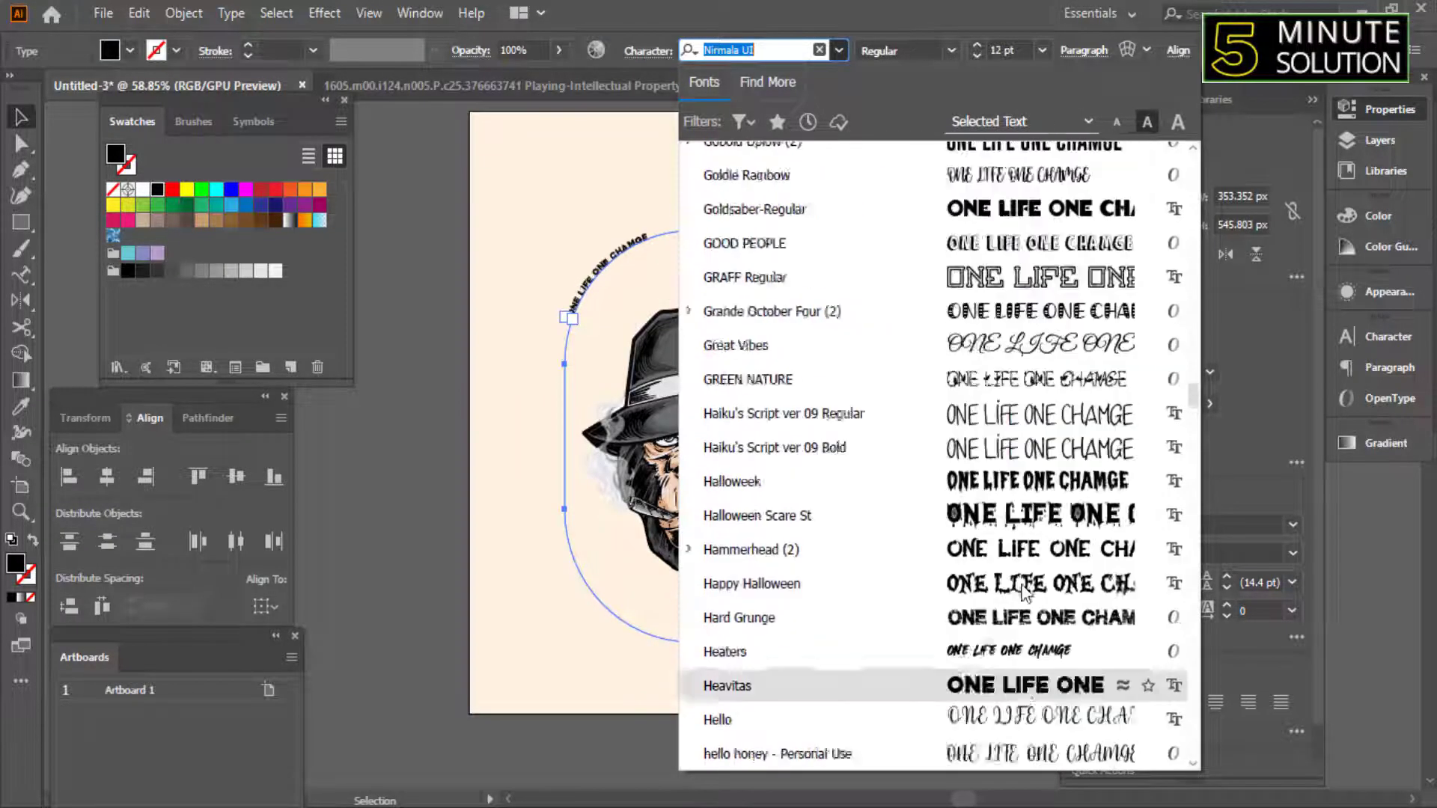
scroll(1025, 592, "up", 4)
scroll(1040, 514, "up", 2)
Apply Gobold to the slogan and enlarge it to 62 pt.
left_click(1040, 343)
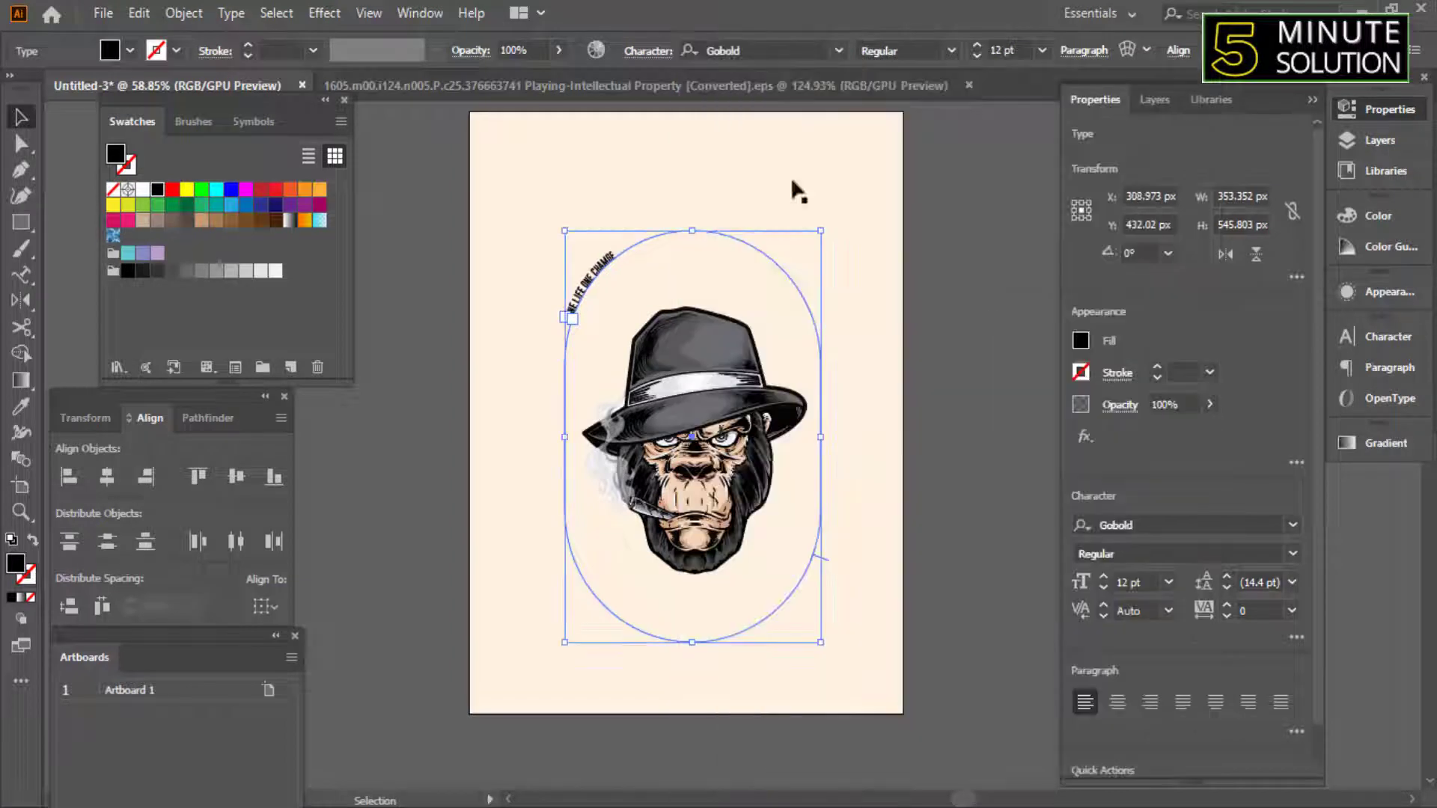
scroll(973, 42, "up", 9)
scroll(972, 42, "up", 10)
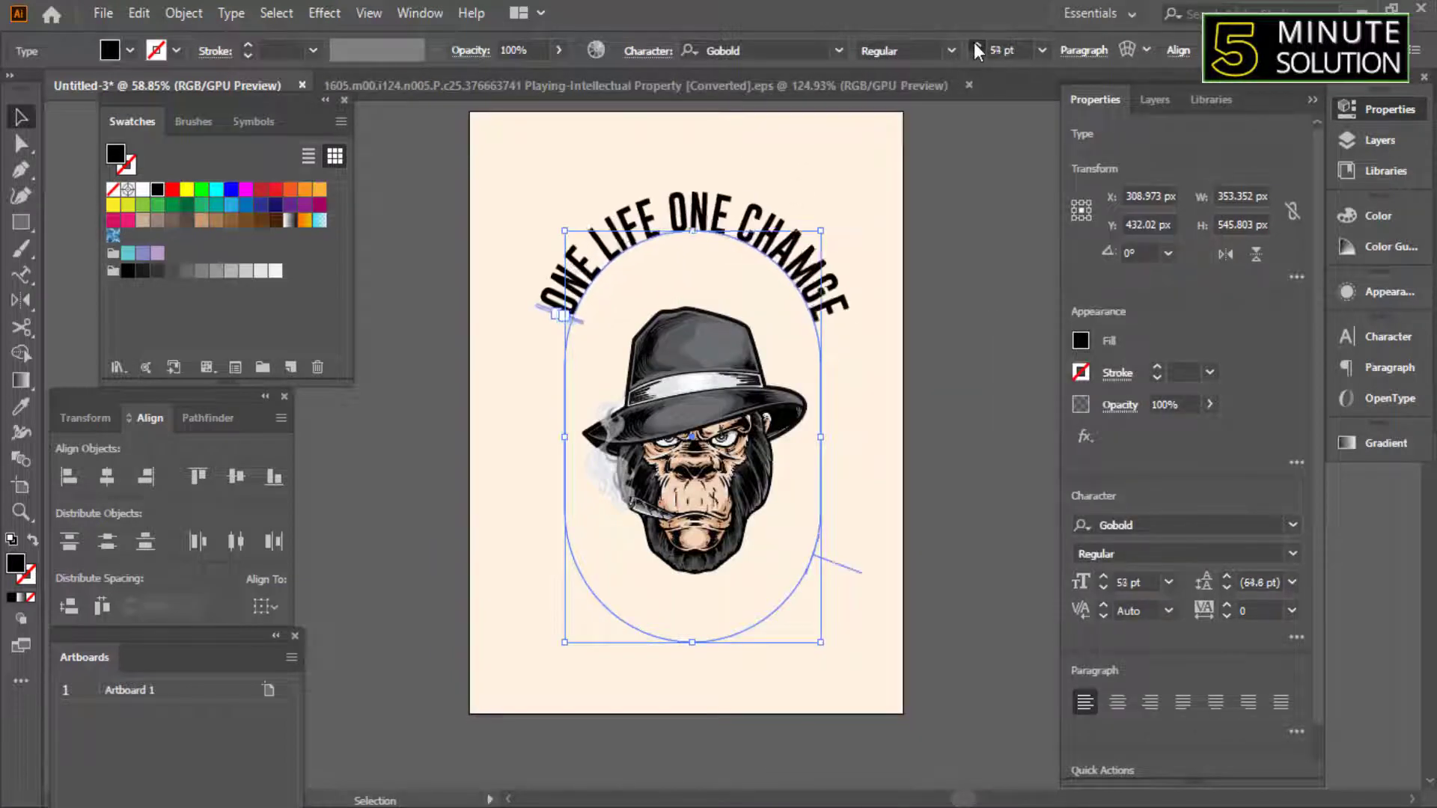
scroll(974, 47, "up", 6)
scroll(976, 49, "up", 8)
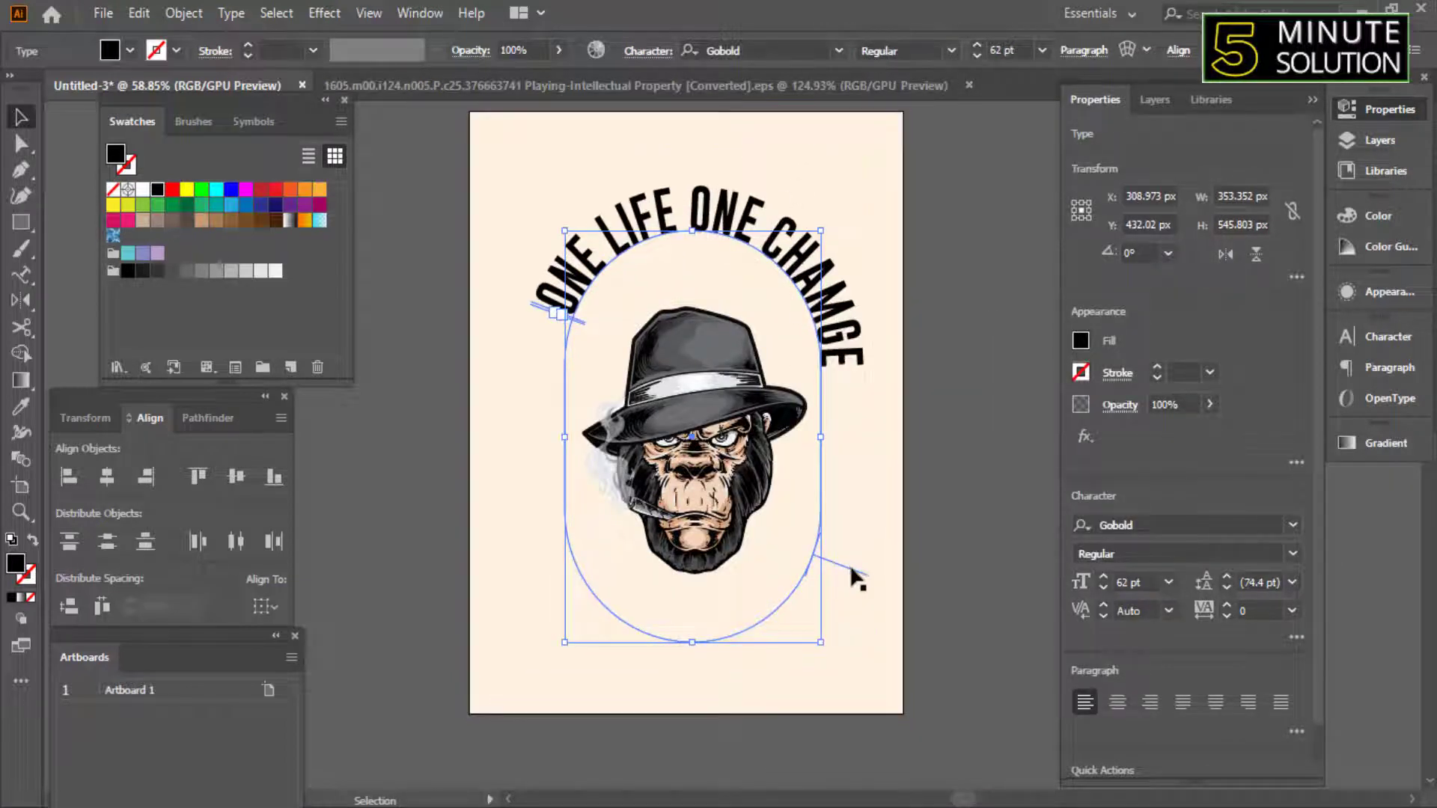
Slide the slogan along the arc so it sits centred over the hat.
left_click_drag(853, 574, 850, 479)
left_click(856, 506)
key("ctrl+z")
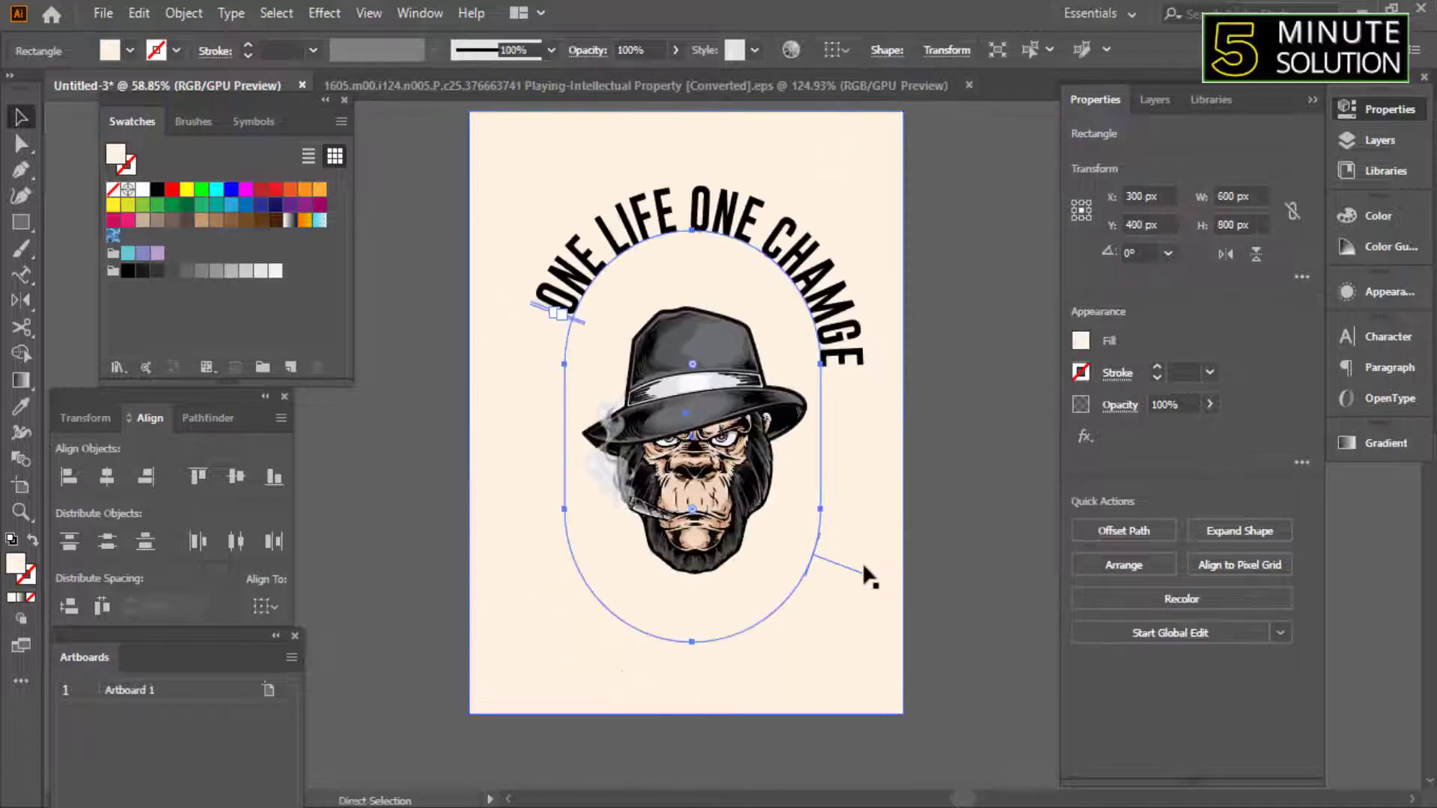
left_click_drag(860, 571, 827, 536)
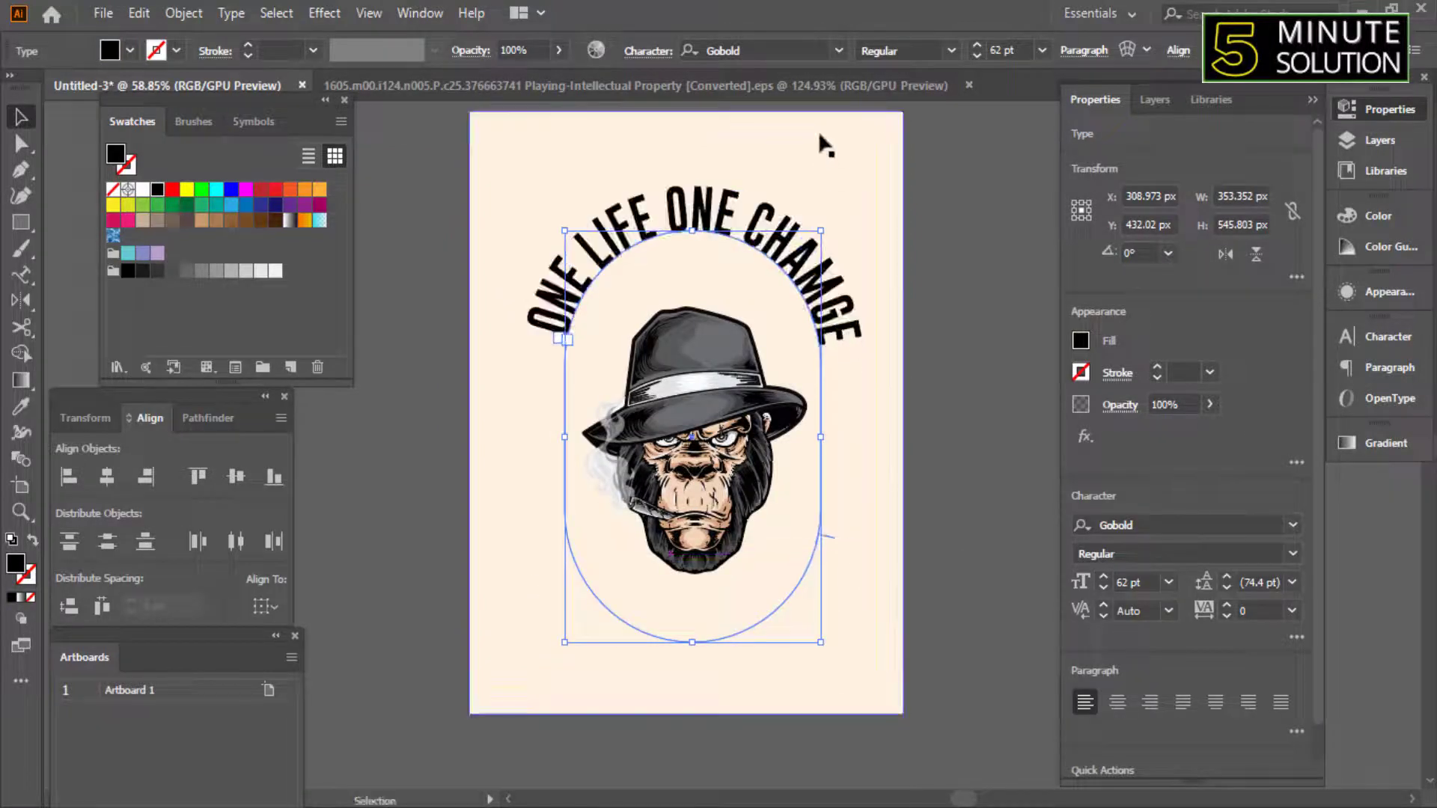
key("ctrl+r")
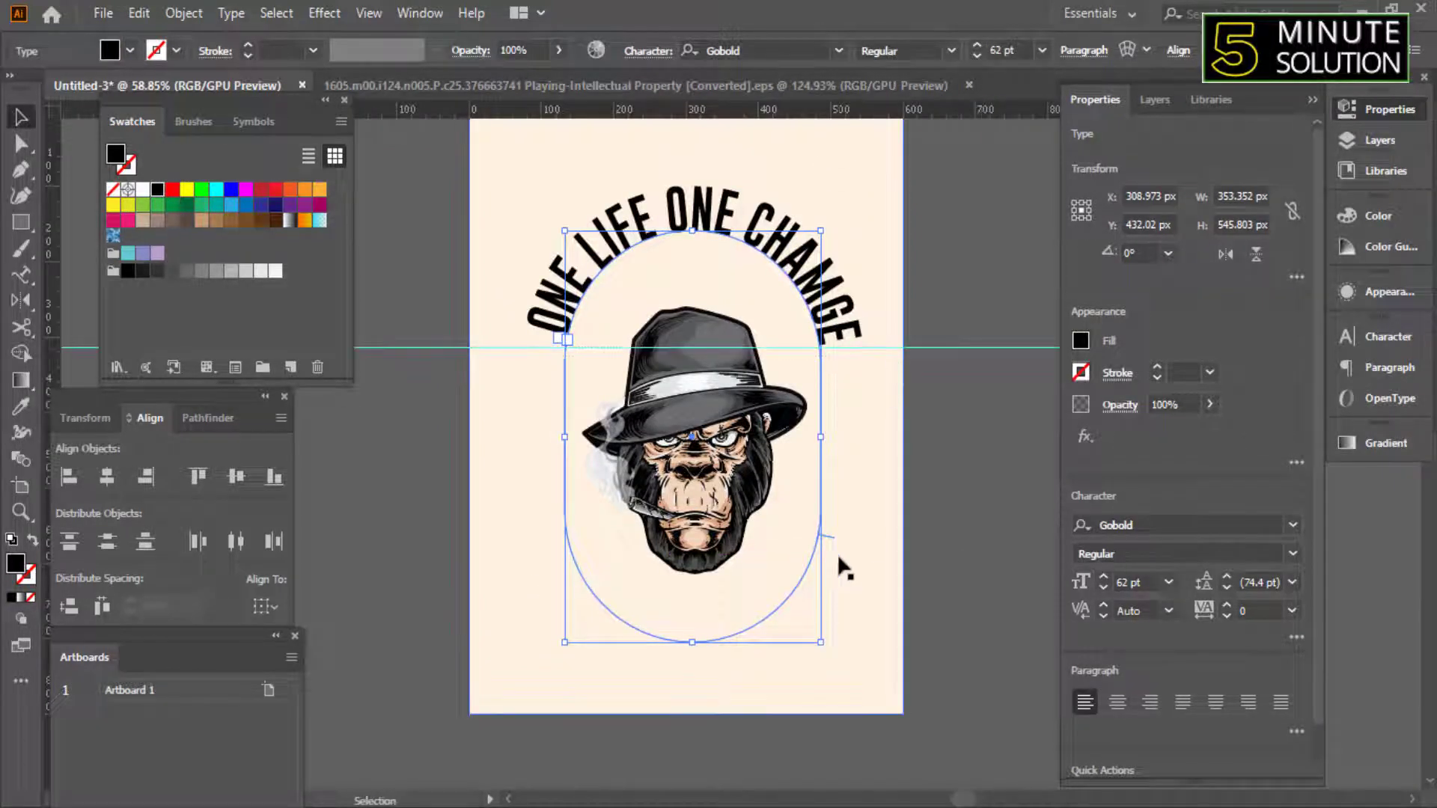
mouse_move(835, 539)
left_mouse_down()
mouse_move(842, 238)
mouse_move(1033, 557)
left_mouse_up()
scroll(1013, 394, "up", 2)
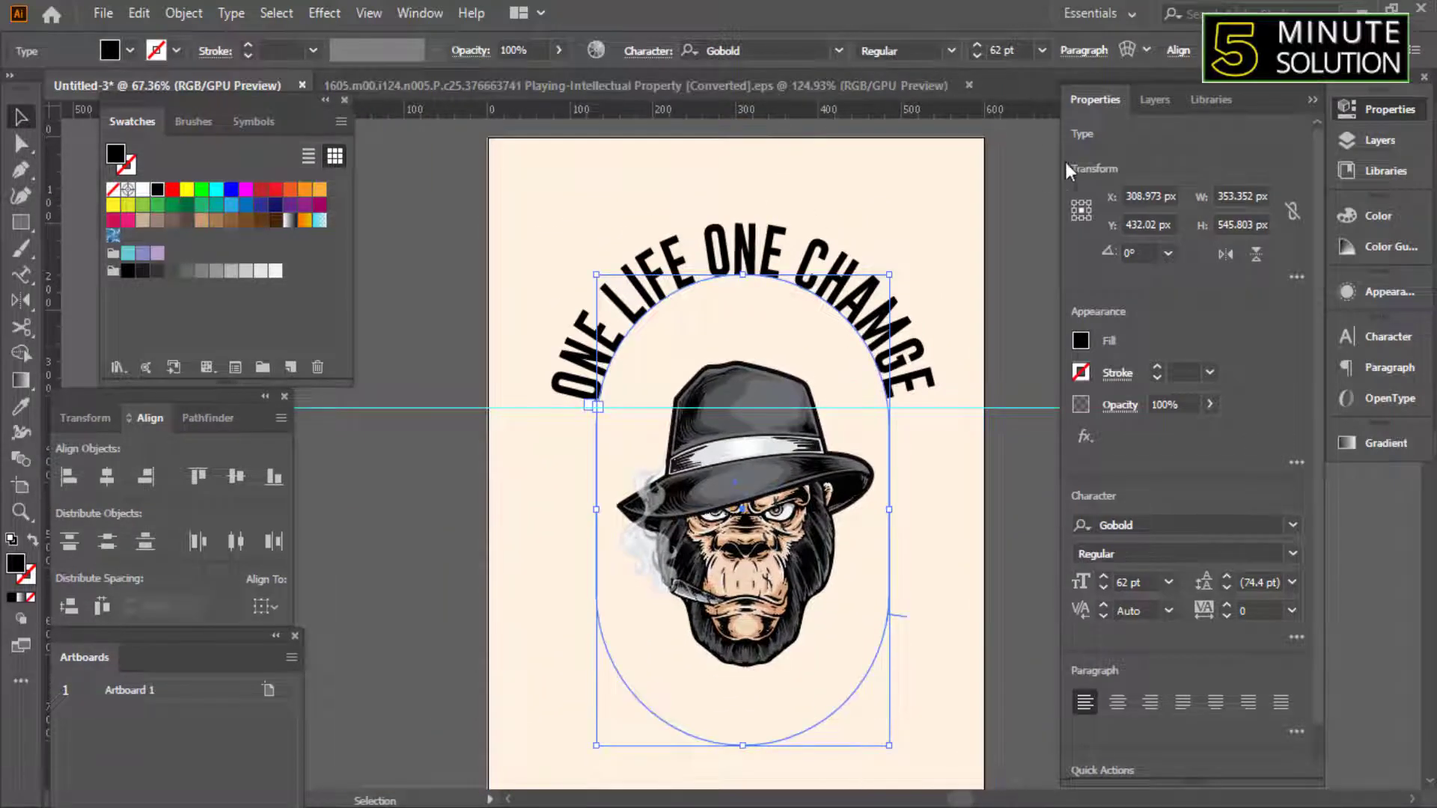
Change the slogan's font to By the way.
key("ctrl+alt+shift+m")
left_click_drag(1188, 168, 1209, 245)
scroll(1076, 551, "down", 4)
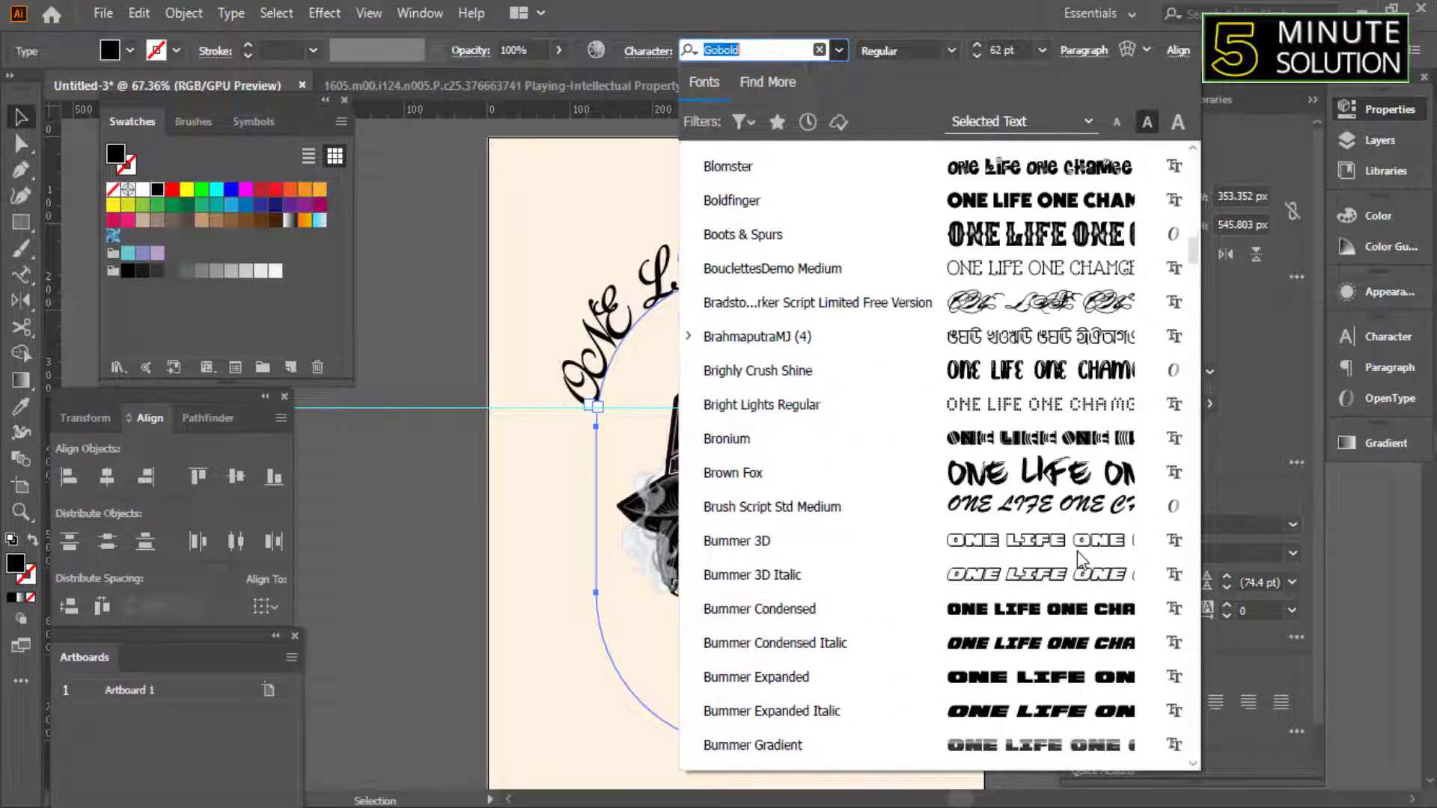
scroll(1077, 550, "down", 5)
left_click(1044, 405)
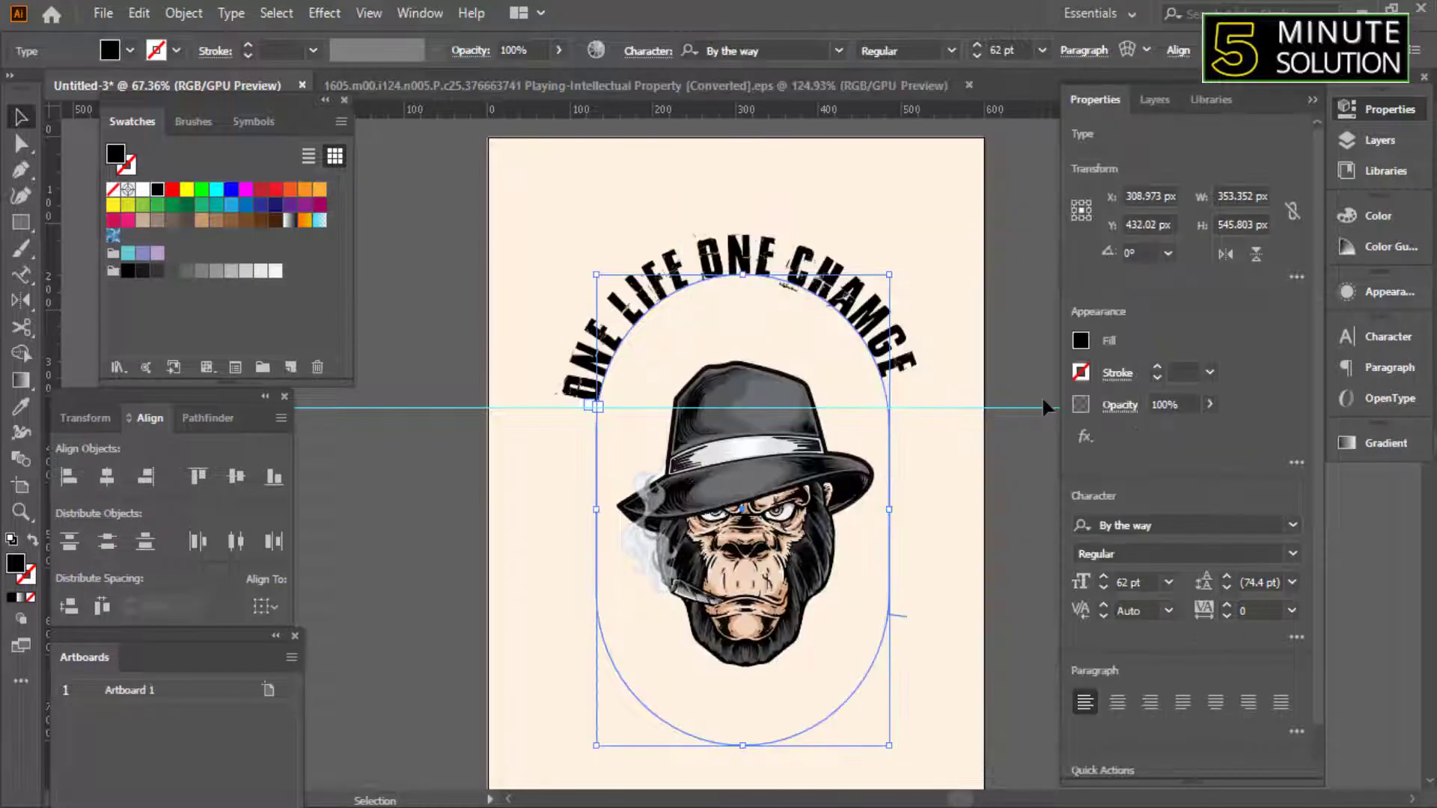
Scale up the gorilla head inside the pill, then reselect the slogan for 78 pt.
left_click(868, 487)
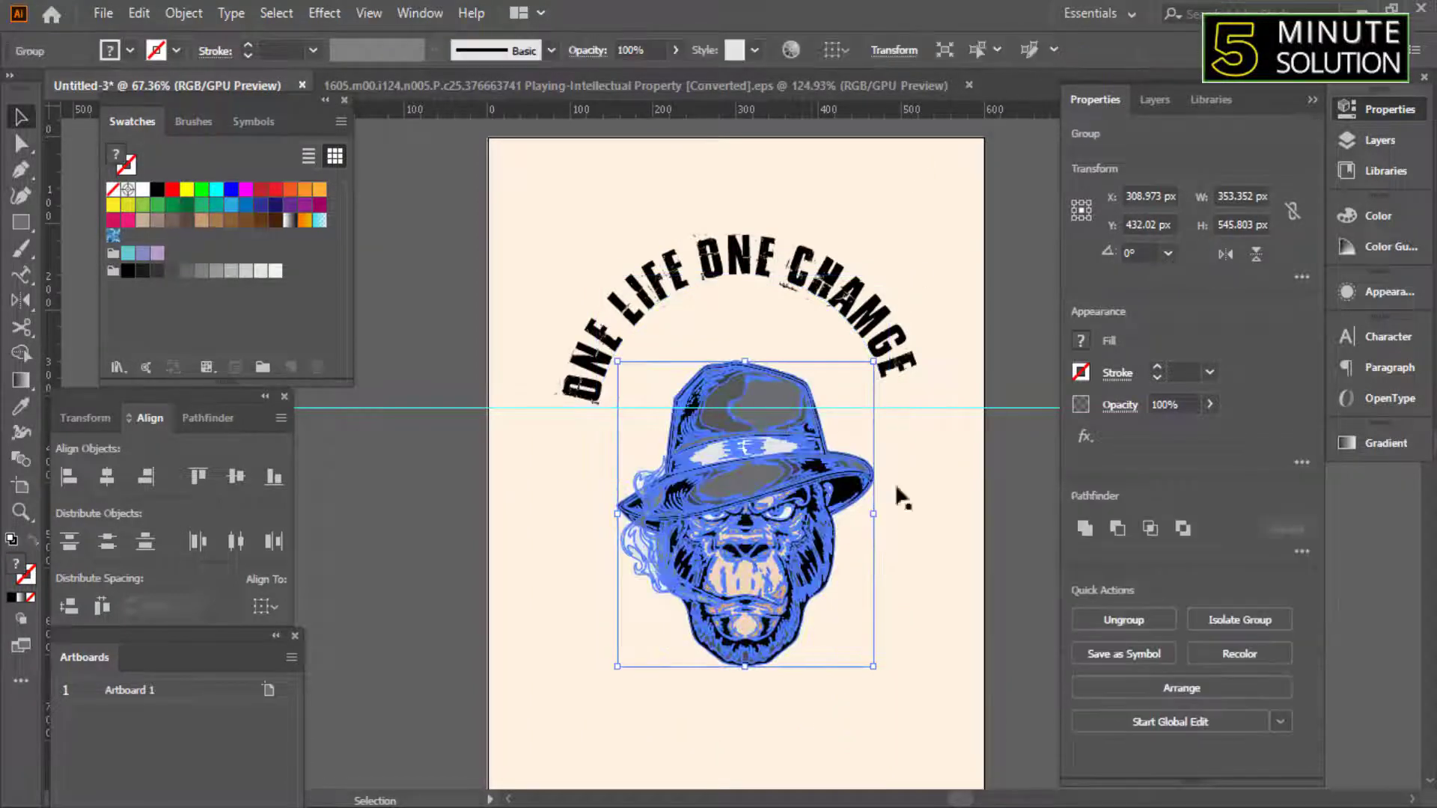
left_click_drag(901, 497, 787, 459)
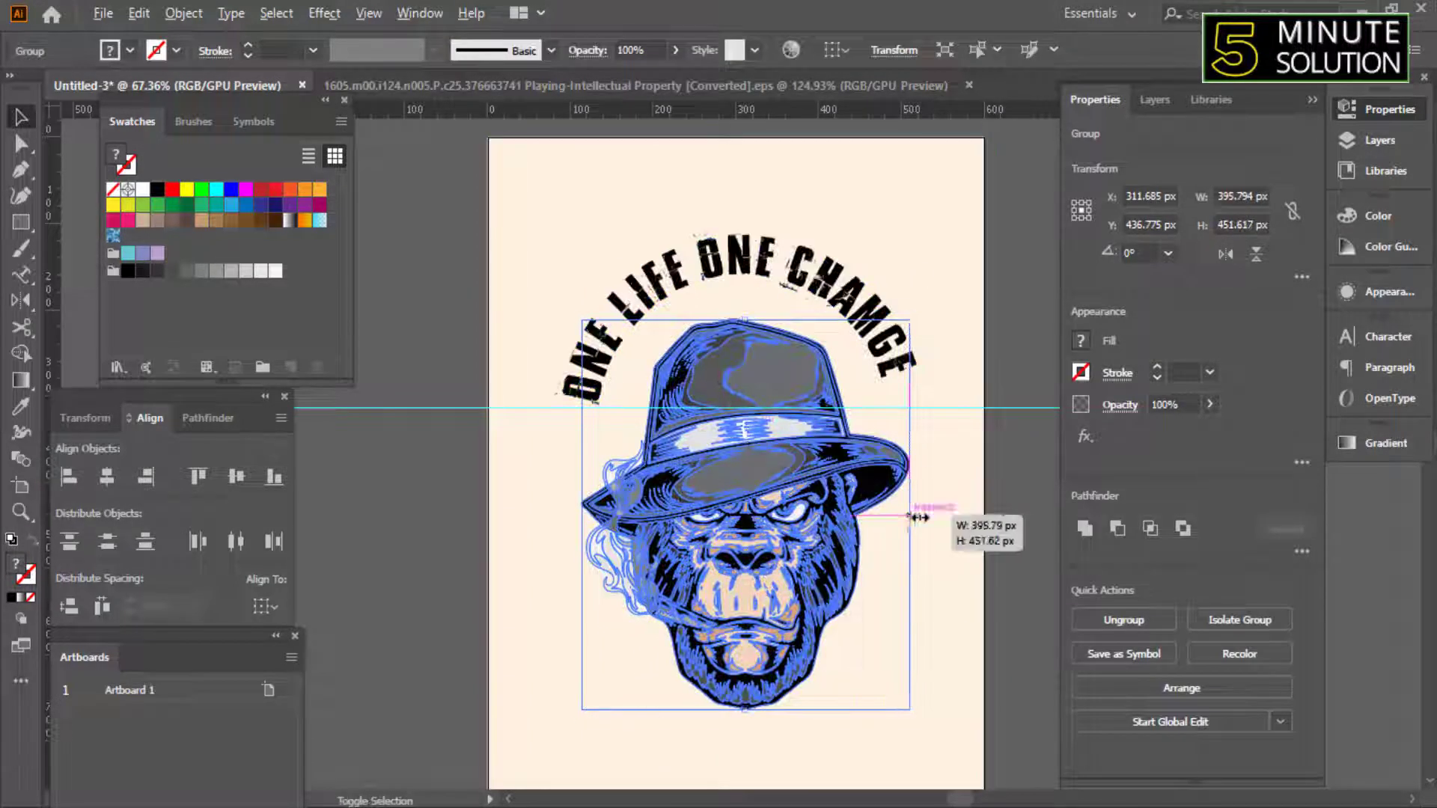
left_click_drag(914, 517, 924, 516)
left_click(535, 429)
key("ctrl+equal")
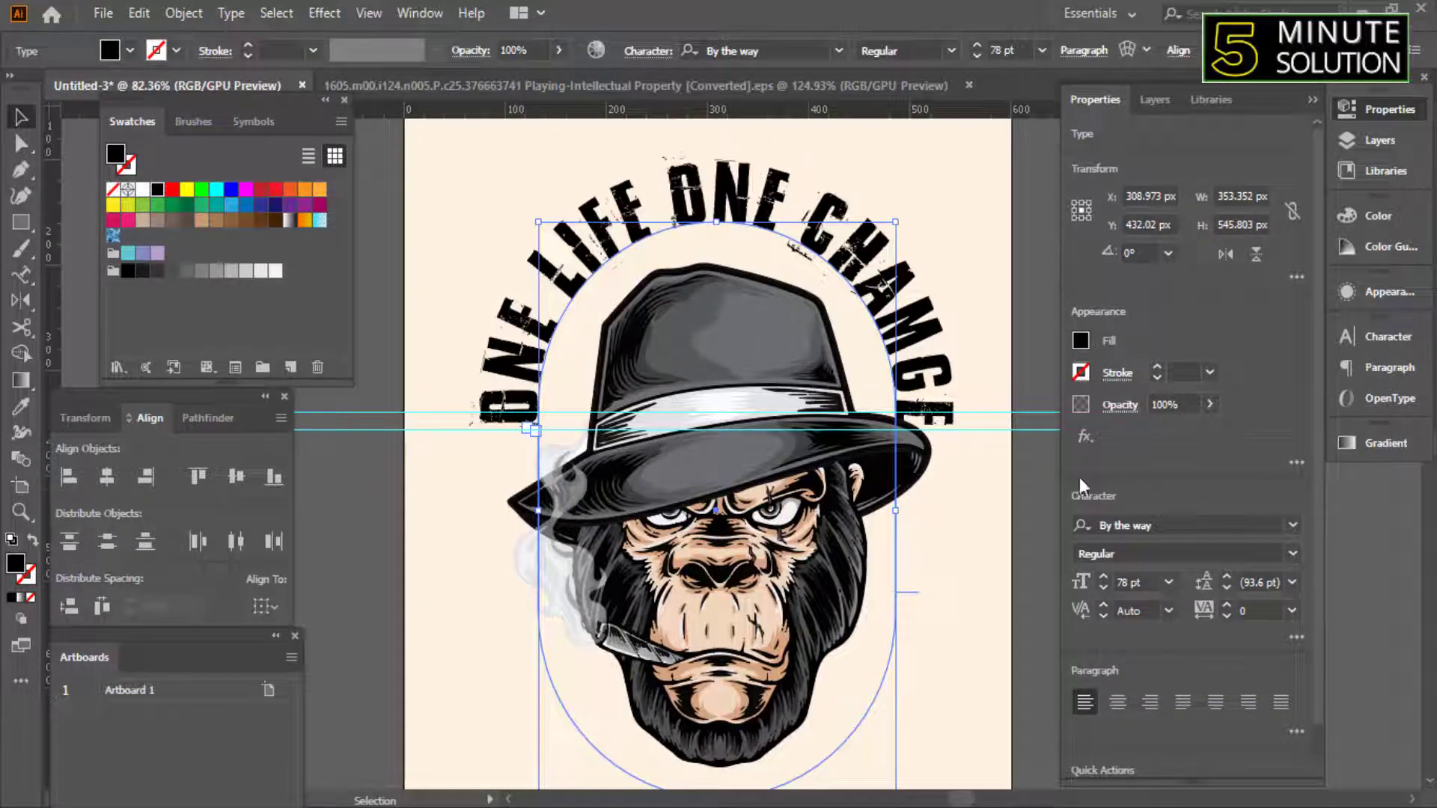
left_click(1035, 420)
scroll(1036, 421, "down", 2)
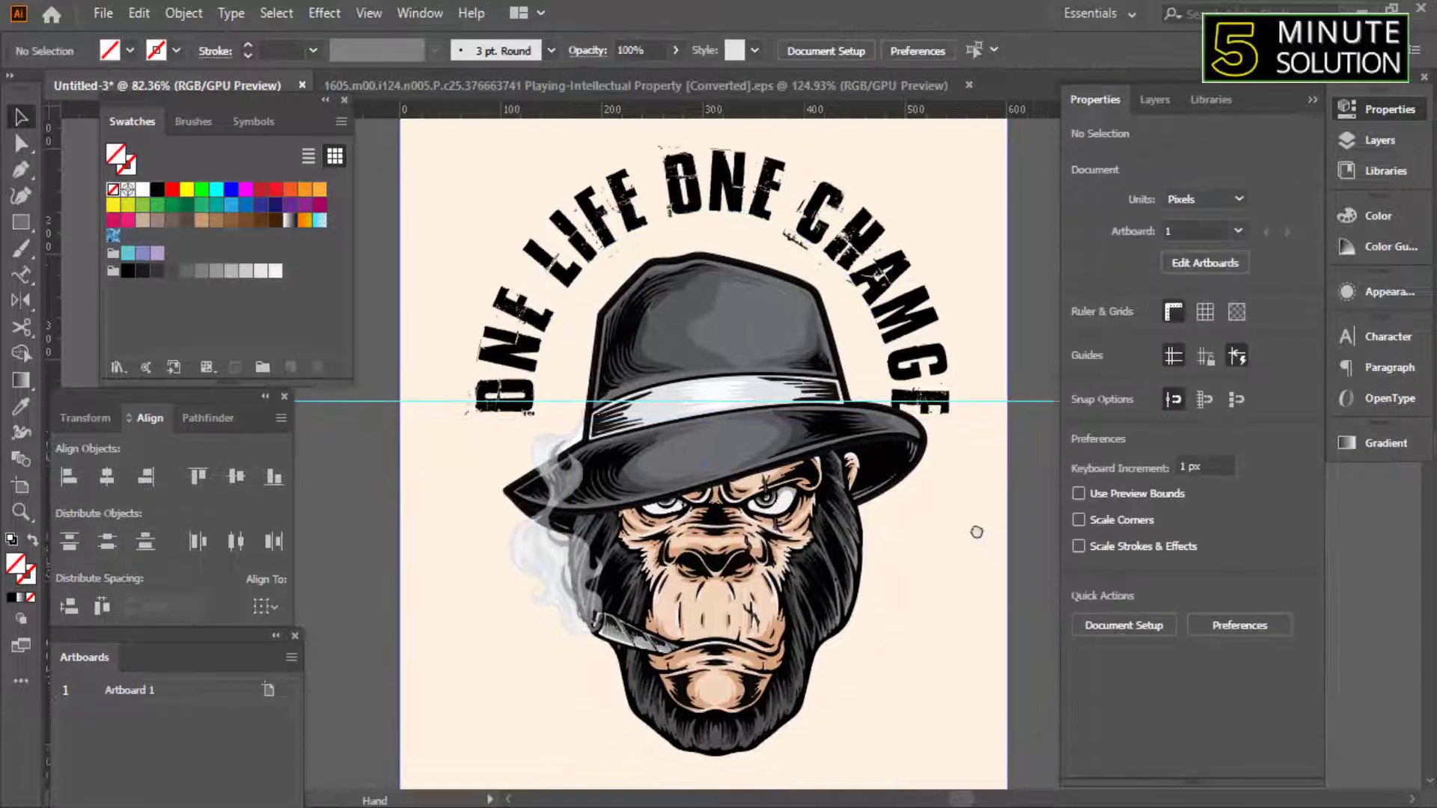
key("ctrl+1")
left_click(21, 406)
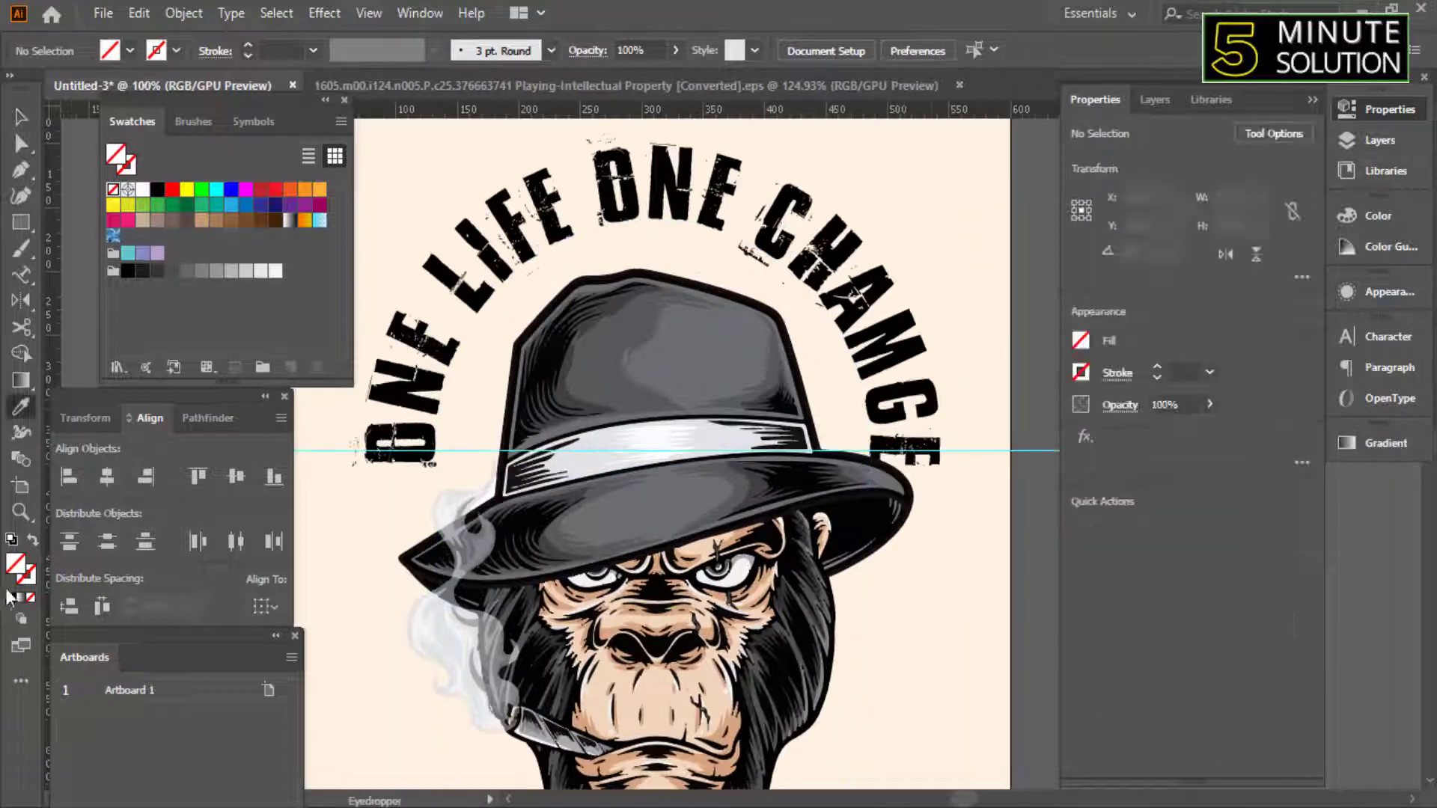
left_click(12, 599)
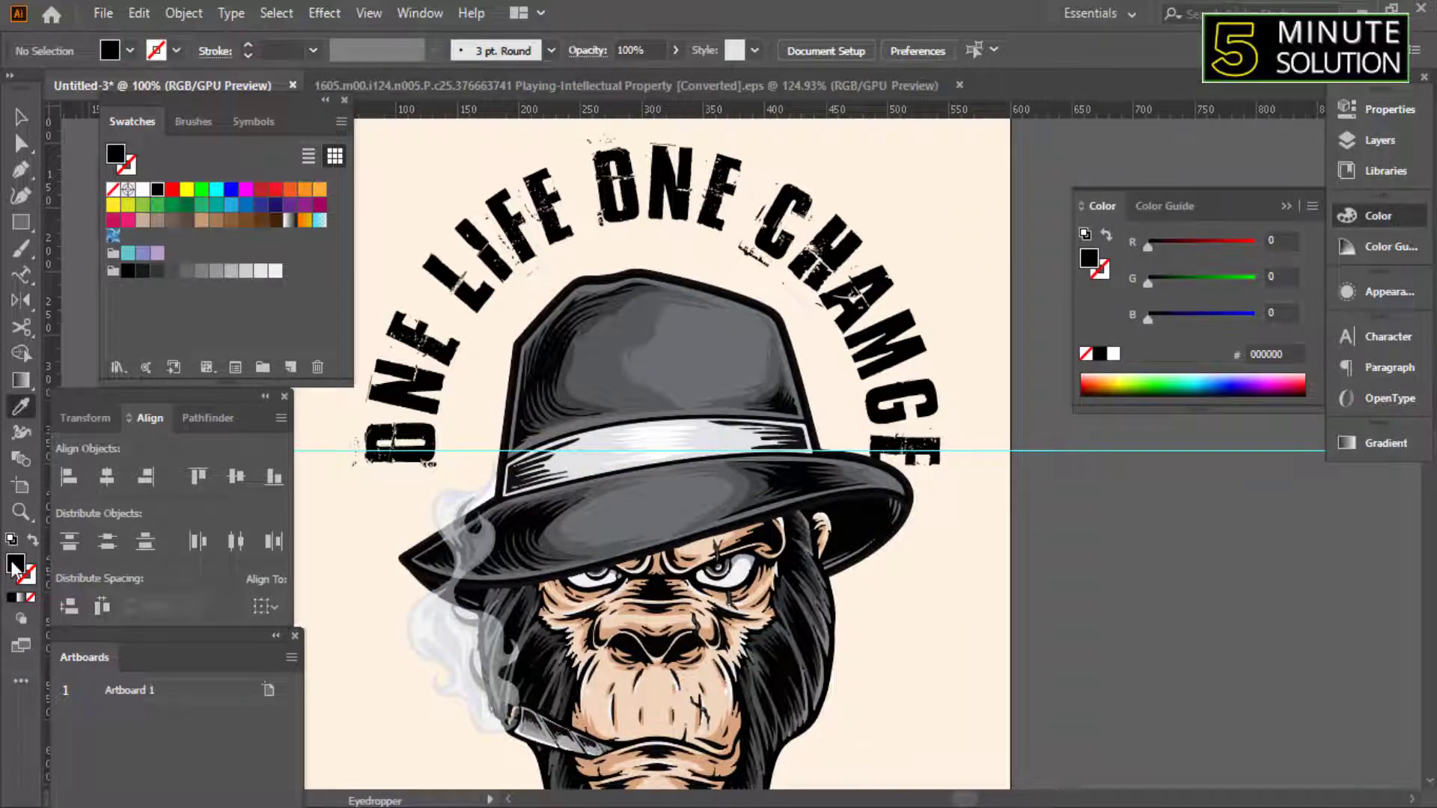
double_click(15, 565)
left_click(1263, 268)
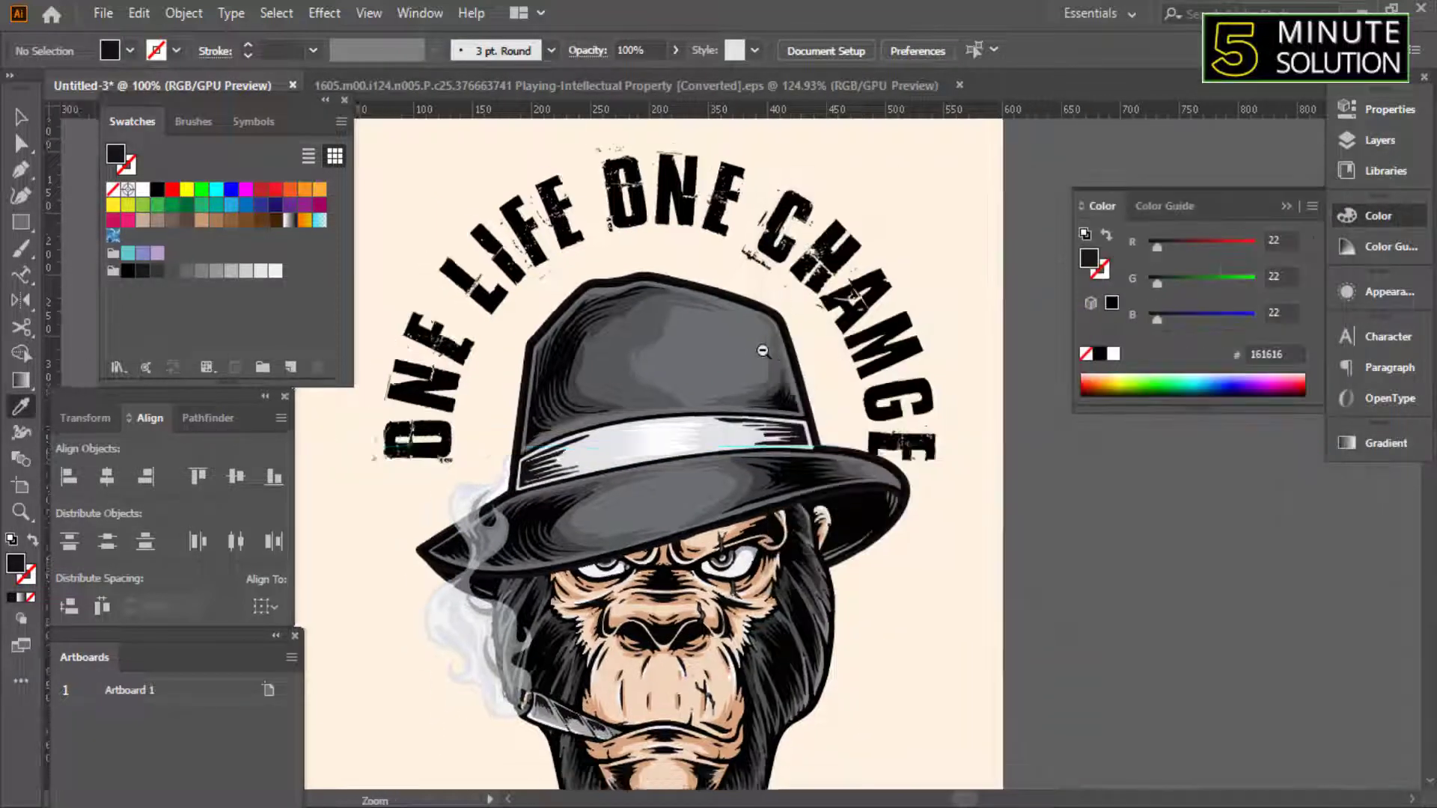
scroll(695, 415, "down", 2)
key("v")
scroll(695, 415, "down", 2)
Select the duplicated slogan and slide it around the outline.
left_click(847, 322)
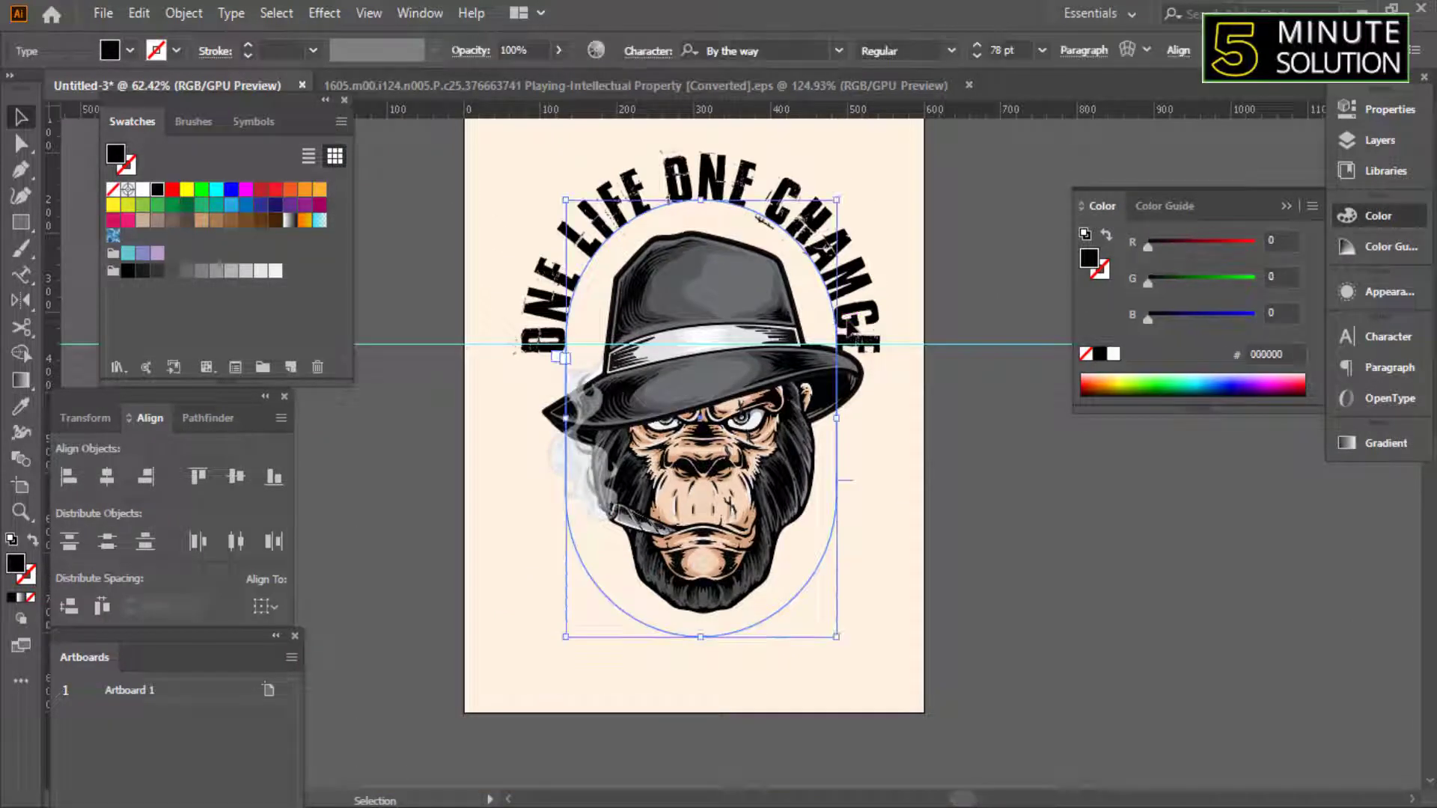
left_click(880, 518)
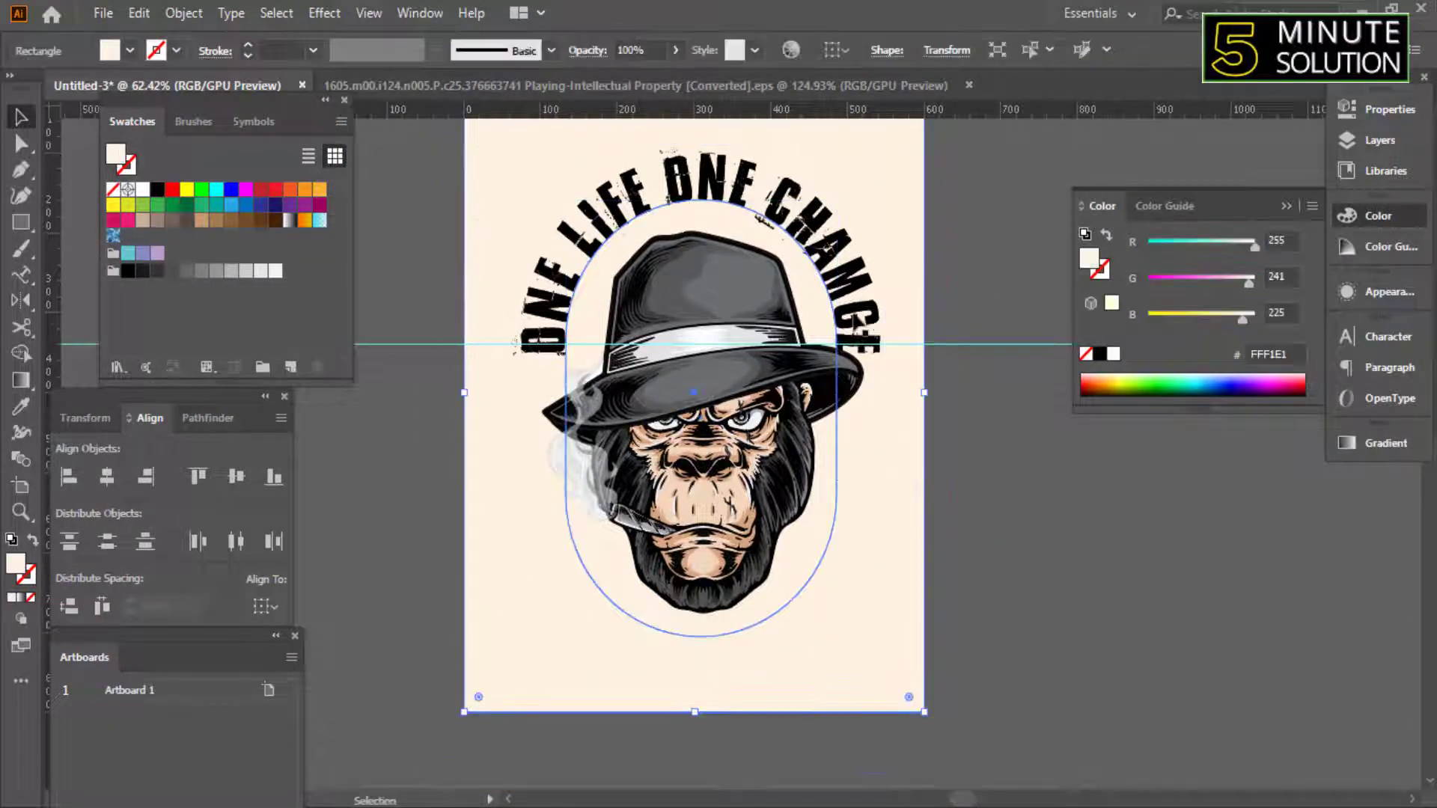
left_click(891, 479)
left_click_drag(889, 483, 784, 410)
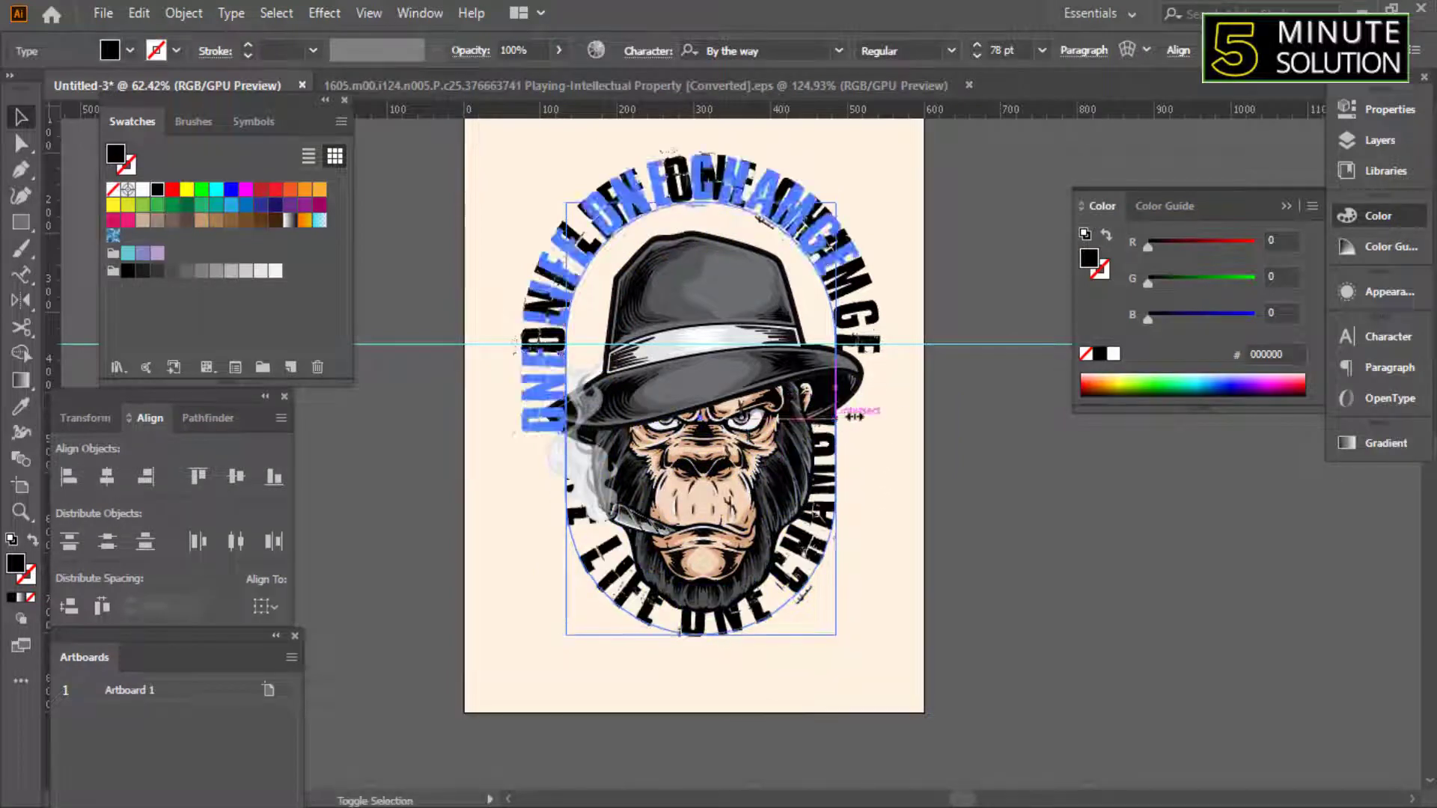
left_click_drag(784, 410, 890, 410)
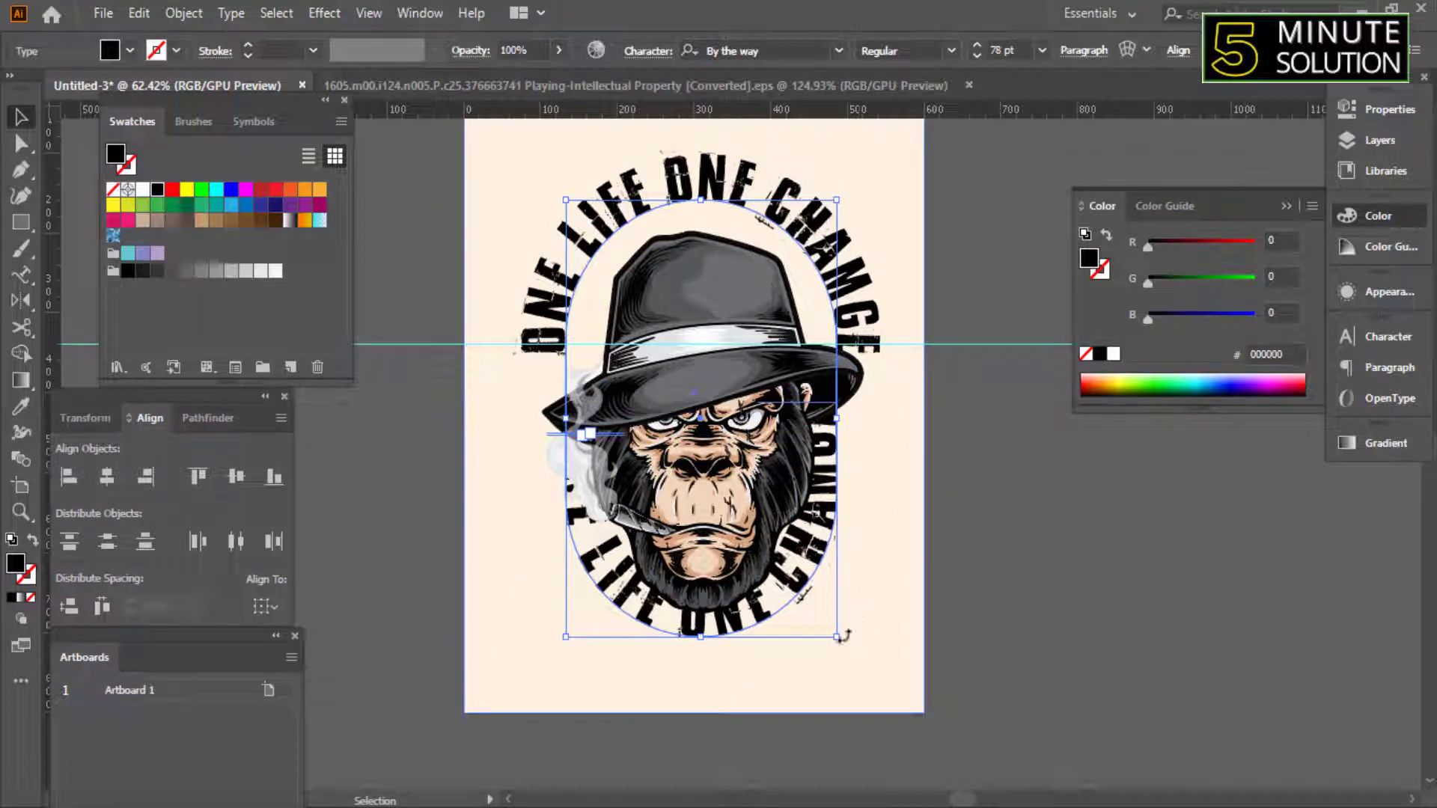
Stretch the slogan's oval to the poster bottom and curve the text beneath the chin at 92 pt.
left_click_drag(842, 635, 892, 696)
key("ctrl+z")
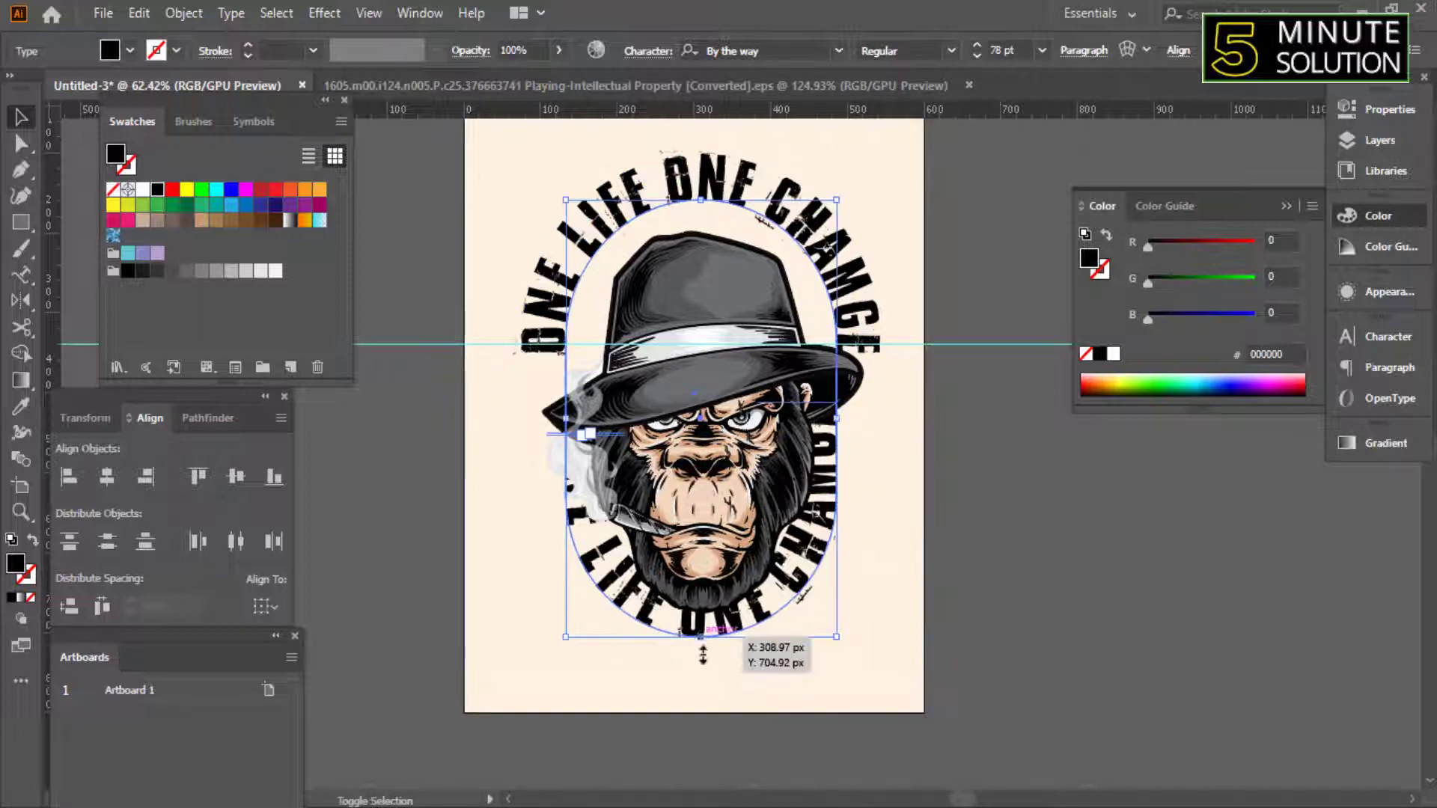
left_click_drag(703, 655, 702, 712)
mouse_move(837, 456)
left_mouse_down()
mouse_move(860, 433)
mouse_move(741, 604)
left_mouse_up()
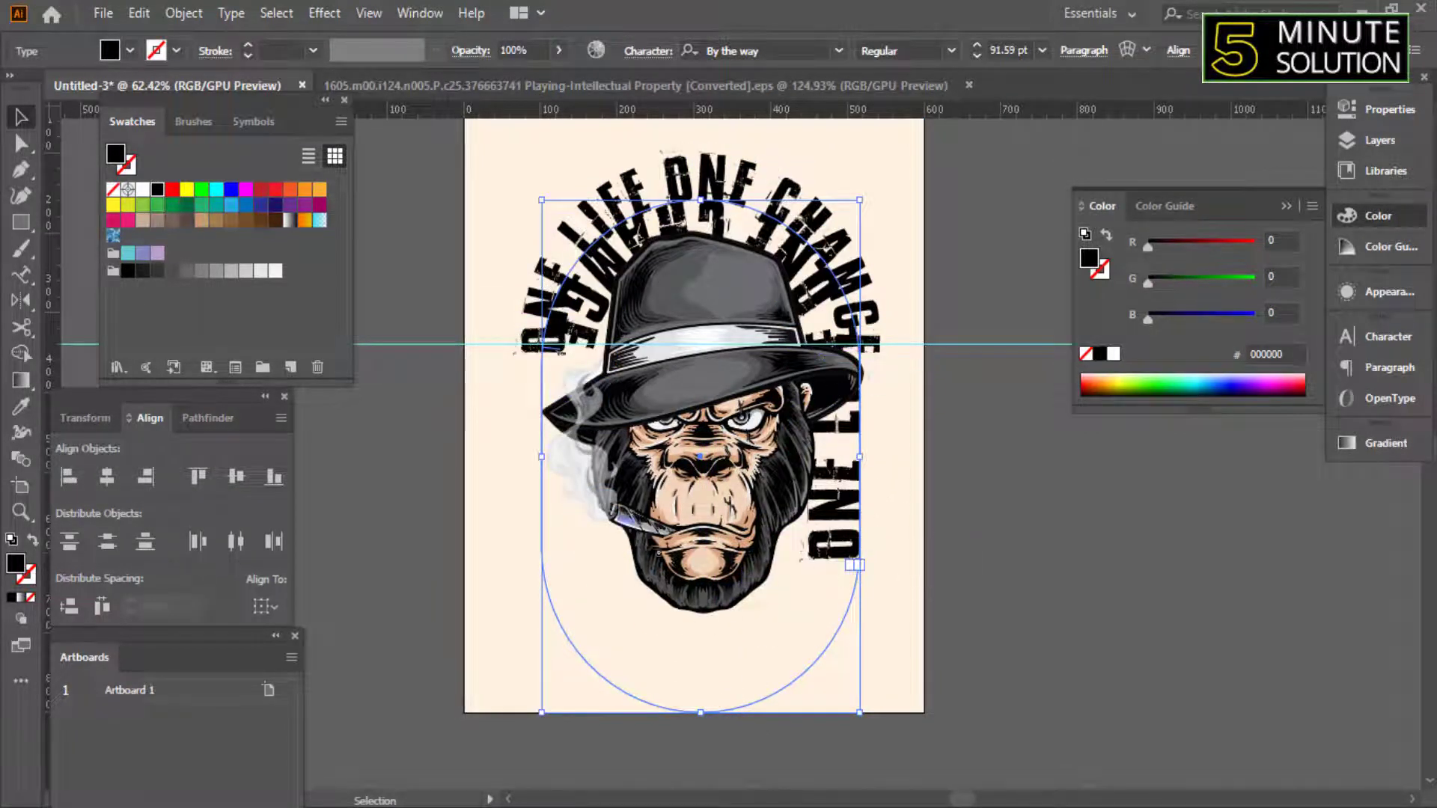
mouse_move(855, 565)
left_mouse_down()
mouse_move(767, 381)
mouse_move(659, 378)
left_mouse_up()
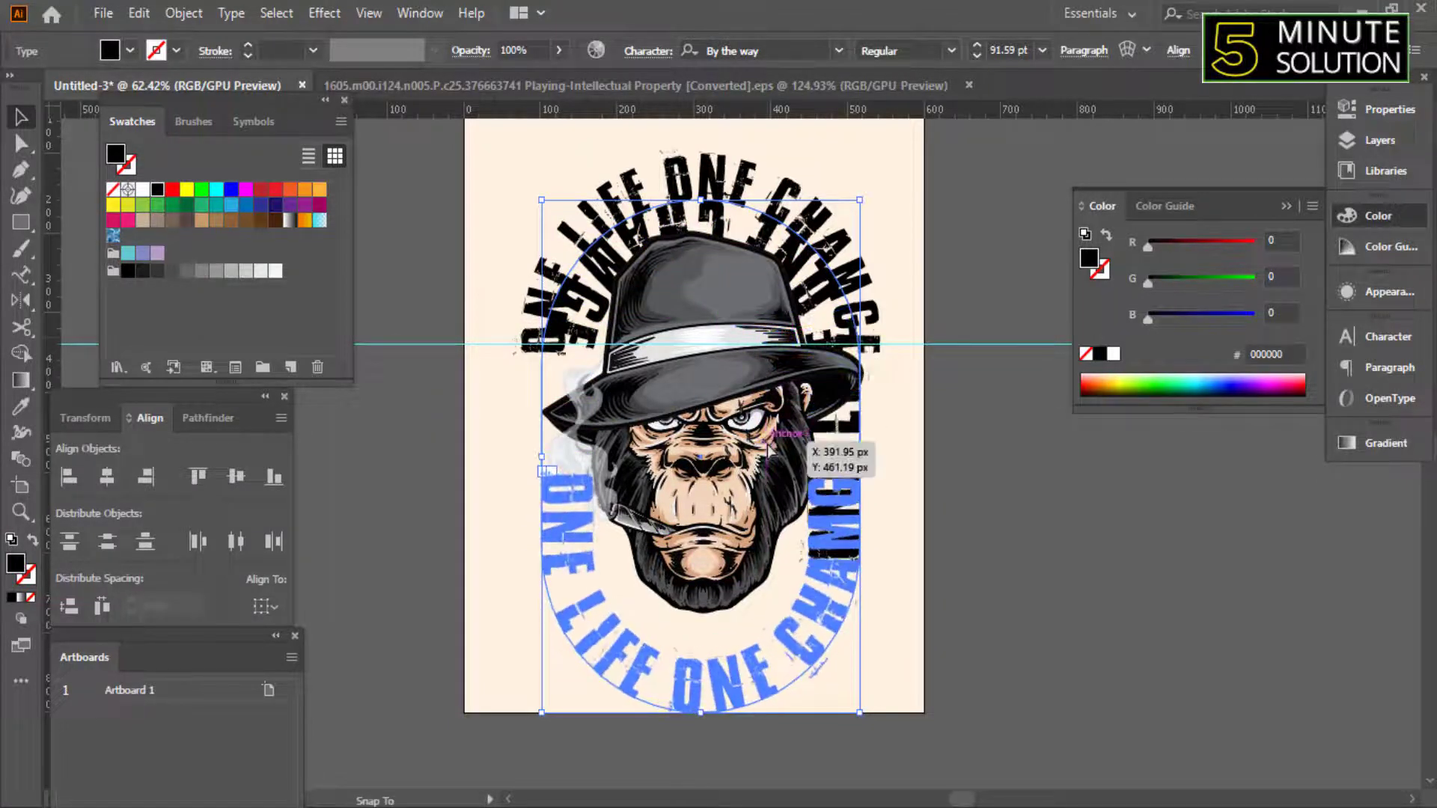
scroll(717, 550, "down", 1)
scroll(717, 550, "up", 1)
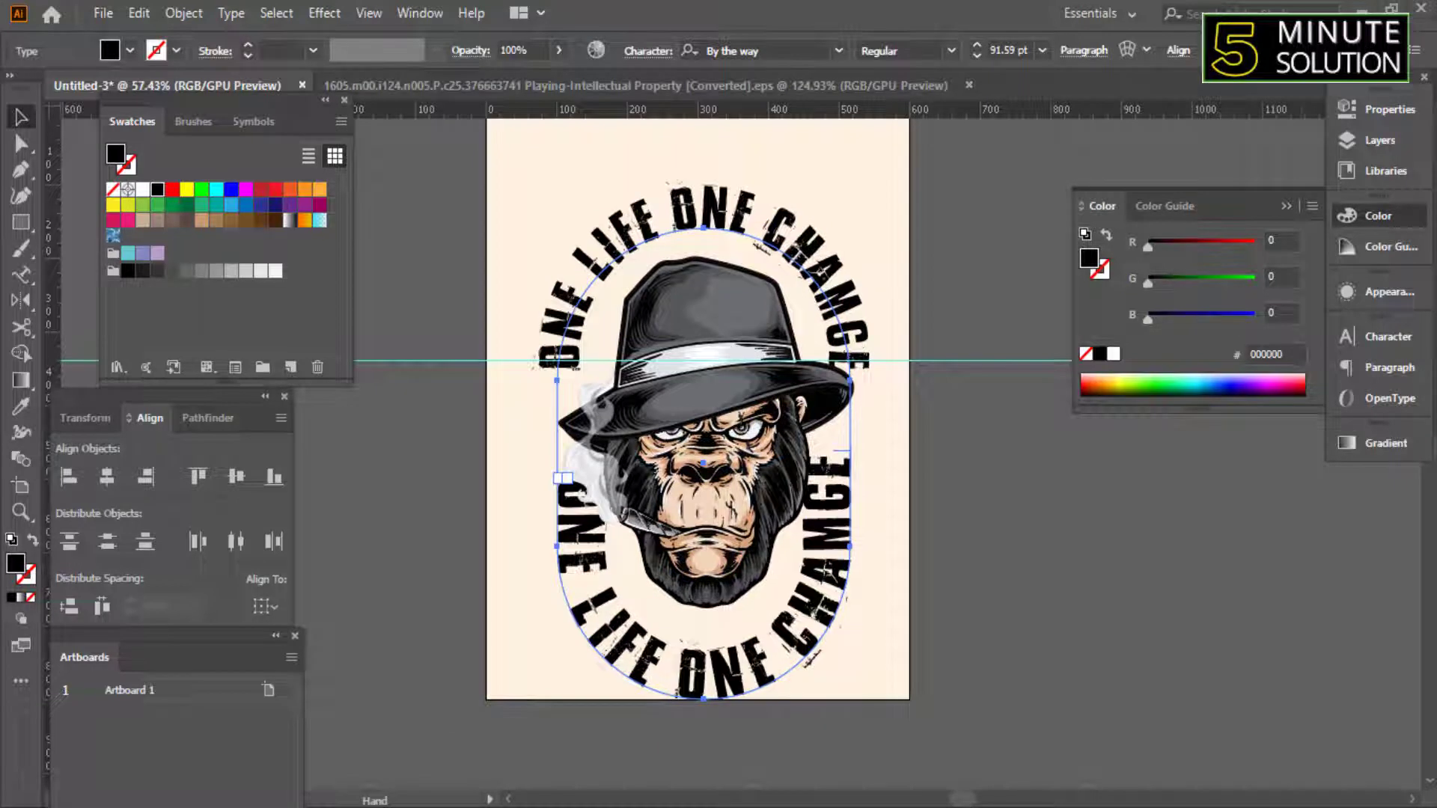
Select all of the lower slogan's text and type 'THE KING OF' over it.
triple_click(689, 685)
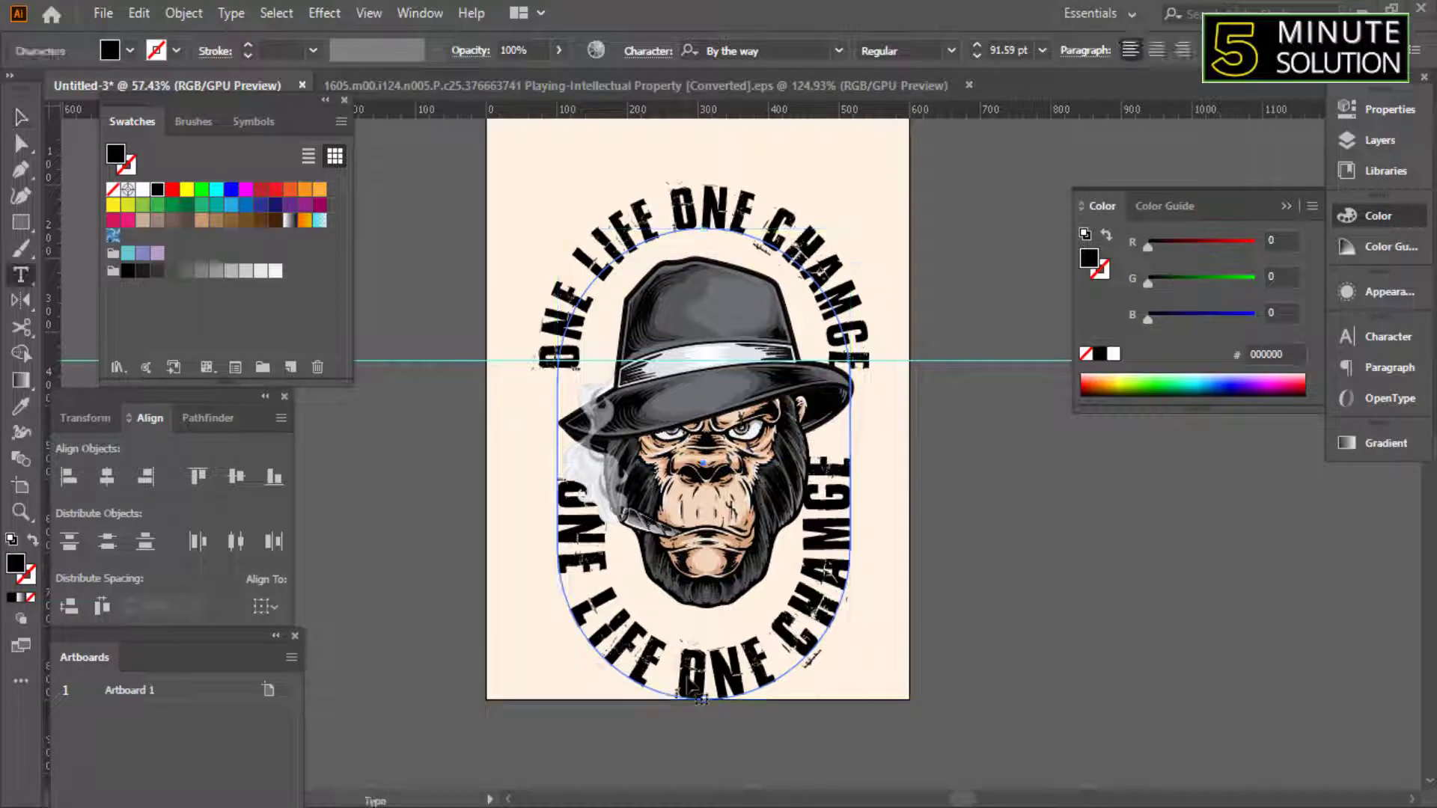
type("THE KIN")
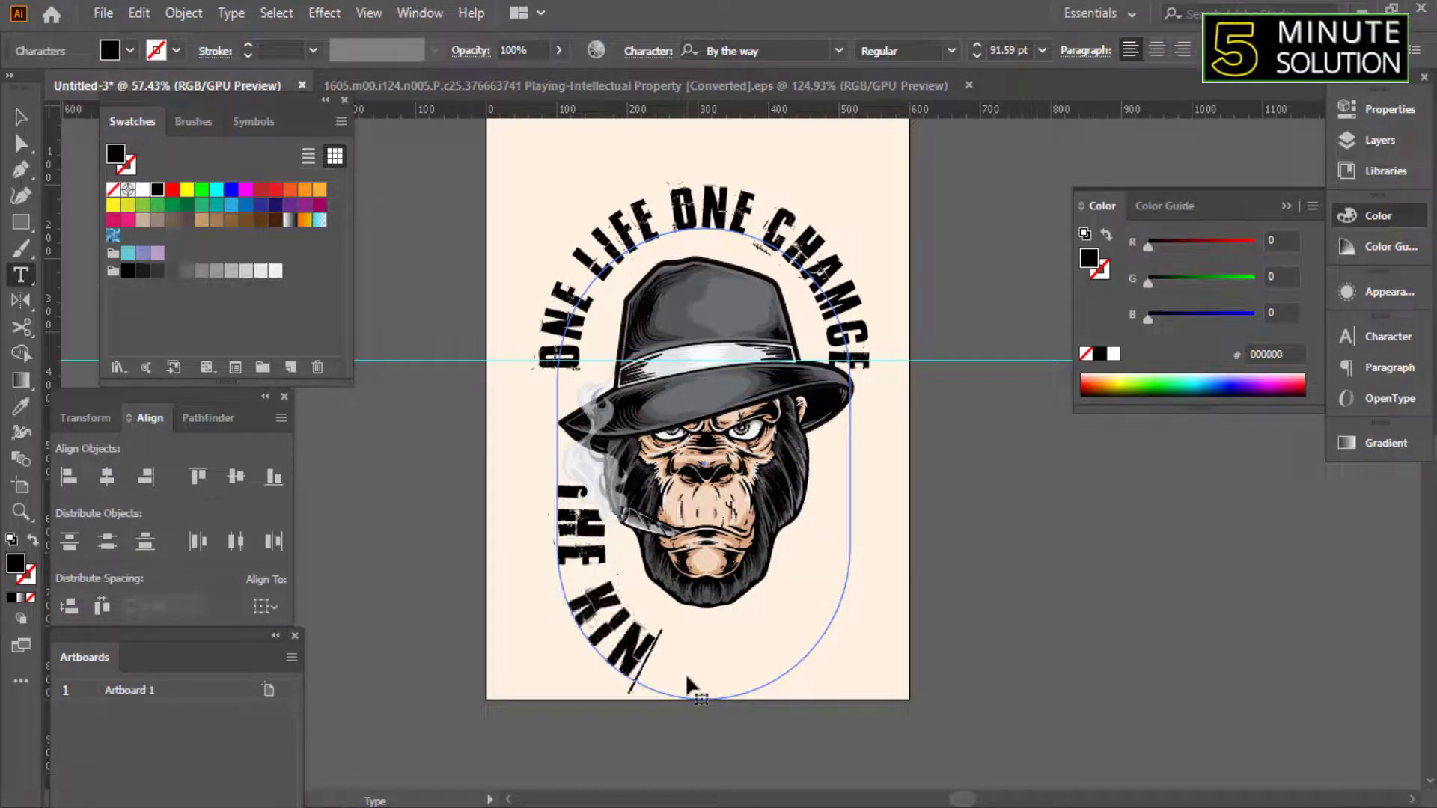
type("G OF POKER")
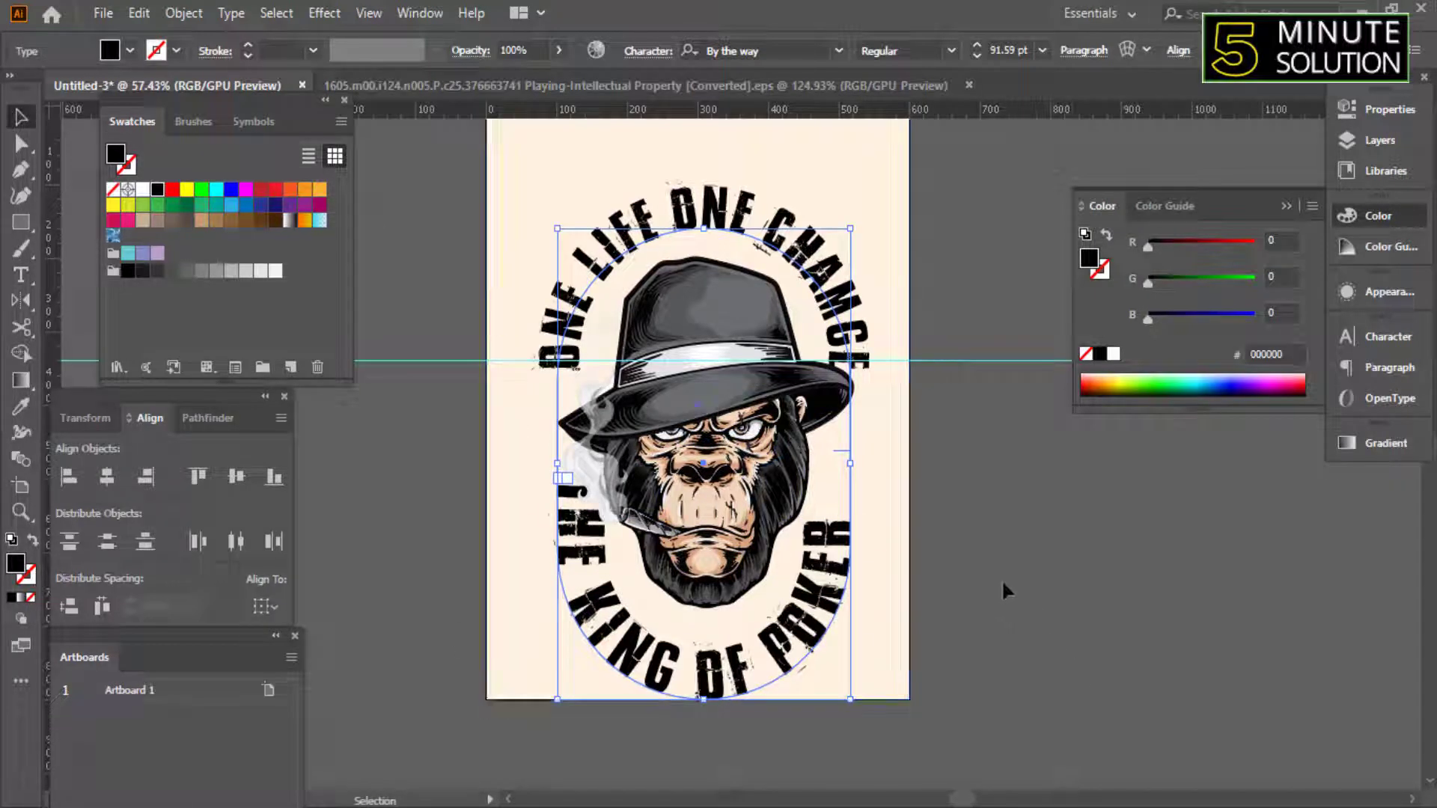
Widen the text oval and centre THE KING OF POKER along its bottom arc.
left_click_drag(703, 699, 718, 225)
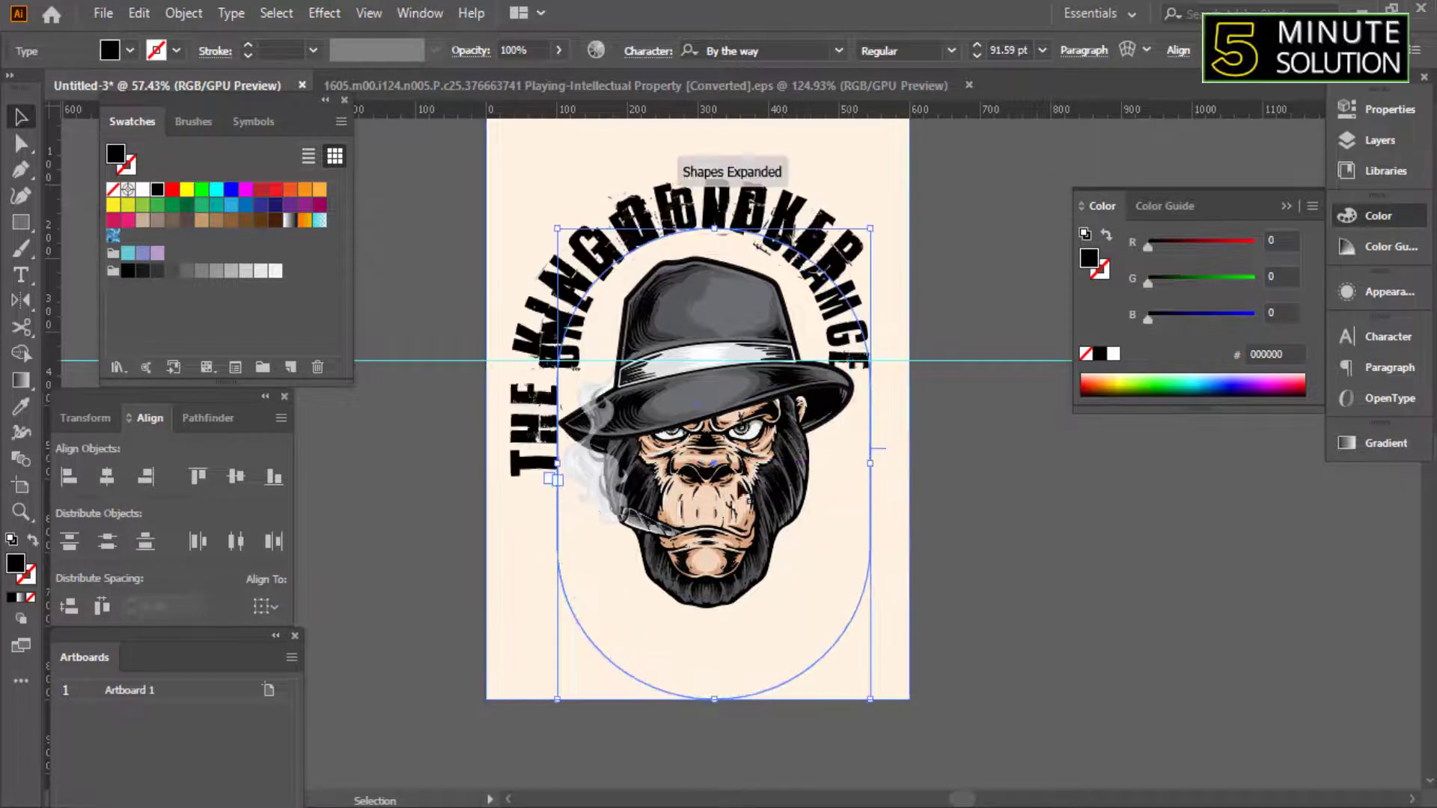
left_click_drag(850, 470, 877, 449)
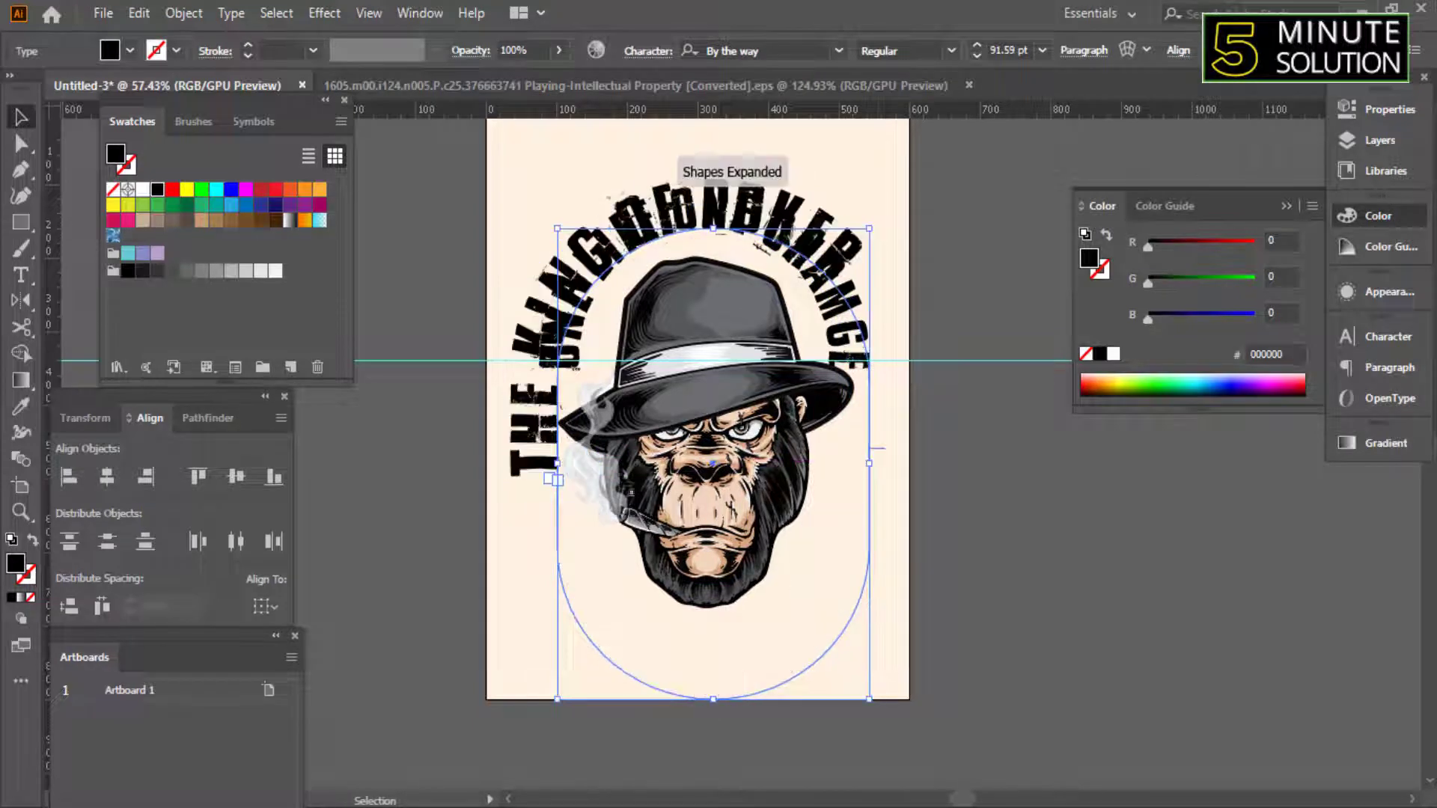
left_click_drag(558, 463, 540, 463)
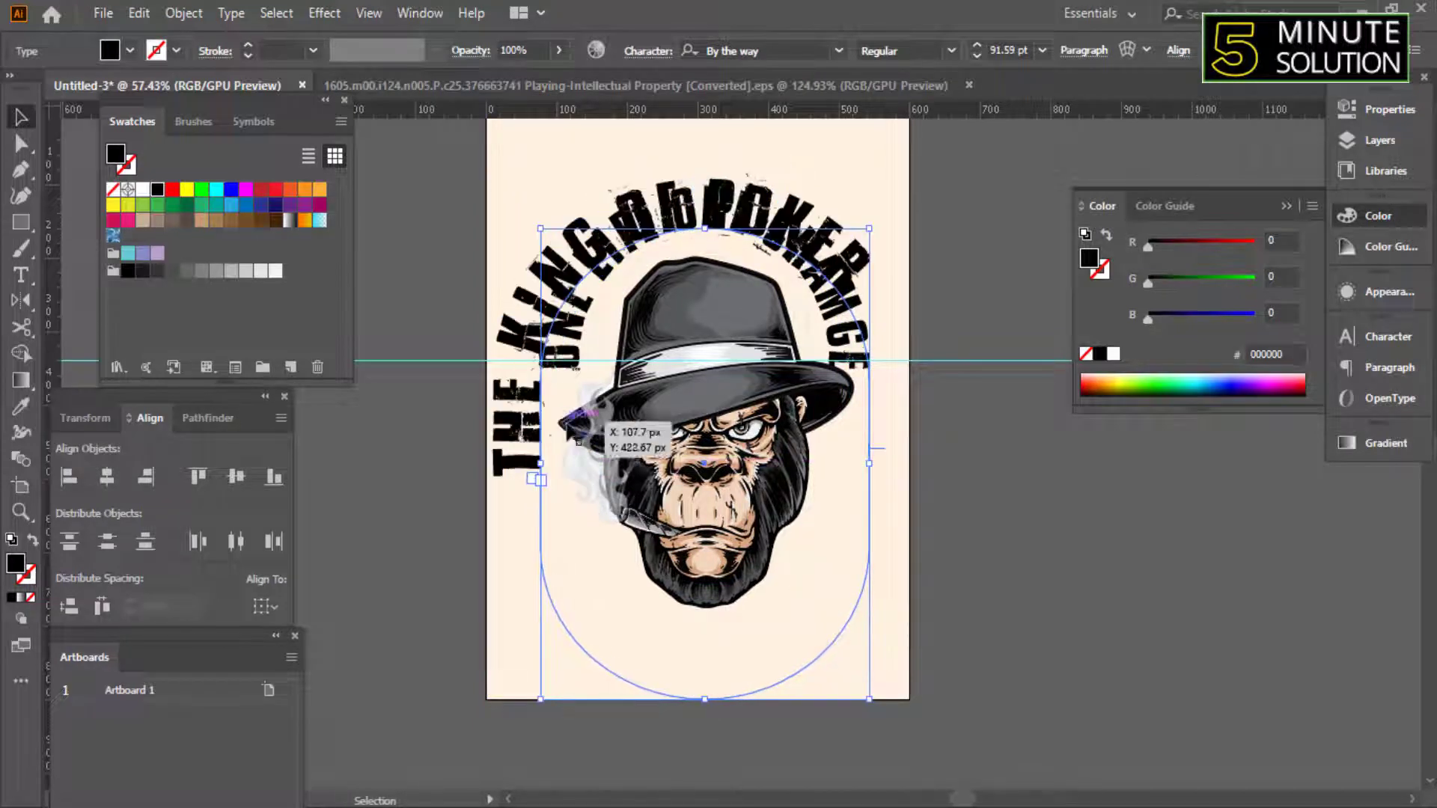
mouse_move(886, 458)
left_mouse_down()
mouse_move(748, 273)
mouse_move(567, 488)
left_mouse_up()
left_click(962, 588)
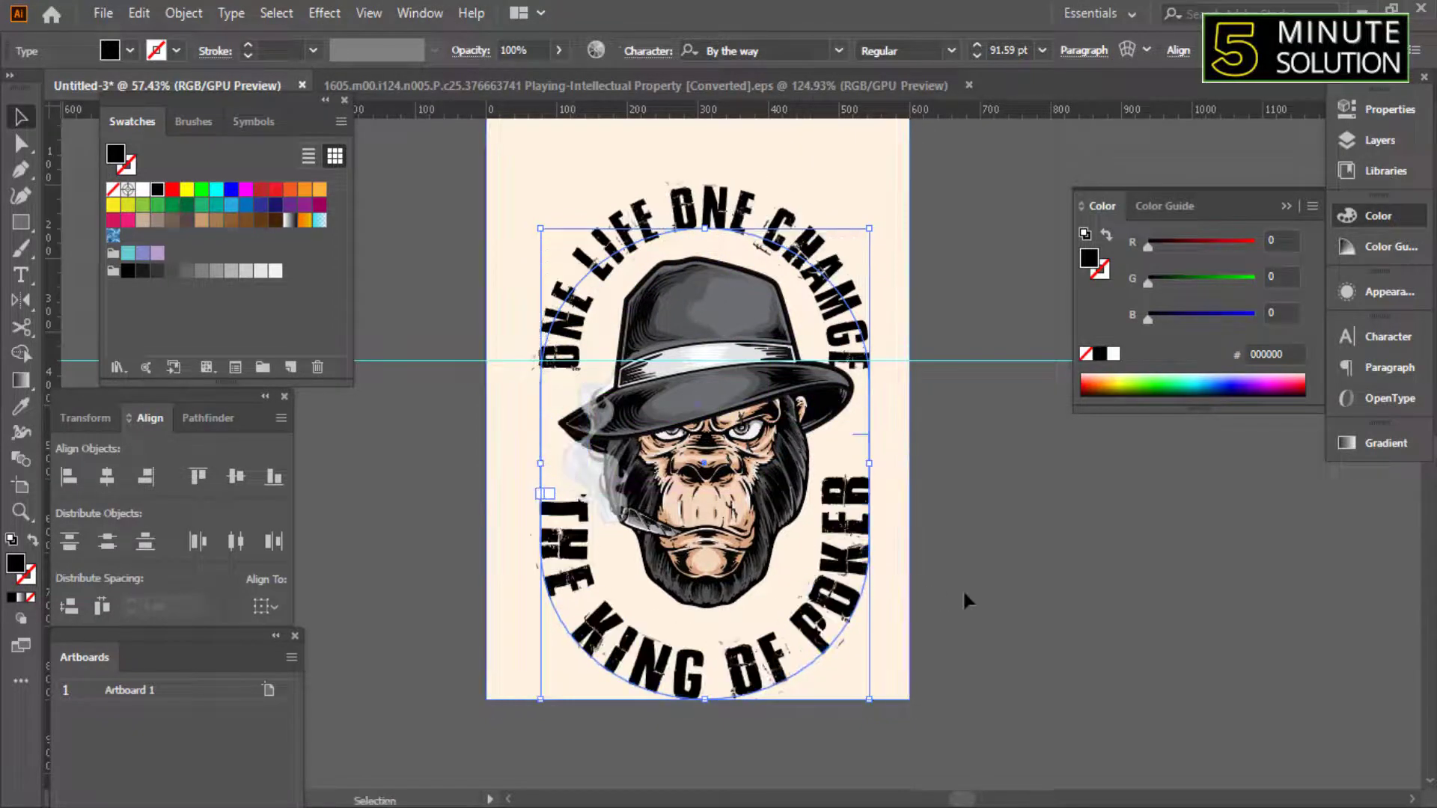
key("z")
left_click_drag(965, 591, 808, 593)
left_click(808, 592)
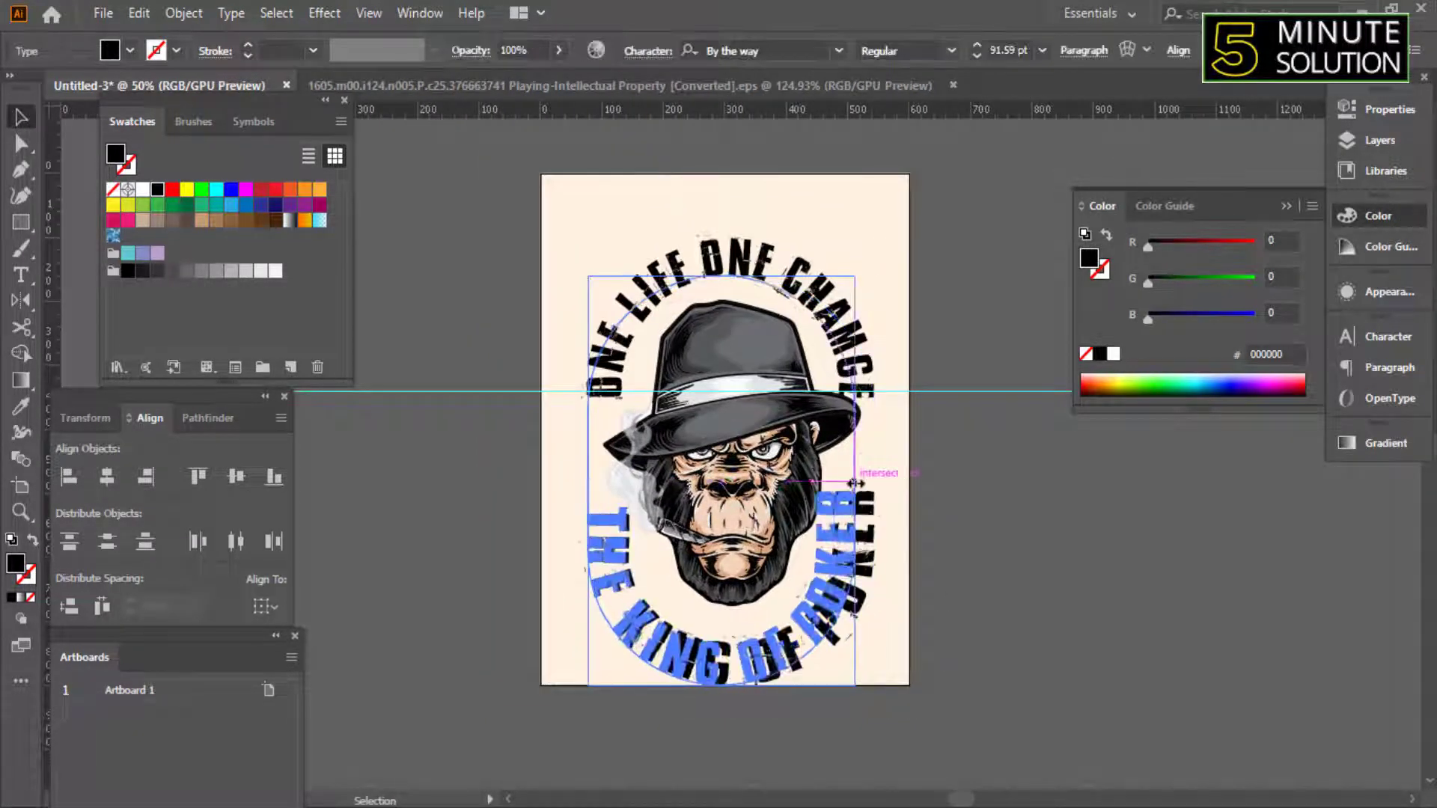
left_click_drag(874, 491, 930, 554)
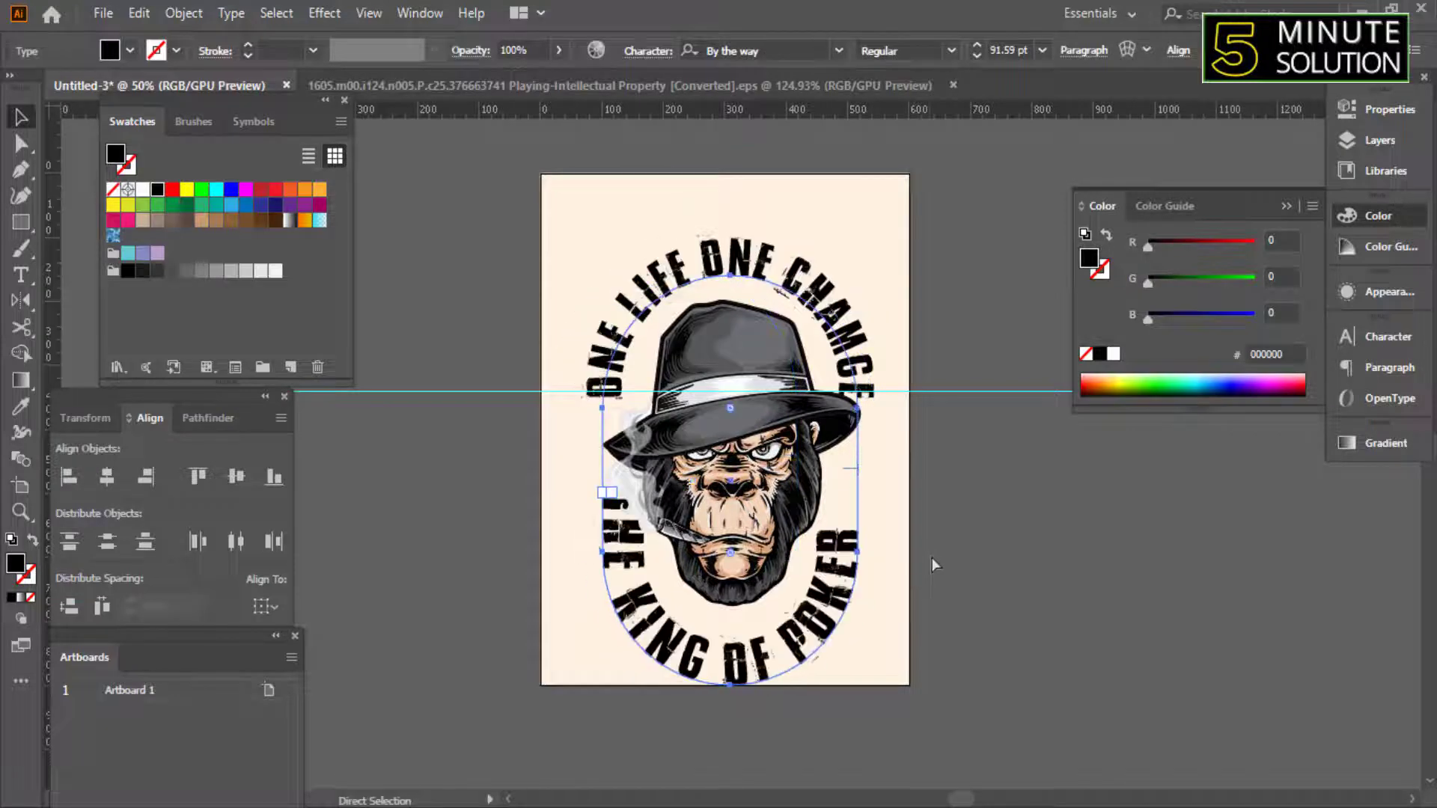
left_click_drag(816, 602, 877, 597)
Fit the artboard in view and nudge the gorilla group into place inside the curved slogans.
key("ctrl+0")
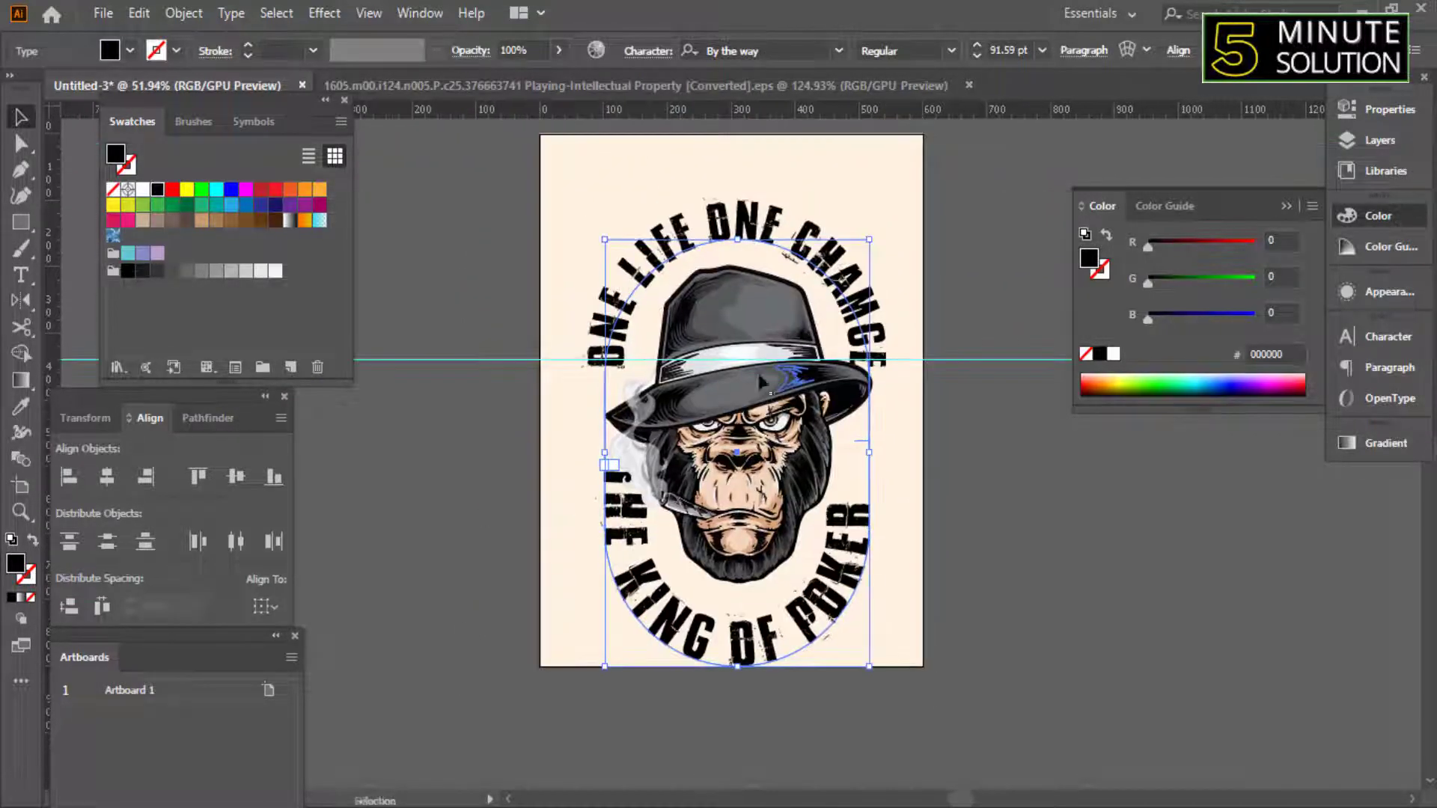
scroll(829, 552, "up", 2)
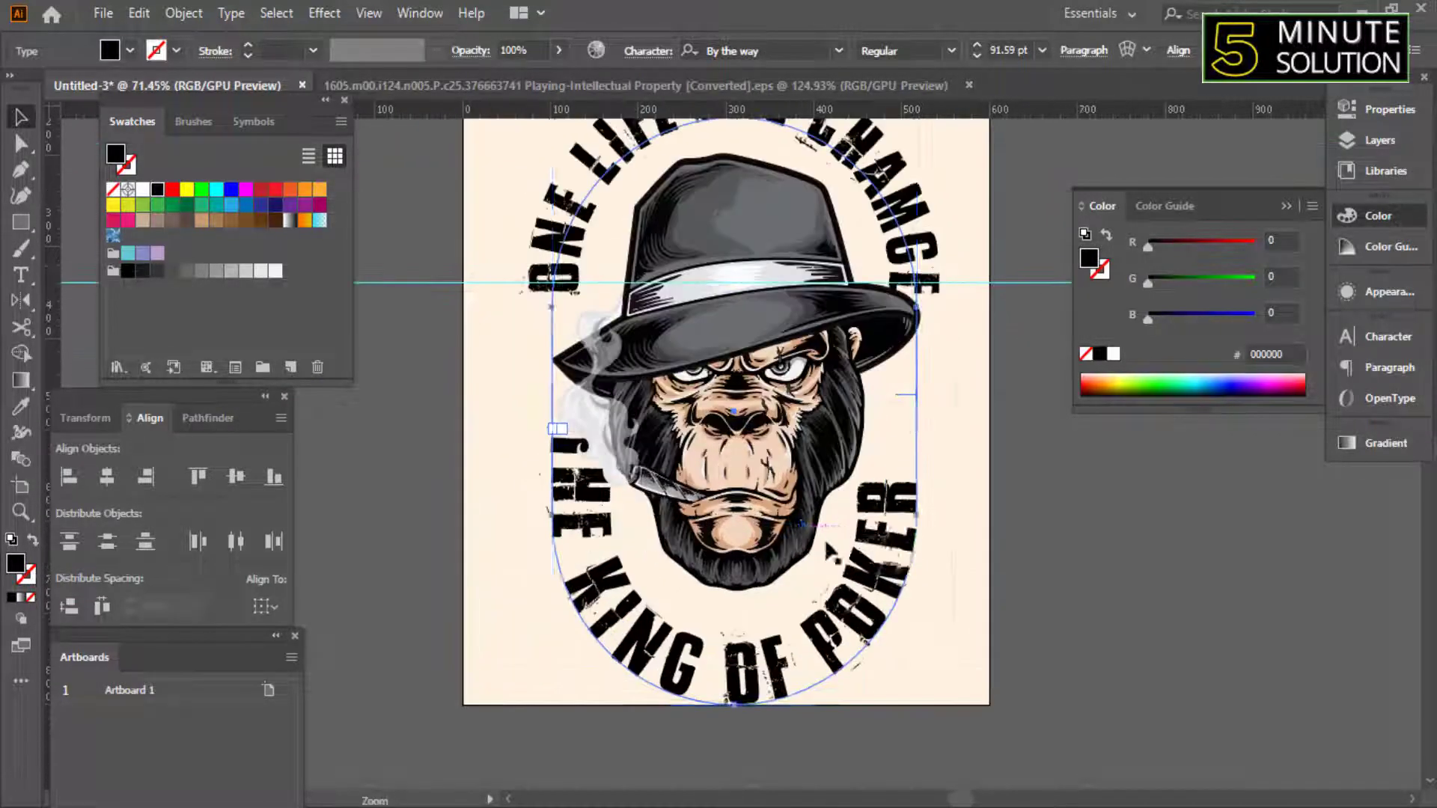
left_click(904, 389)
scroll(769, 462, "down", 1)
scroll(768, 463, "up", 1)
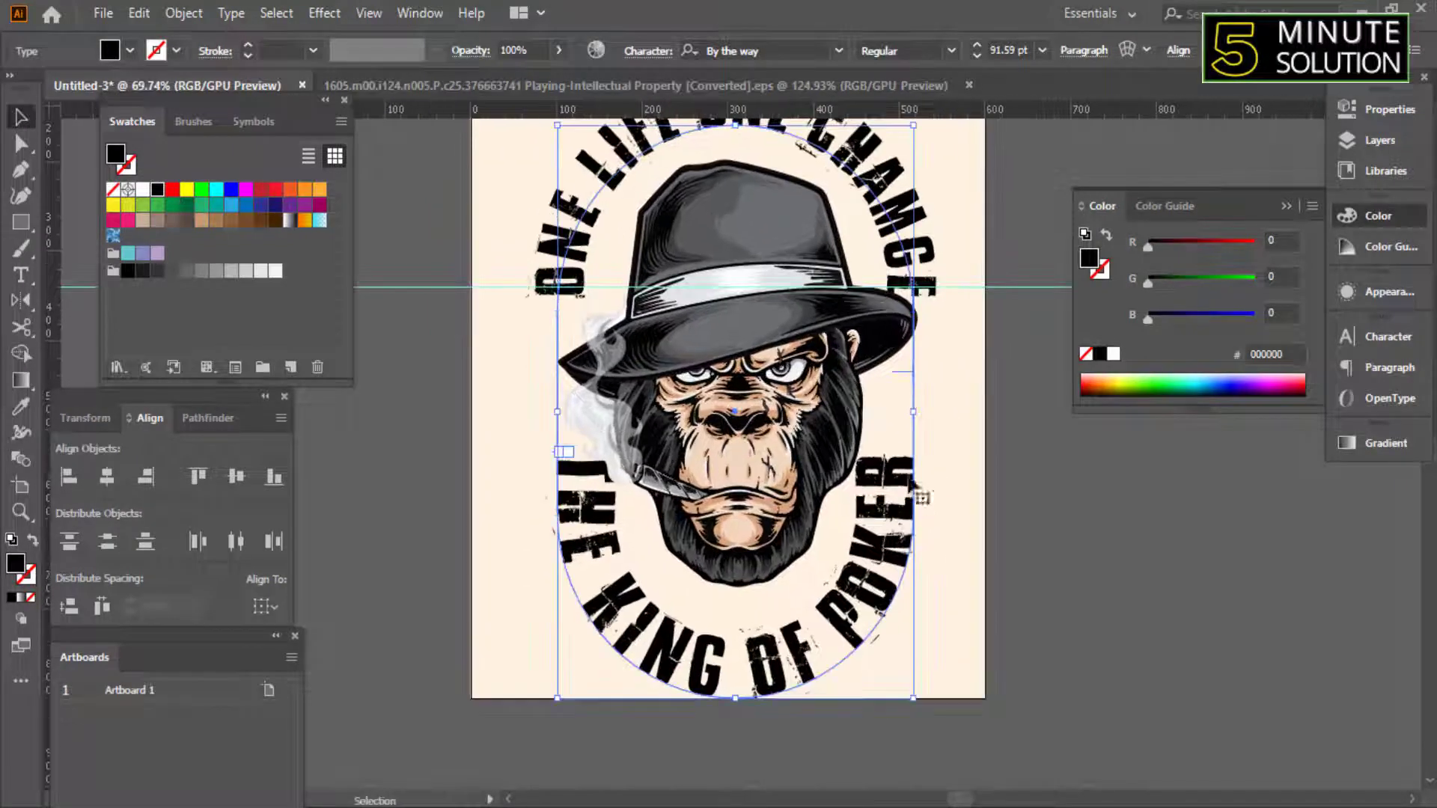
scroll(779, 422, "down", 2)
scroll(778, 419, "down", 1)
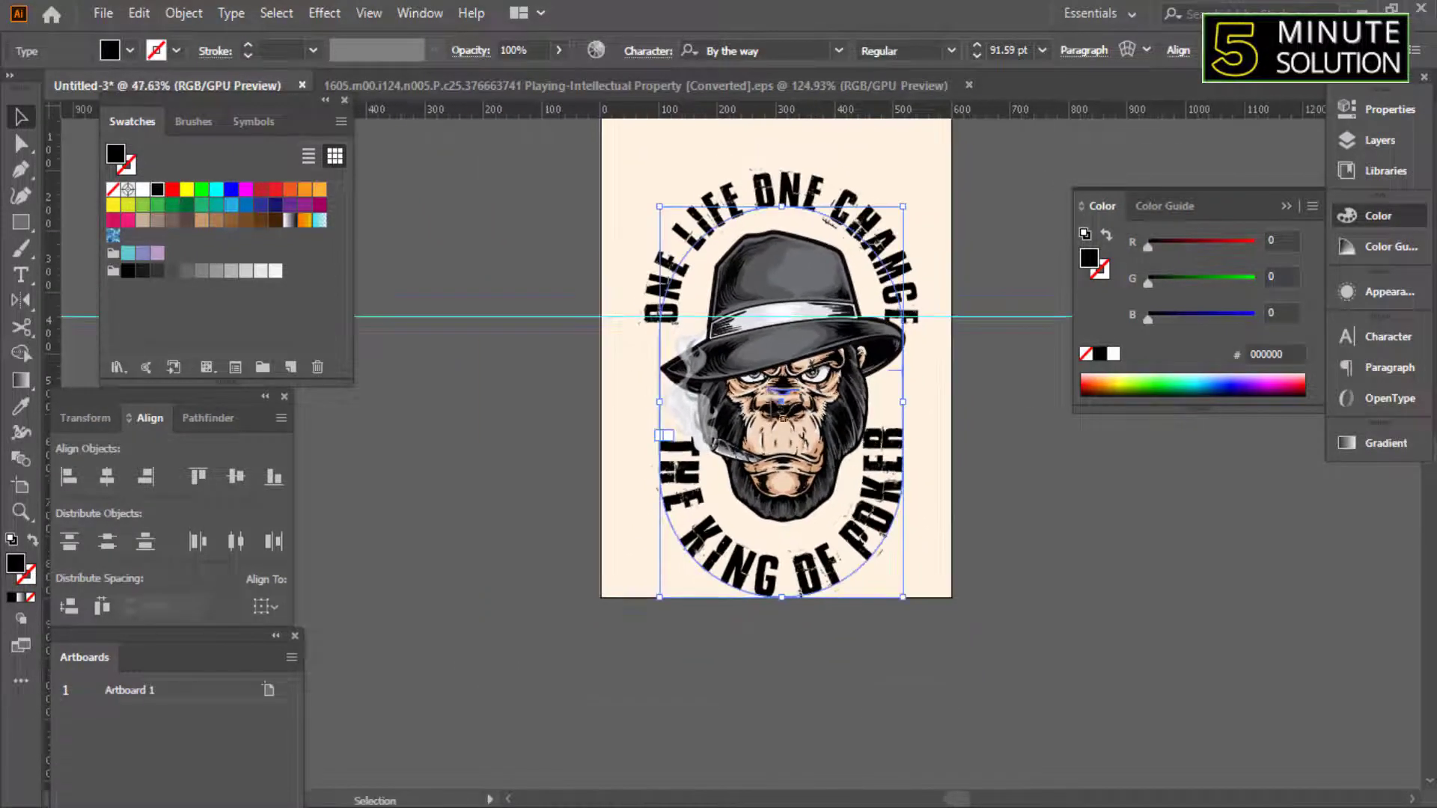
left_click_drag(733, 419, 640, 385)
scroll(720, 433, "down", 1)
scroll(781, 216, "up", 3)
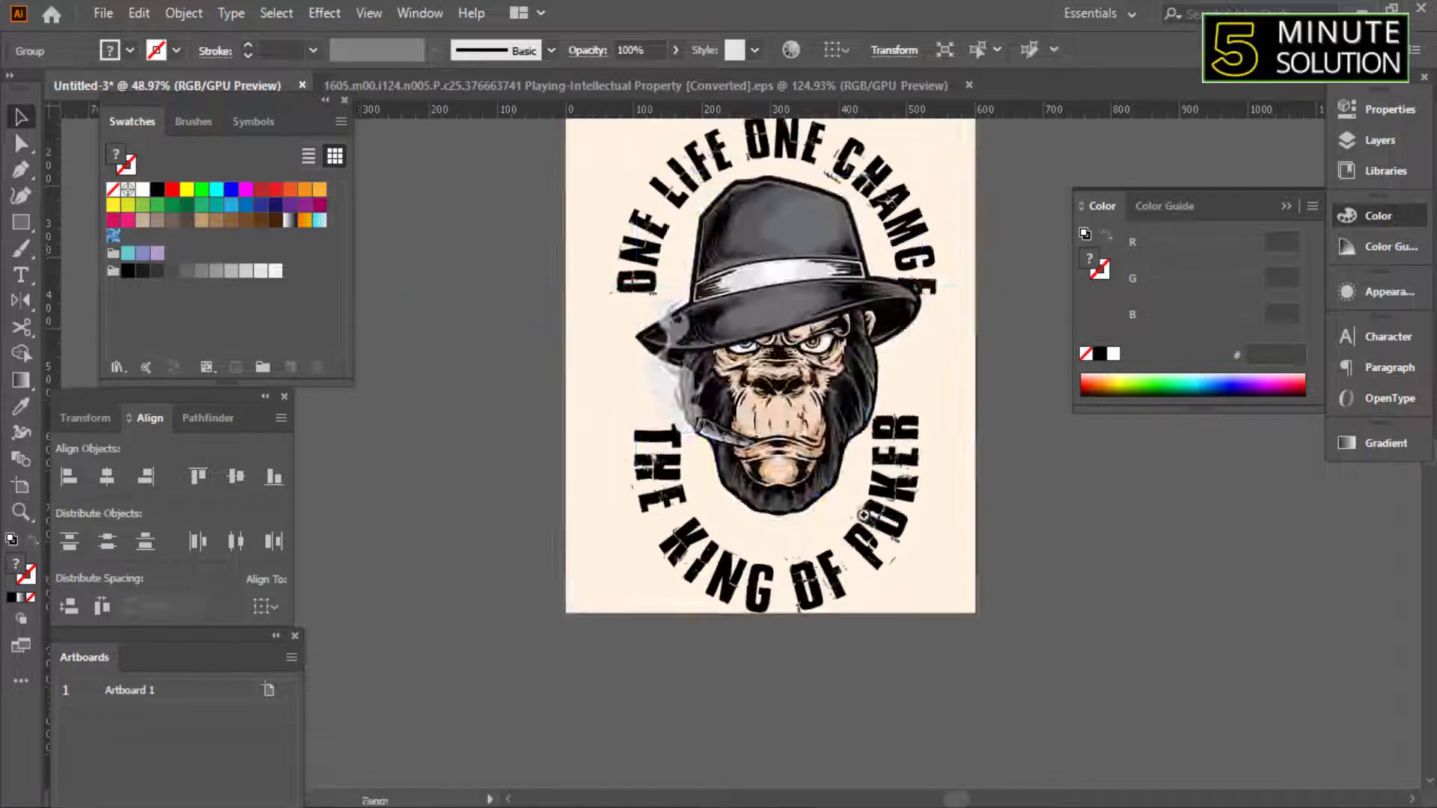
left_click_drag(780, 110, 780, 265)
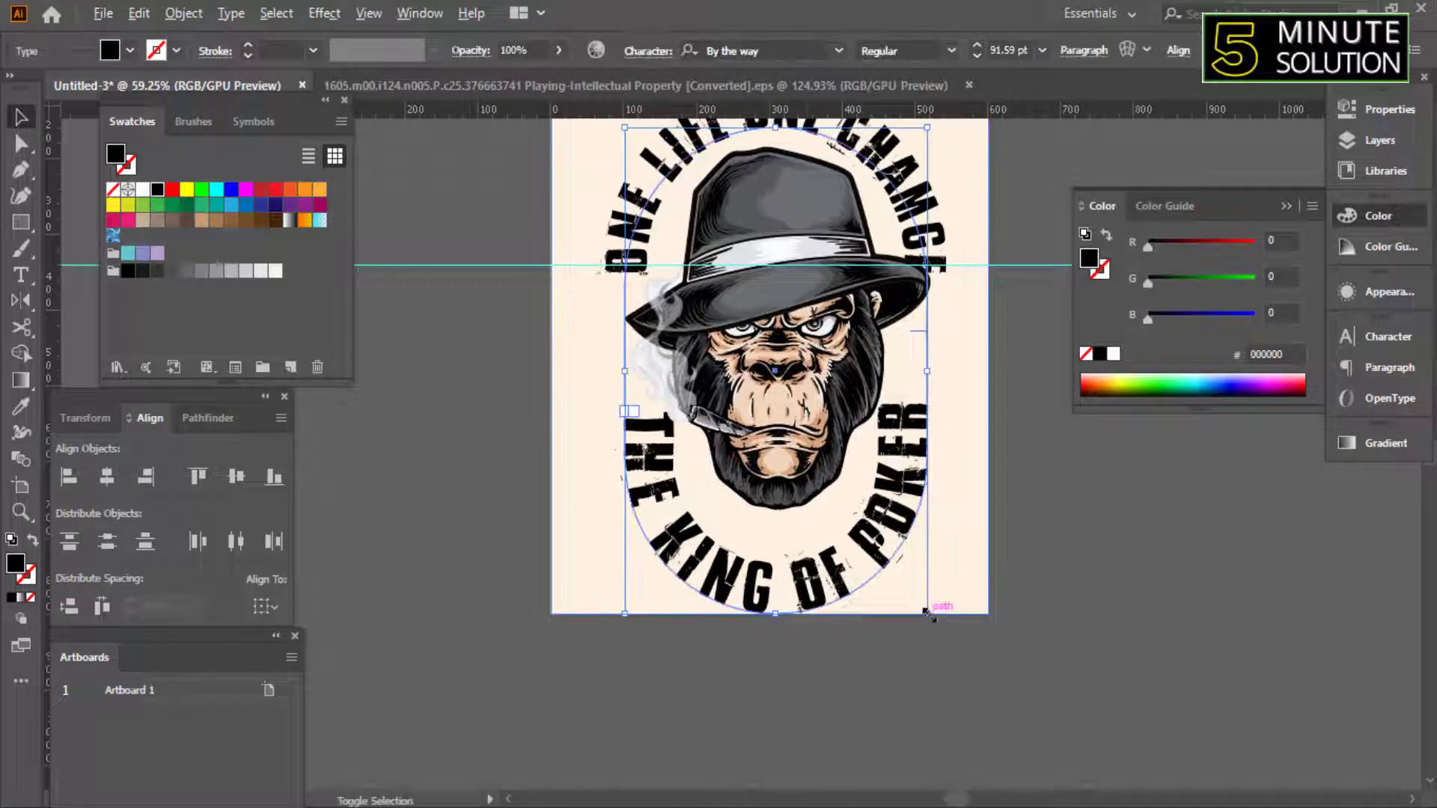
Enlarge the lower text oval, undoing two stray moves of the curved text.
left_click_drag(920, 618, 943, 631)
scroll(949, 449, "down", 1)
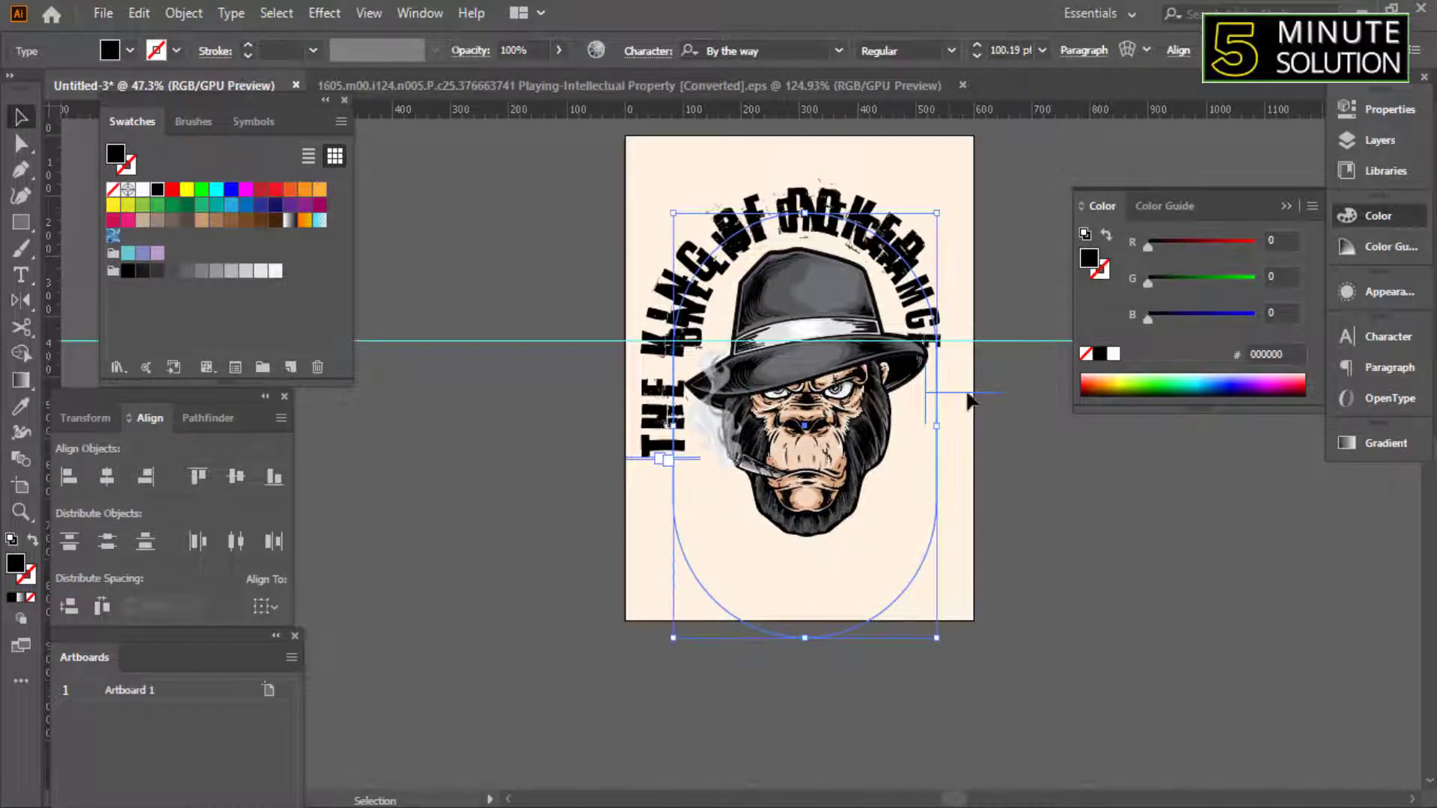
left_click_drag(969, 402, 830, 576)
key("ctrl+z")
left_click_drag(844, 228, 692, 224)
left_click_drag(1029, 582, 1043, 578)
key("ctrl+z")
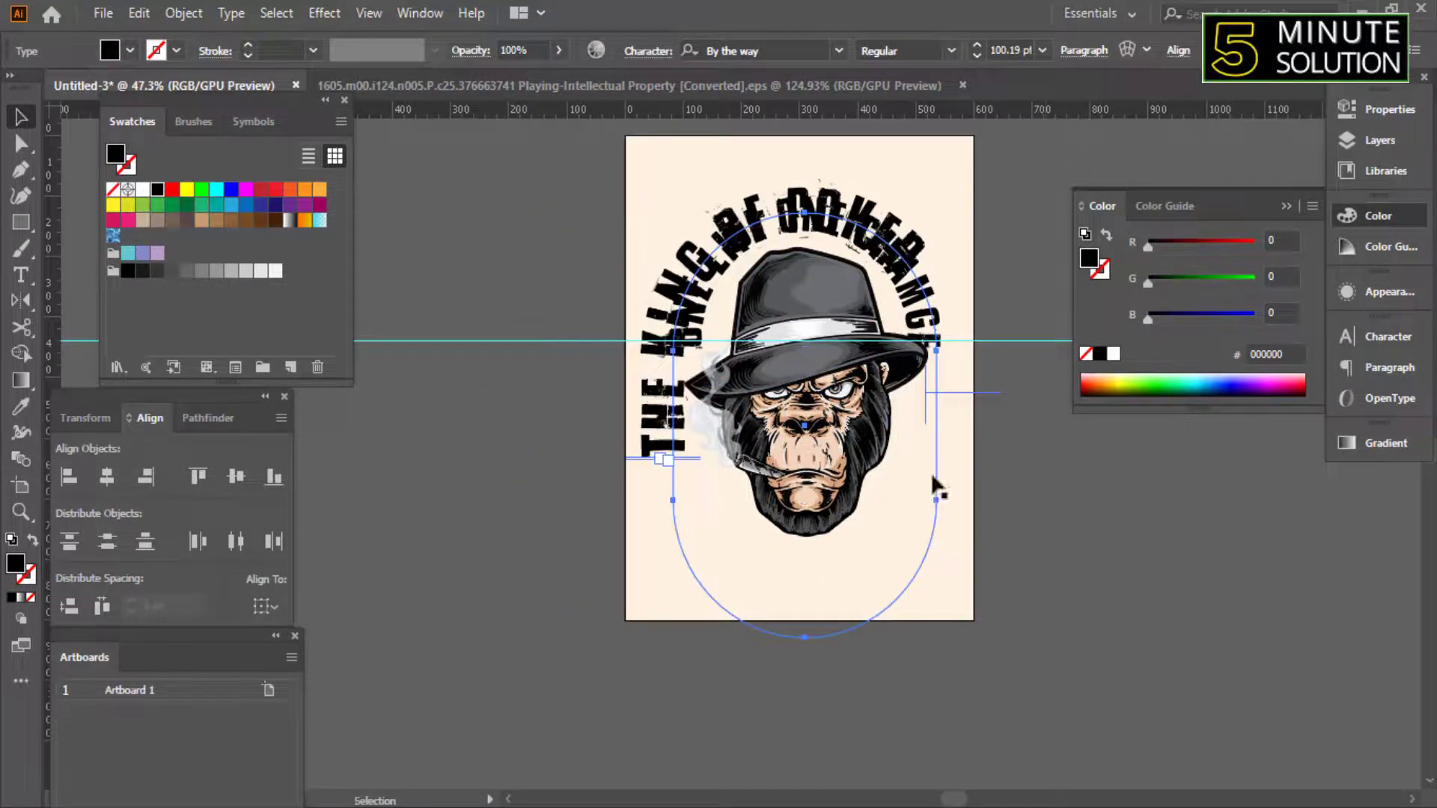
Re-centre THE KING OF POKER at the oval's bottom and nudge it slightly upward.
left_click(878, 410)
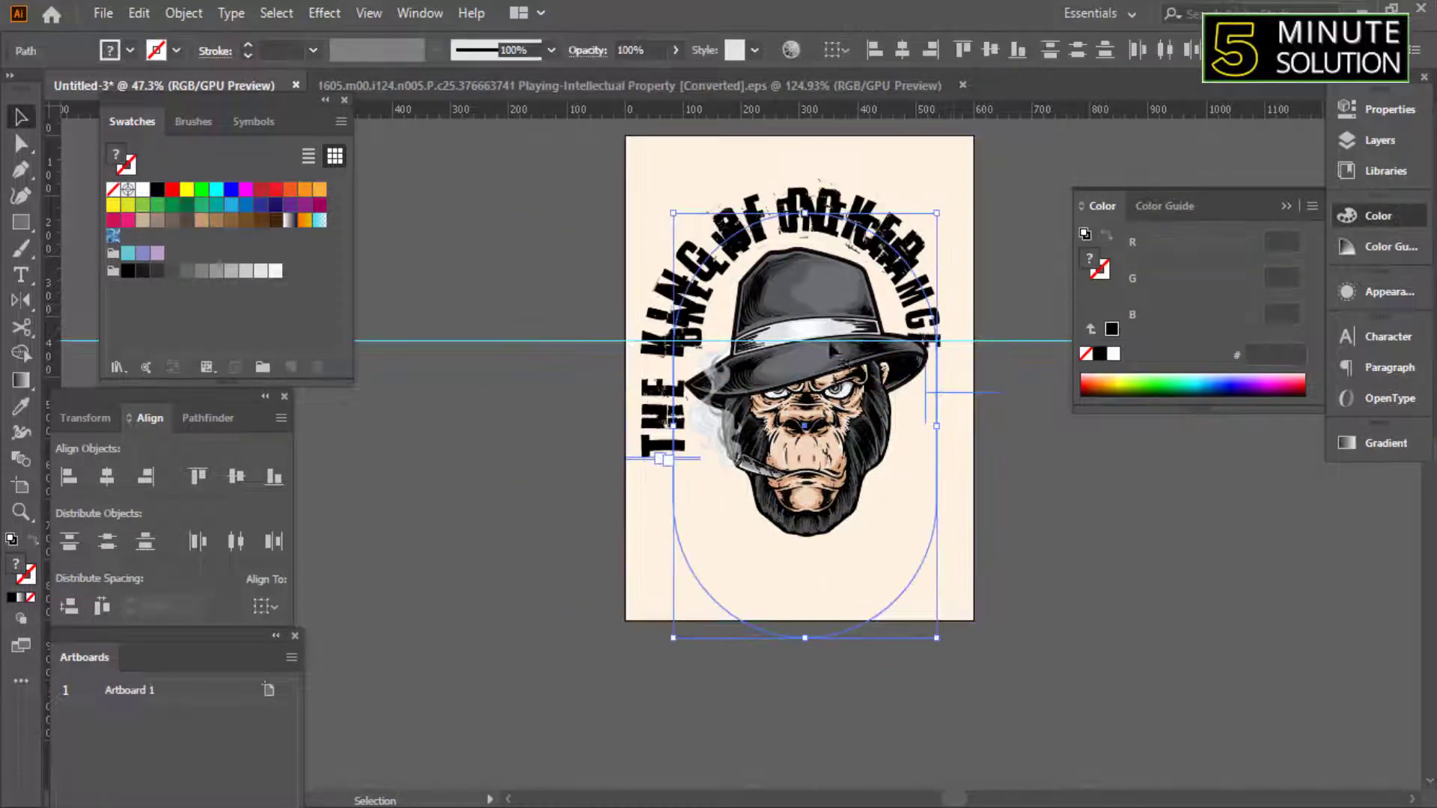
left_click(663, 453)
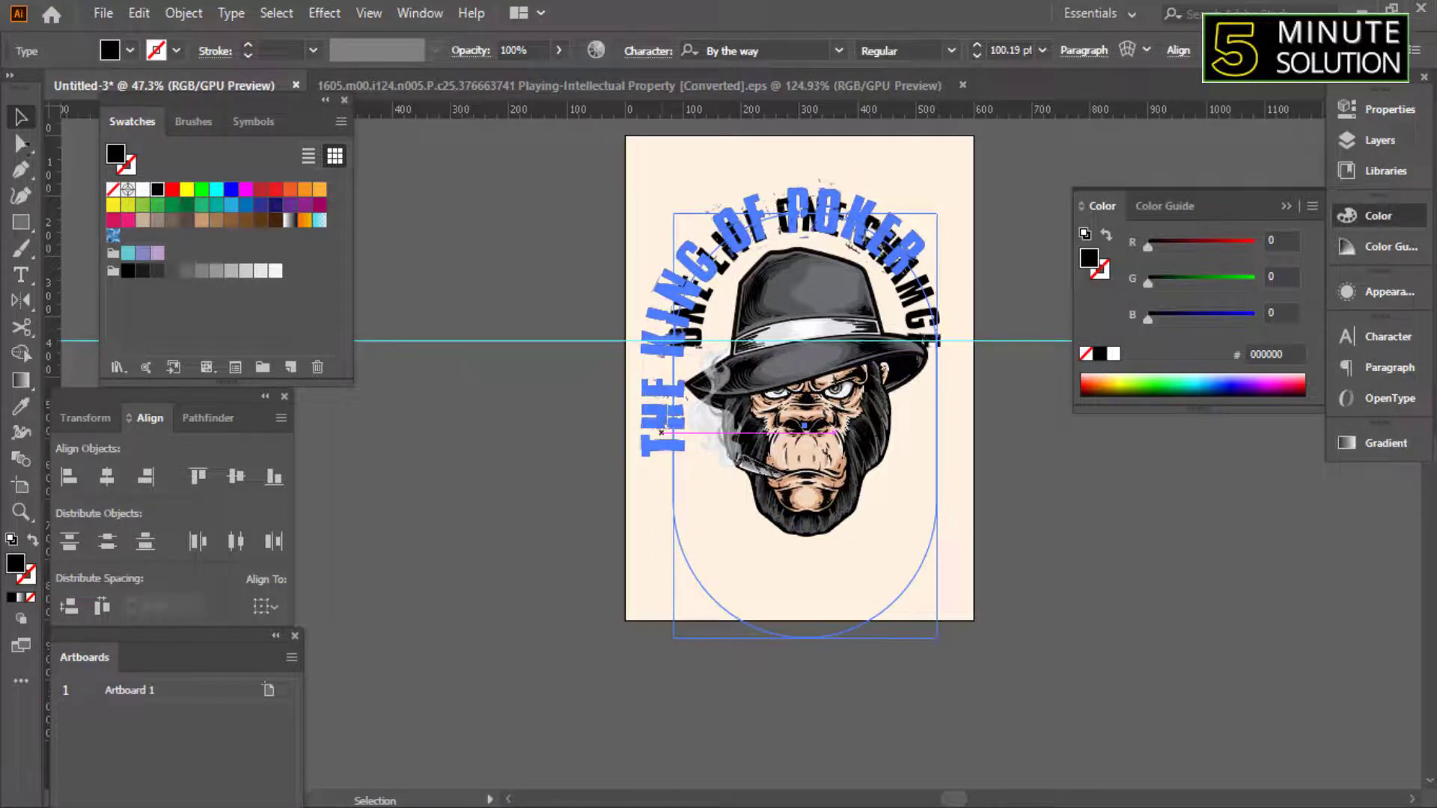
mouse_move(661, 432)
left_mouse_down()
mouse_move(601, 435)
mouse_move(658, 432)
left_mouse_up()
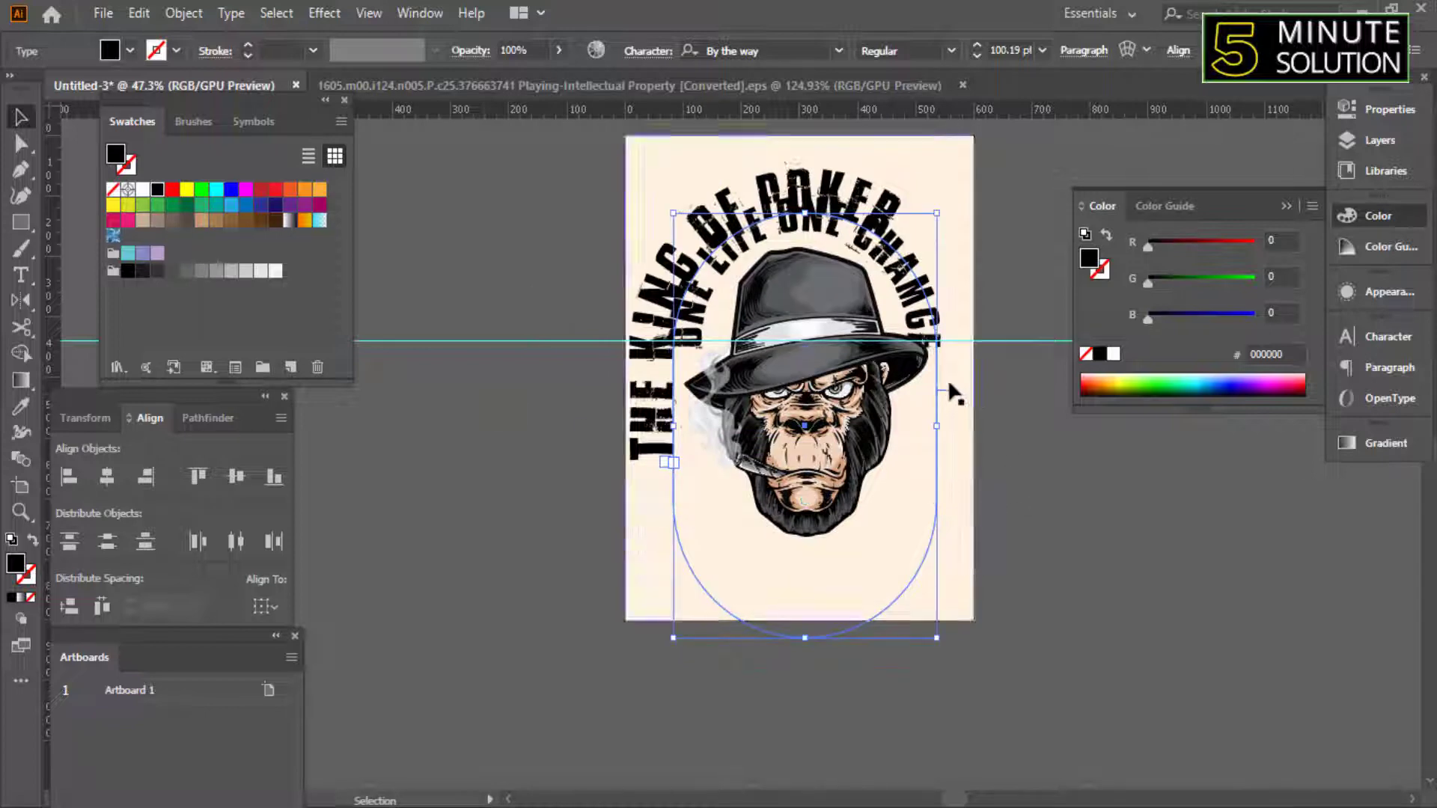
left_click_drag(948, 386, 933, 425)
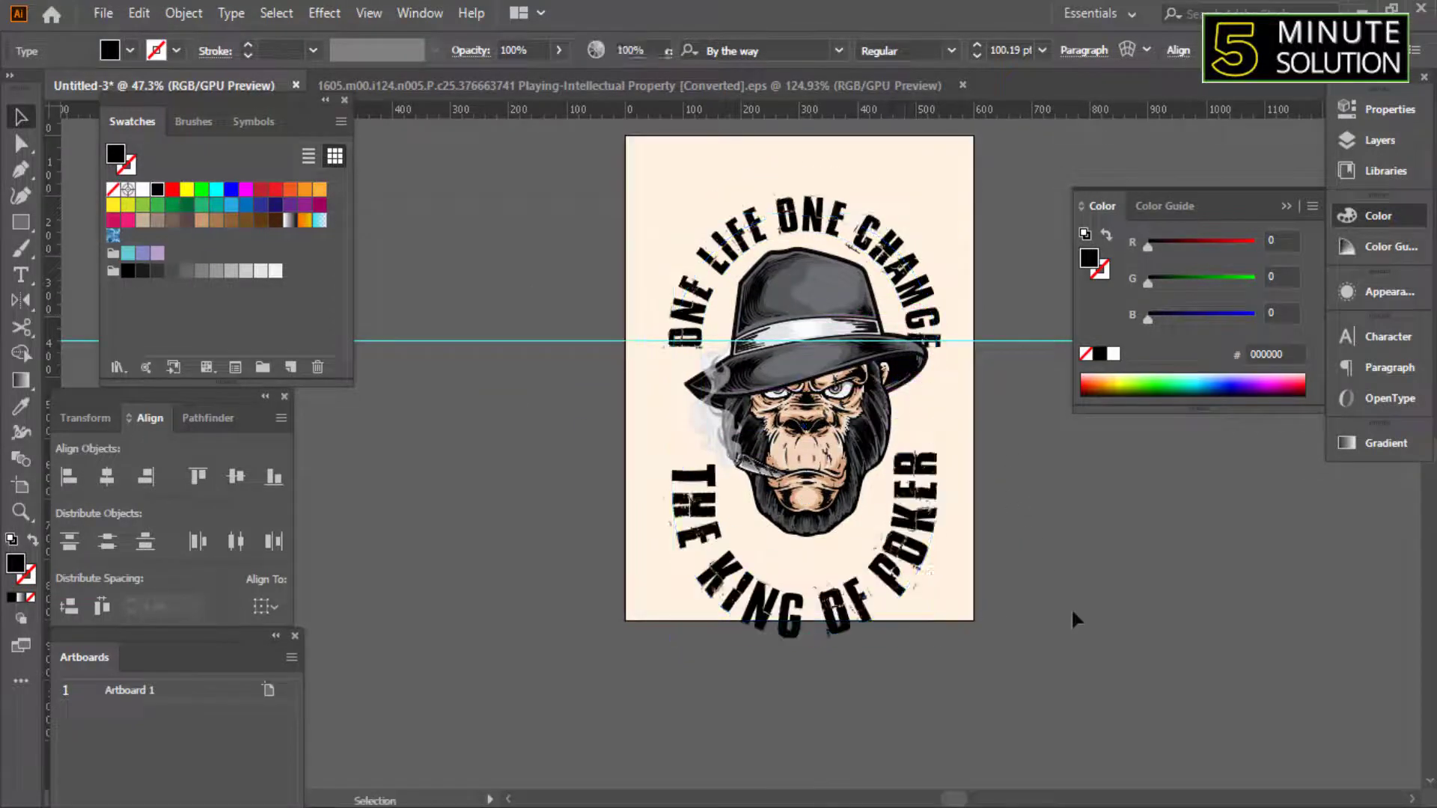
scroll(973, 576, "up", 1)
left_click_drag(936, 565, 936, 553)
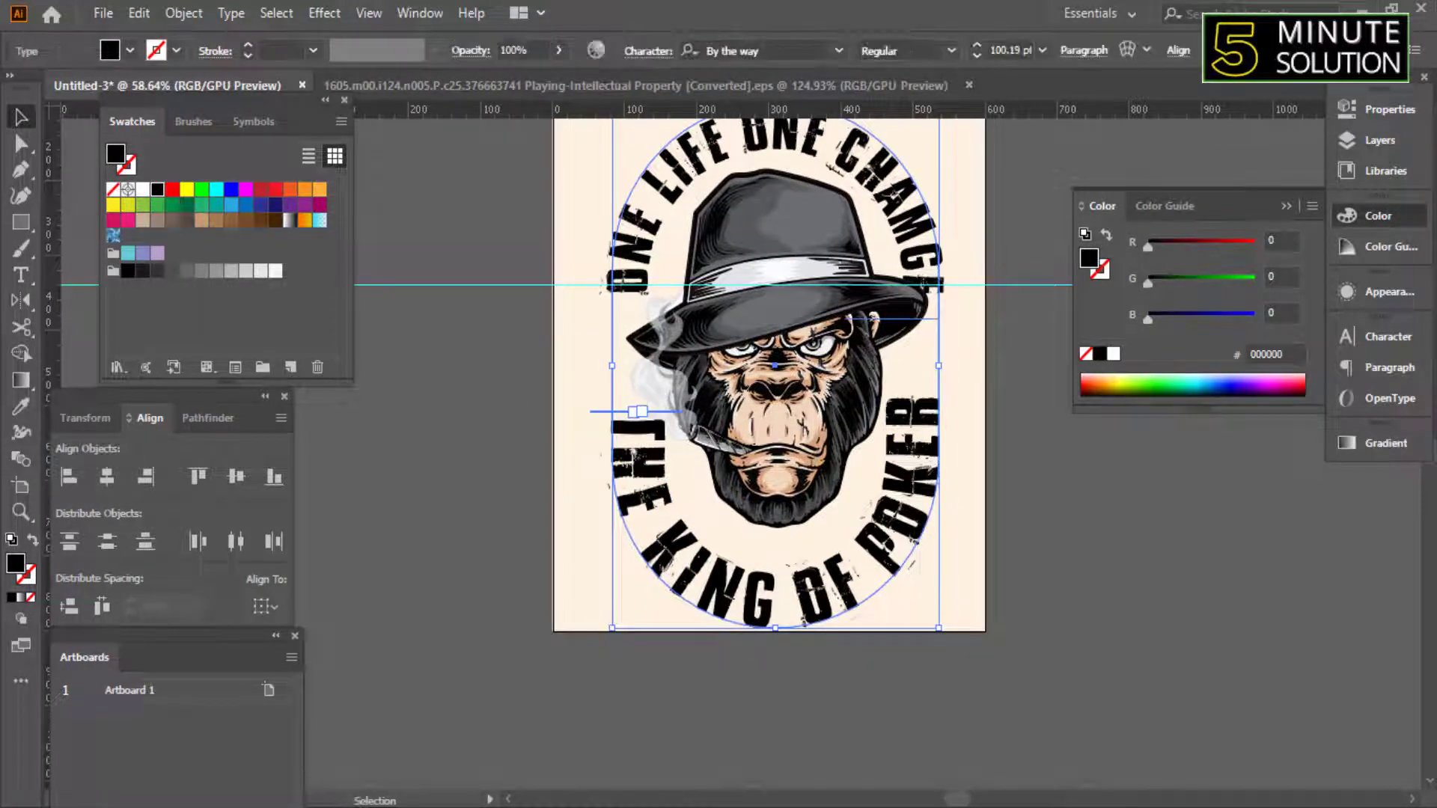
Alt-drag the curved slogan text into a smaller duplicate oval over the gorilla's head.
scroll(980, 623, "up", 2)
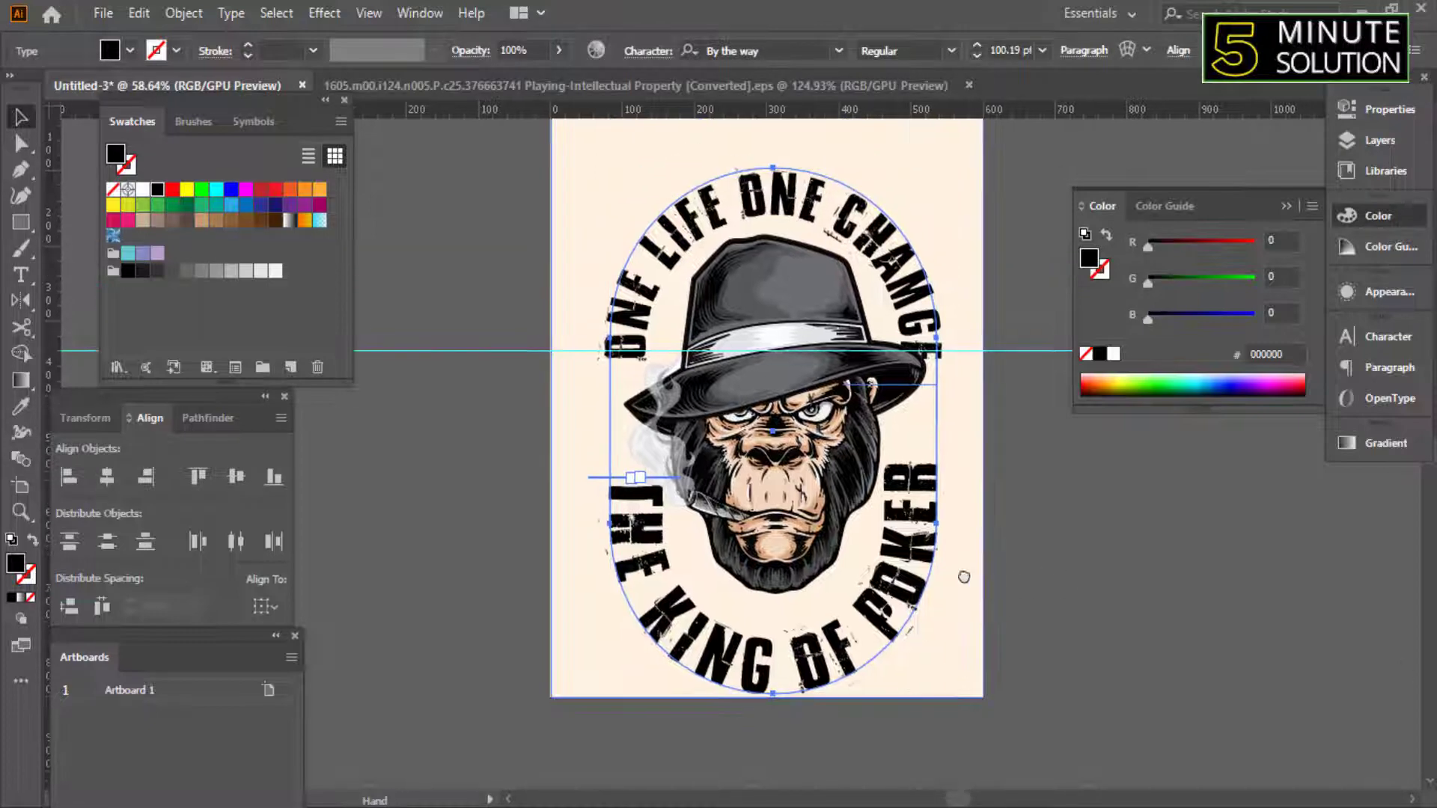
key("ctrl+a")
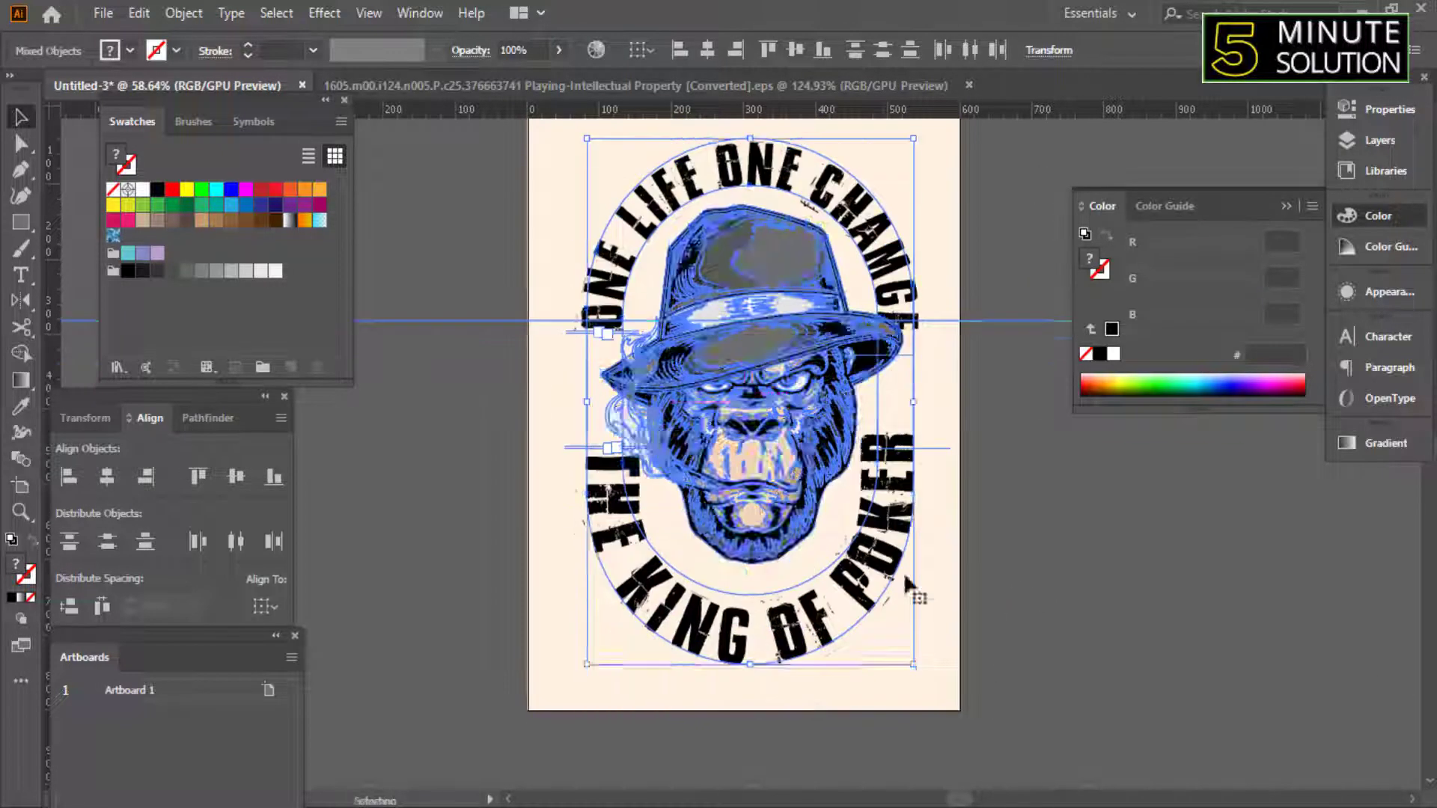
left_click(1079, 636)
scroll(1079, 636, "down", 1)
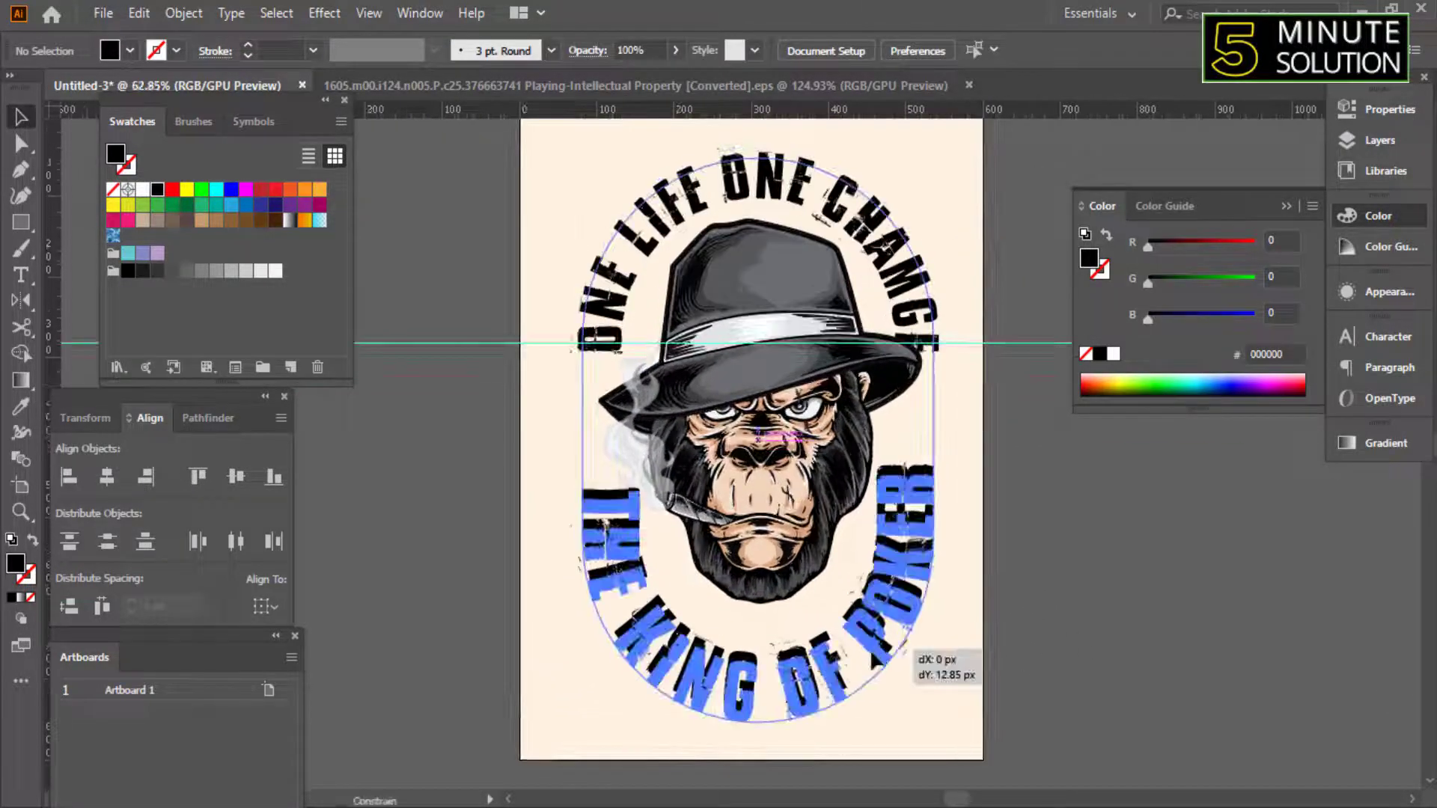
scroll(1087, 651, "up", 1)
scroll(938, 629, "up", 1)
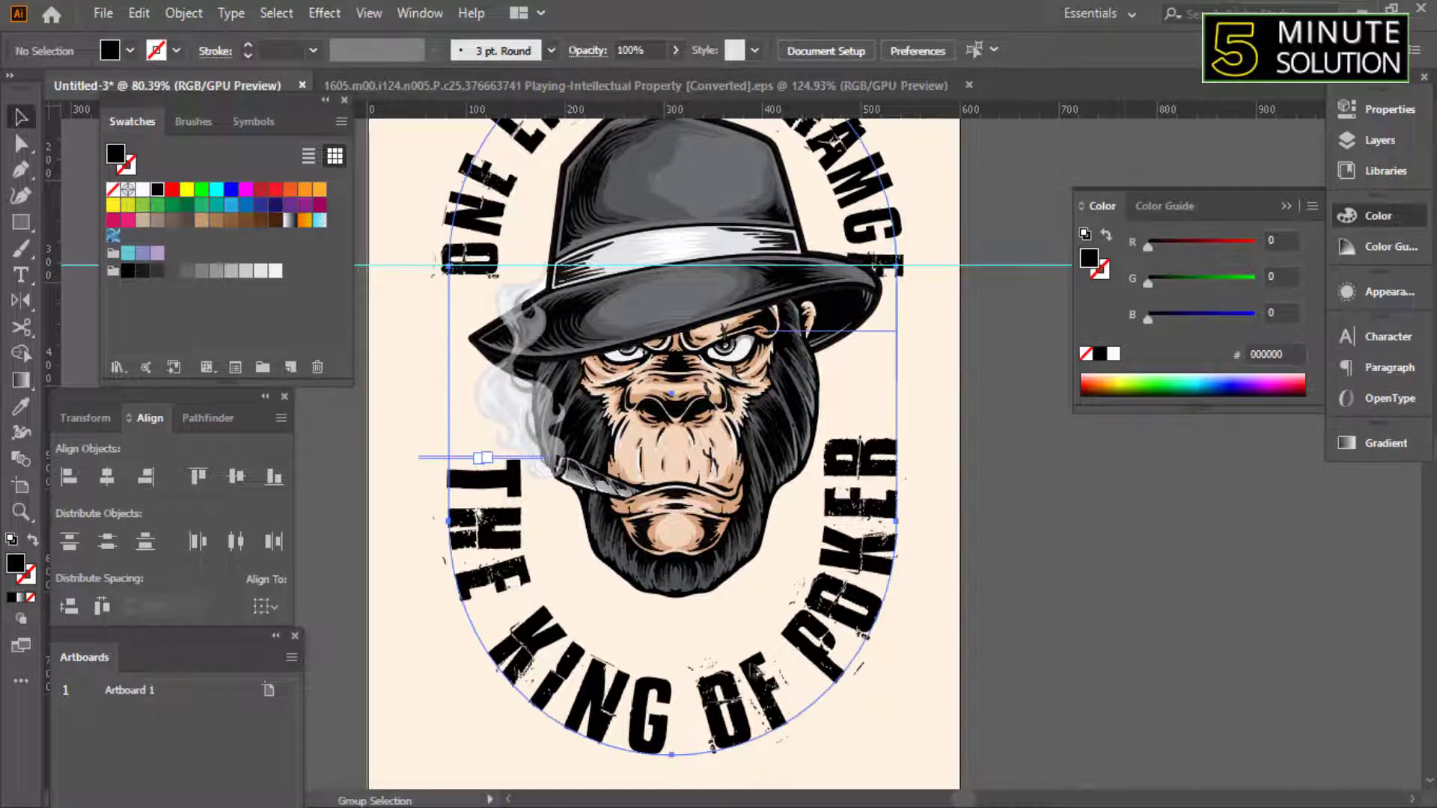
left_click_drag(946, 439, 898, 444)
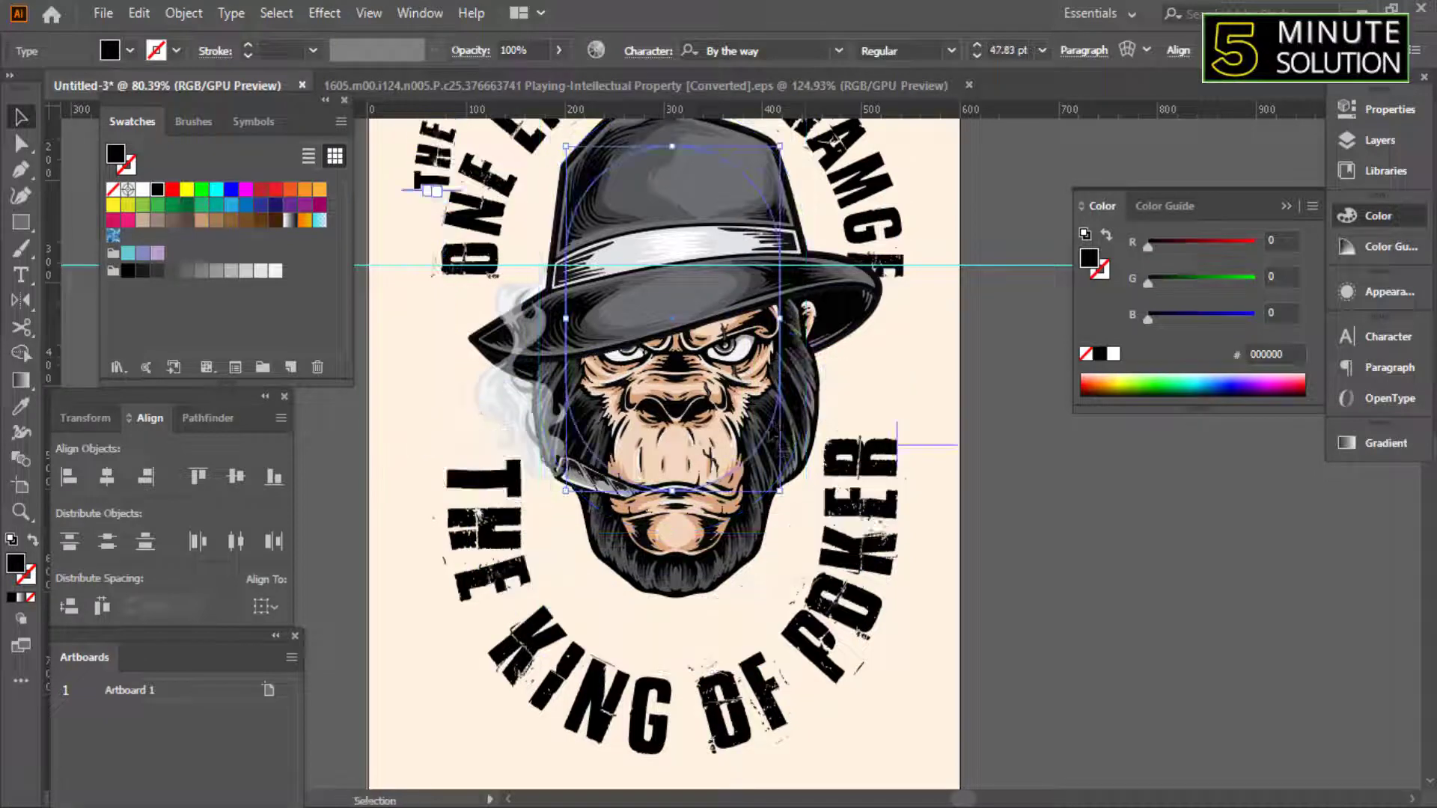
Move the small text oval down over the gorilla, checking placement in Outline view.
left_click(778, 434)
key("ctrl+y")
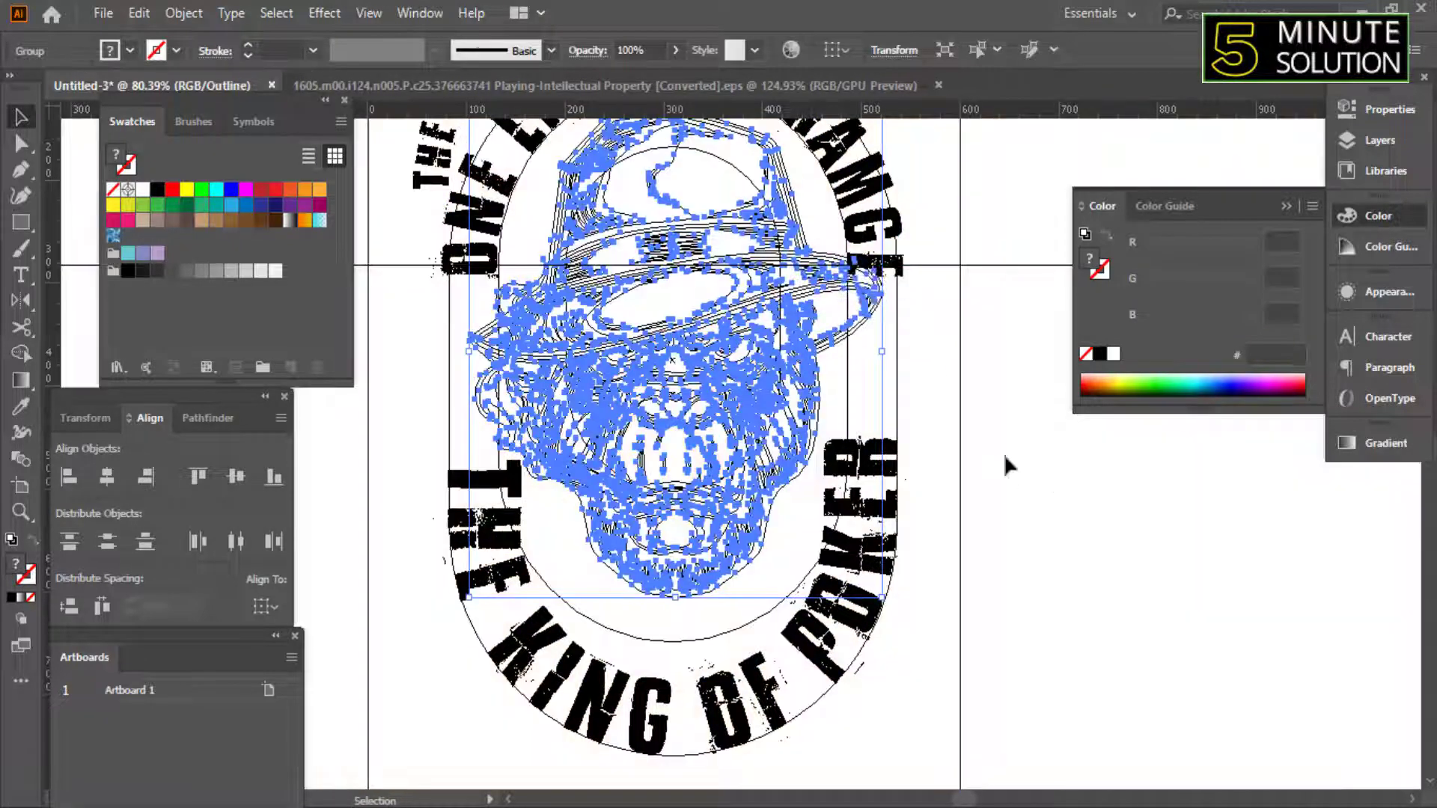
left_click(1003, 453)
left_click_drag(782, 281, 554, 372)
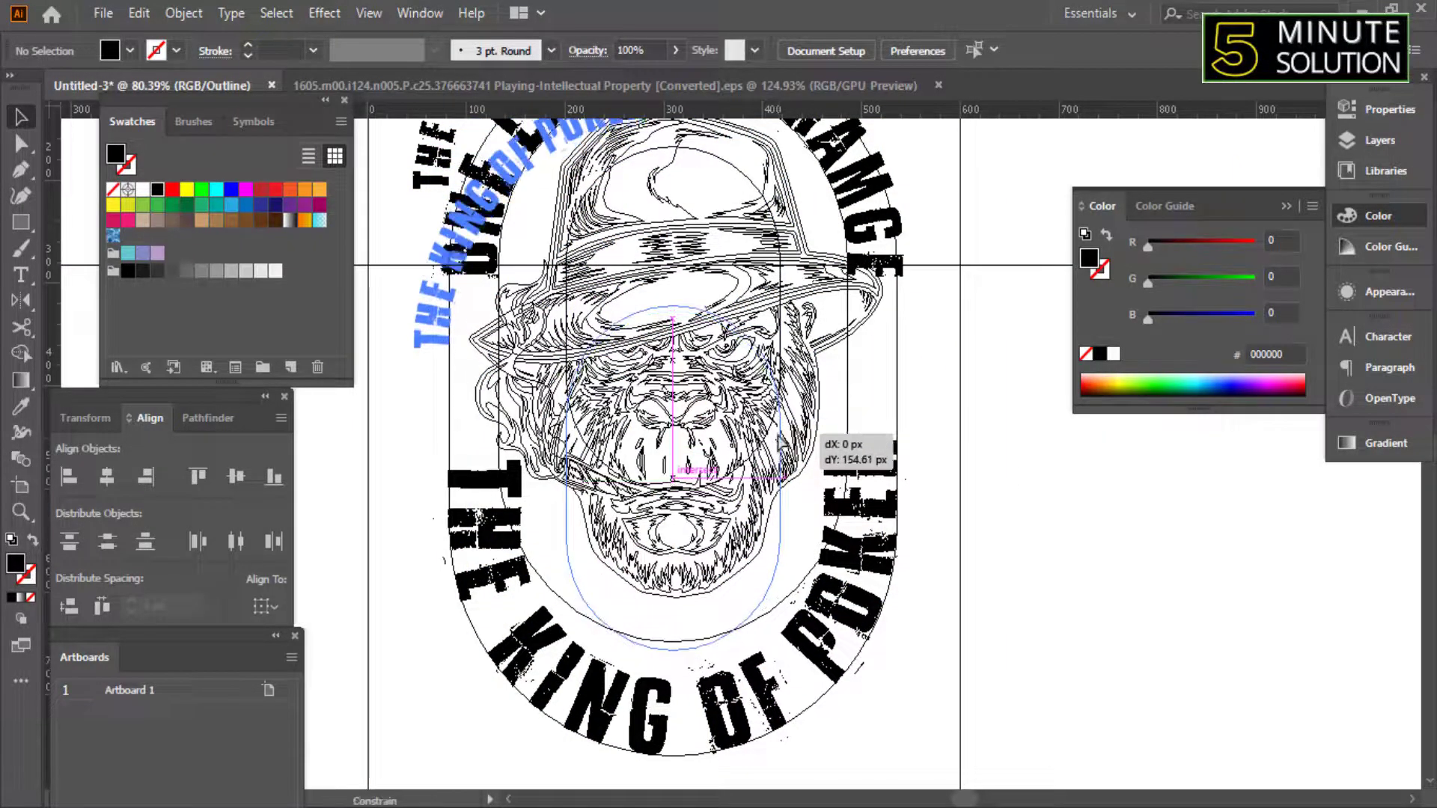
key("ctrl+y")
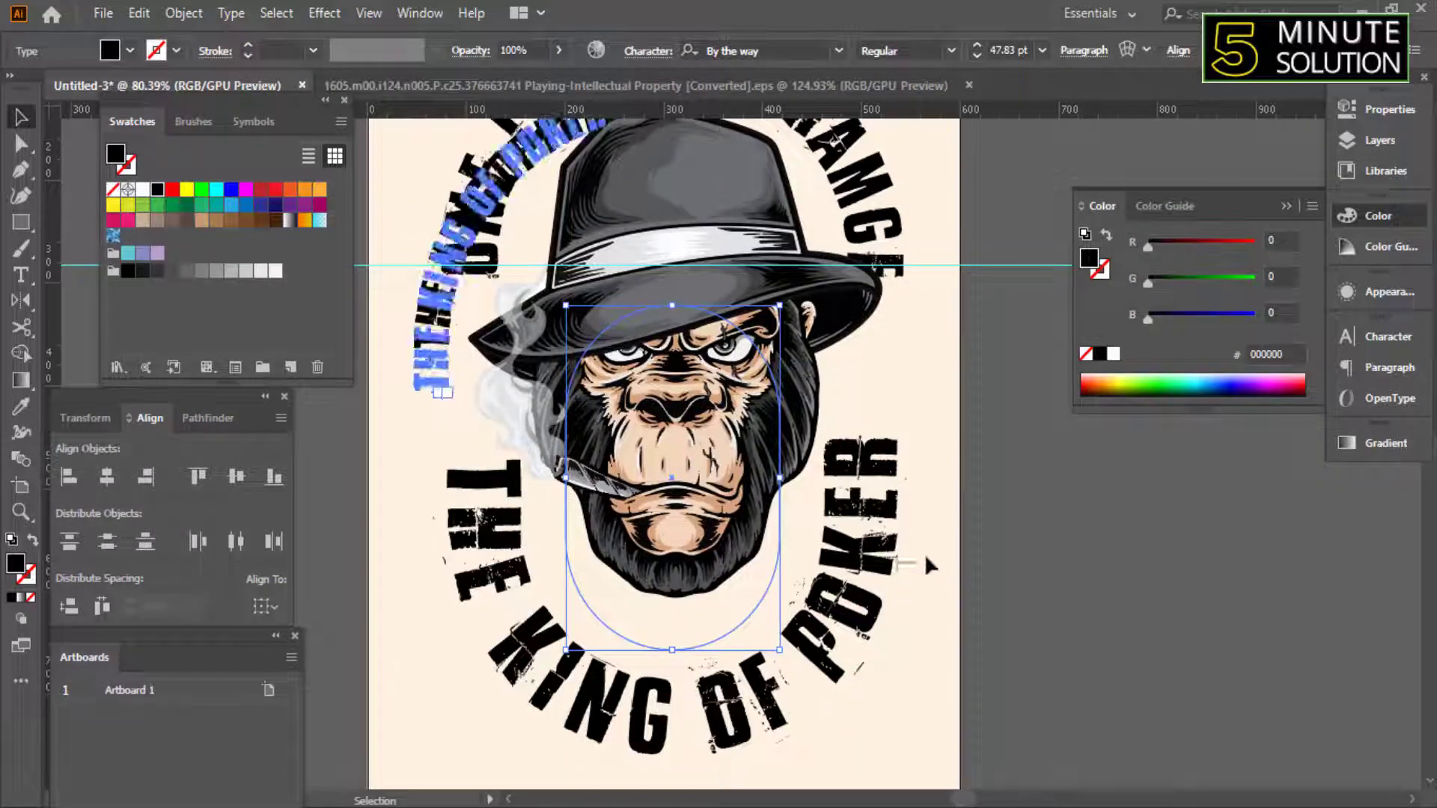
Slide the copied text to the oval's bottom and flip it to run inside.
left_click_drag(926, 559, 763, 455)
left_click_drag(888, 550, 784, 748)
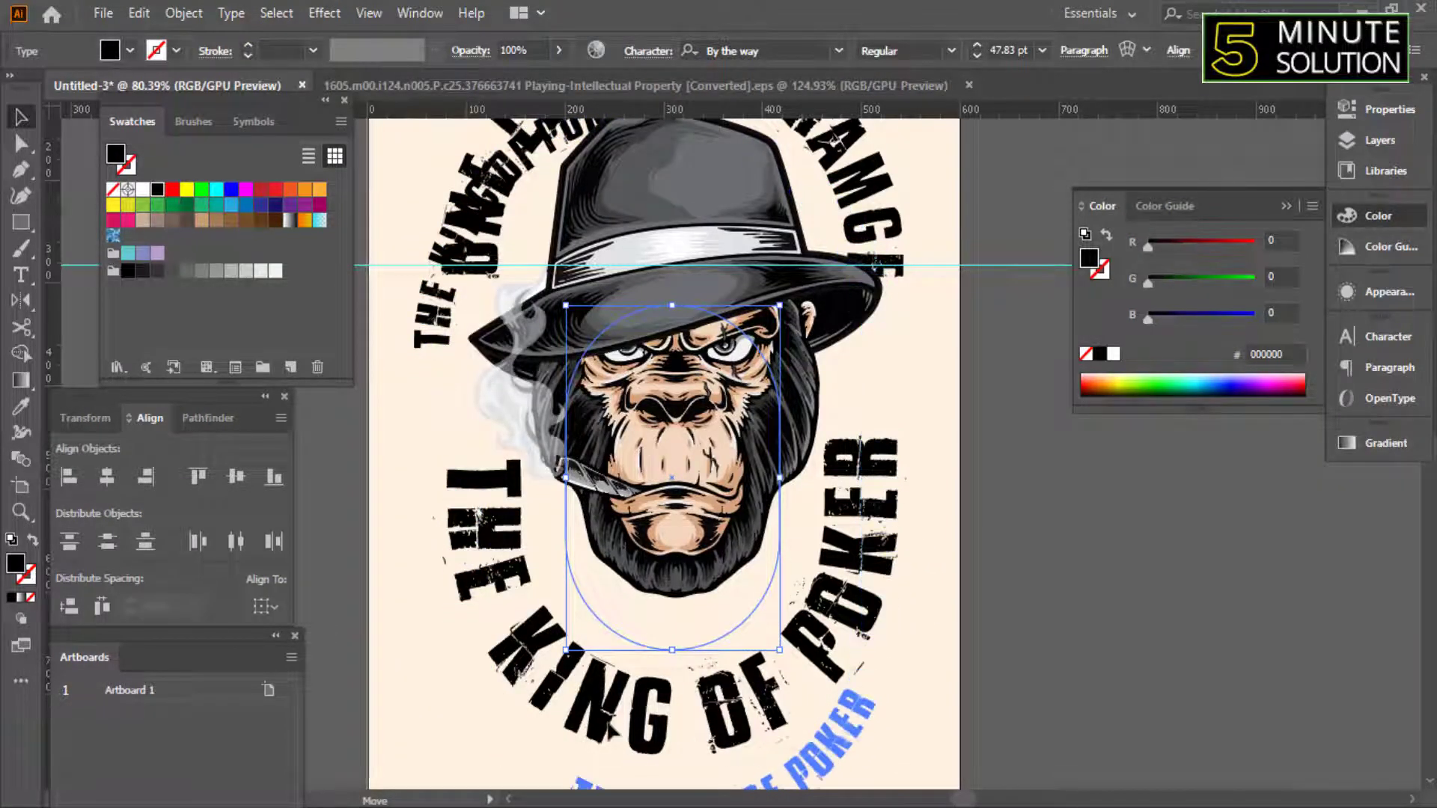
left_click_drag(611, 732, 766, 604)
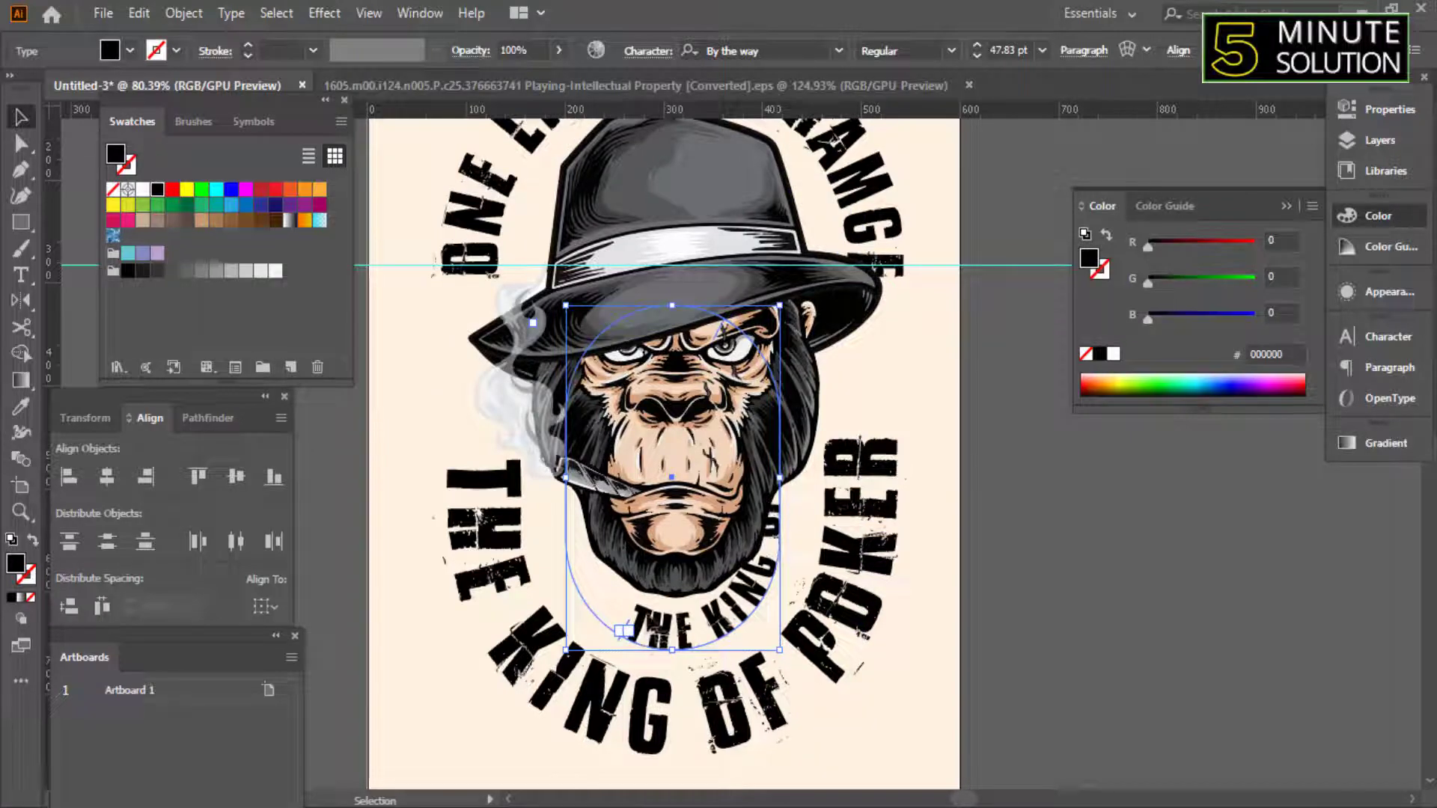
scroll(659, 524, "up", 1)
scroll(659, 524, "up", 1)
scroll(659, 524, "up", 1)
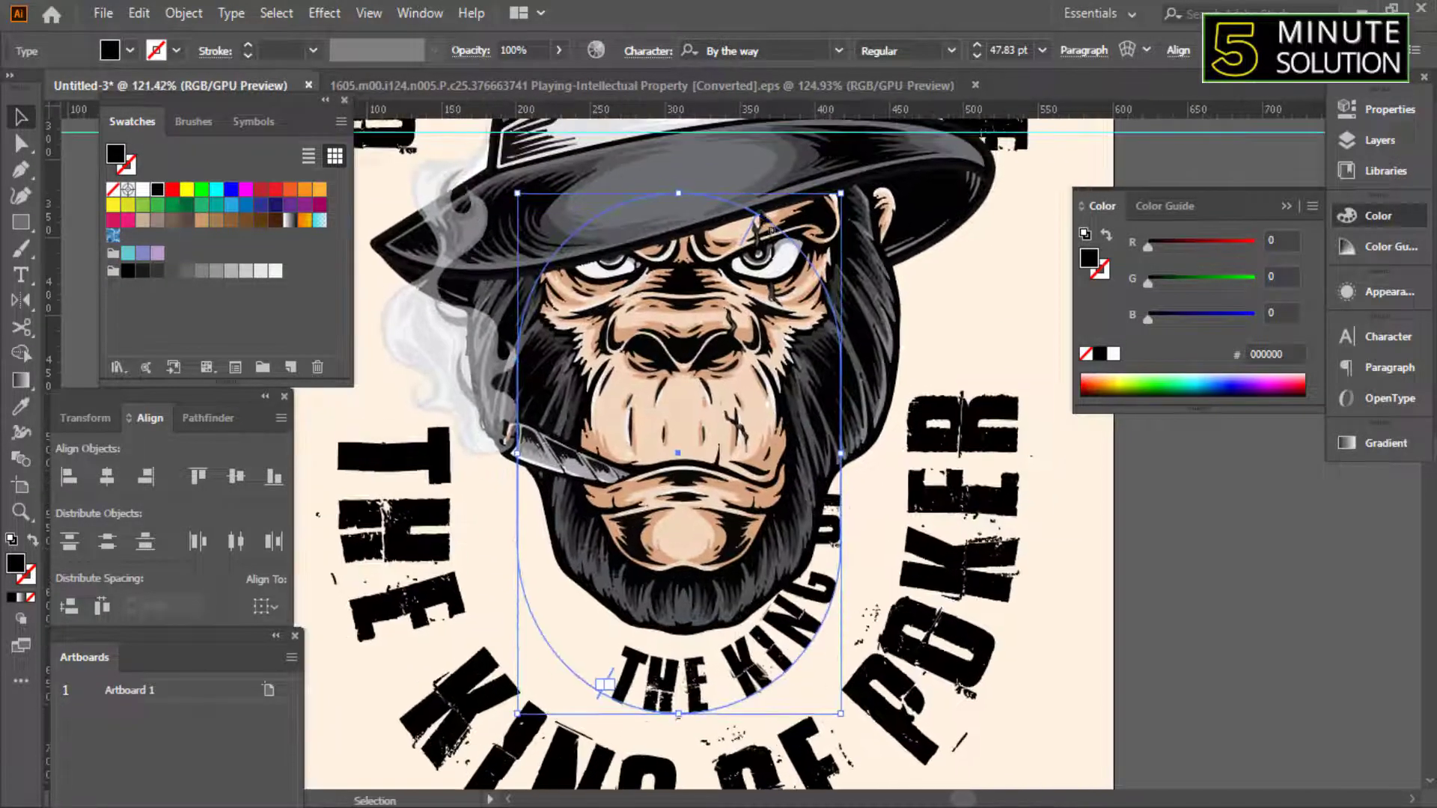
Replace the copied text with CASINO and centre it at the oval's bottom.
double_click(658, 678)
key("ctrl+a")
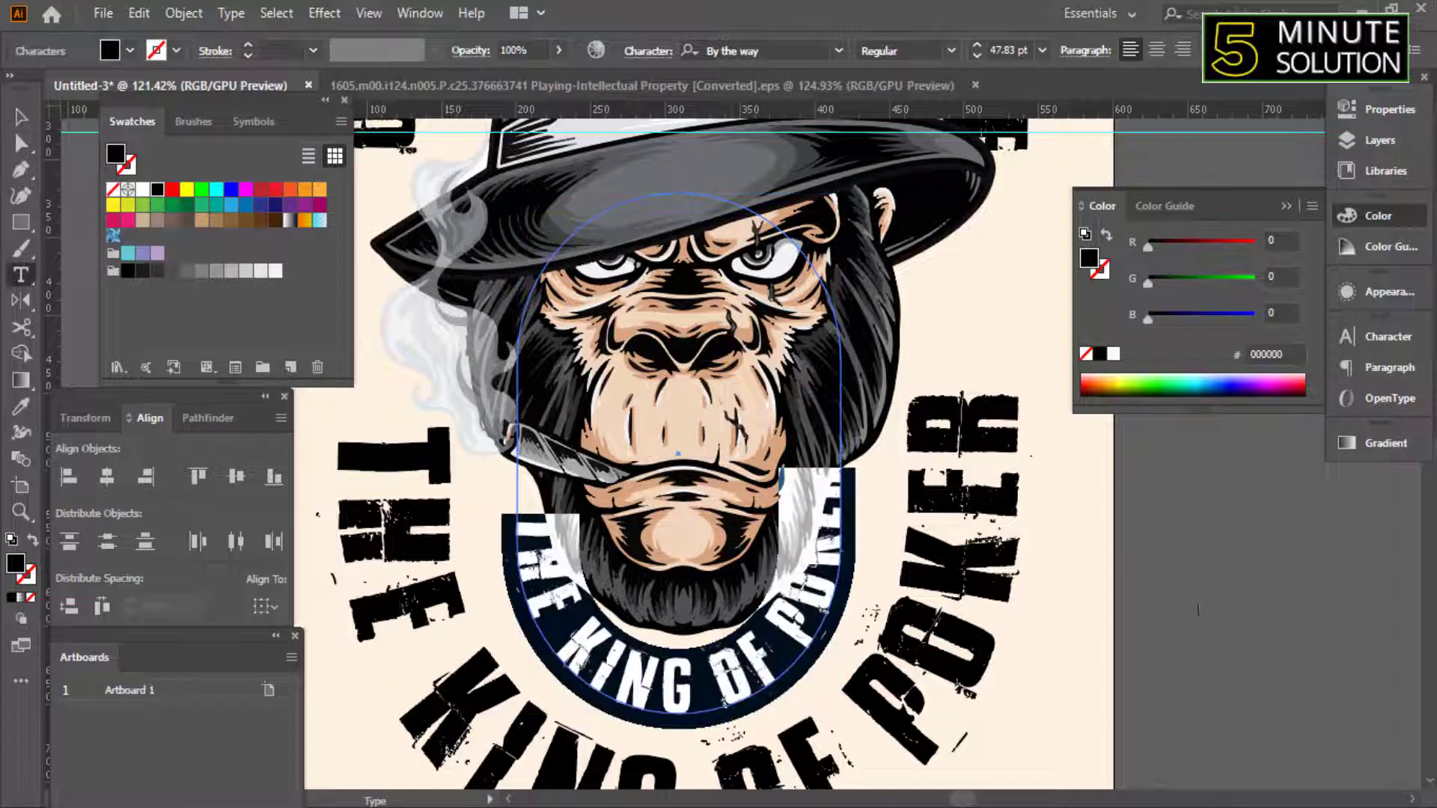
type("CASINO")
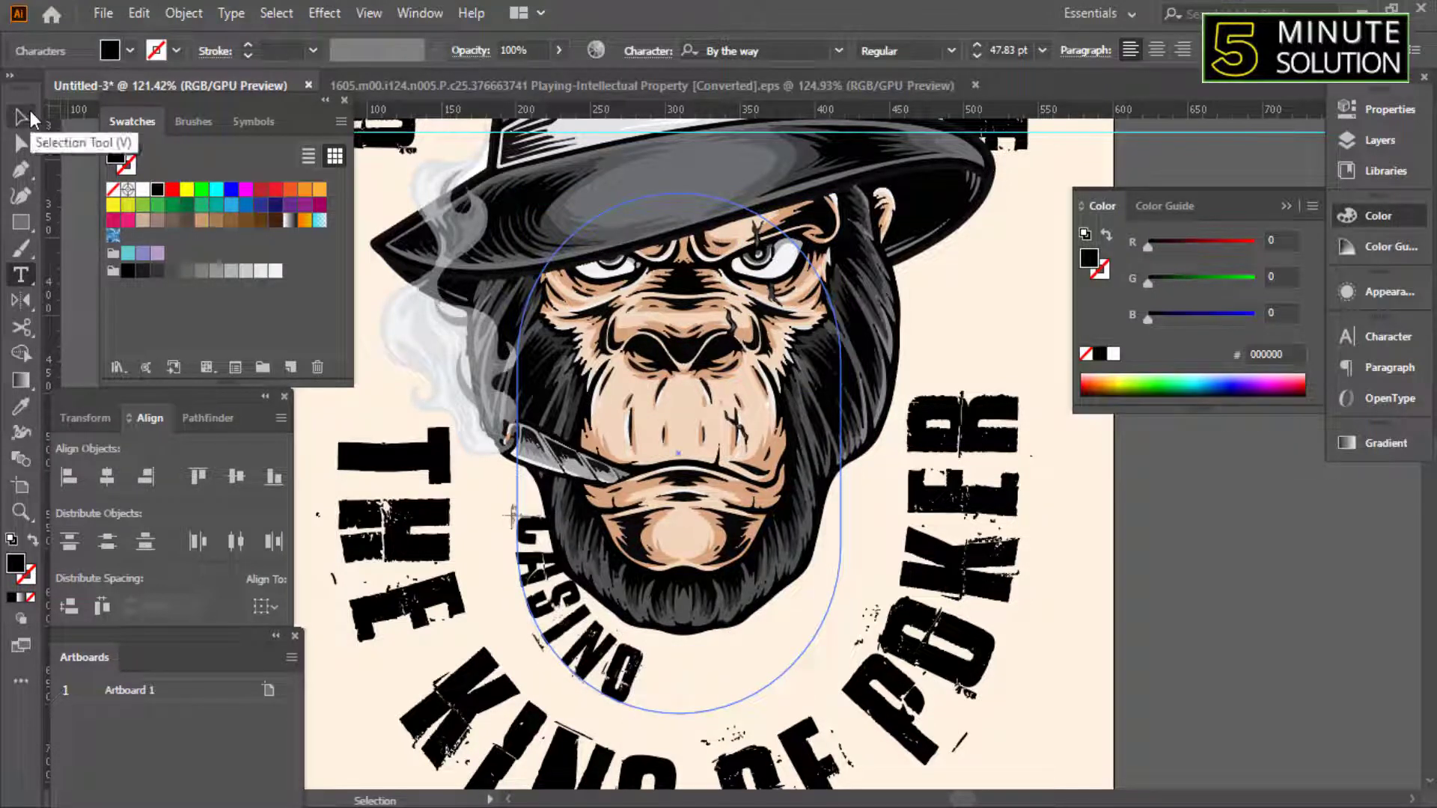
left_click(30, 112)
left_click_drag(830, 410, 659, 196)
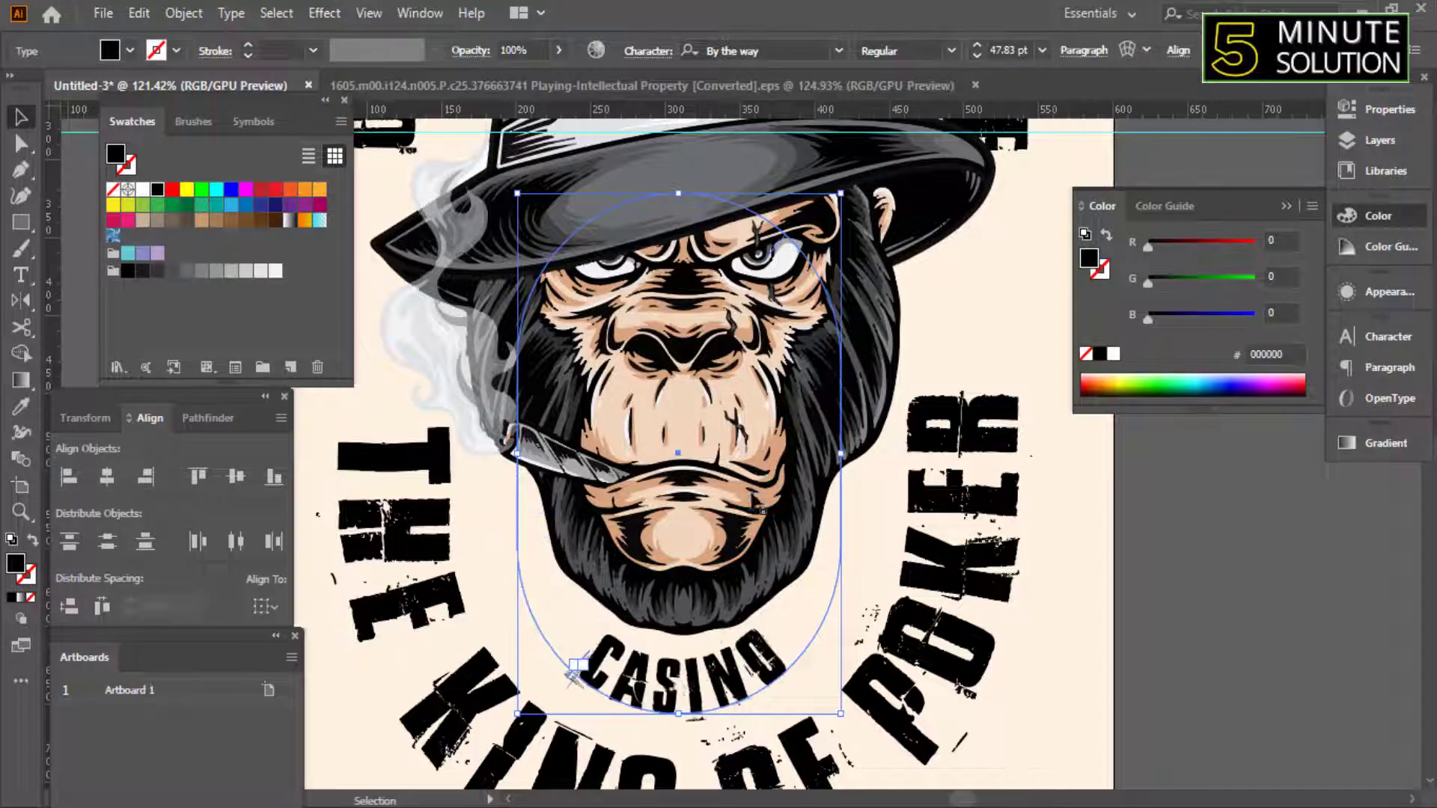
scroll(700, 671, "down", 2)
scroll(699, 672, "down", 1)
Set the CASINO text to 30 pt with tracking 200 in the Character properties.
scroll(700, 672, "down", 1)
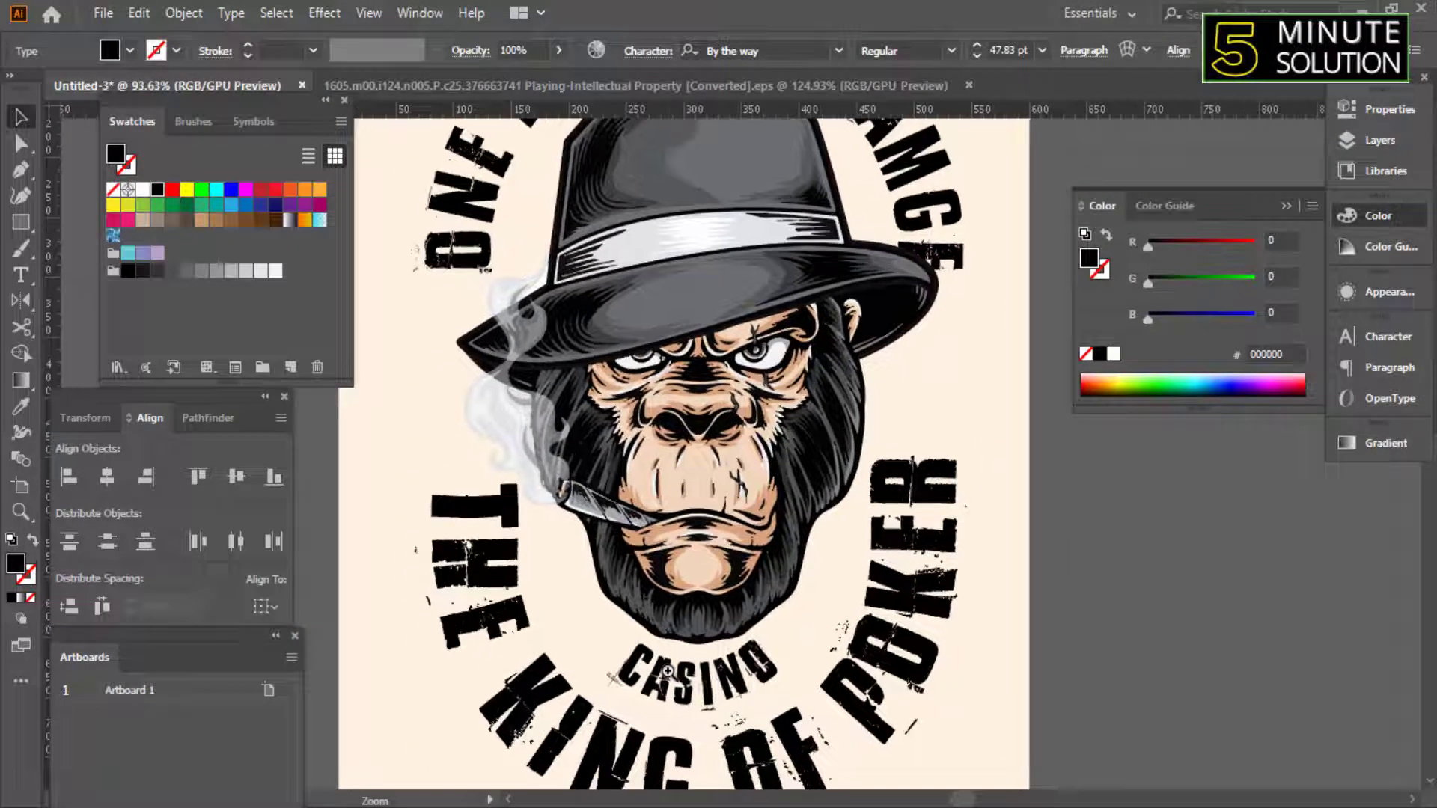
scroll(700, 671, "down", 1)
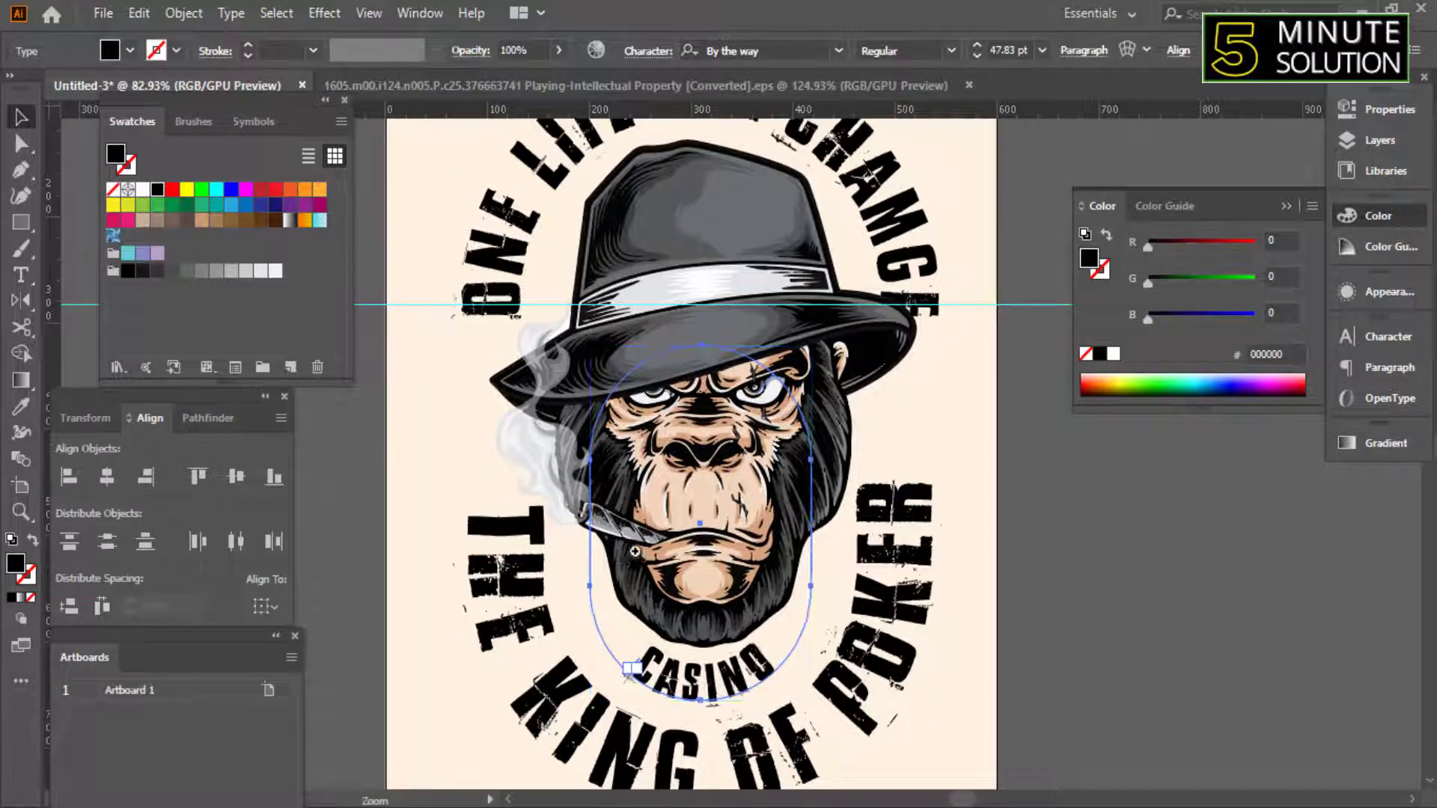
scroll(635, 551, "up", 5)
scroll(635, 552, "up", 4)
scroll(819, 275, "down", 2)
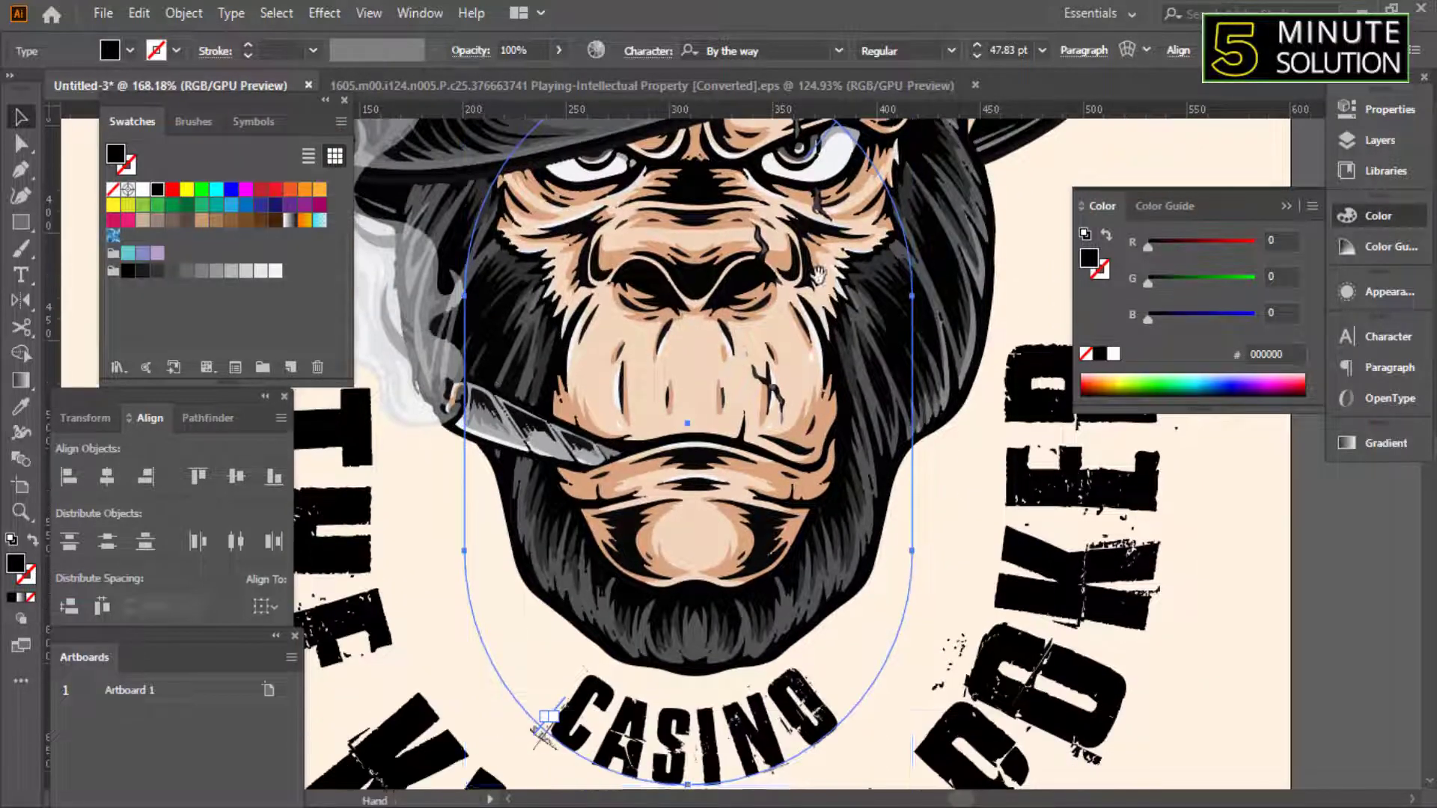
left_click(1388, 111)
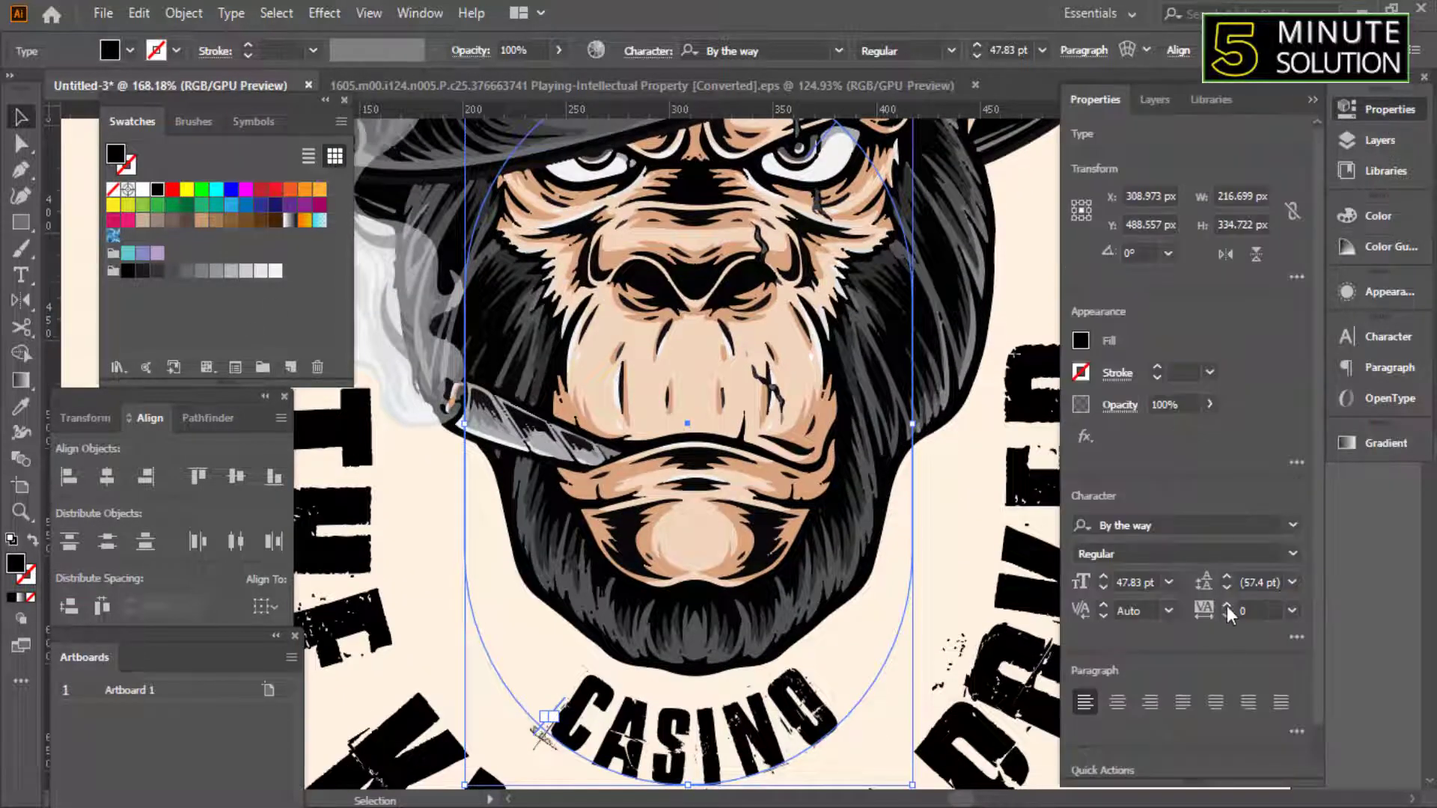
left_click(1227, 605)
left_click(1103, 588)
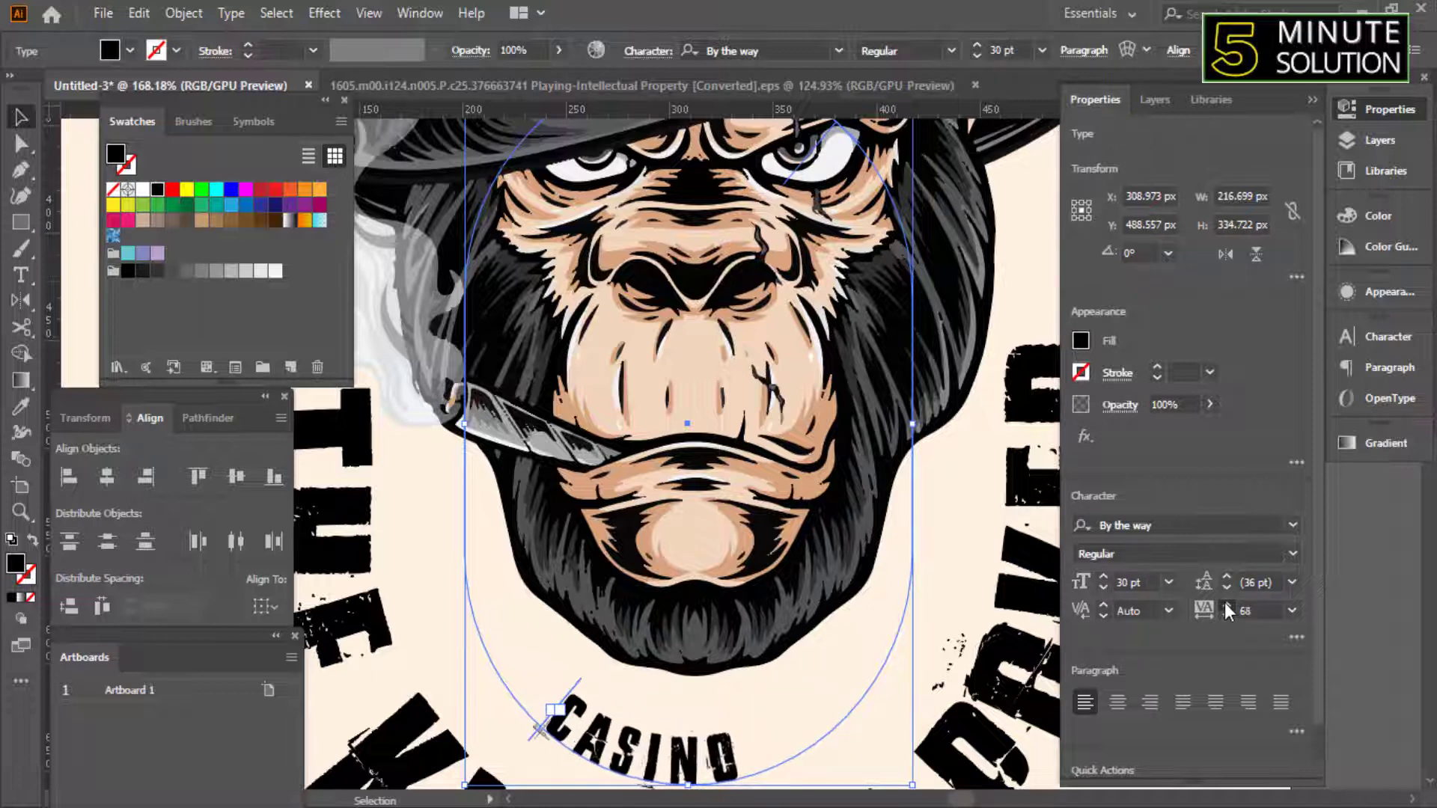
double_click(1248, 611)
type("200")
key("Return")
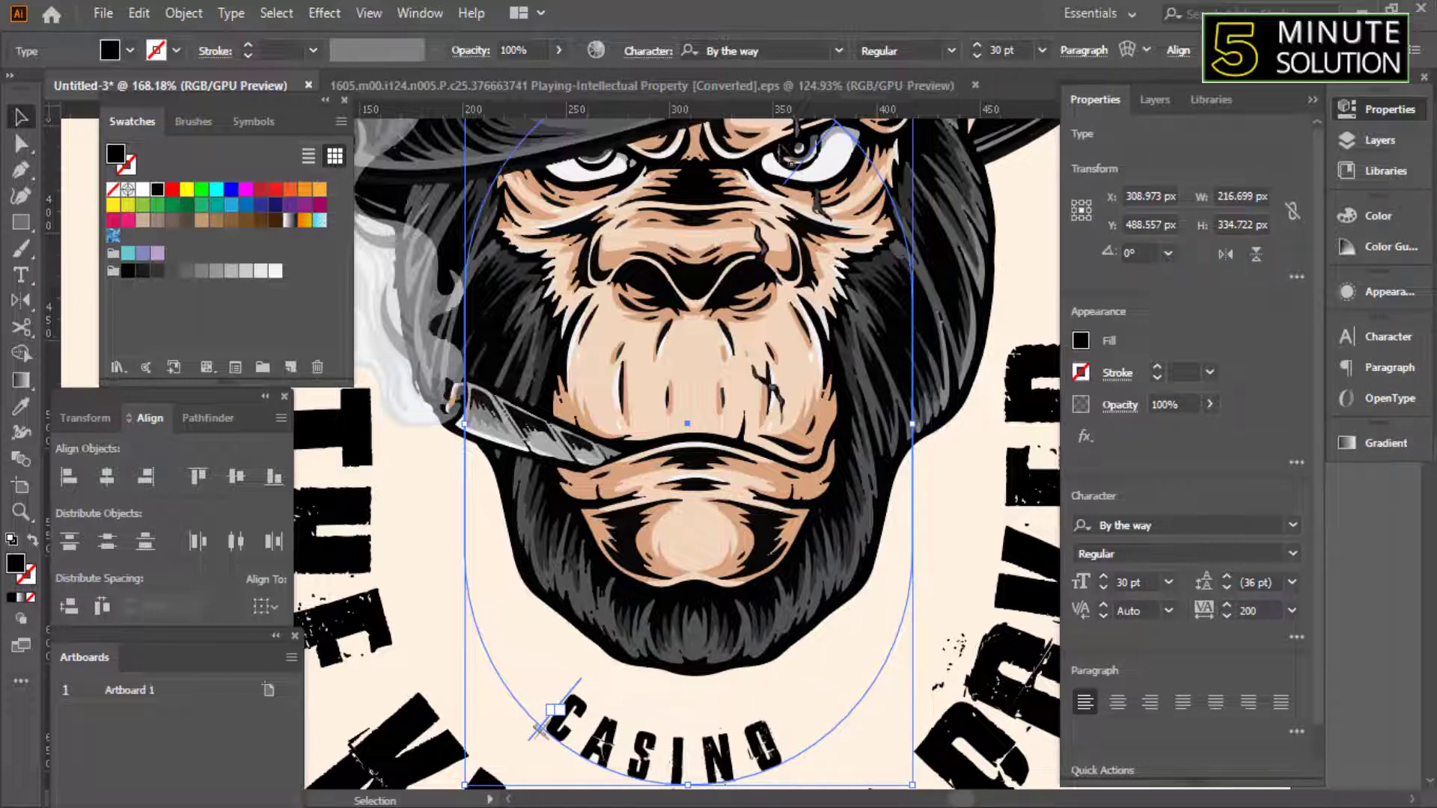
Fit the whole artboard in the window and reselect the CASINO text.
key("ctrl+0")
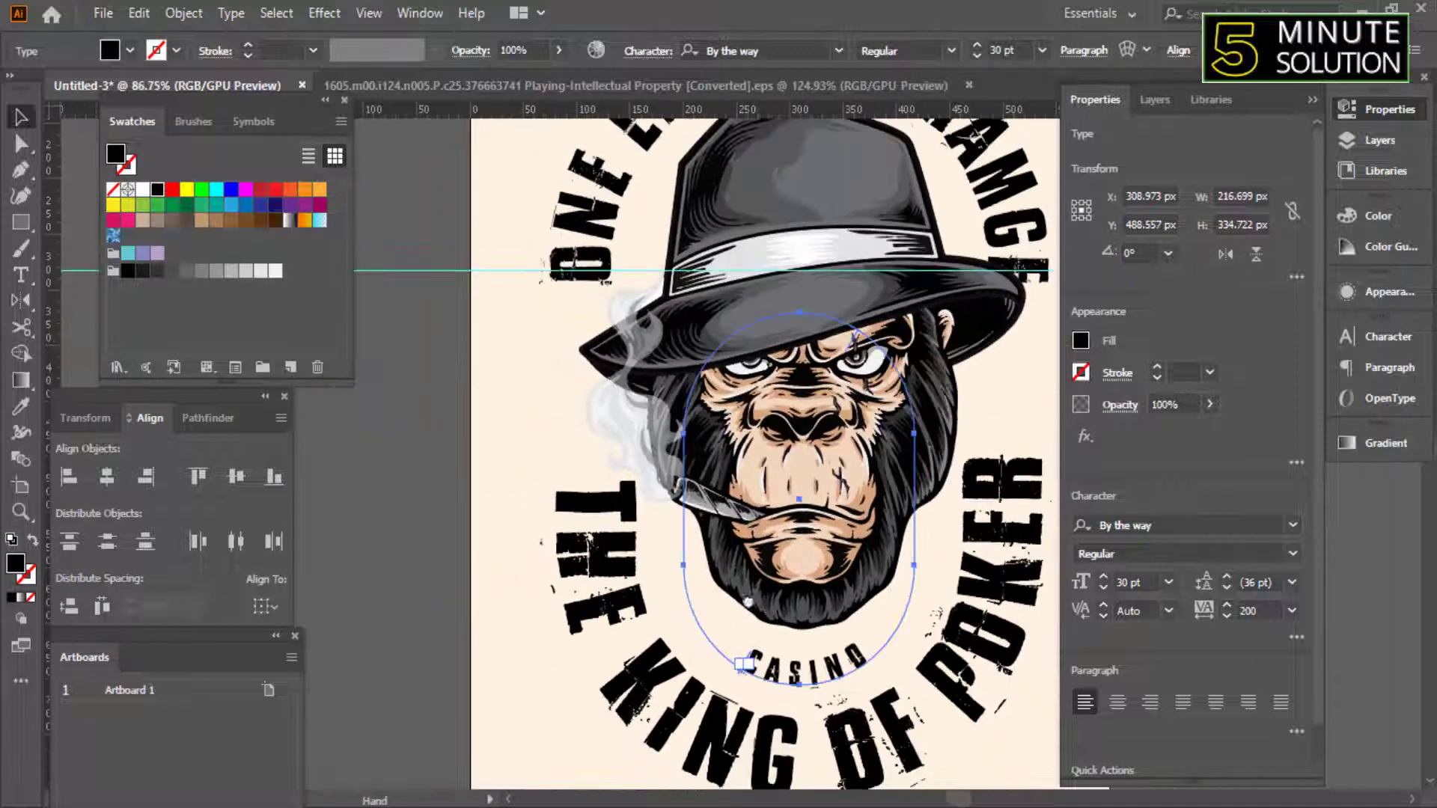
key("ctrl+0")
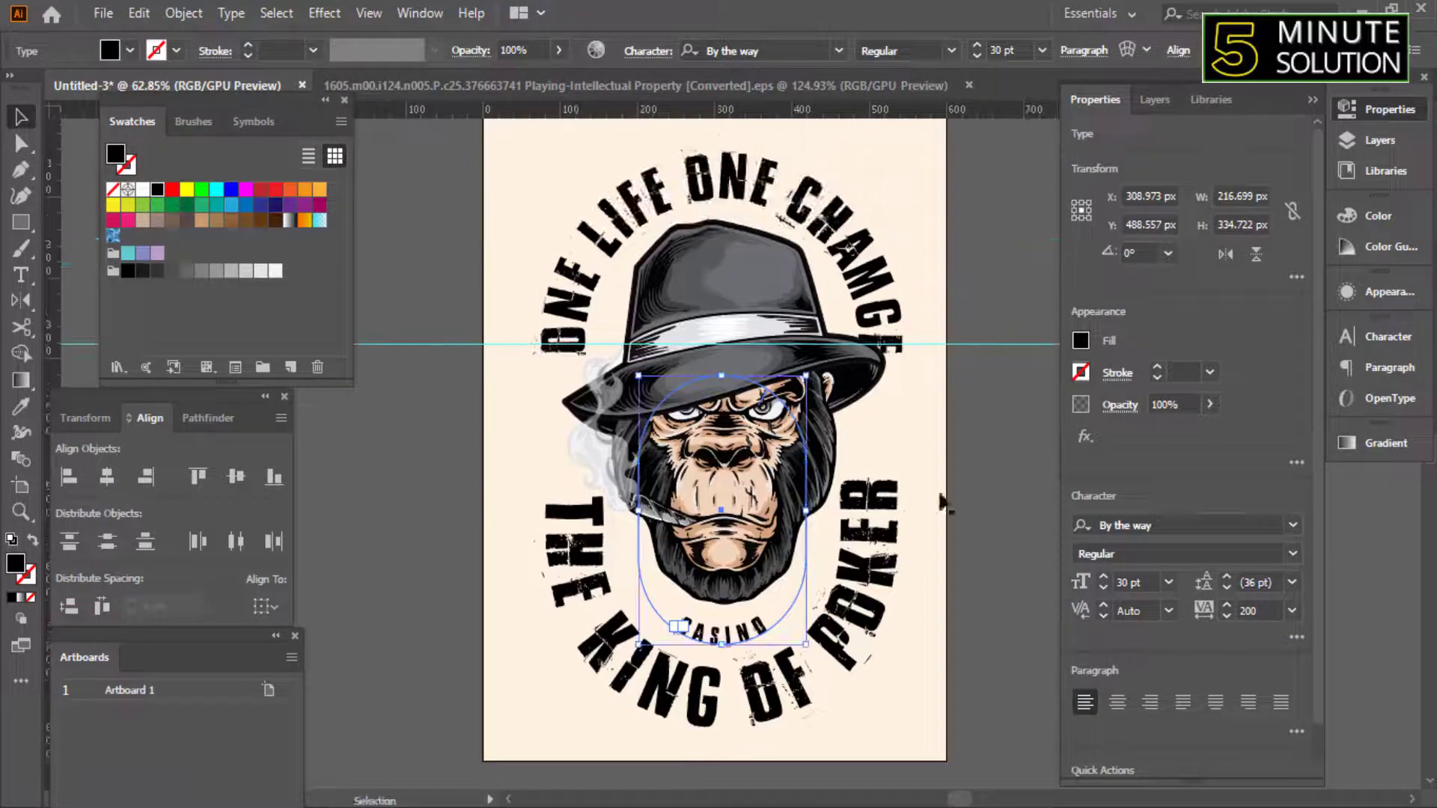
left_click(976, 523)
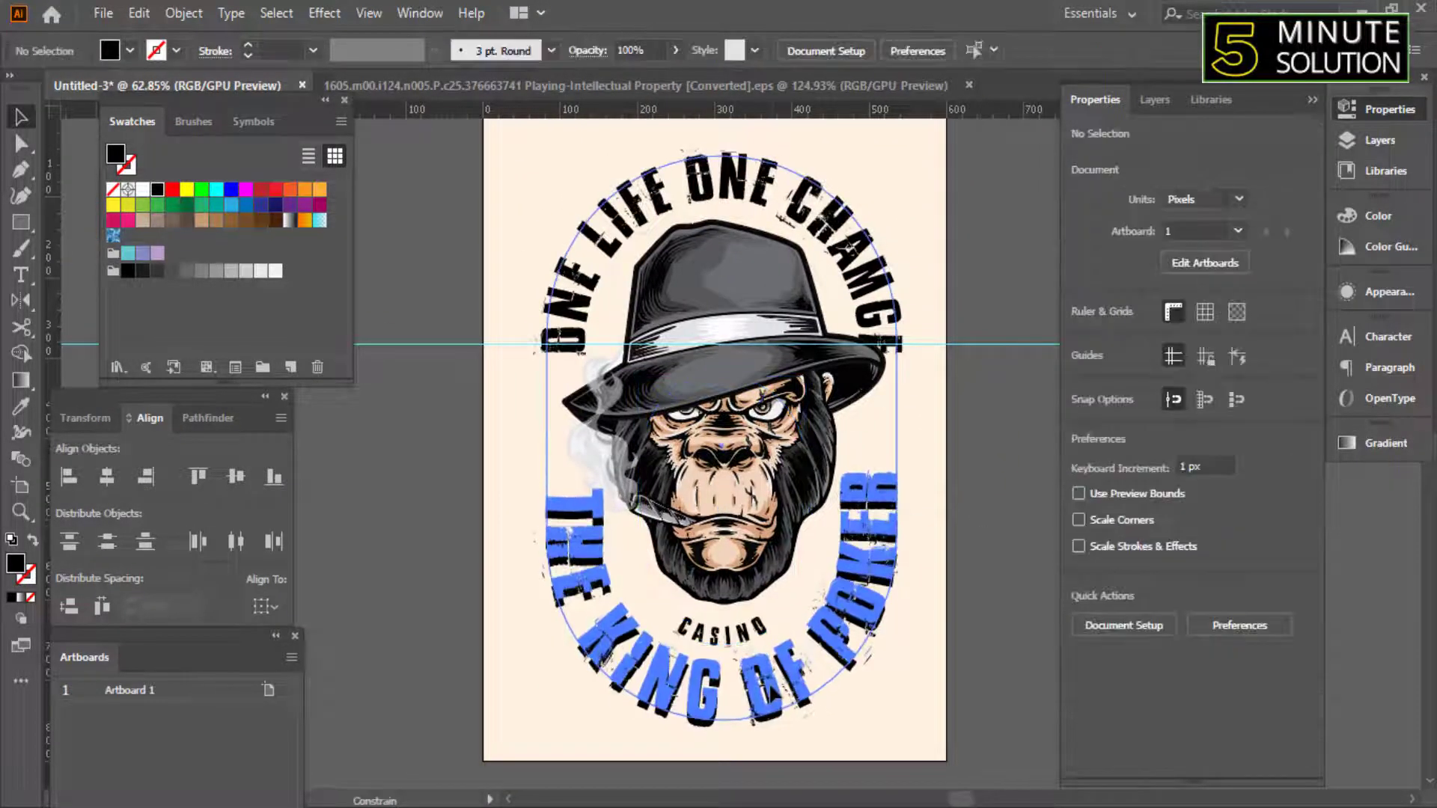
left_click(719, 635)
Draw a small black star to the right of CASINO with the Star tool.
scroll(663, 280, "up", 5)
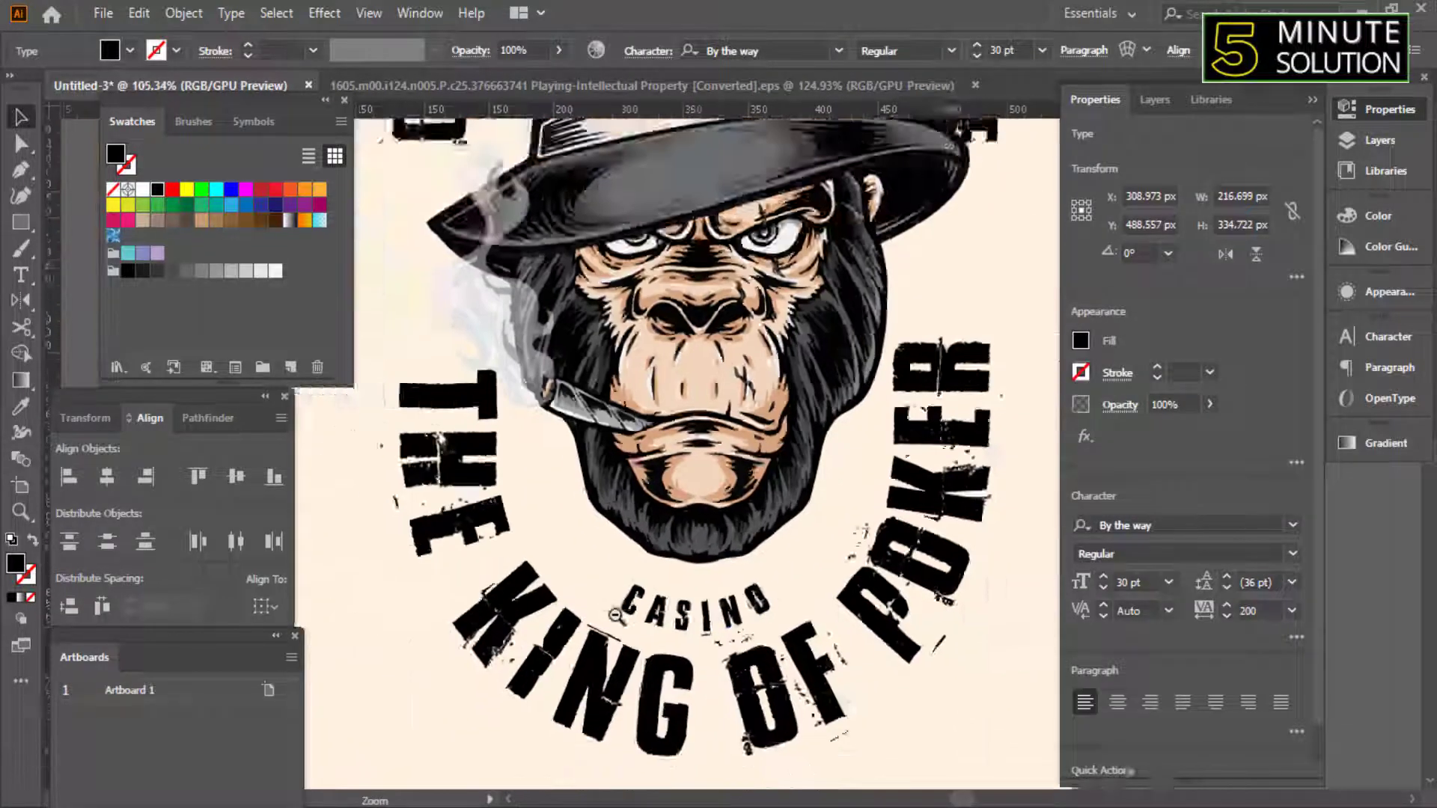
scroll(712, 564, "up", 1)
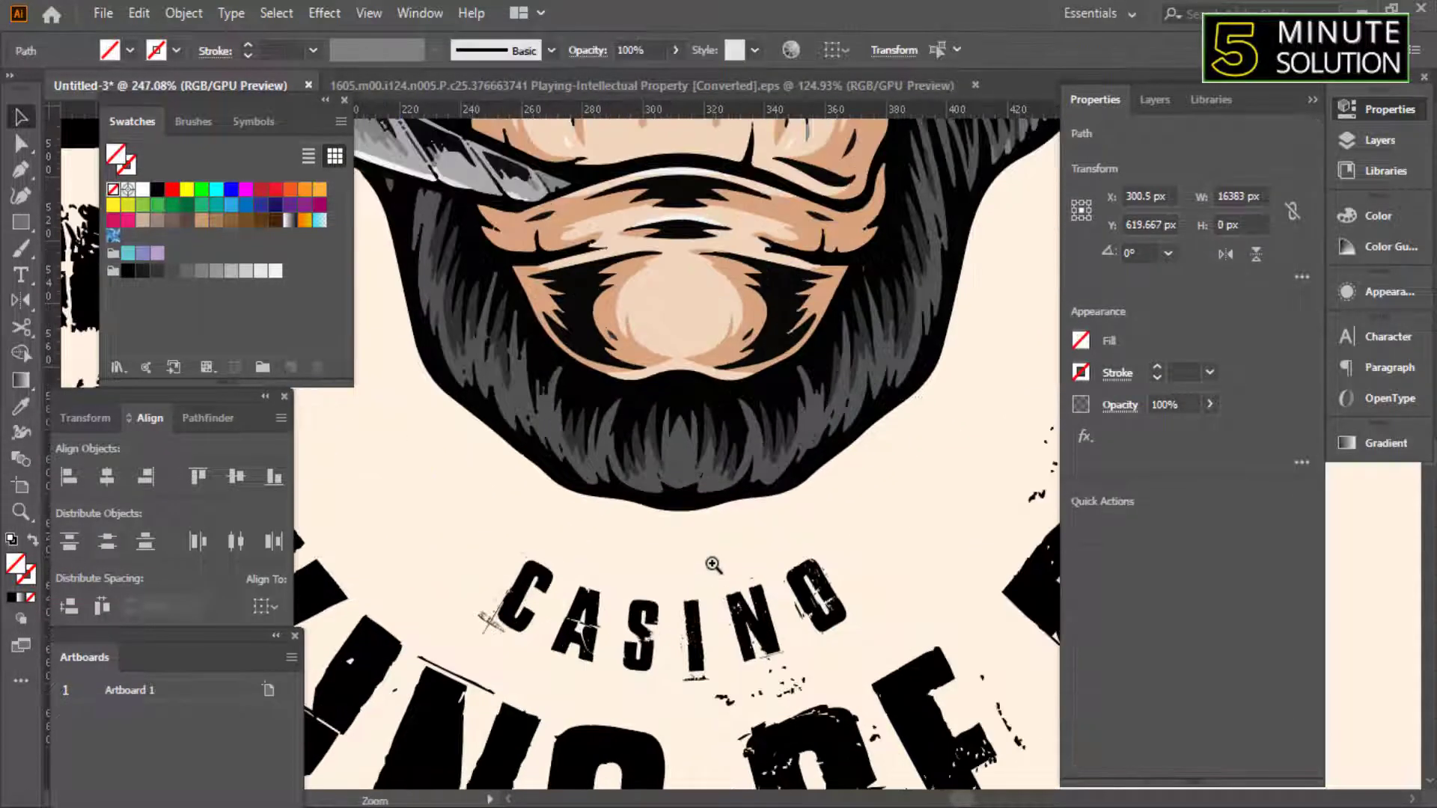
scroll(855, 614, "down", 2)
scroll(795, 121, "up", 3)
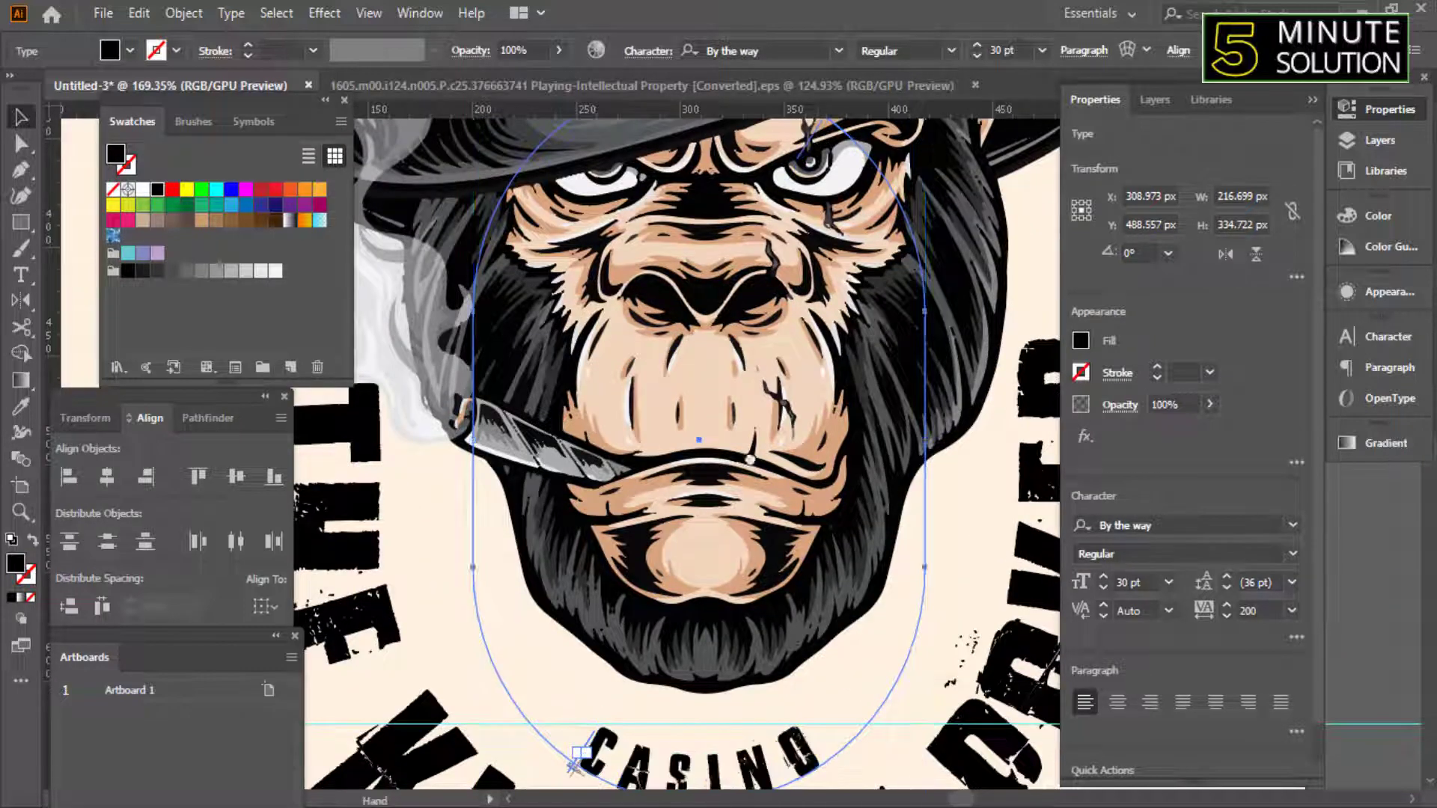
scroll(957, 697, "down", 3)
left_click(105, 301)
scroll(816, 550, "up", 2)
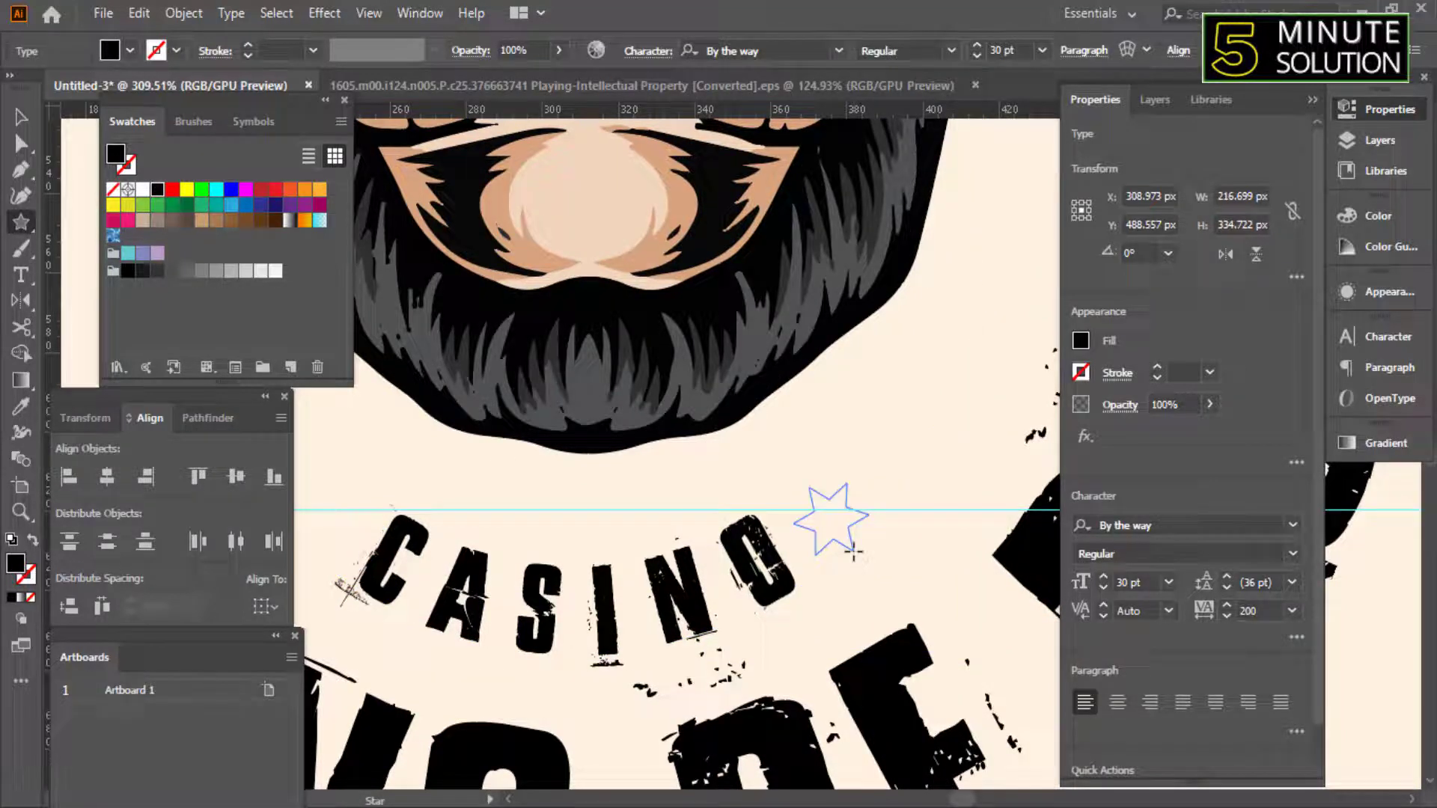
left_click_drag(853, 553, 839, 550)
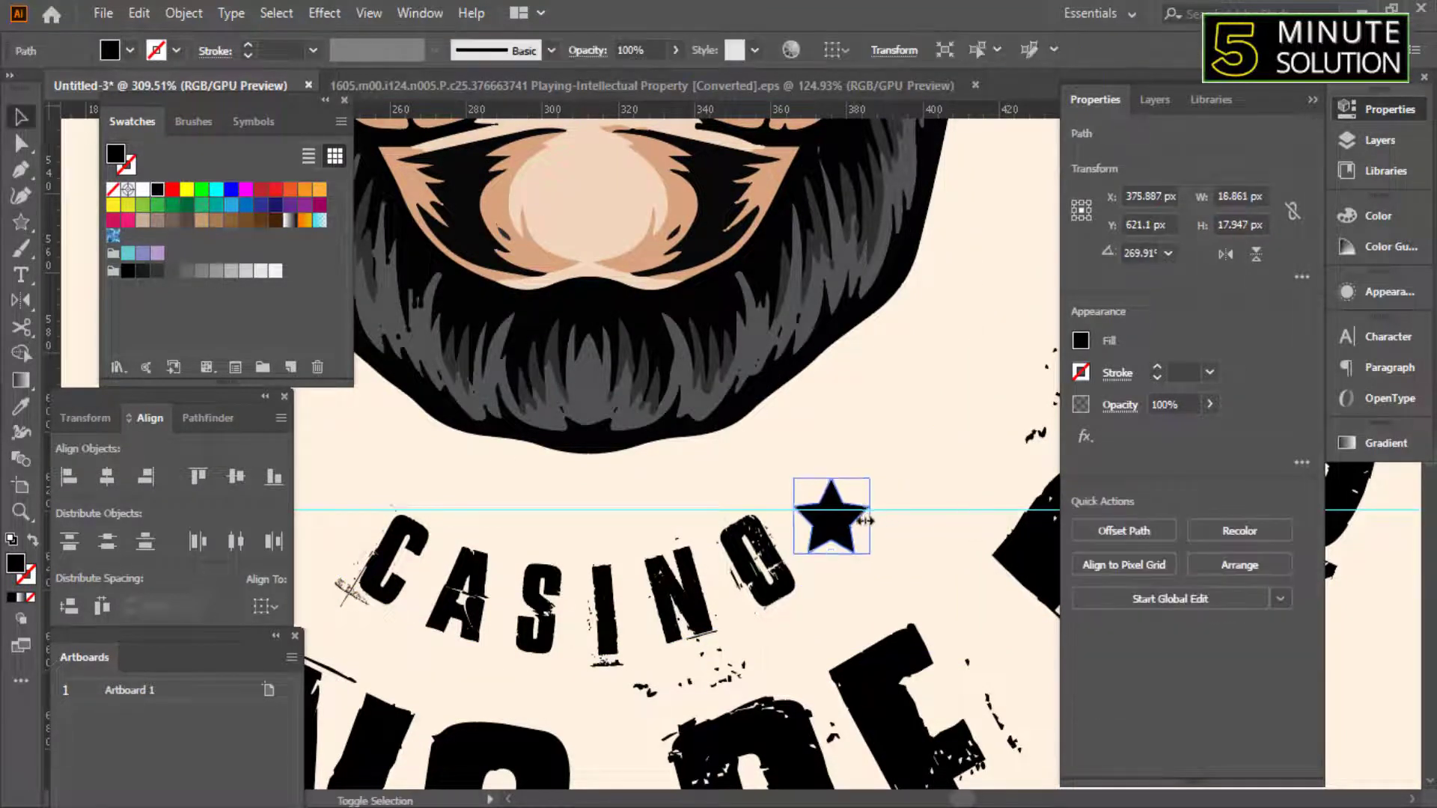
scroll(821, 531, "up", 3)
left_click_drag(852, 529, 862, 535)
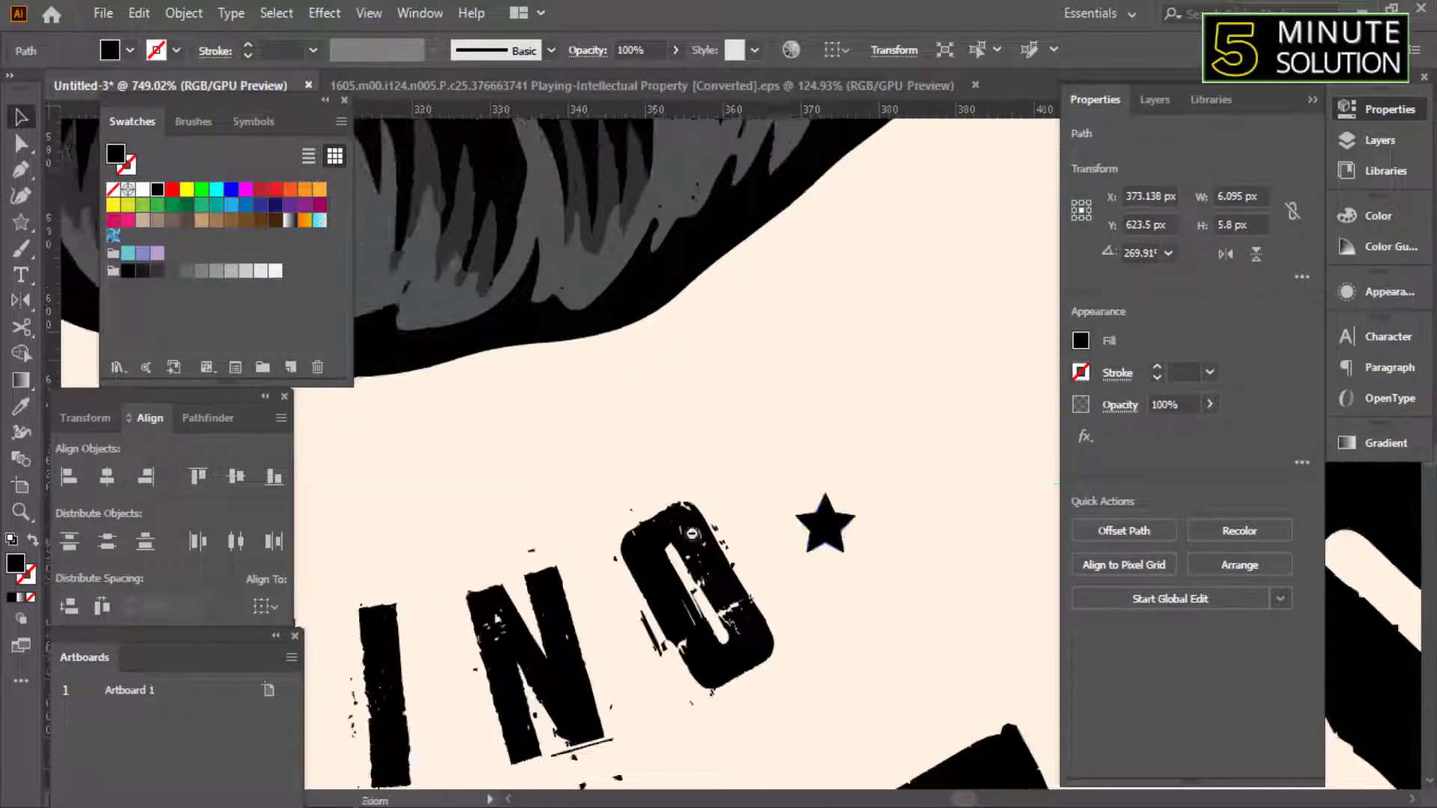
scroll(823, 532, "down", 3)
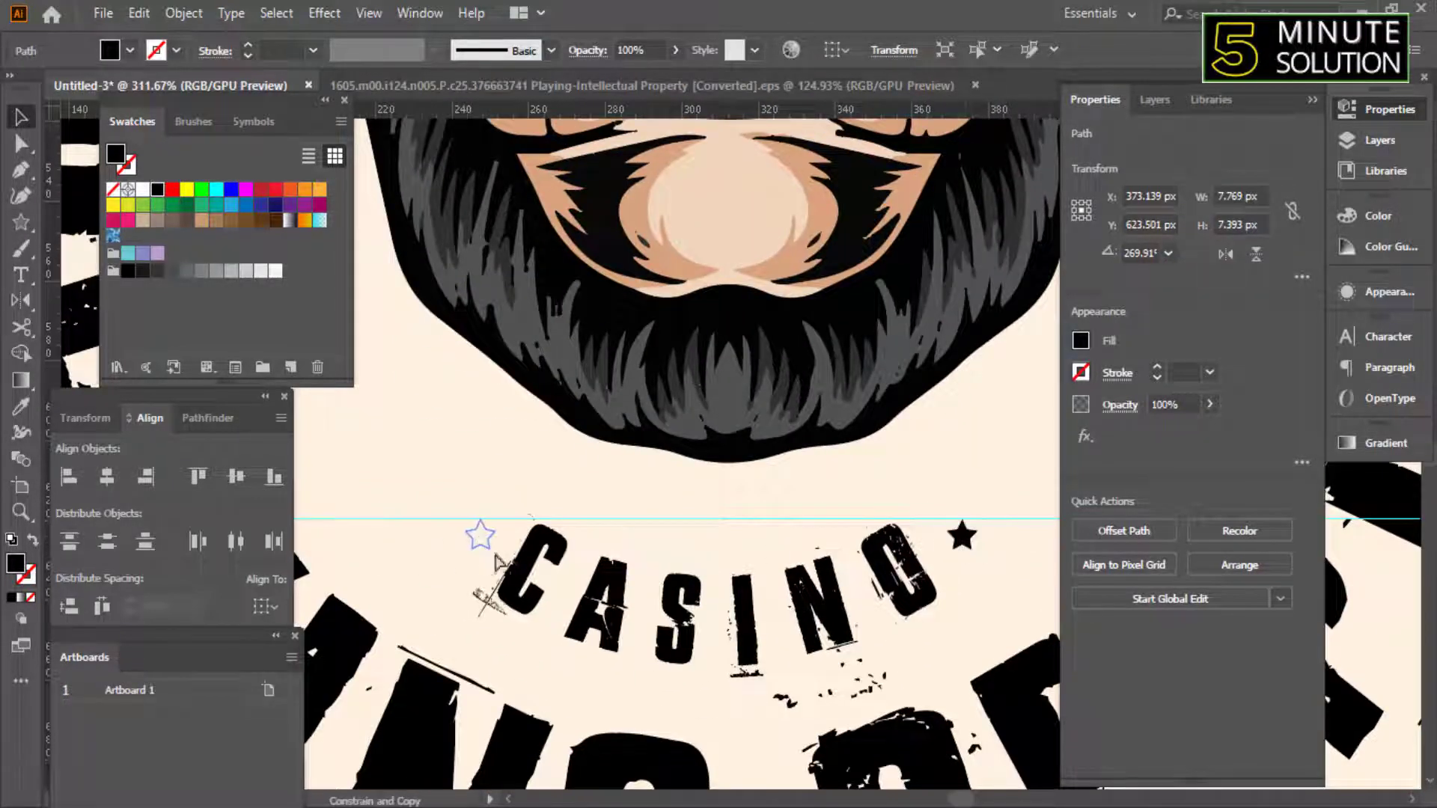
Place a copy of the star to the left of CASINO.
left_click_drag(498, 561, 497, 563)
scroll(620, 576, "down", 5)
left_click(1019, 676)
scroll(928, 665, "down", 3)
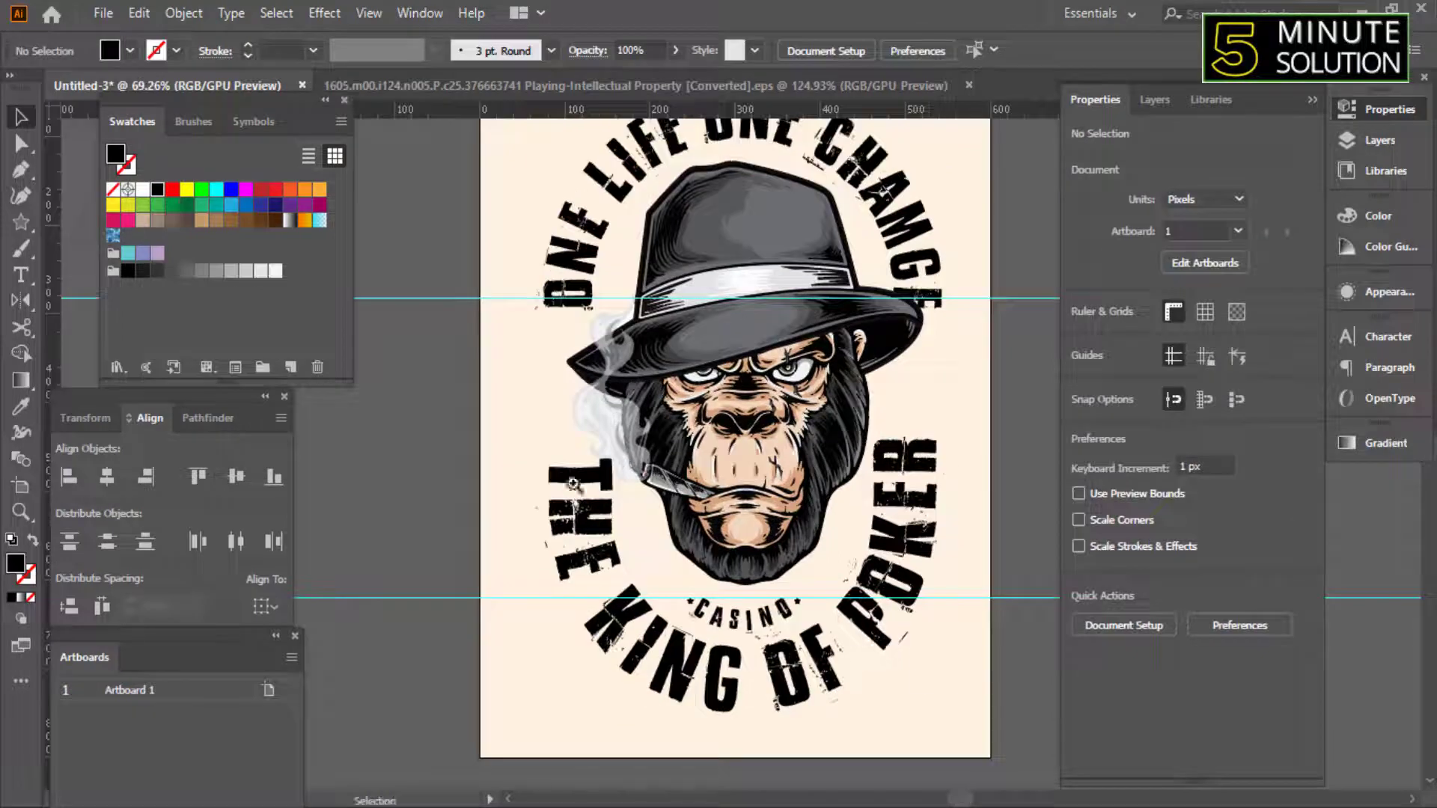
scroll(576, 576, "up", 5)
Check the curved THE KING OF POKER slogan by selecting and deselecting it.
left_click(576, 576)
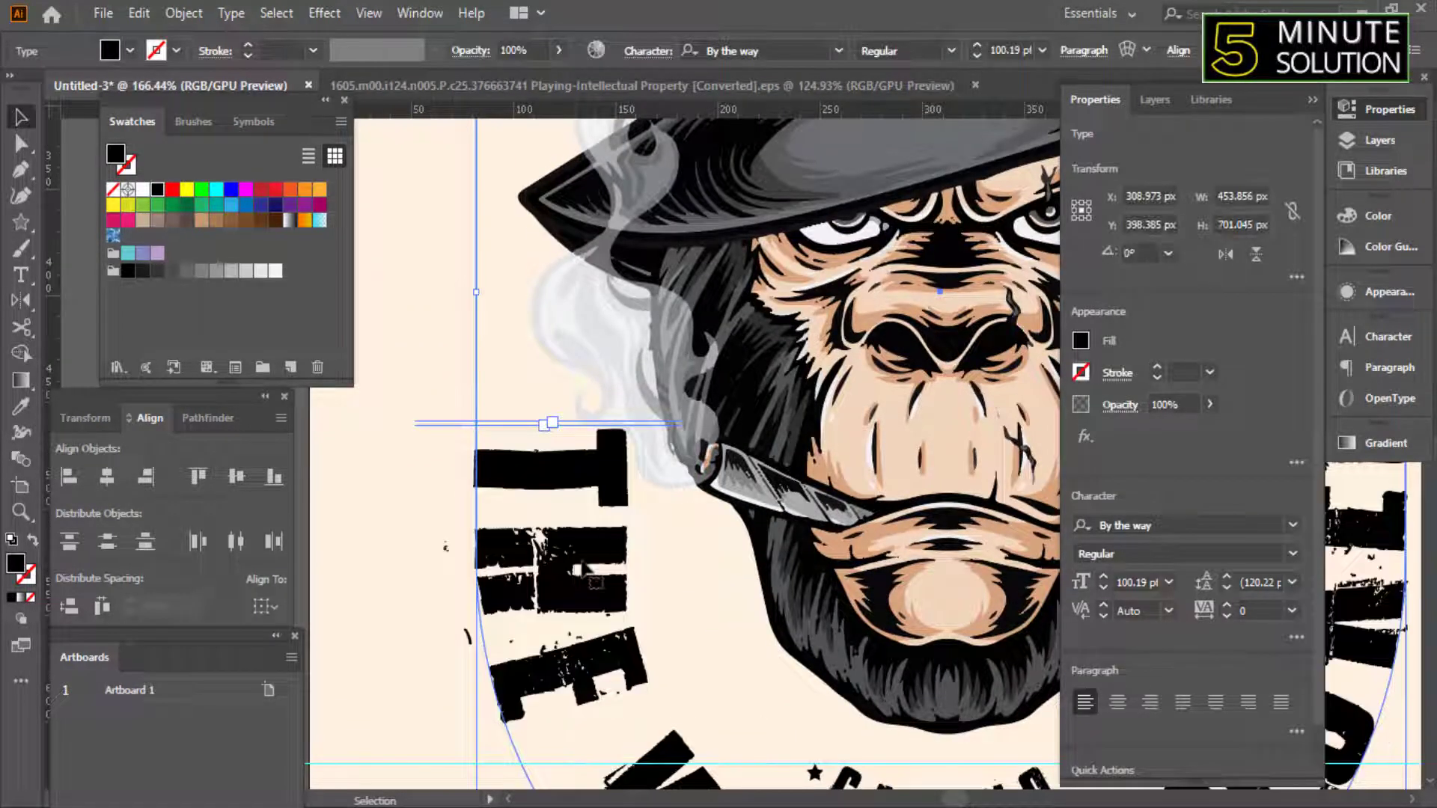
scroll(895, 535, "down", 3)
left_click(837, 425)
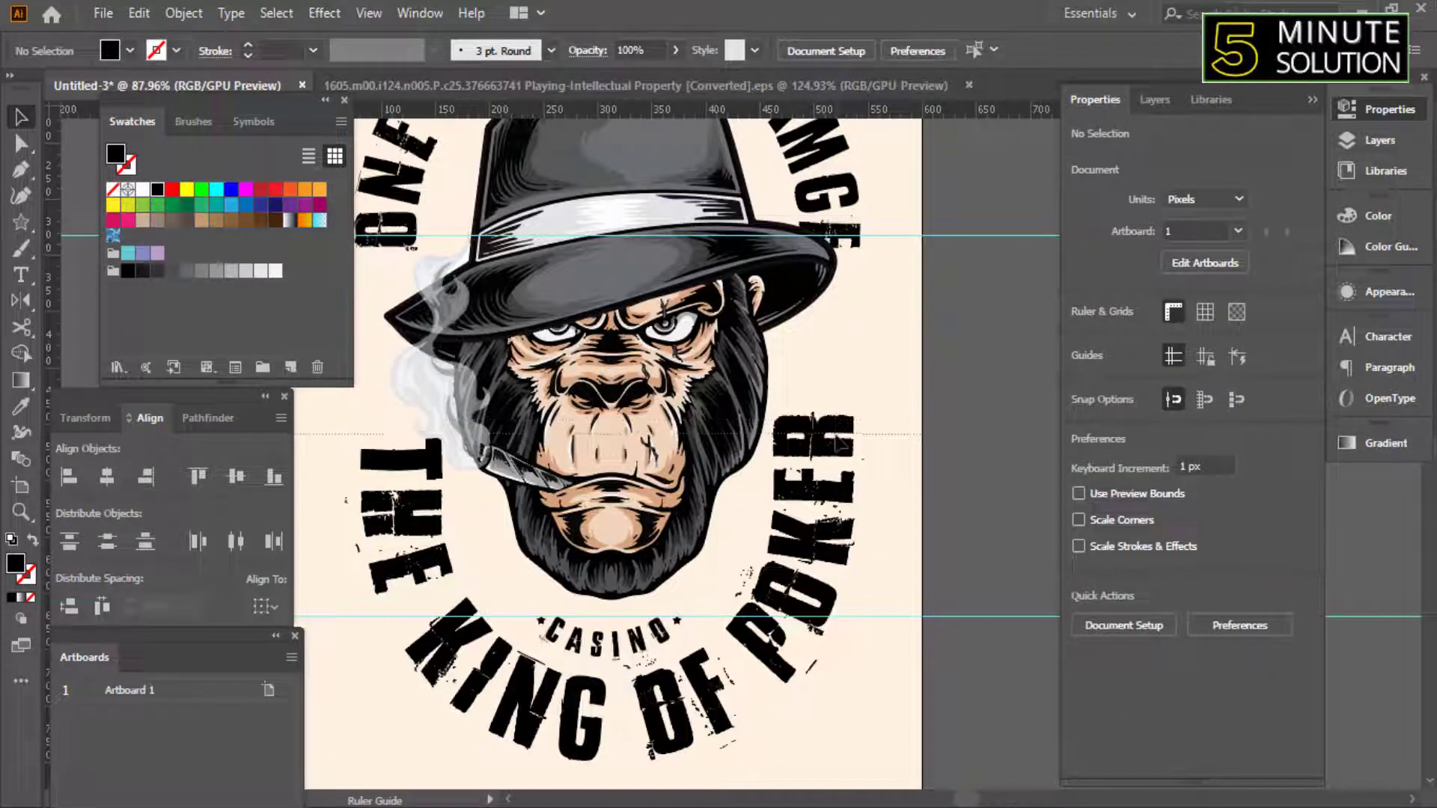
left_click(838, 441)
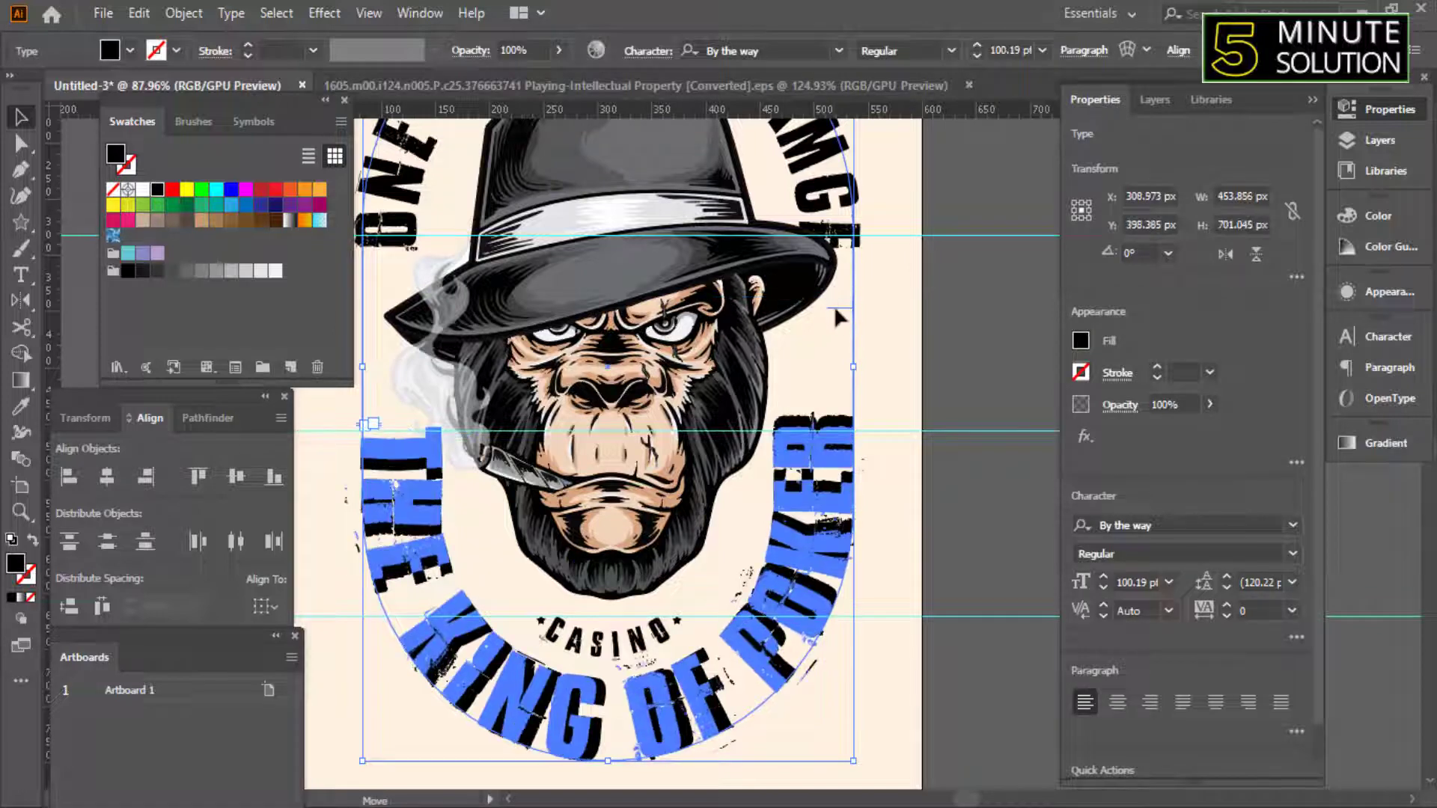
left_click(980, 392)
In the playing-cards document, select the King and Queen groups and try moving them right, then undo.
key("ctrl+Tab")
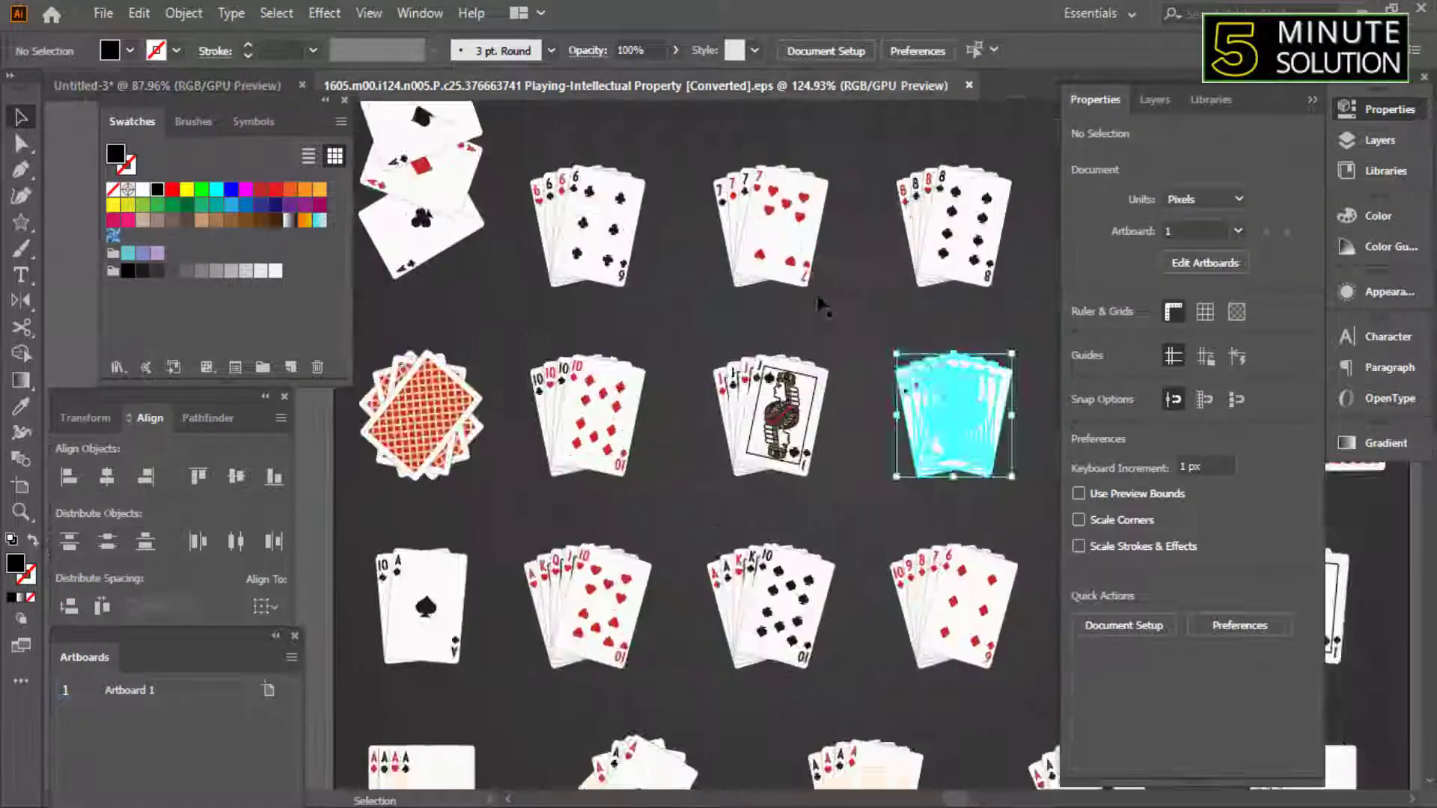
scroll(823, 305, "down", 2)
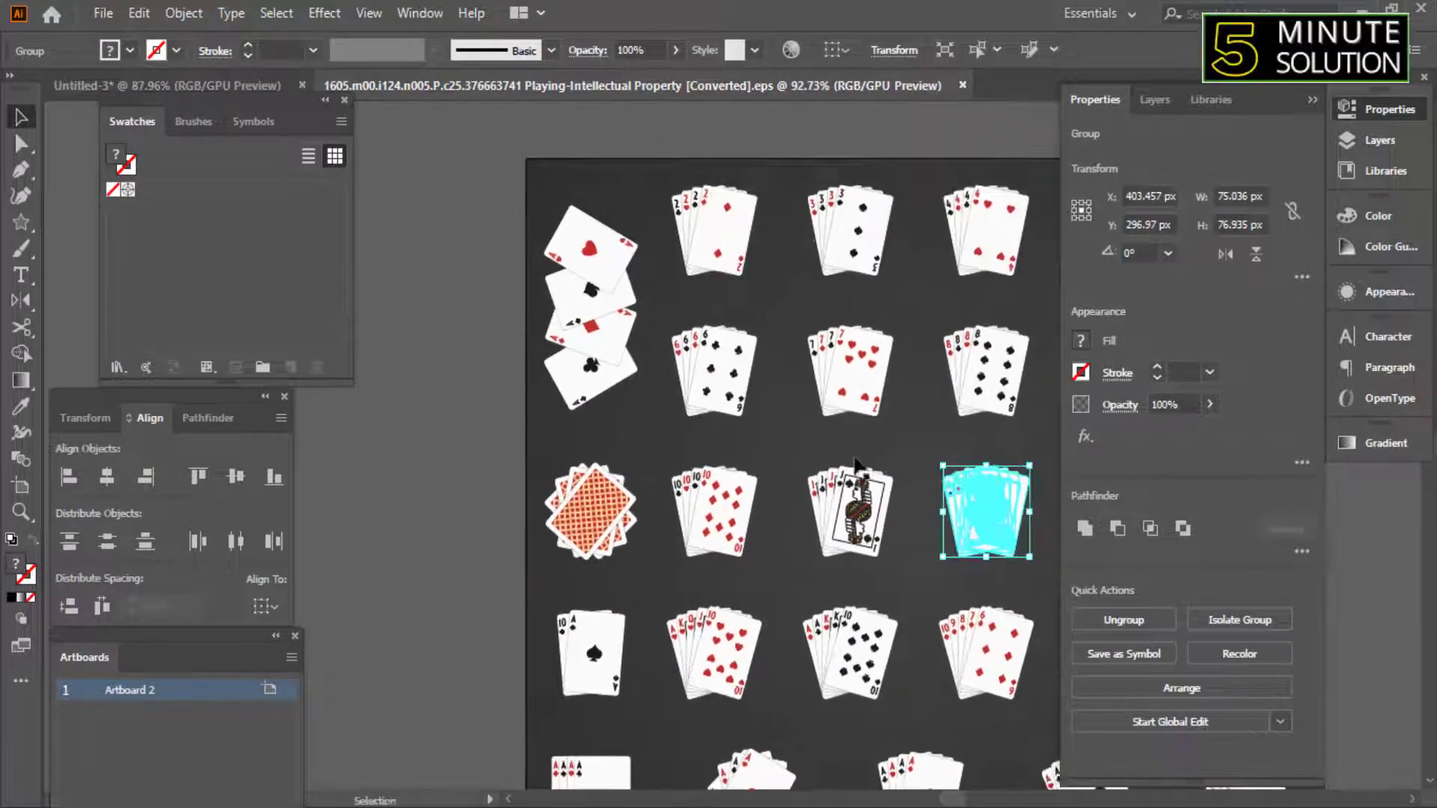
mouse_move(825, 310)
left_mouse_down()
mouse_move(566, 408)
mouse_move(528, 401)
left_mouse_up()
left_click(647, 494)
left_click(515, 494, "shift")
scroll(543, 535, "down", 1)
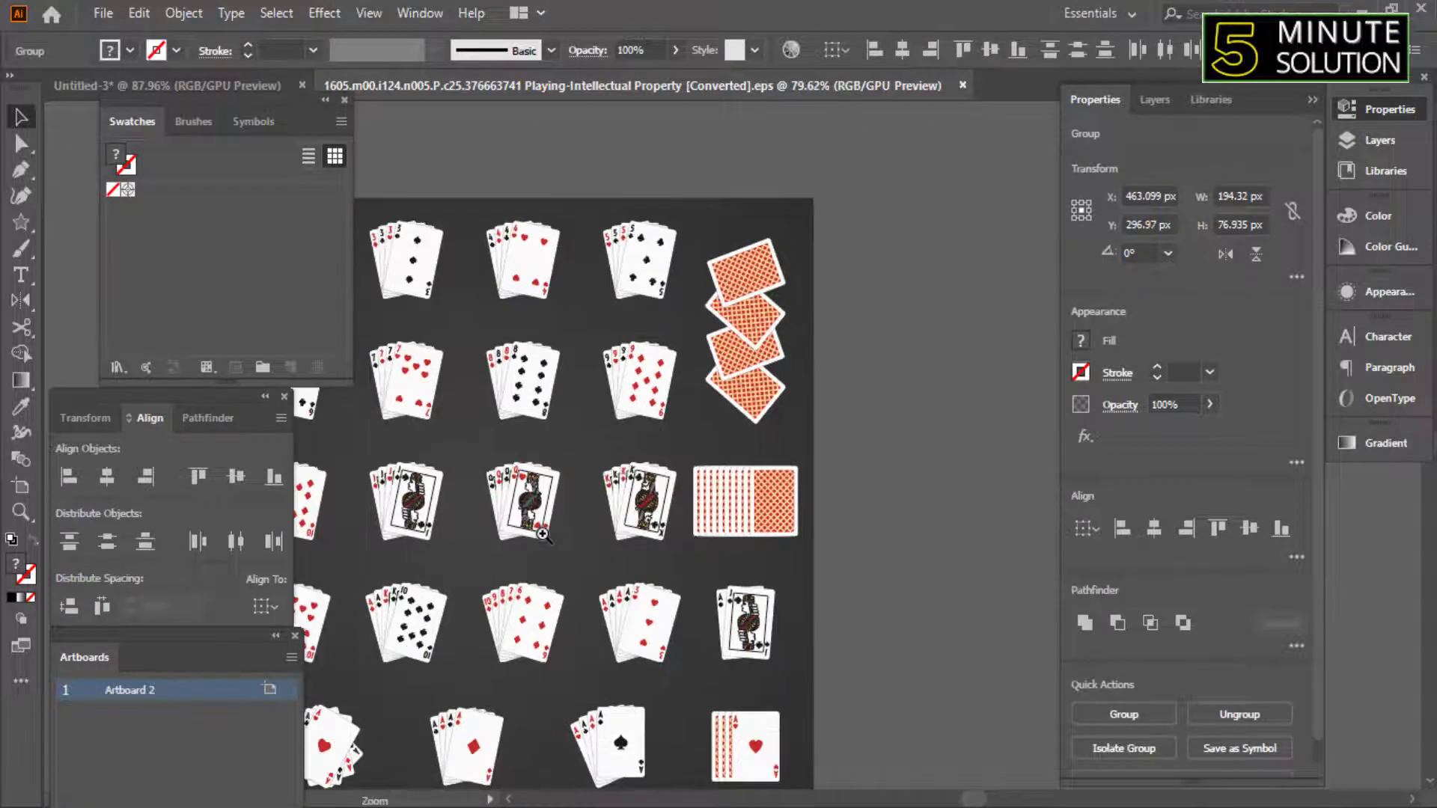
scroll(543, 535, "down", 2)
left_click(516, 677, "shift")
left_click_drag(516, 677, 883, 591)
scroll(848, 372, "up", 2, "alt")
right_click(847, 372)
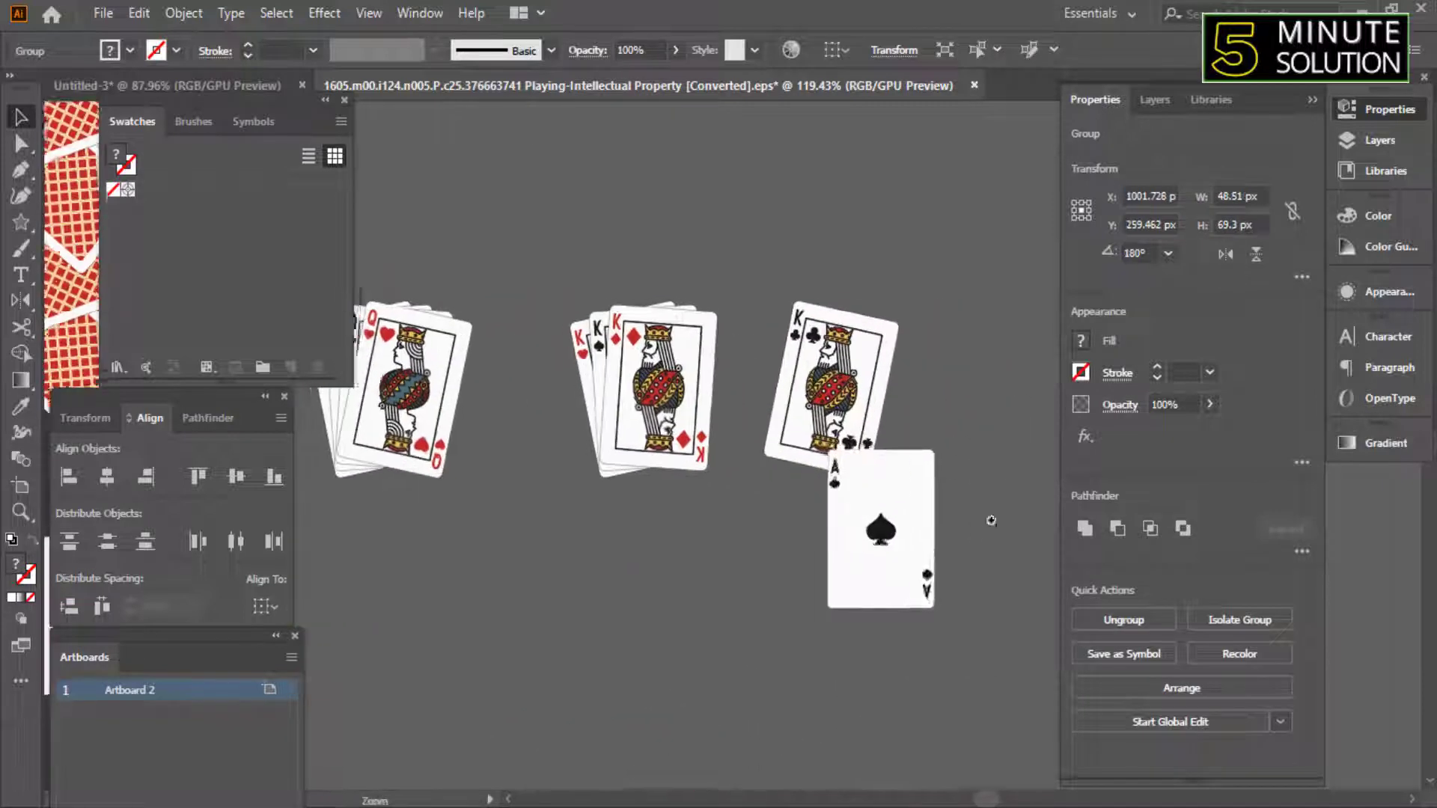
Rotate the Ace of spades and stack it with another card over the King.
left_click_drag(991, 520, 981, 577)
left_click_drag(875, 508, 844, 366)
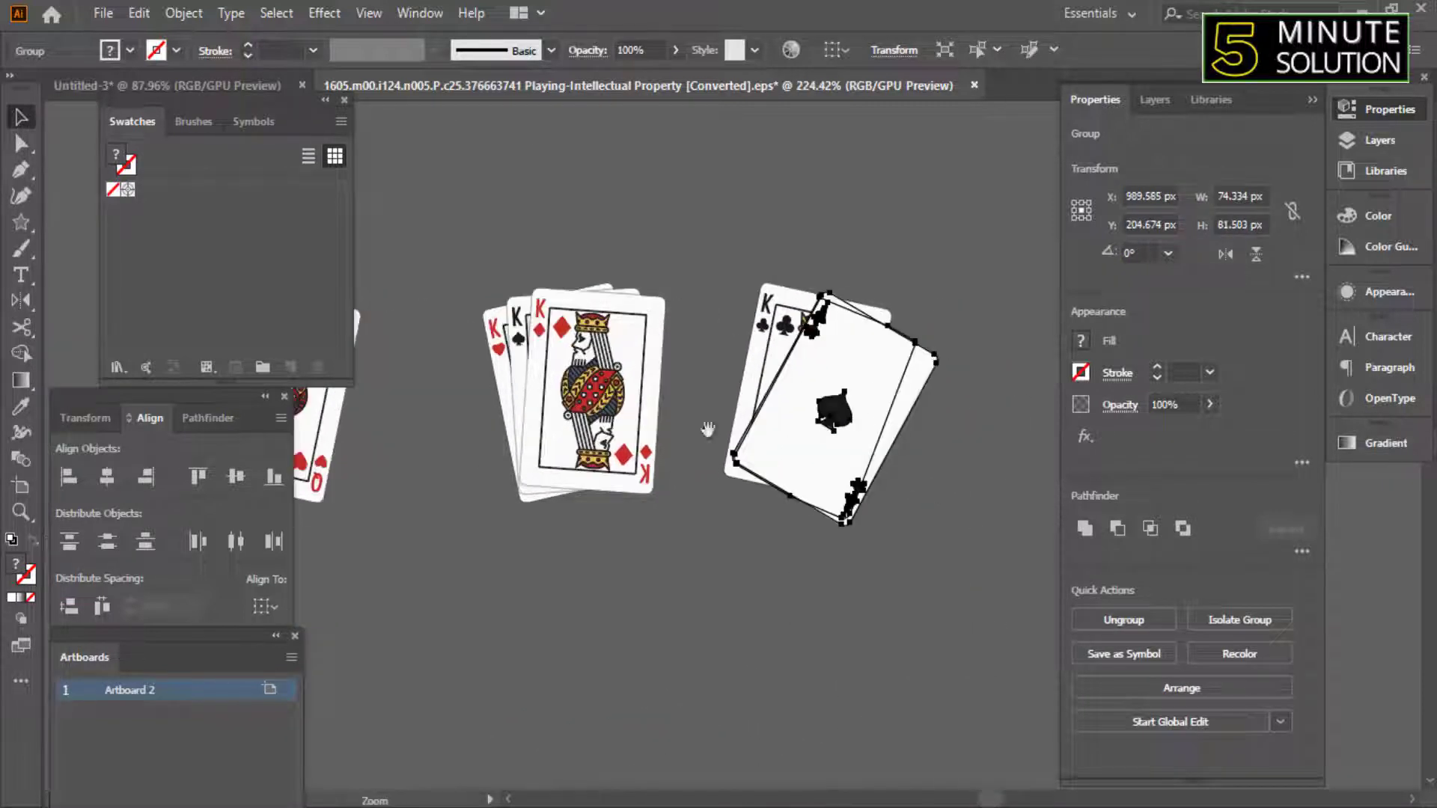
scroll(748, 419, "up", 2, "alt")
mouse_move(936, 419)
left_mouse_down()
mouse_move(785, 449)
mouse_move(583, 384)
left_mouse_up()
scroll(778, 335, "up", 3, "alt")
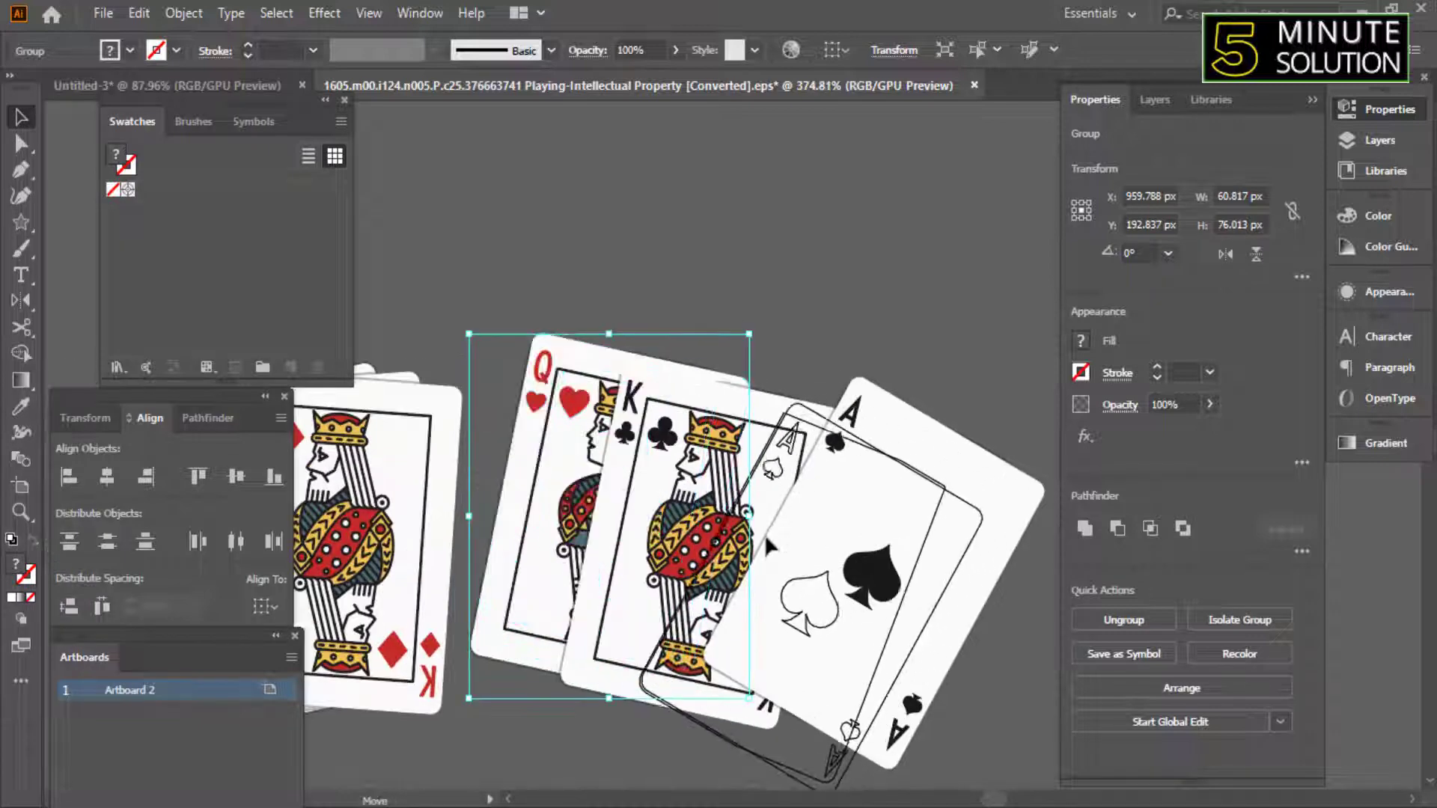
Straighten the Queen beside the King, then marquee-select the whole card hand.
left_click_drag(765, 533, 801, 518)
scroll(800, 518, "down", 2, "alt")
mouse_move(673, 524)
left_mouse_down()
mouse_move(621, 699)
mouse_move(674, 688)
left_mouse_up()
scroll(674, 689, "down", 2, "alt")
scroll(696, 681, "up", 3, "alt")
scroll(696, 681, "down", 1, "alt")
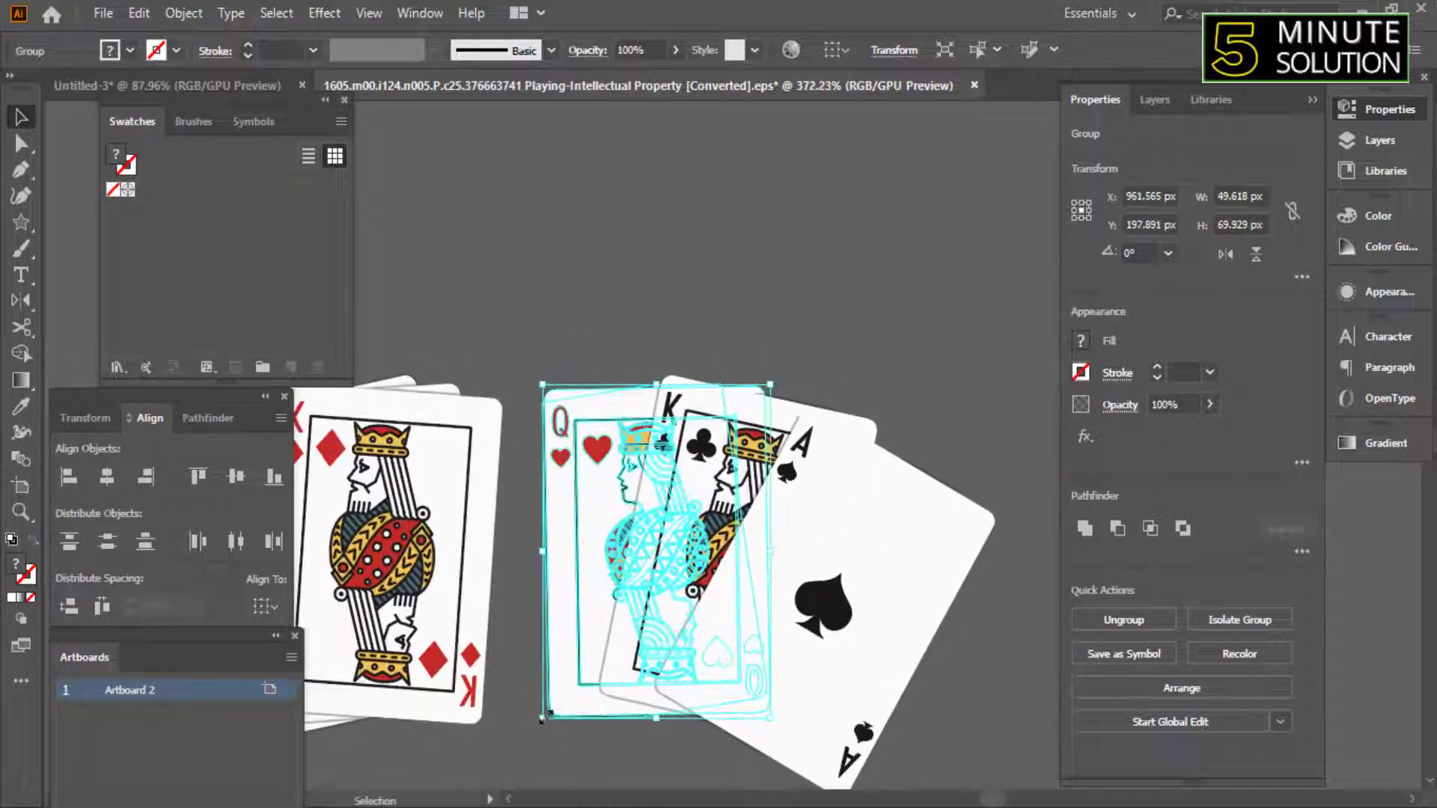
left_click_drag(533, 551, 533, 551)
scroll(533, 551, "down", 2, "alt")
left_click(823, 299)
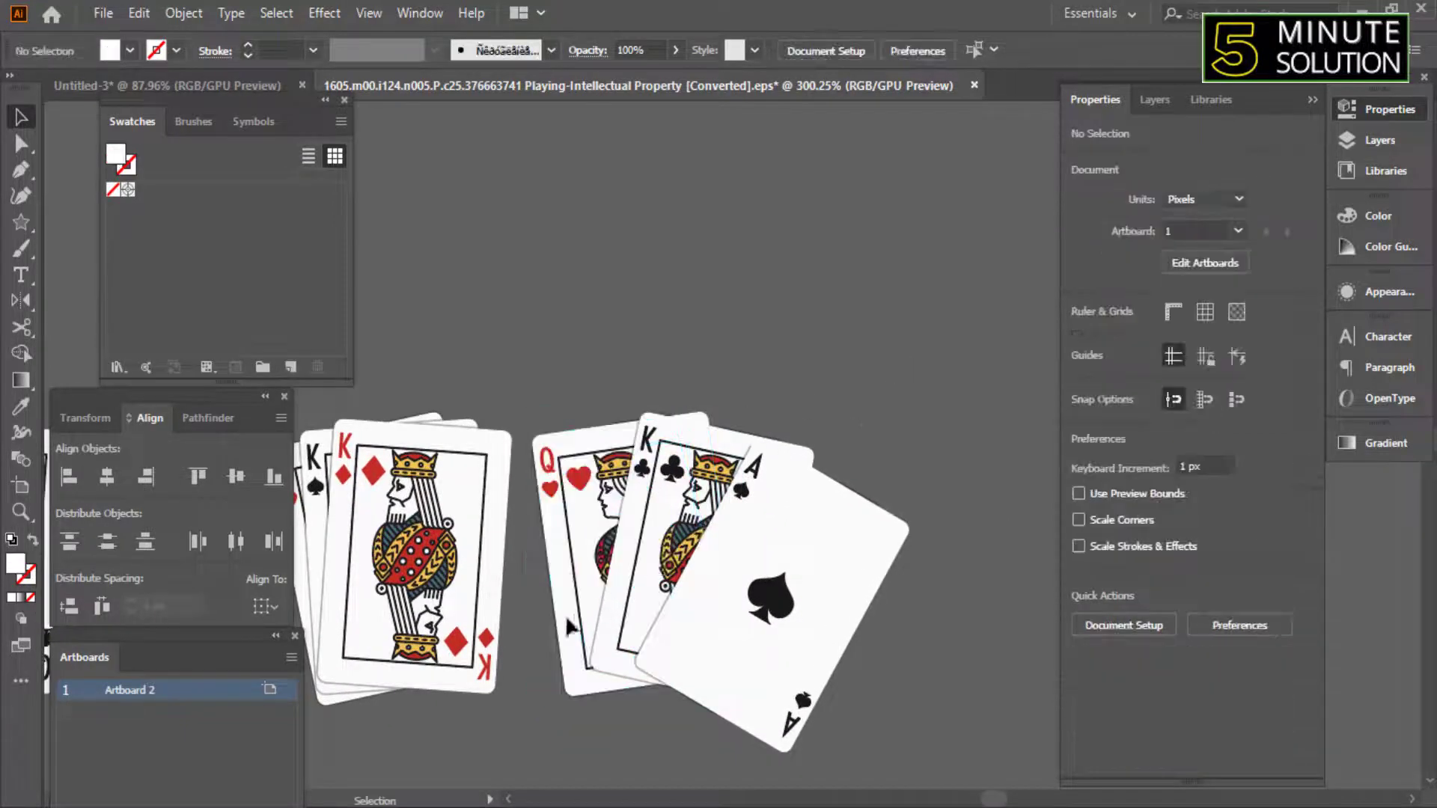
mouse_move(718, 584)
left_mouse_down()
mouse_move(185, 48)
mouse_move(967, 485)
mouse_move(928, 542)
mouse_move(1040, 576)
left_mouse_up()
Shrink and tilt the pasted card hand beside the gorilla's head.
scroll(853, 471, "down", 5, "alt")
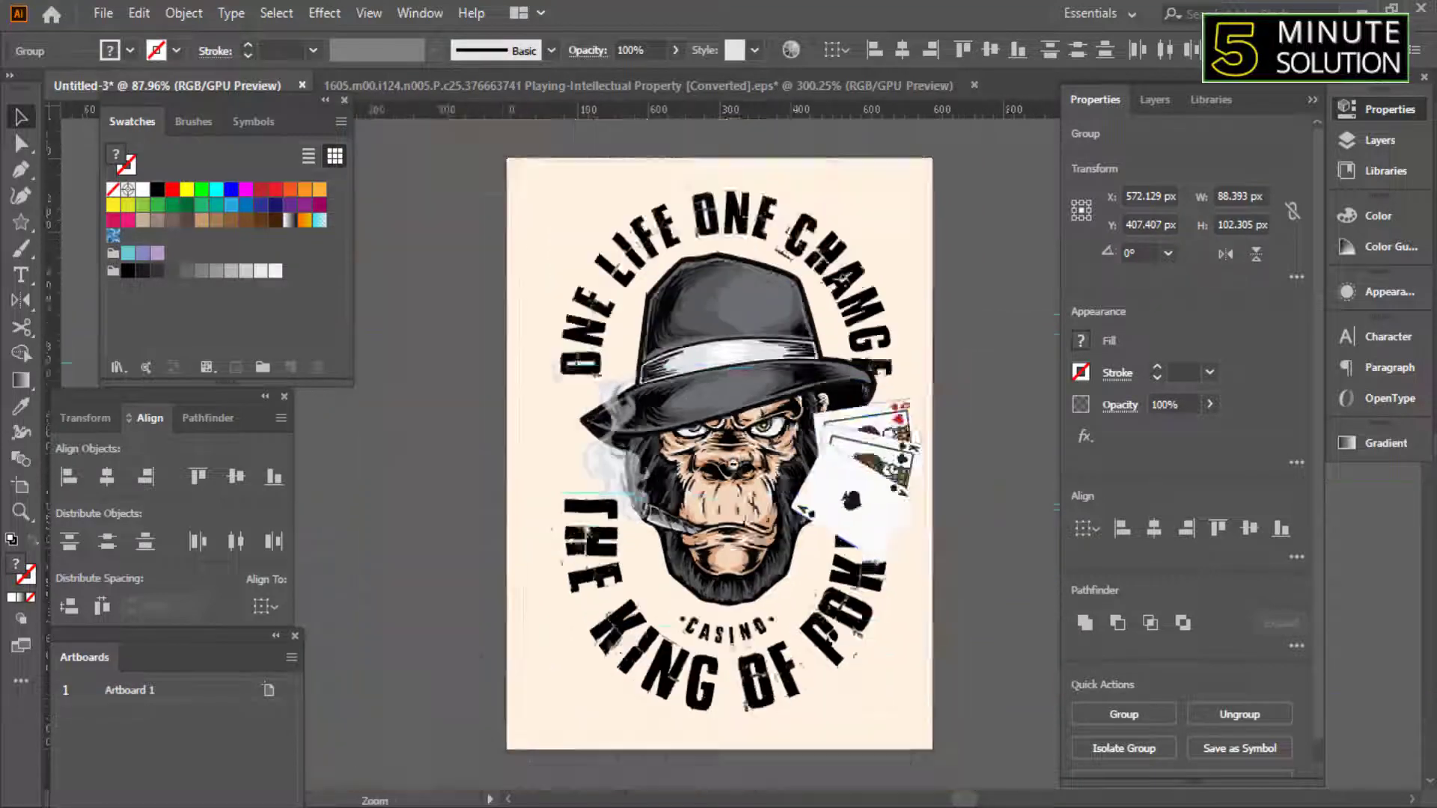
scroll(850, 284, "up", 2, "alt")
scroll(956, 450, "up", 2, "alt")
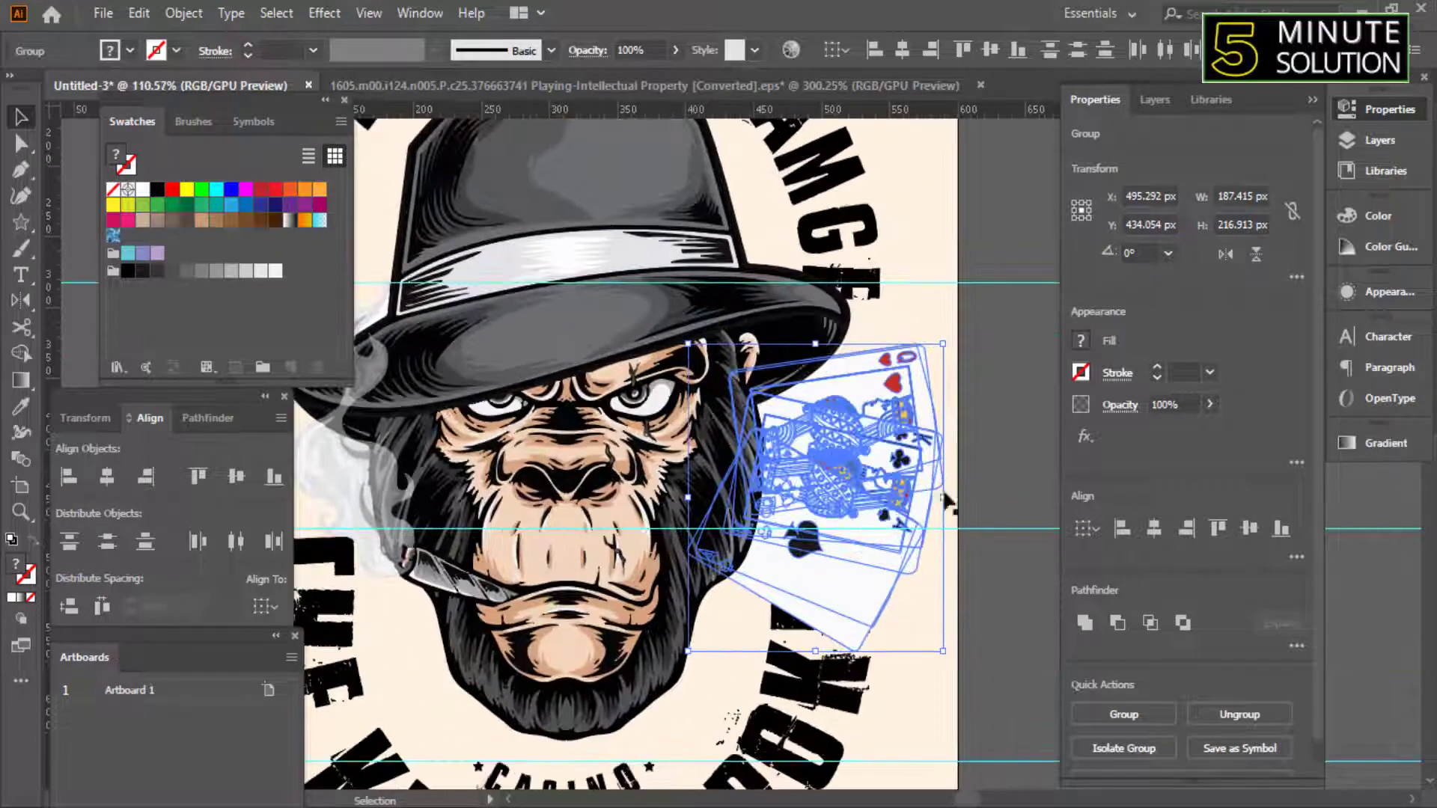
left_click_drag(945, 483, 914, 480)
scroll(914, 479, "down", 3, "alt")
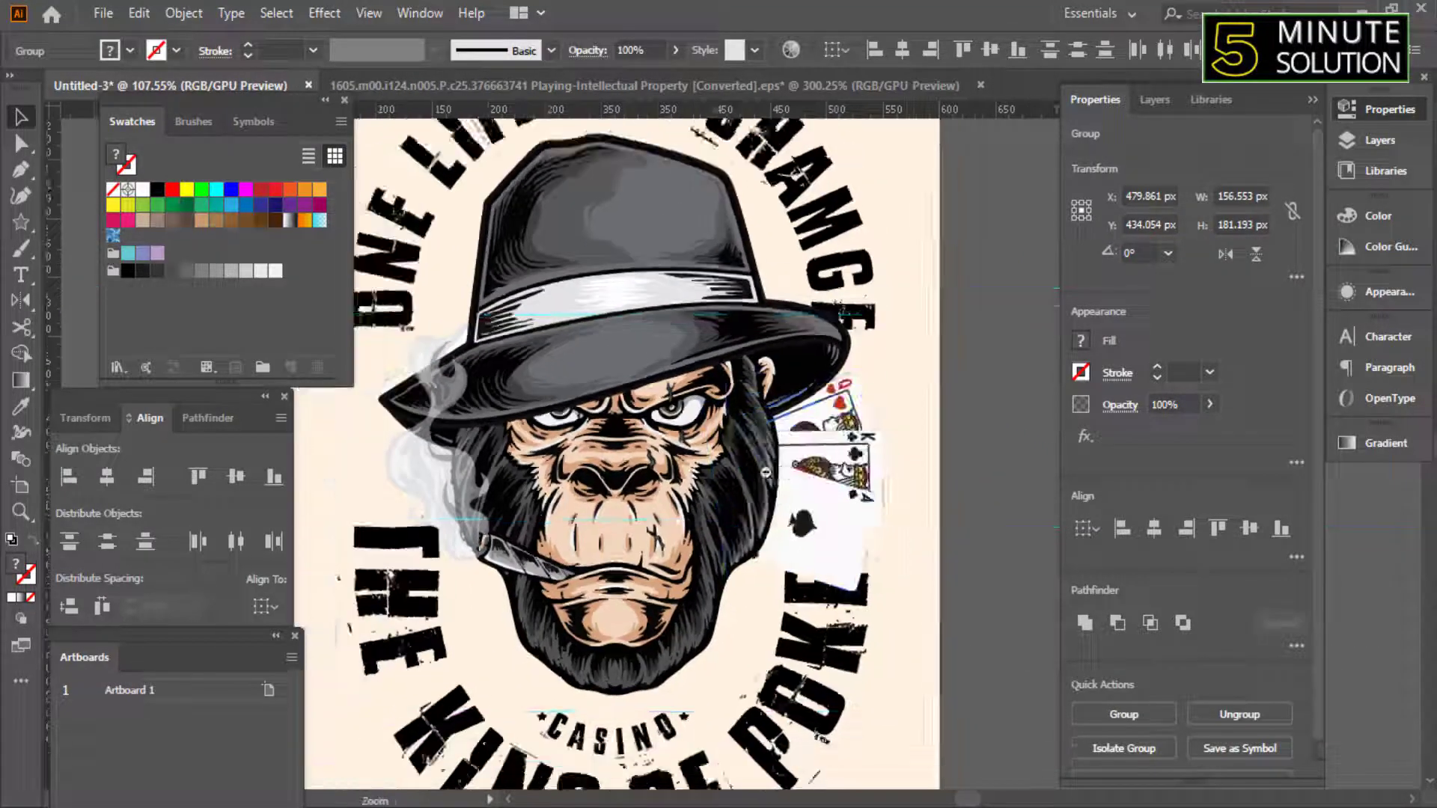
left_click_drag(861, 389, 866, 416)
Shrink the card hand further to about 107 by 139 px against the cheek.
scroll(911, 481, "down", 1, "alt")
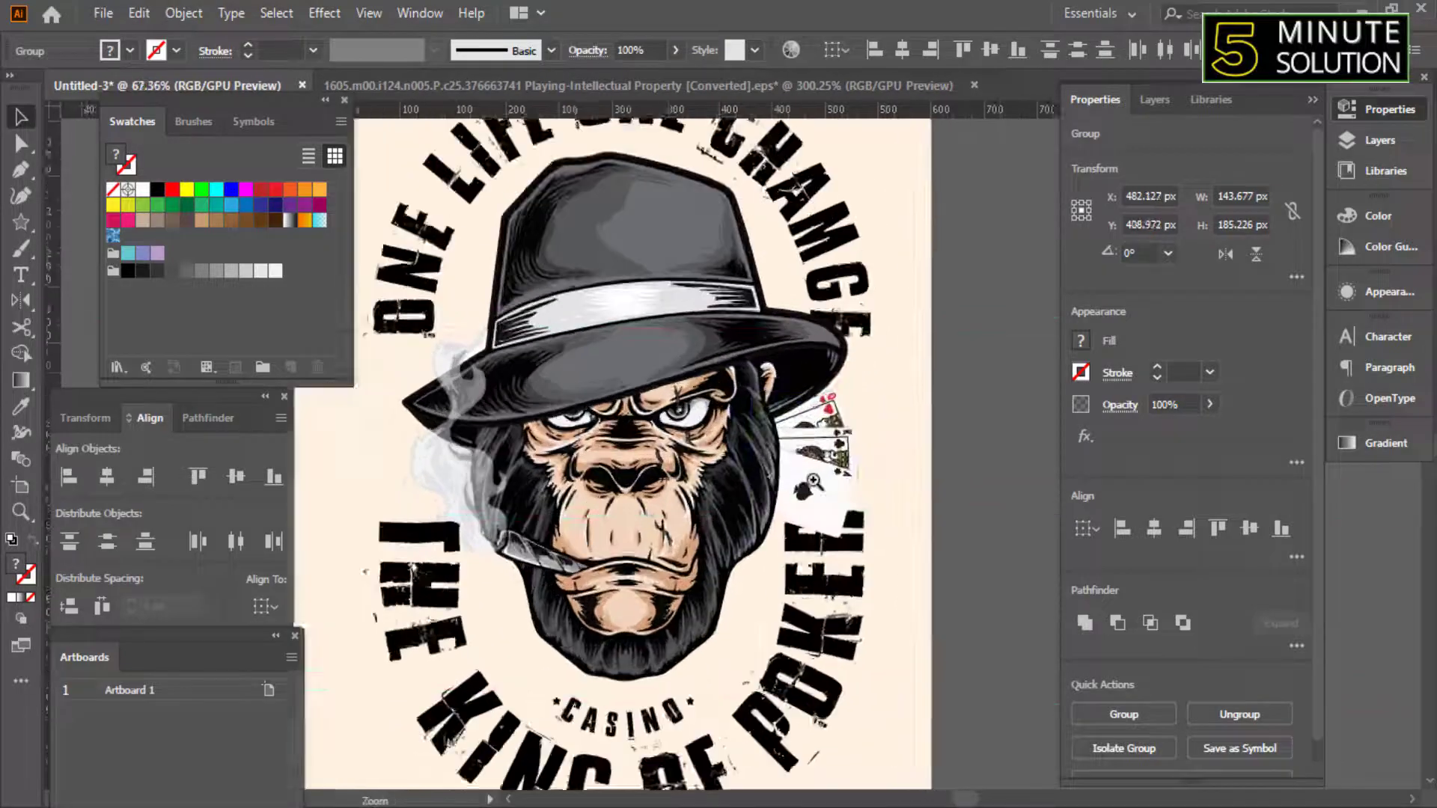
scroll(912, 481, "up", 2, "alt")
left_click_drag(864, 539, 928, 471)
scroll(911, 481, "up", 1, "alt")
scroll(911, 481, "up", 2, "alt")
scroll(930, 461, "up", 1, "alt")
scroll(930, 460, "up", 2, "alt")
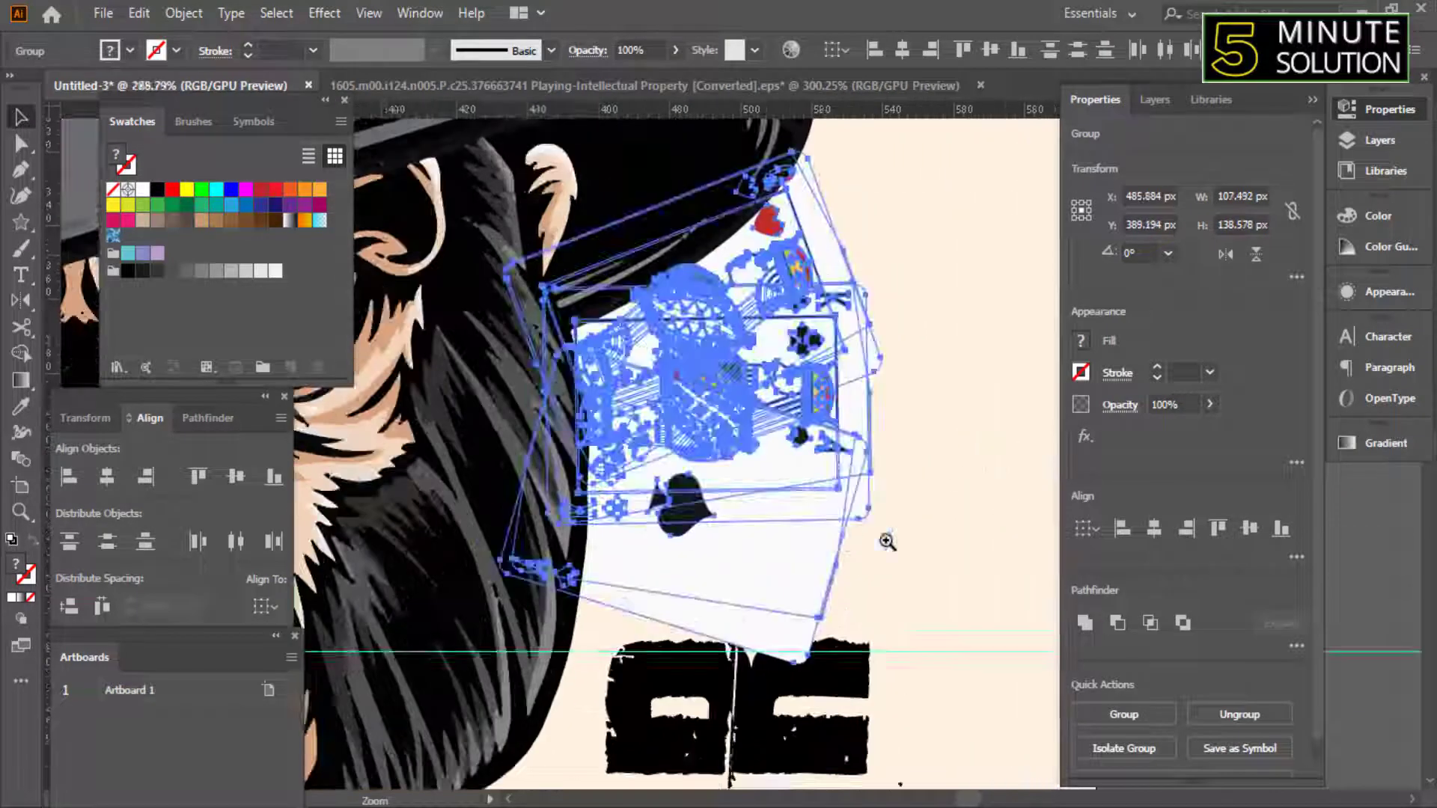
scroll(930, 461, "down", 2, "alt")
scroll(930, 460, "up", 3, "alt")
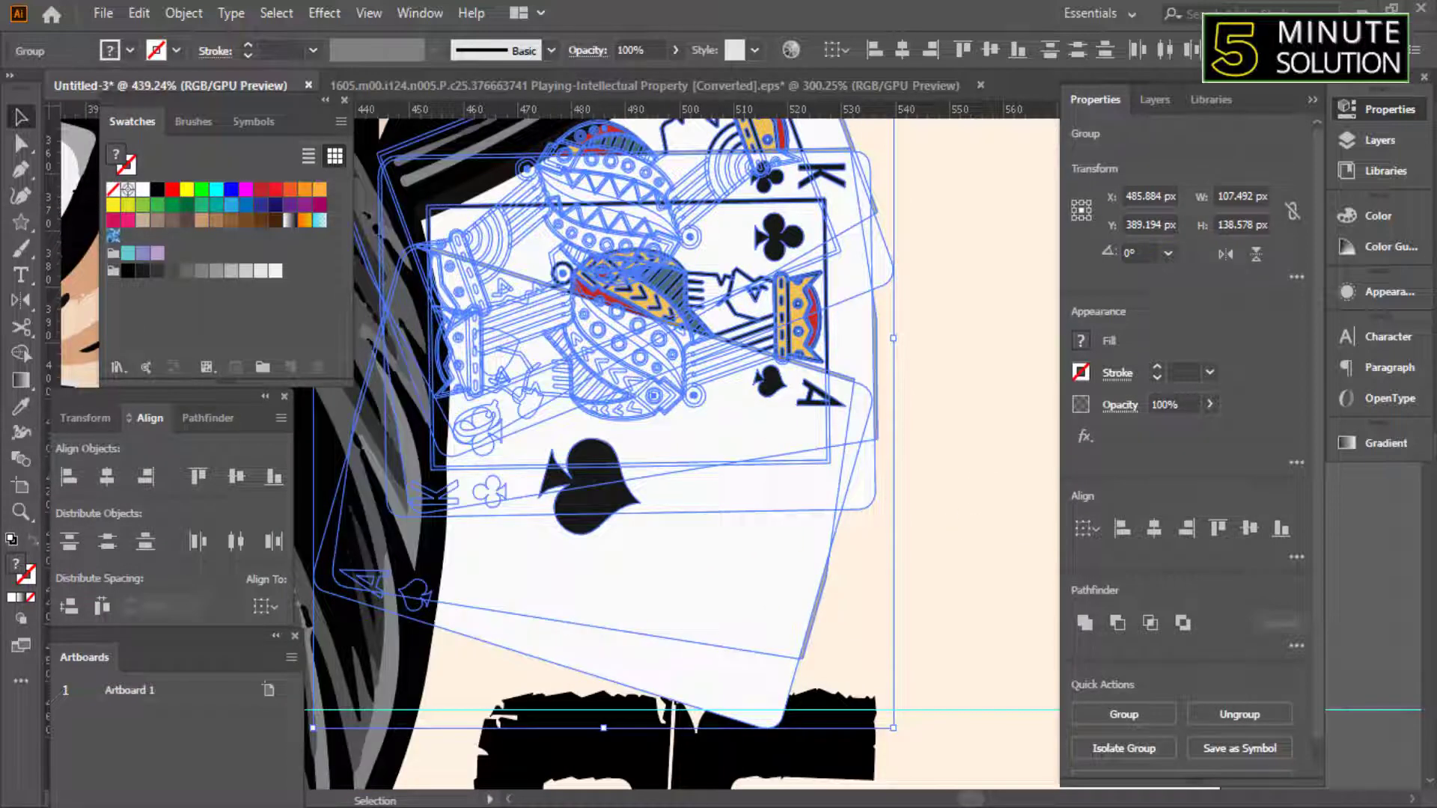
scroll(801, 476, "down", 2, "alt")
Apply a 10 px Offset Path effect to the duplicated cards.
left_click(1085, 436)
mouse_move(1168, 398)
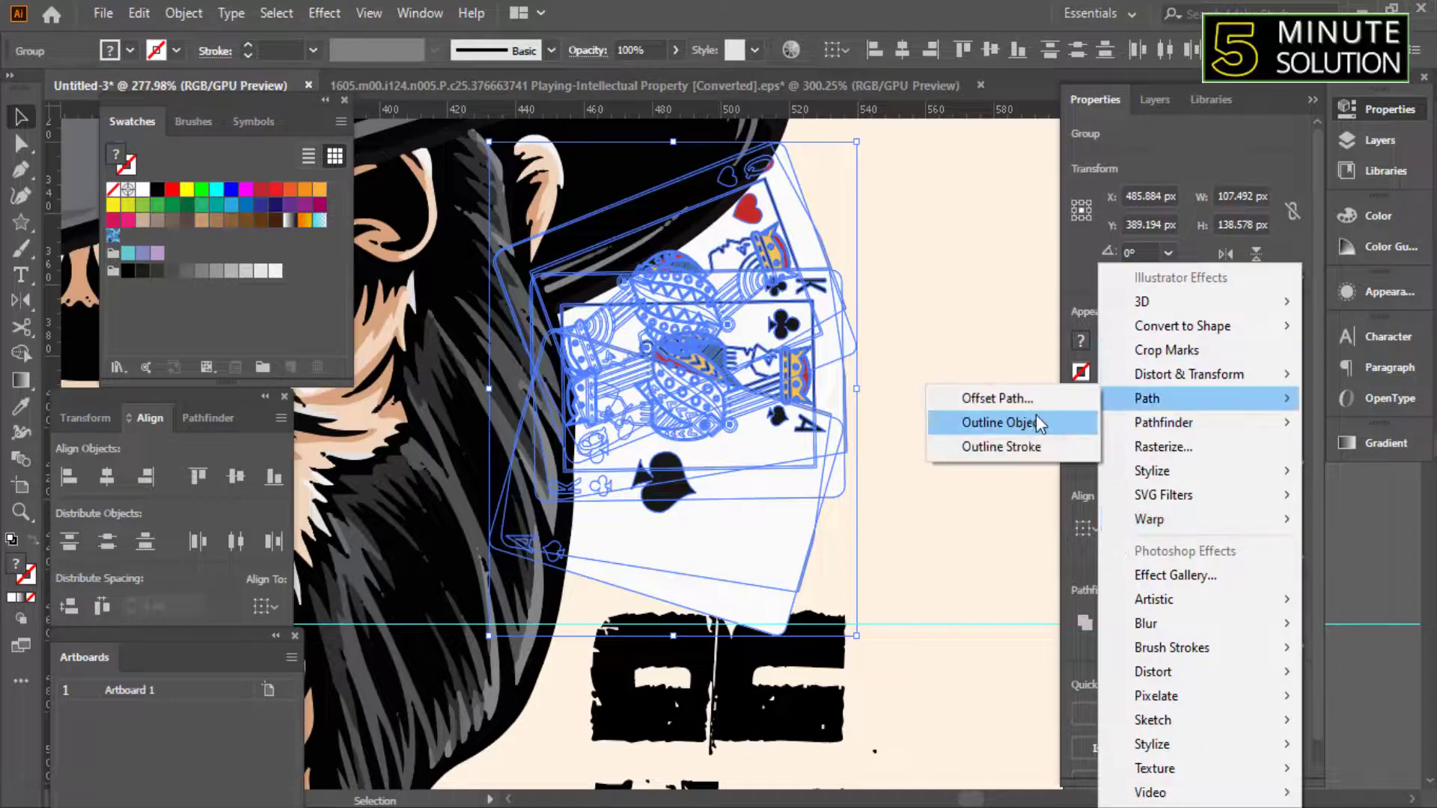
left_click(1029, 404)
left_click(584, 468)
mouse_move(718, 298)
left_mouse_down()
mouse_move(1087, 391)
mouse_move(898, 375)
left_mouse_up()
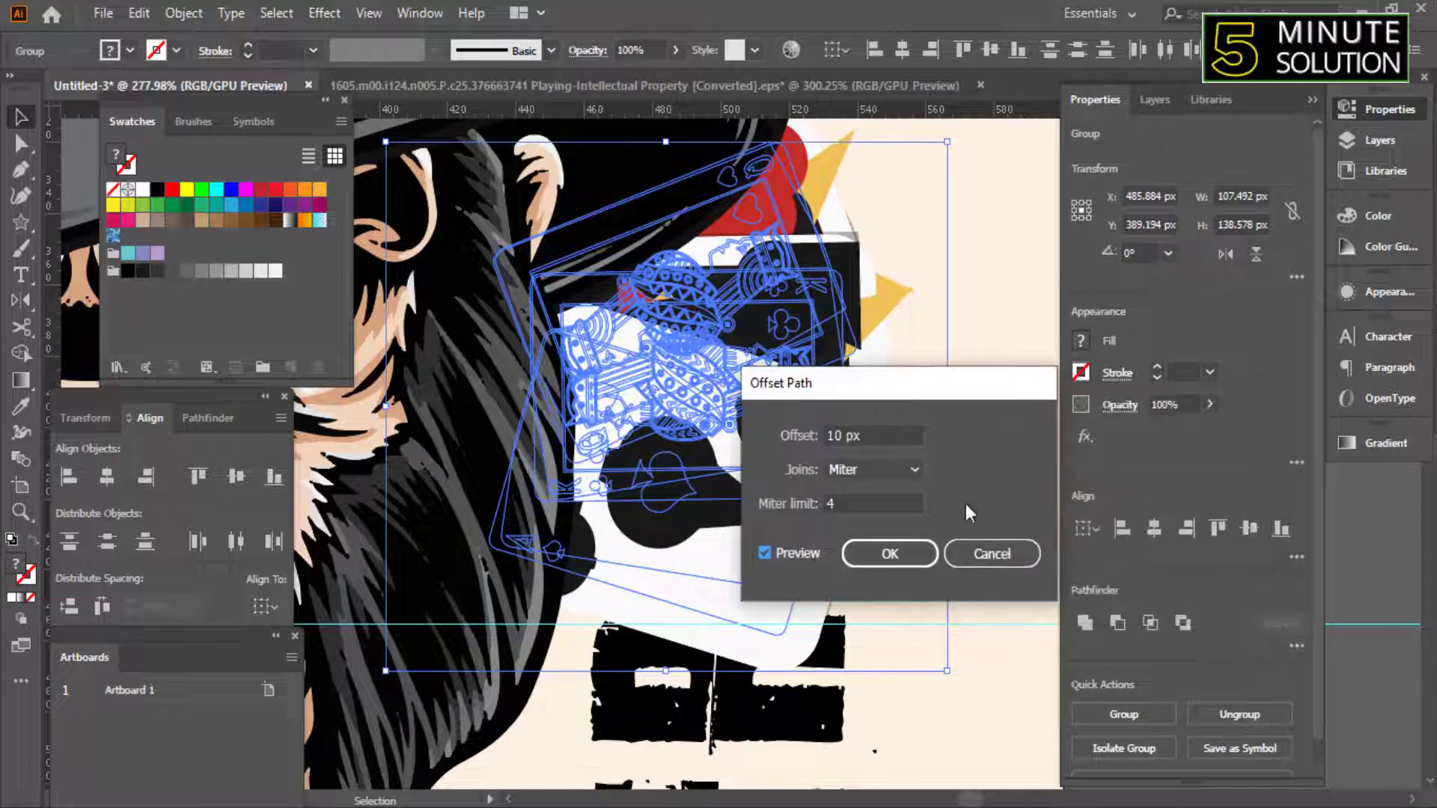
left_click(908, 552)
scroll(859, 511, "down", 2)
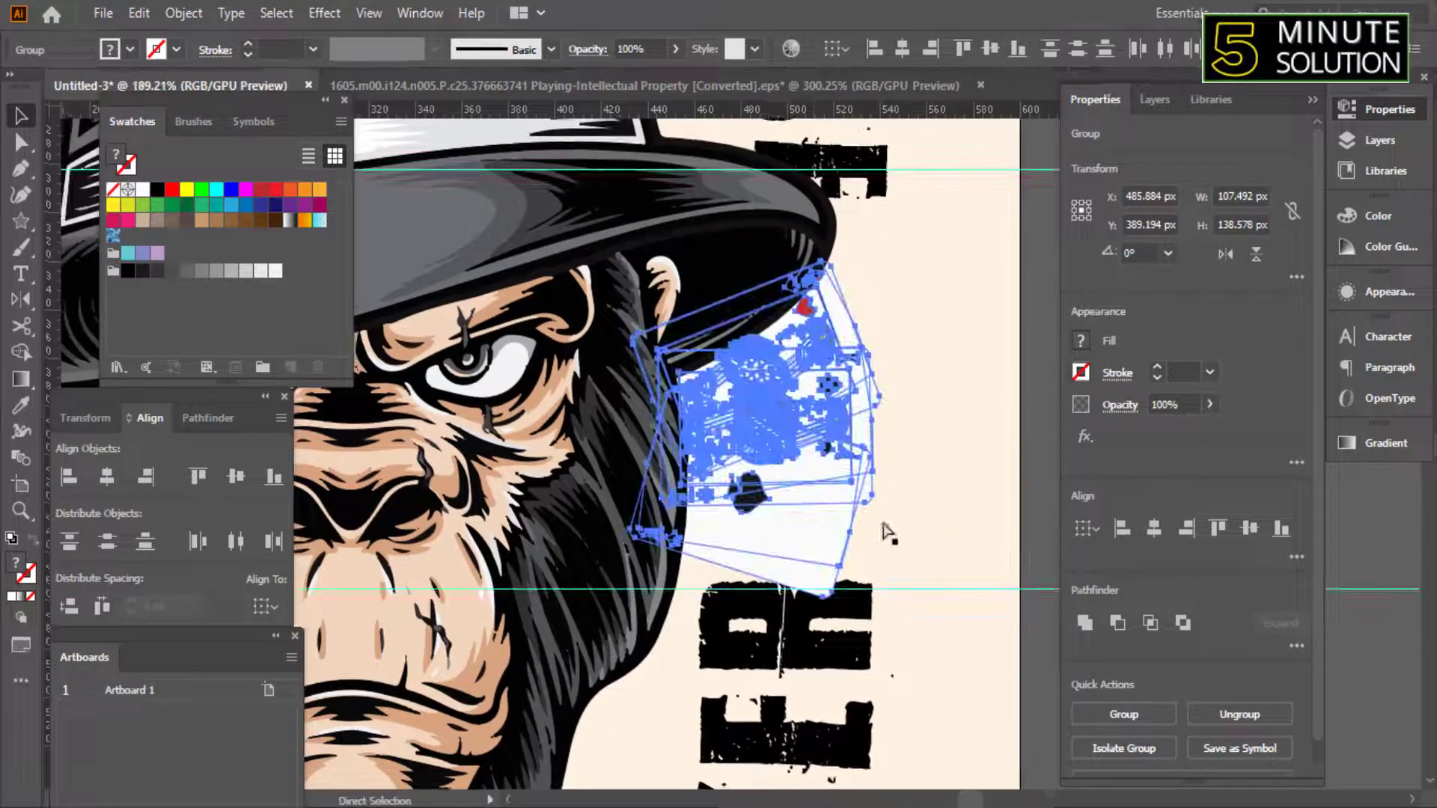
key("f")
key("v")
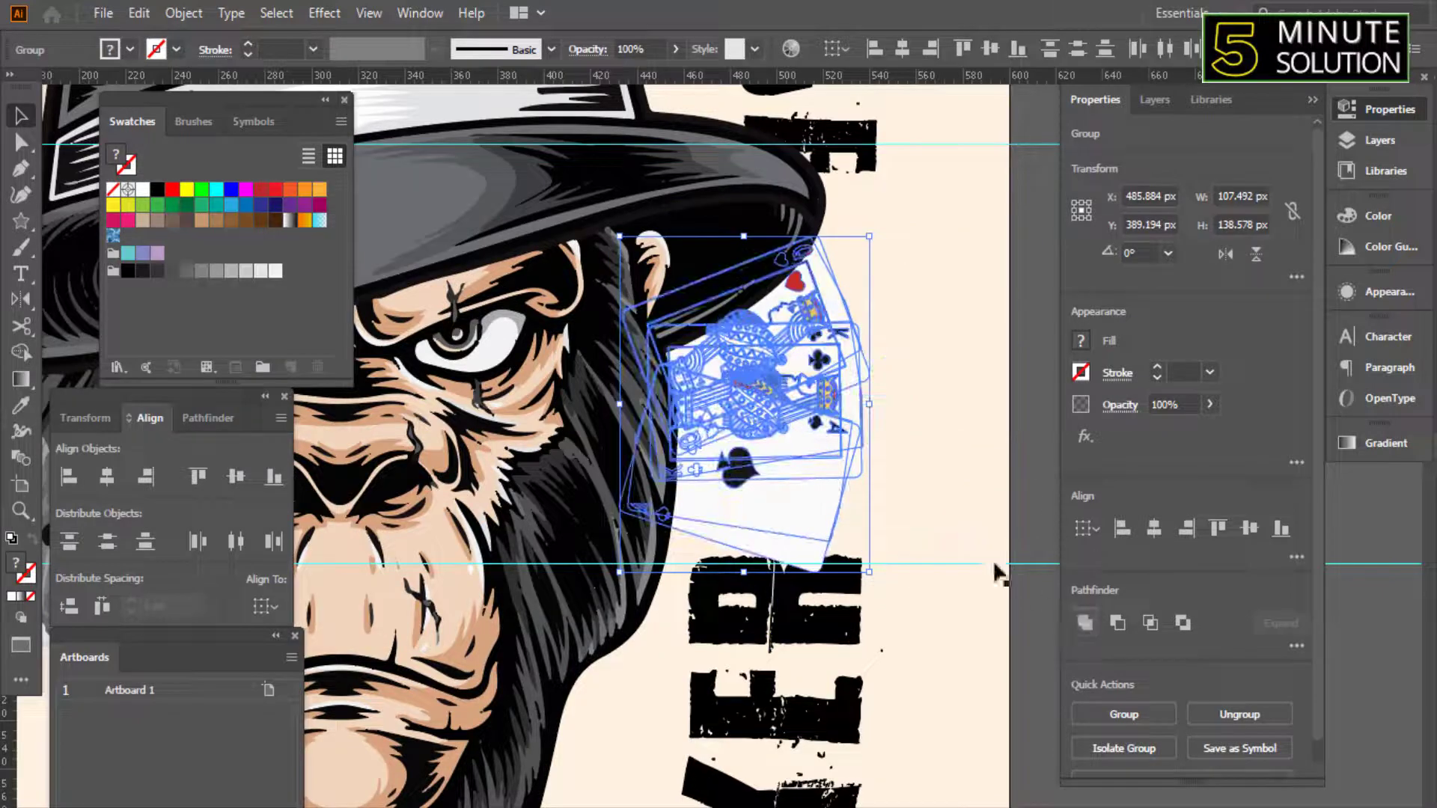
Merge the card copy into a black silhouette, offset it wider, and send it behind the cards.
left_click(954, 433, "ctrl")
left_click(1085, 437)
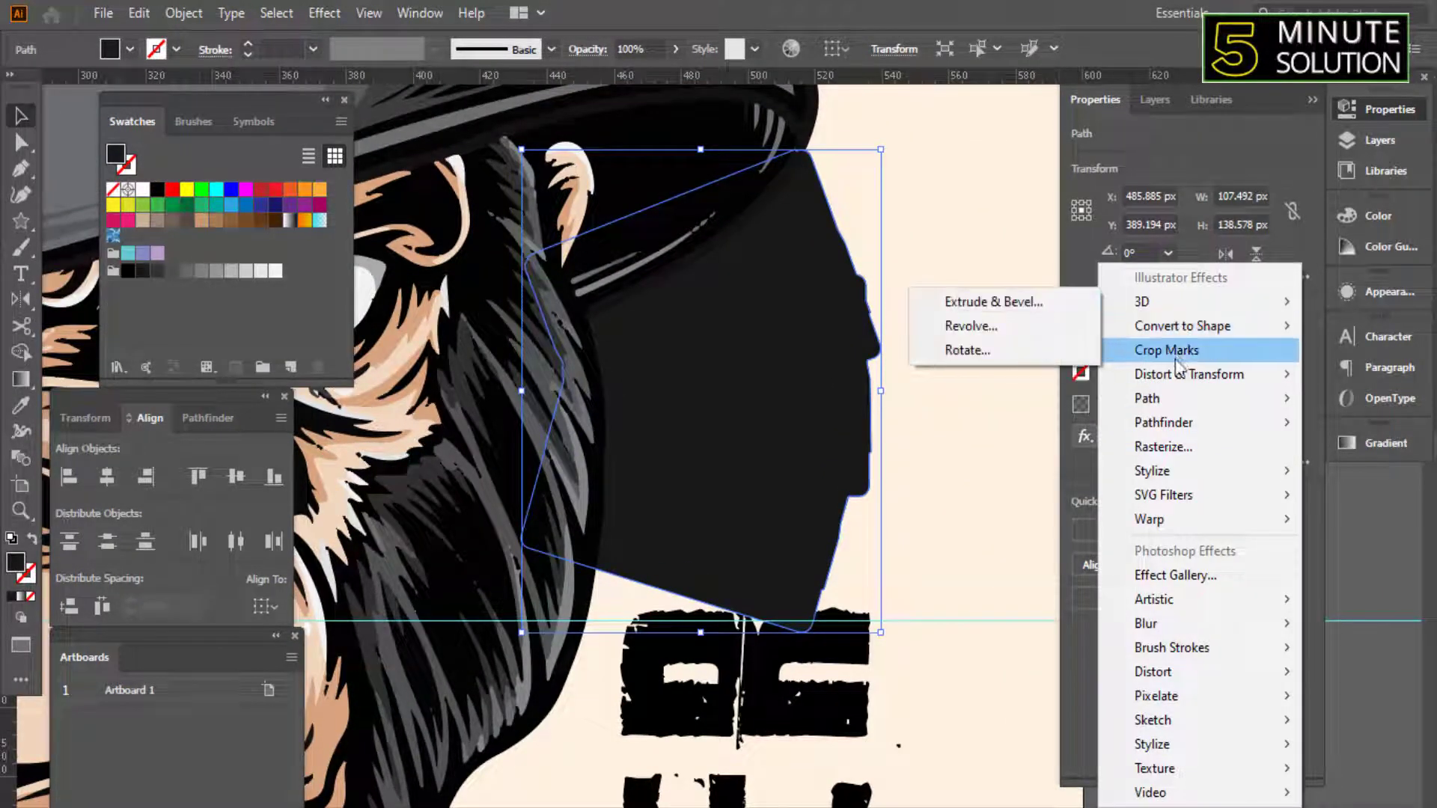
mouse_move(1147, 398)
left_click(1053, 407)
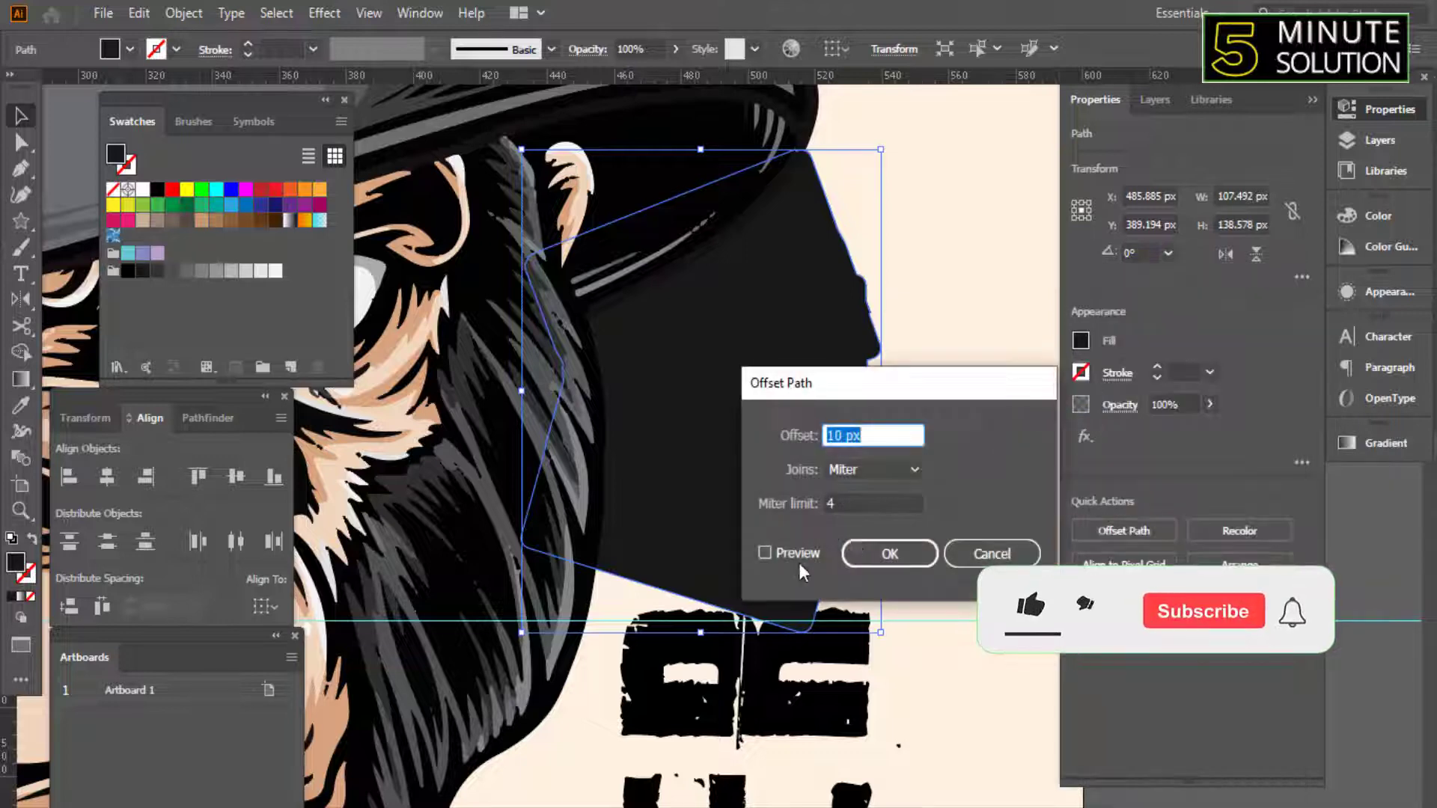
left_click(890, 558)
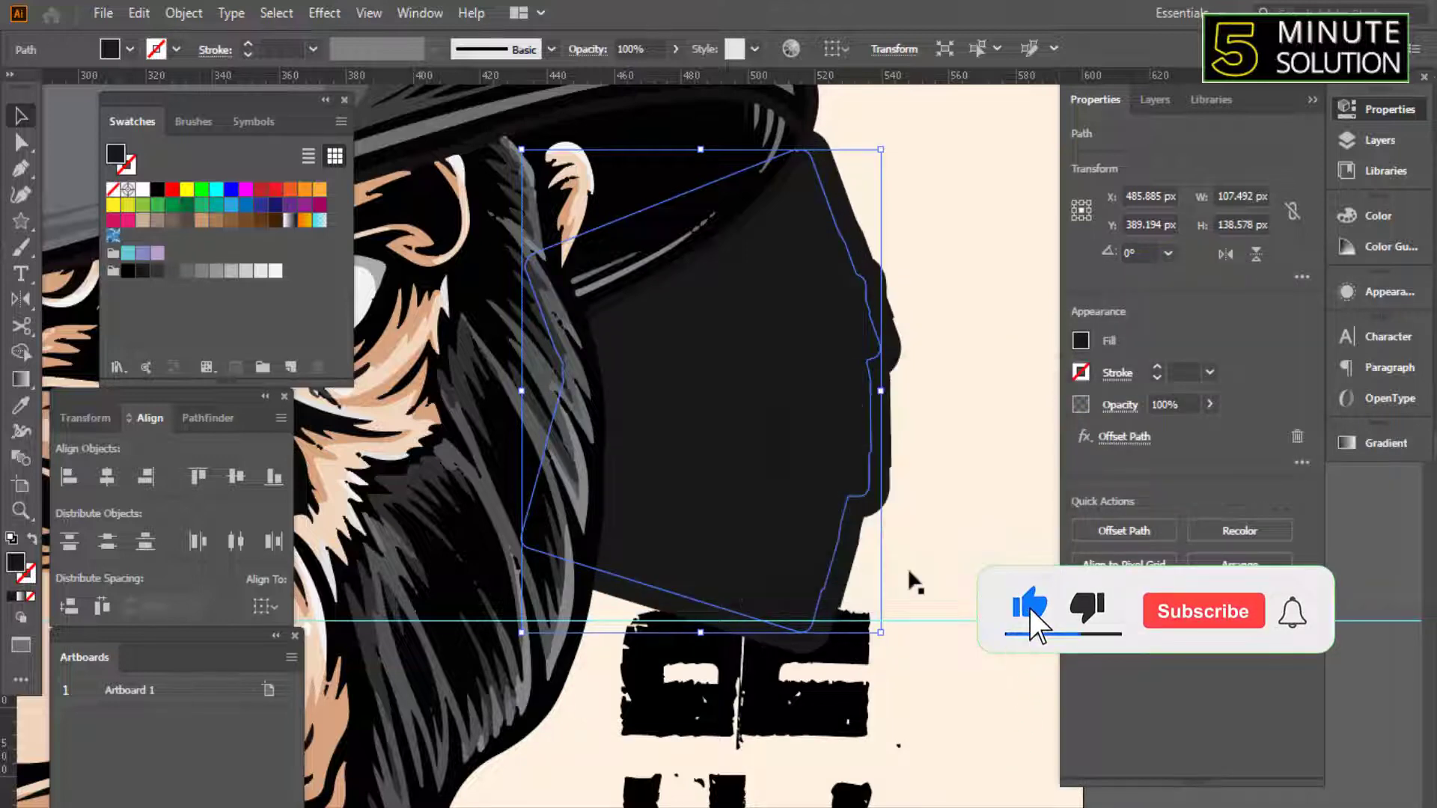
key("ctrl+shift+bracketleft")
key("ctrl+minus")
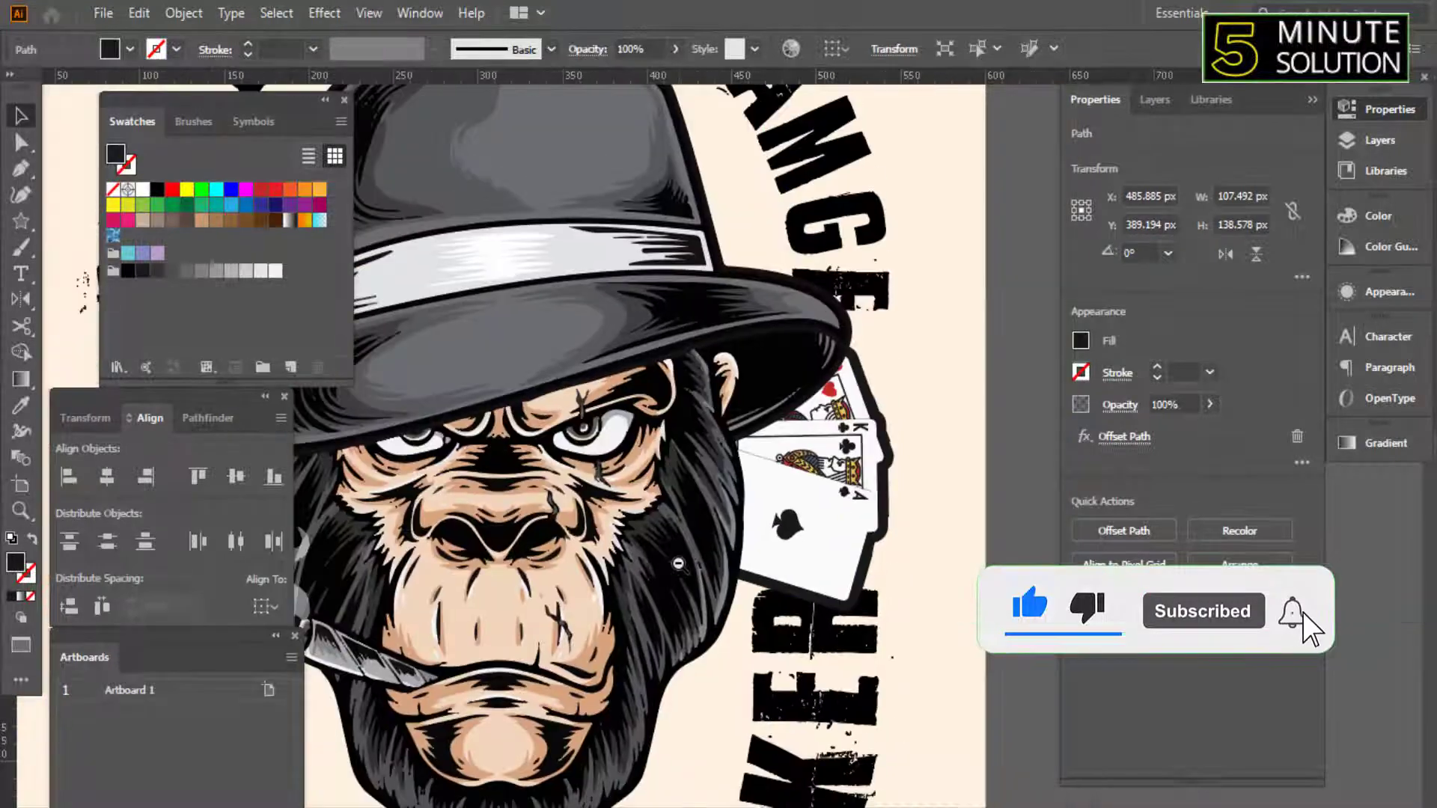
left_click(868, 451)
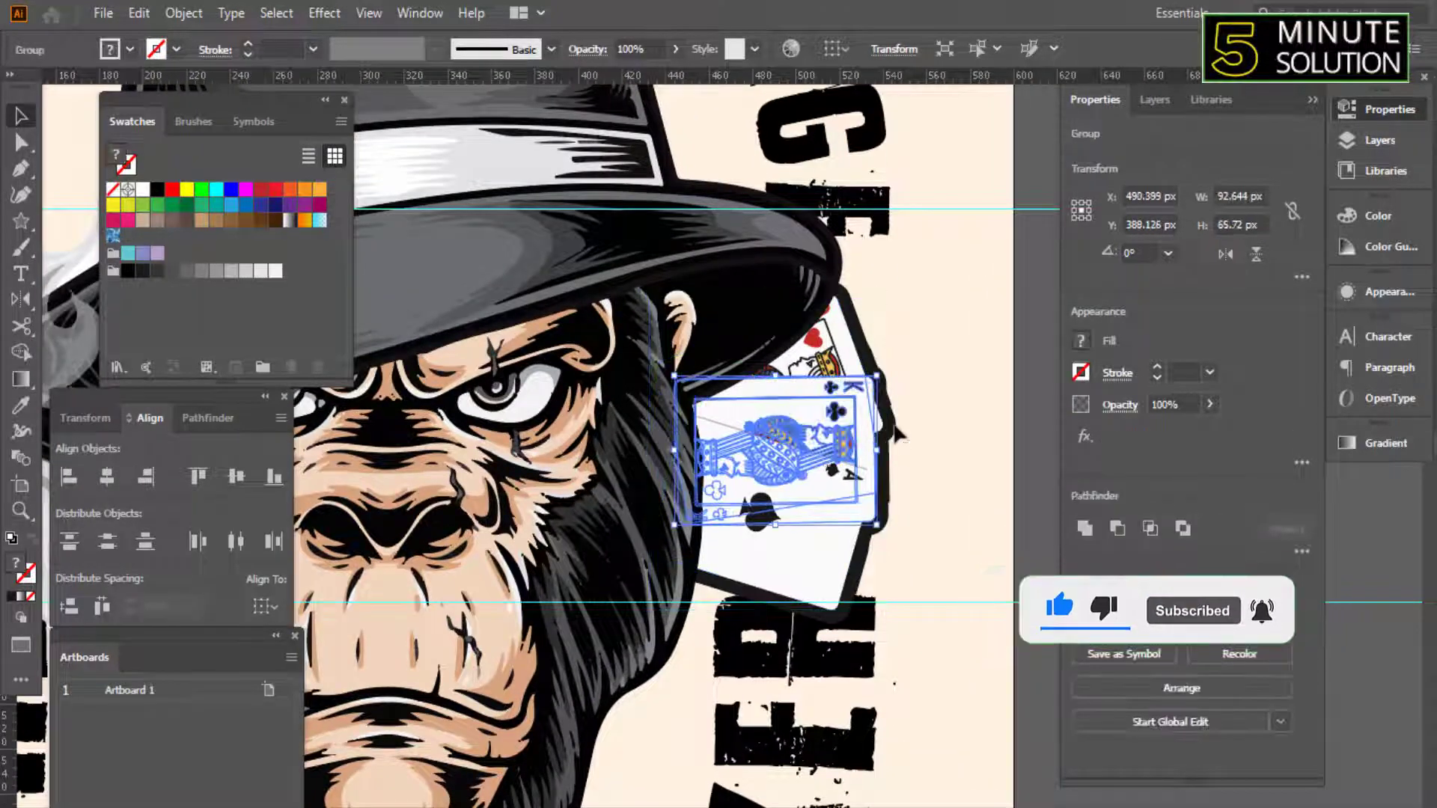
Group the right card hand with its black outline and make a copy.
left_click(879, 445)
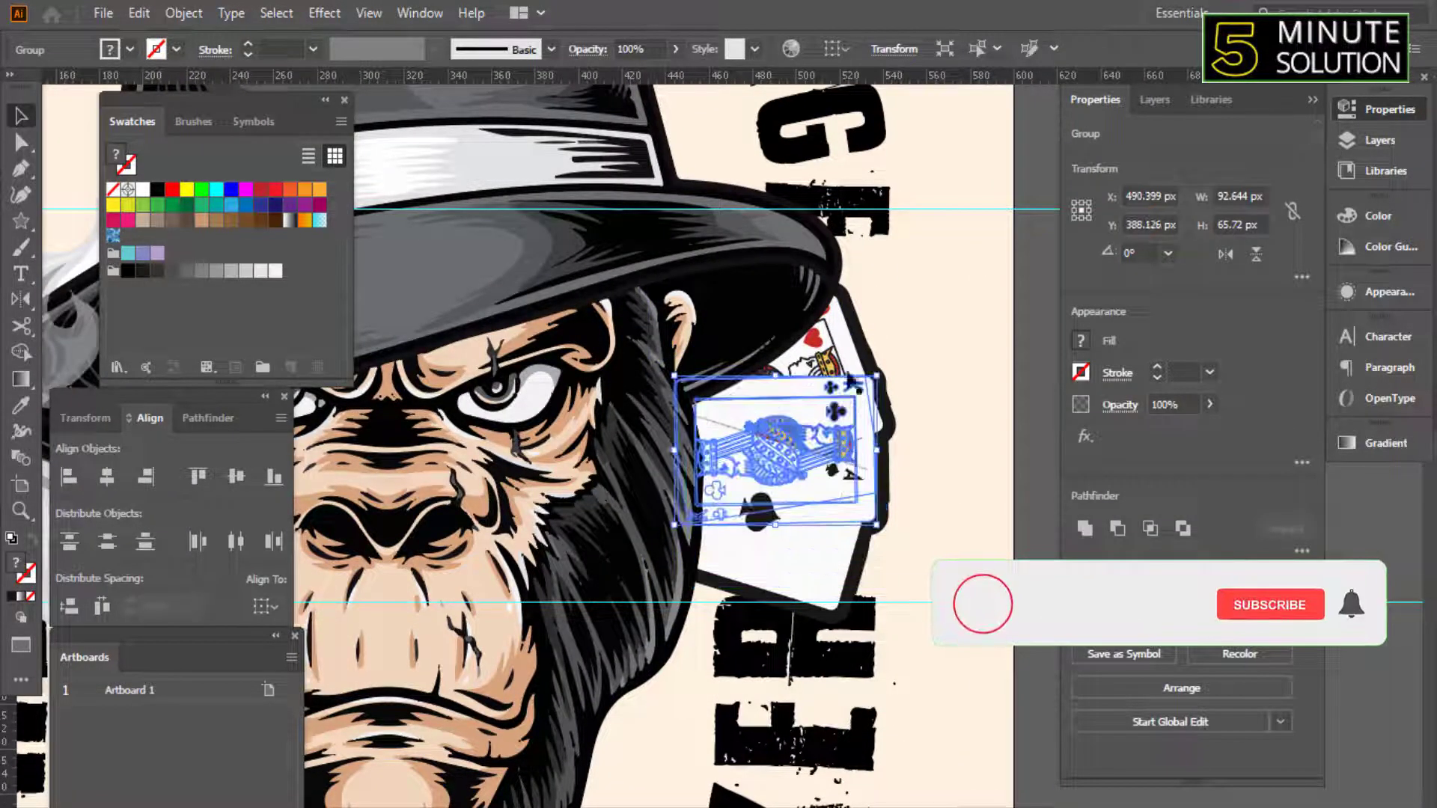
left_click(838, 560, "shift")
right_click(842, 191)
left_click(920, 363)
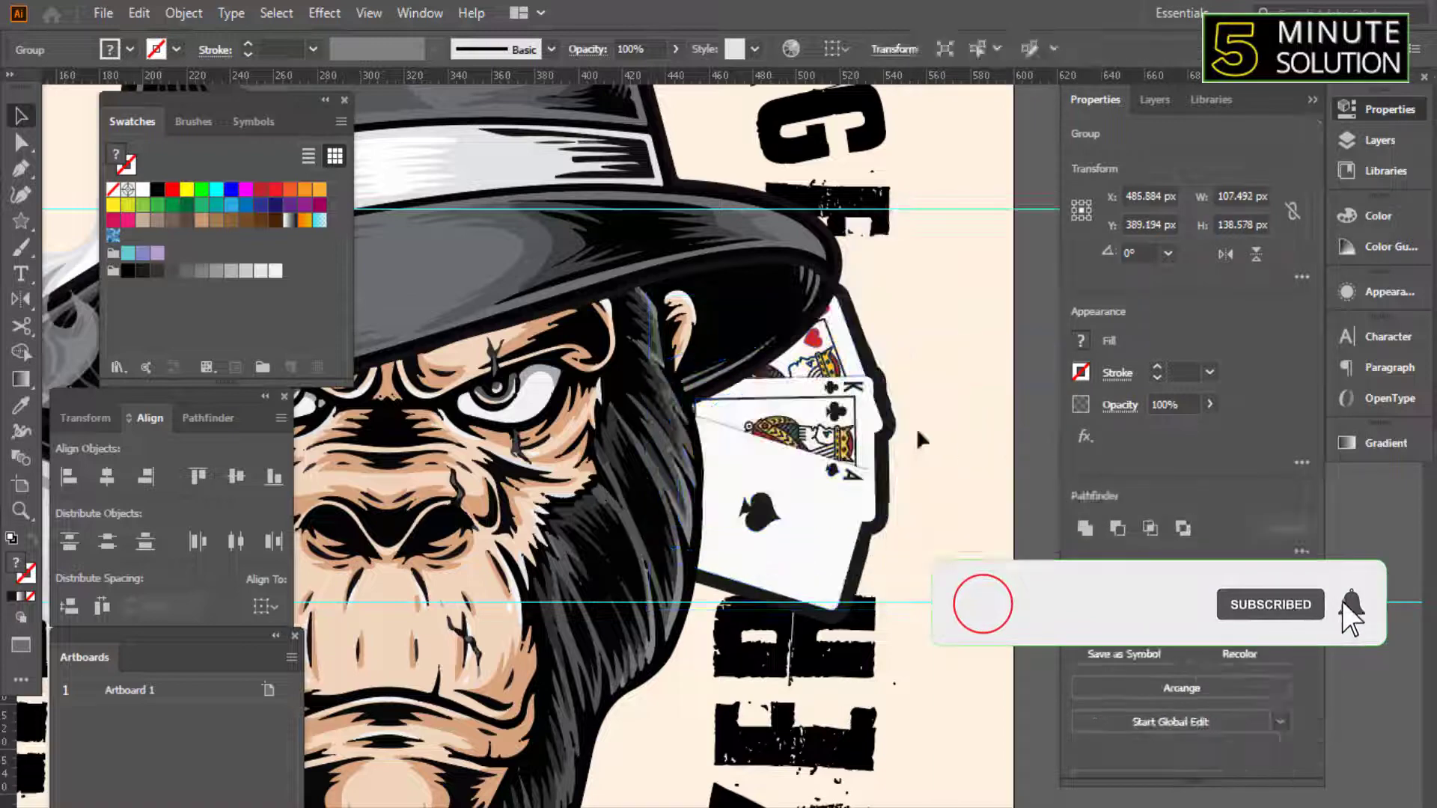
left_click(954, 423)
key("ctrl+z")
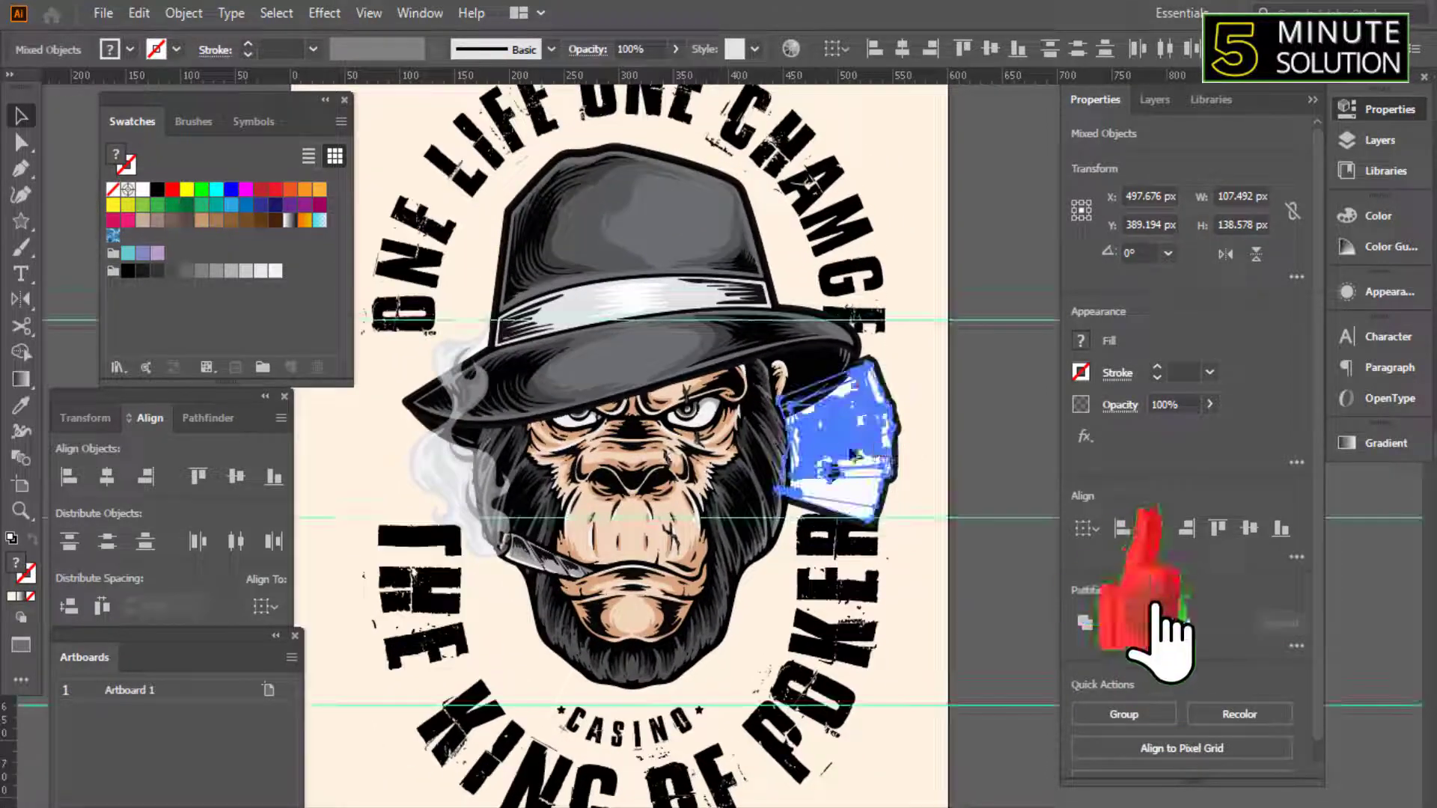
Move the copy left of the face and reflect it vertically into position.
left_click_drag(845, 441, 419, 442)
right_click(465, 450)
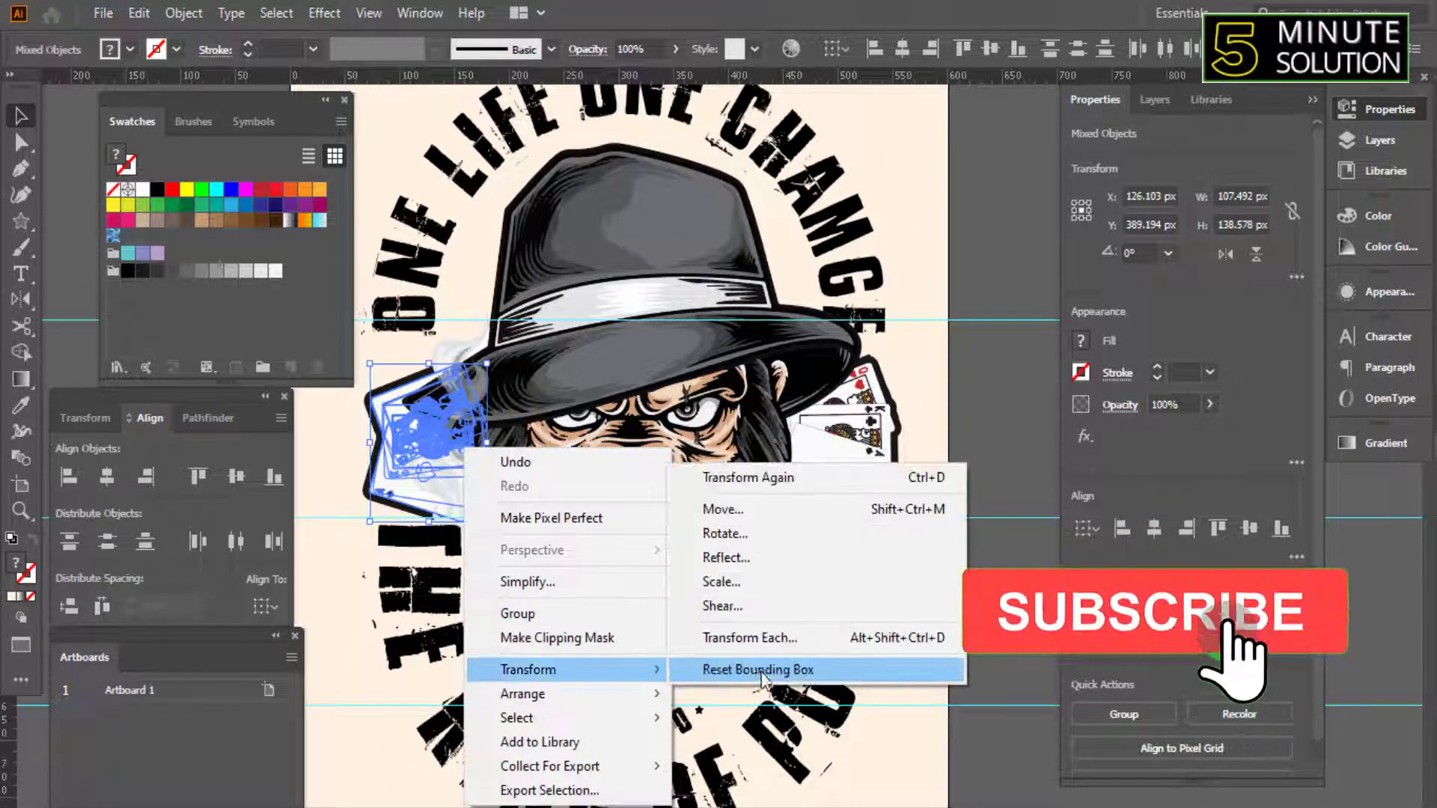
left_click(663, 569)
left_click(726, 552)
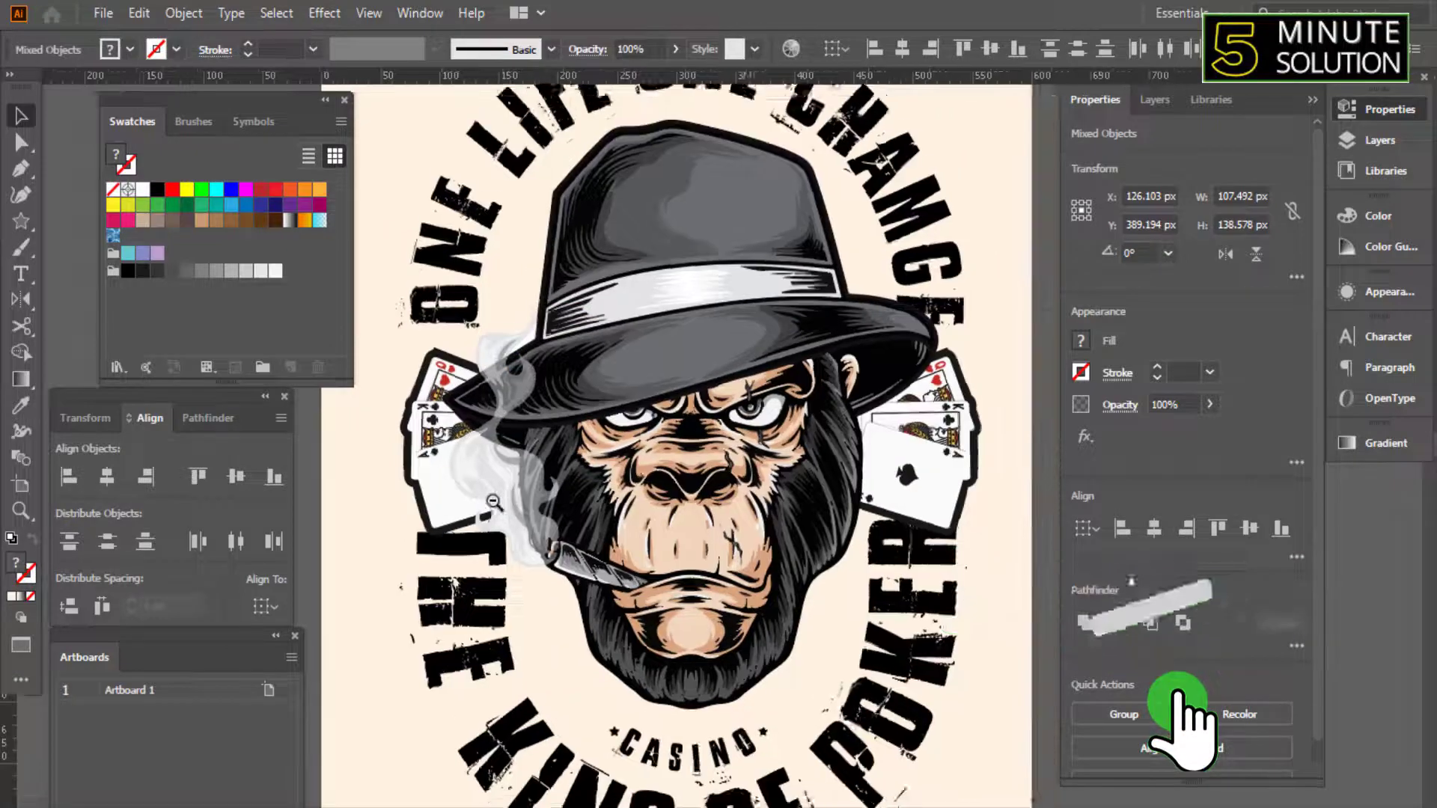
left_click_drag(434, 502, 428, 501)
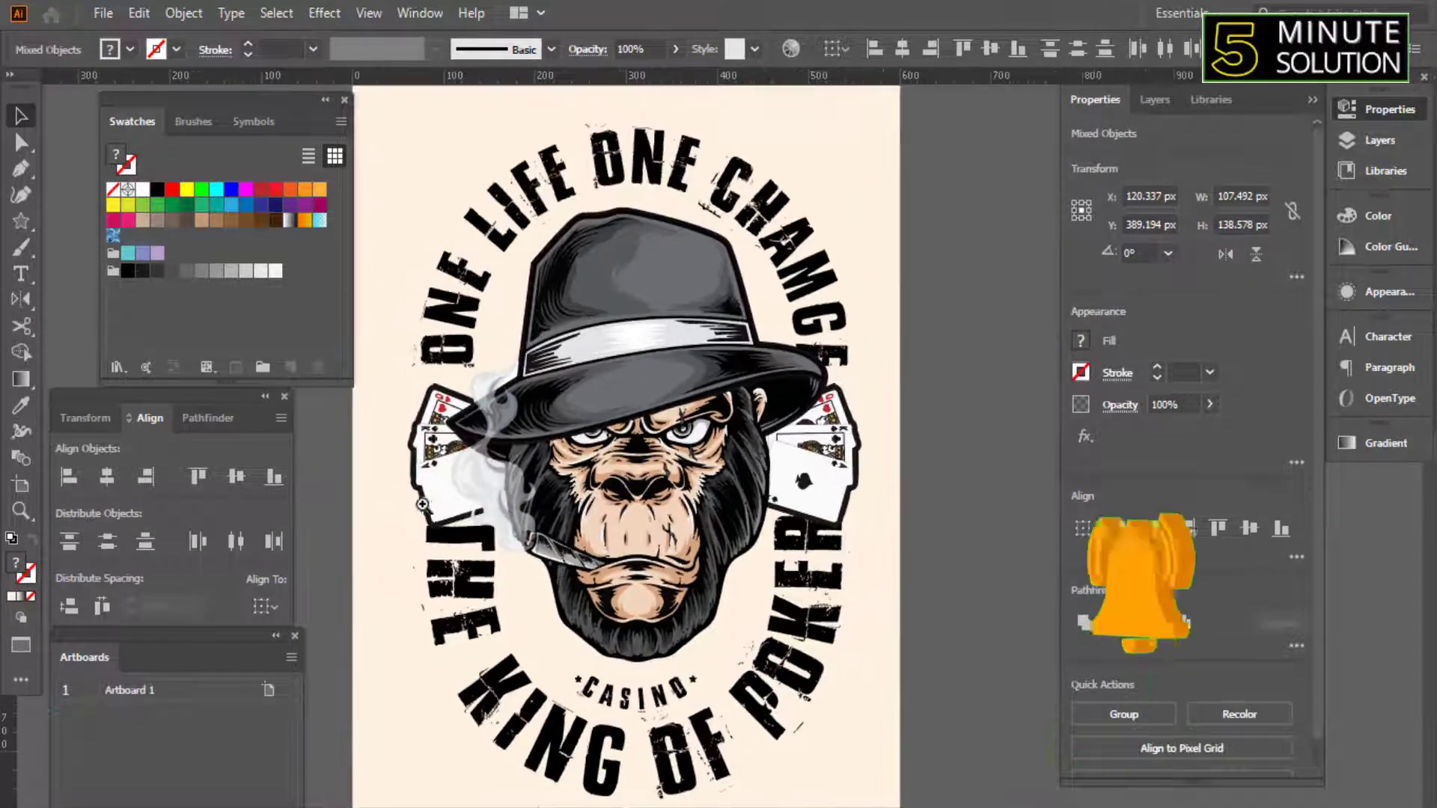
scroll(807, 537, "down", 3)
Reduce the Offset Path on both card outlines to a thinner 4 px.
left_click(972, 720)
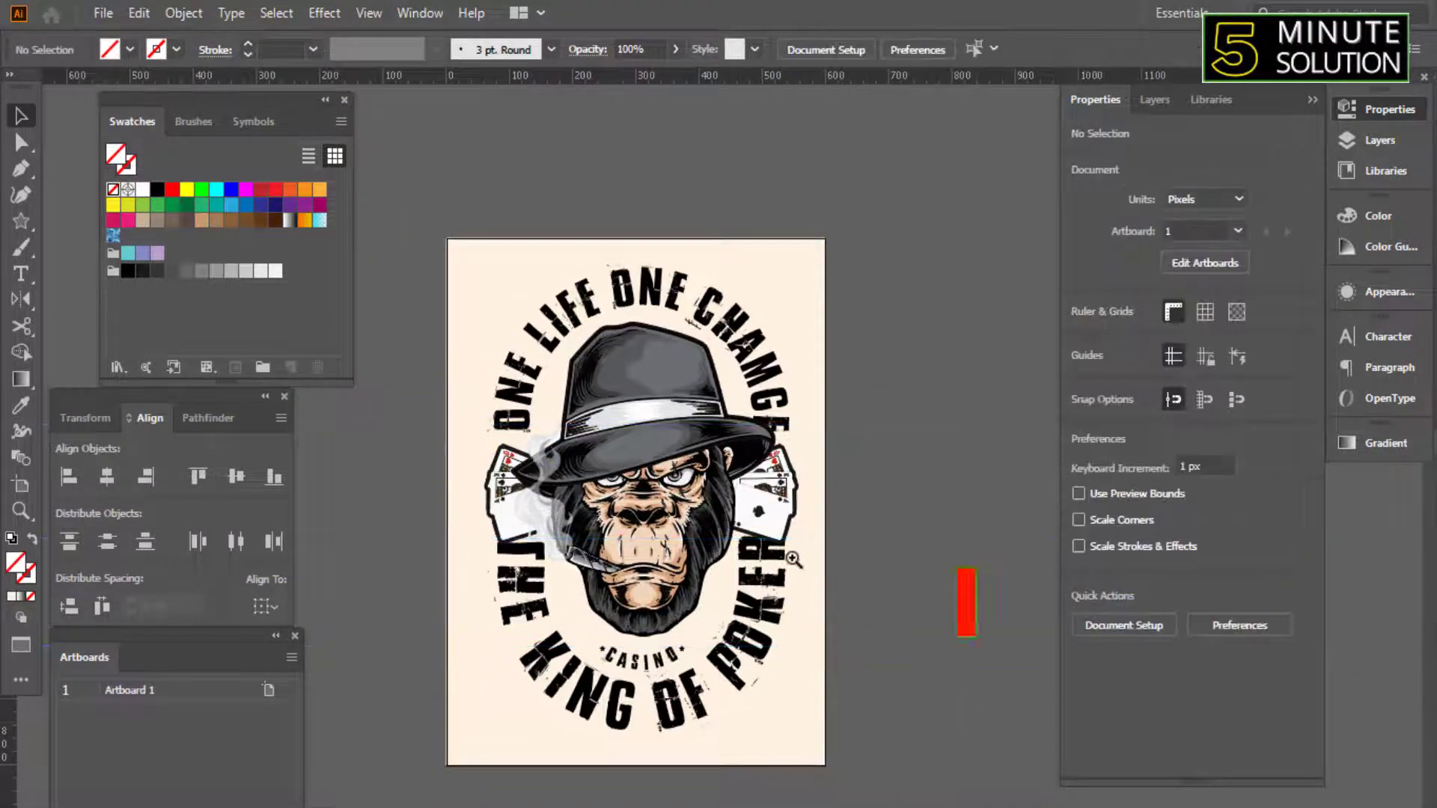
key("ctrl+plus")
key("ctrl+plus")
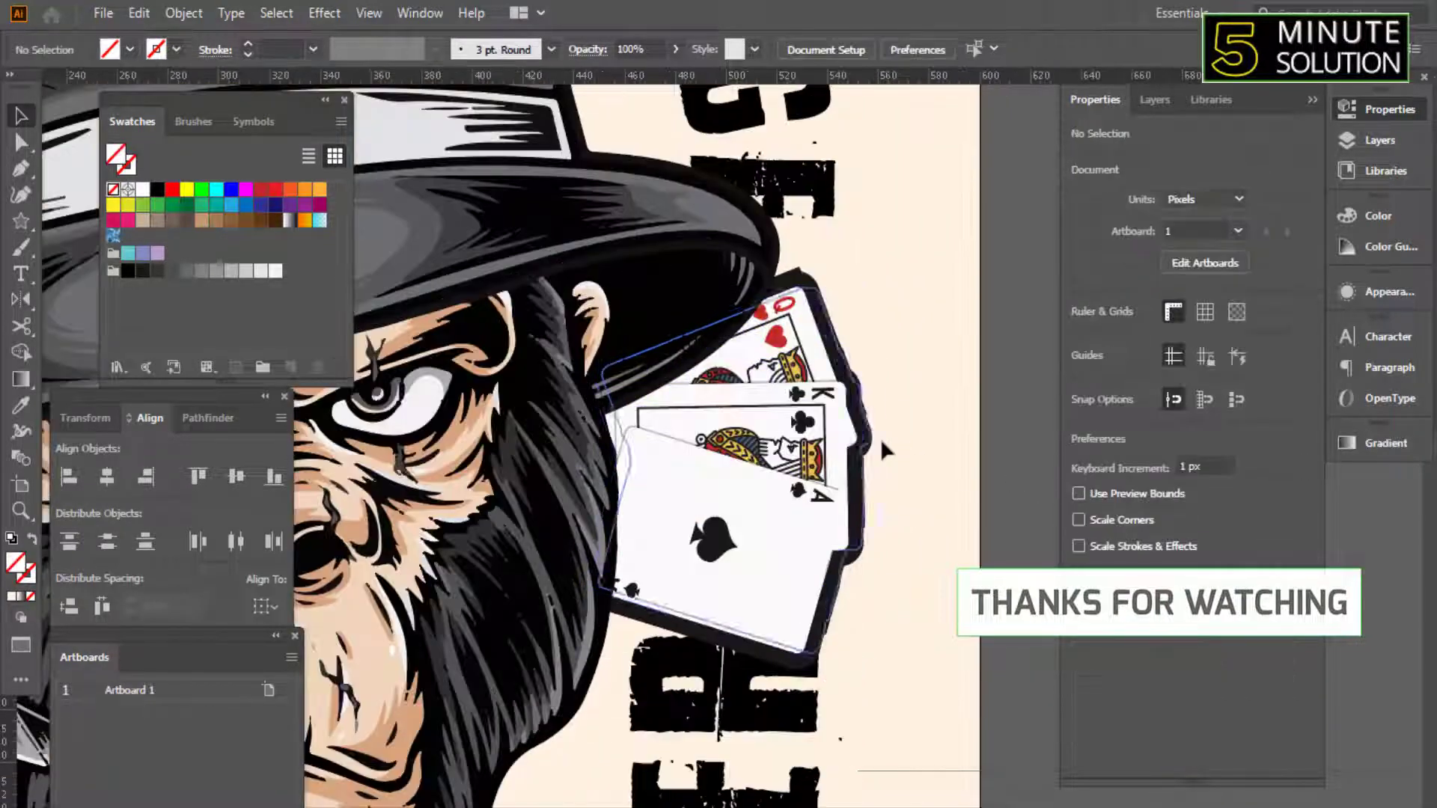
left_click(881, 445)
left_click(1141, 437)
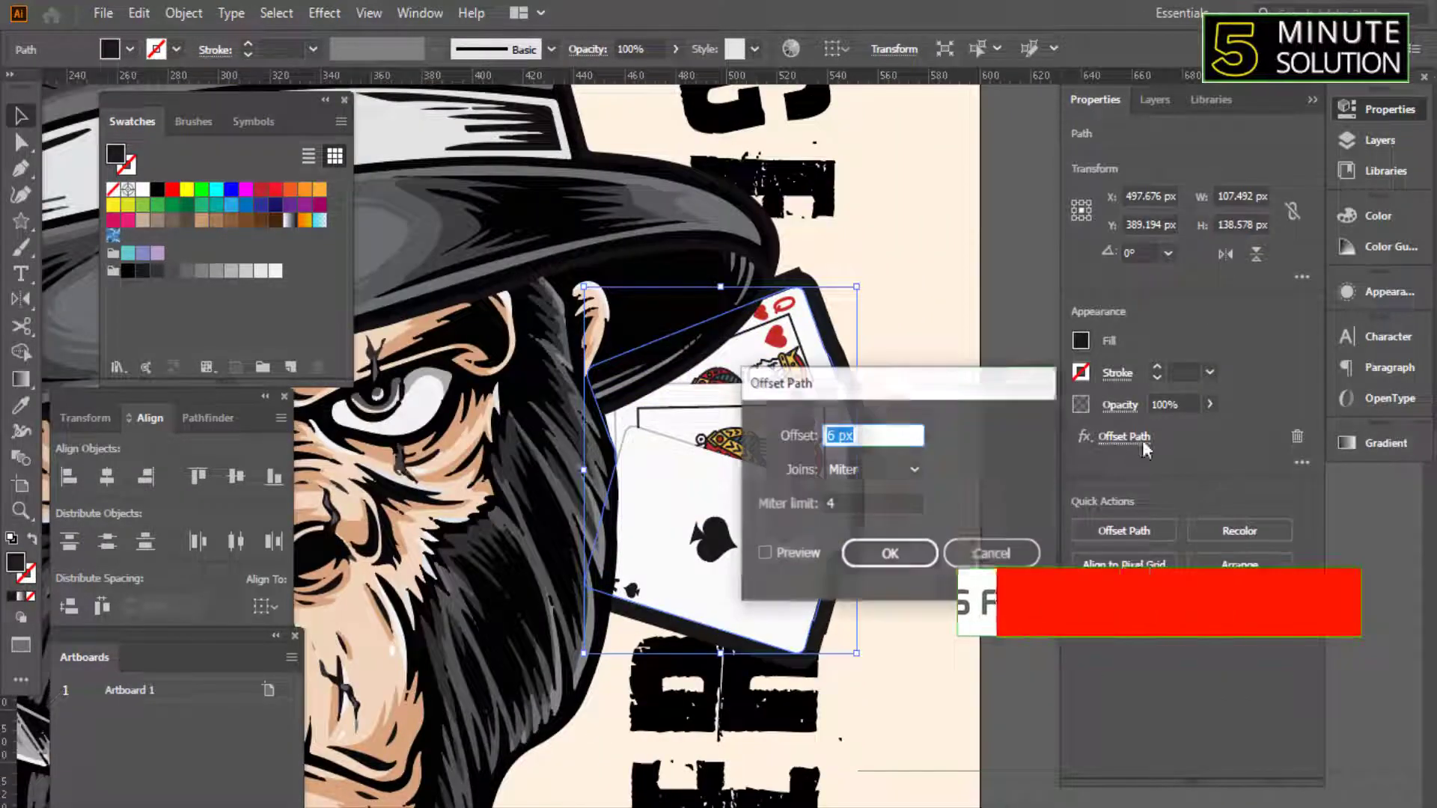
left_click_drag(894, 392, 1168, 396)
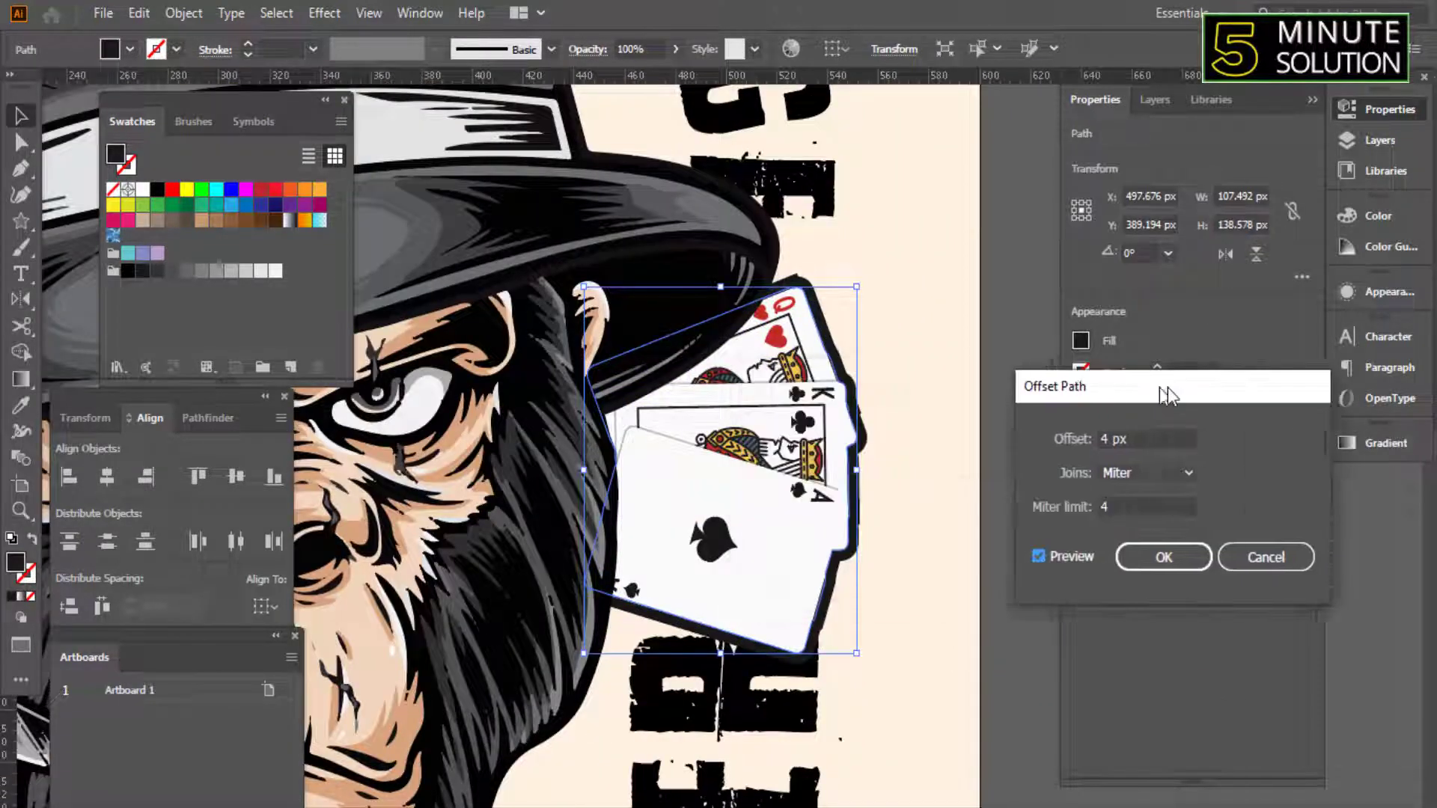
left_click(1172, 556)
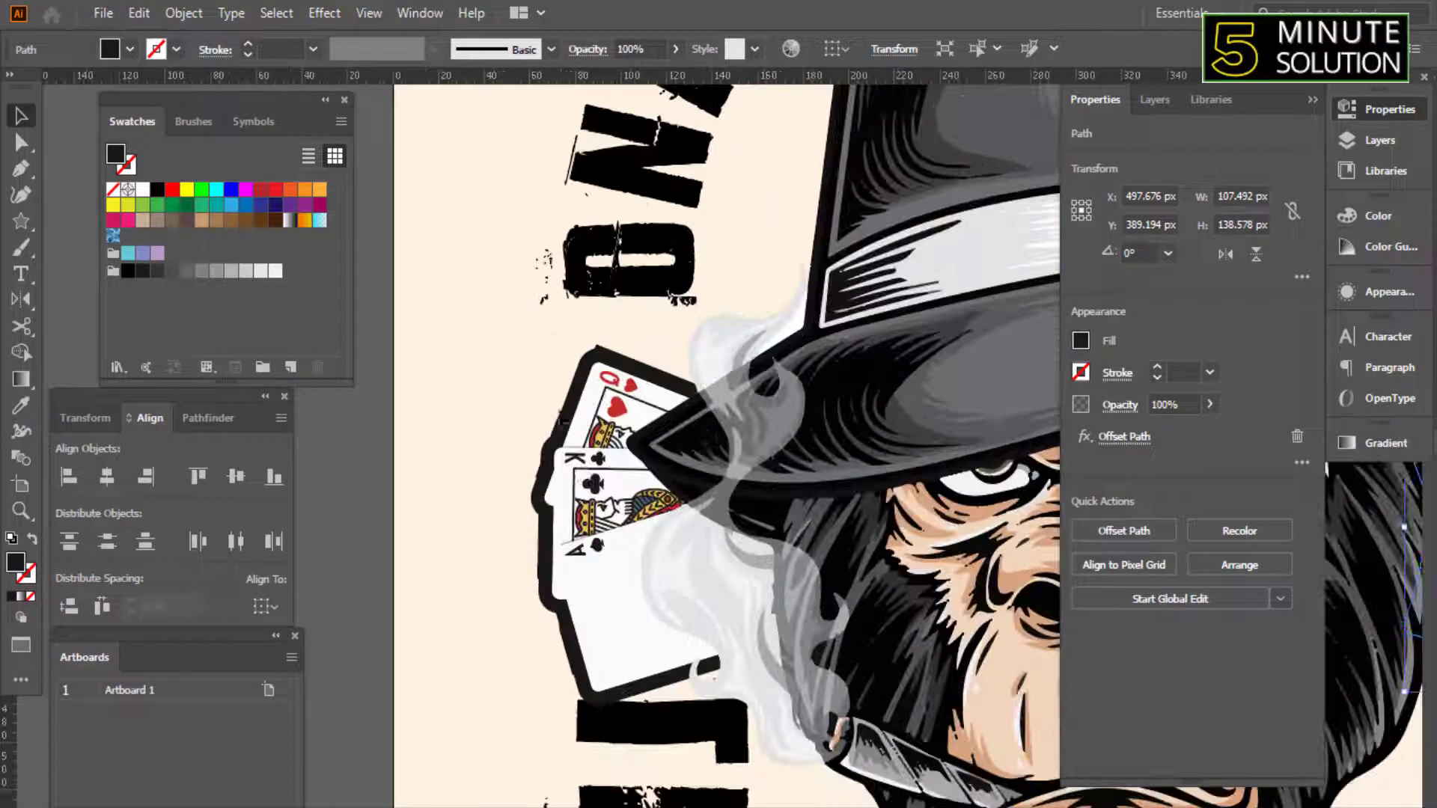
left_click(1130, 437)
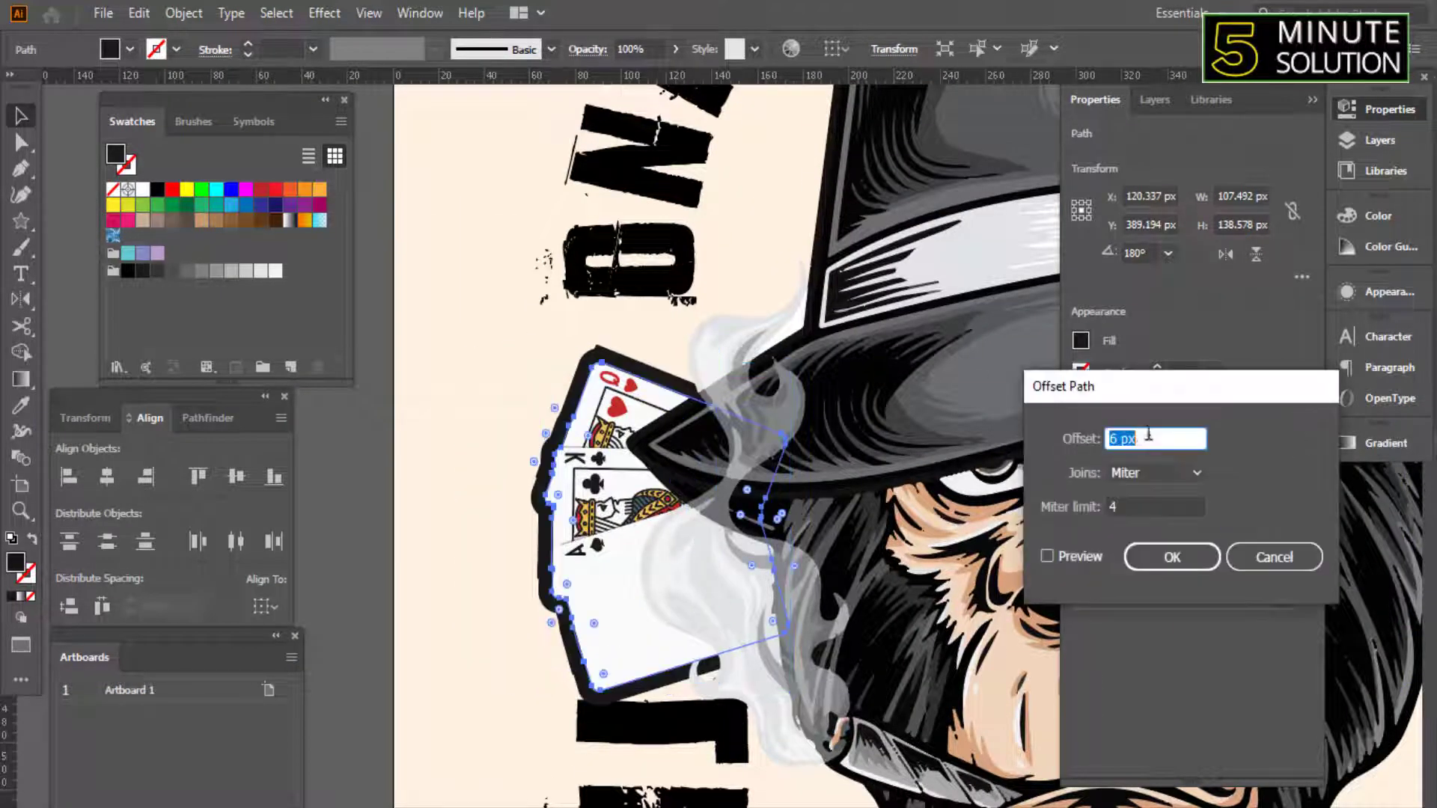
key("Return")
Check both card hands together, then place a Pen anchor right of the chin.
left_click(448, 528)
scroll(447, 528, "right", 2)
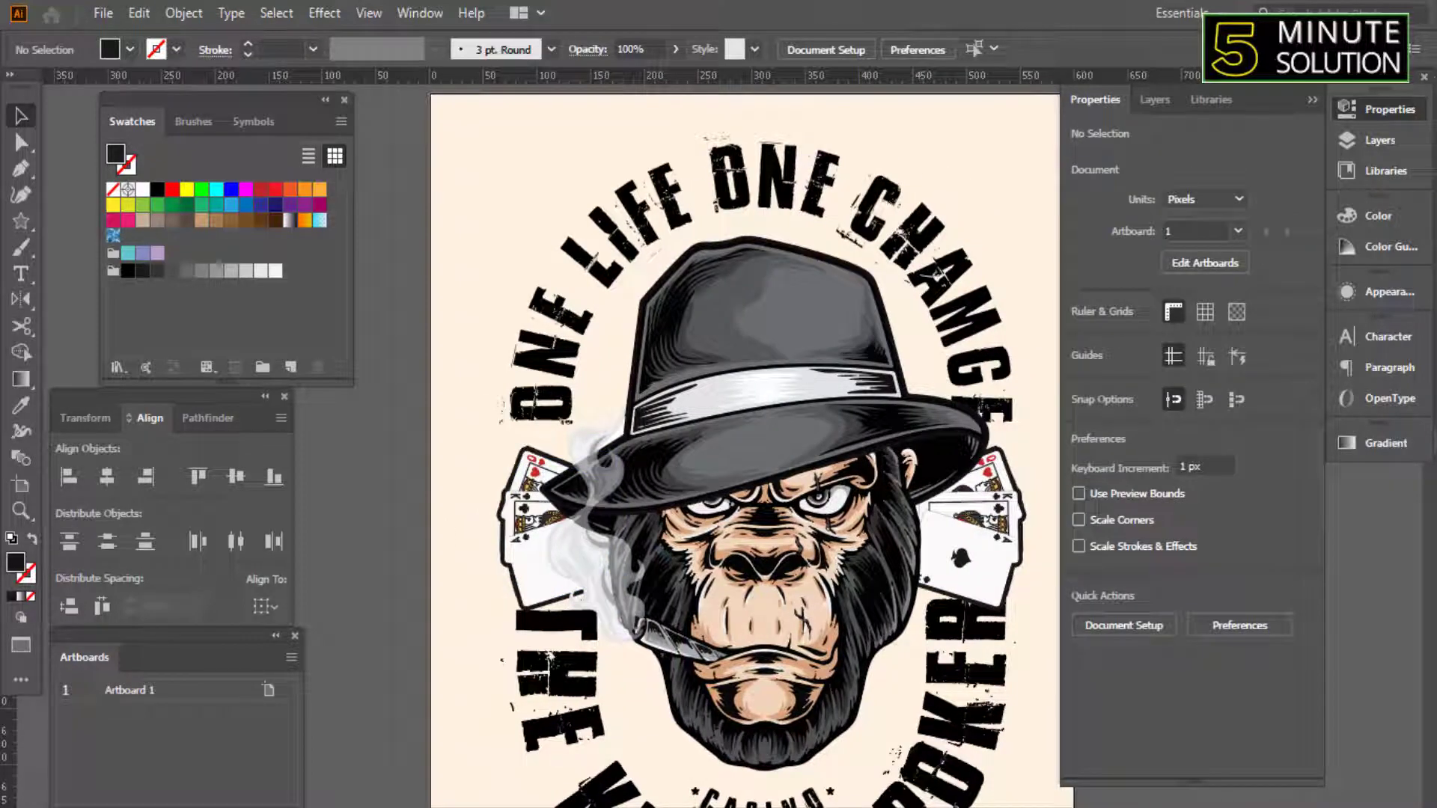
scroll(492, 599, "down", 2)
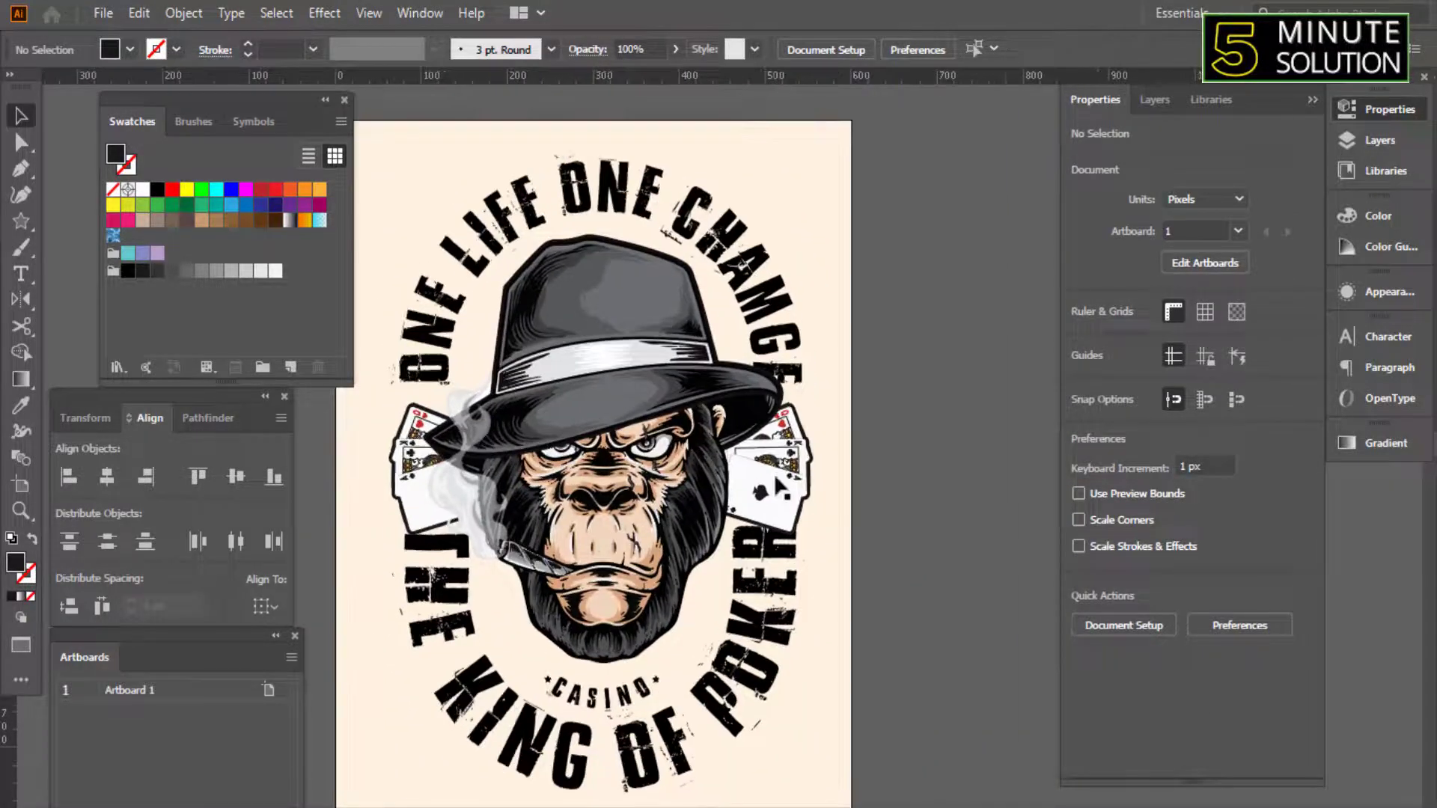
left_click(763, 468)
left_click(411, 484)
left_click(784, 494, "shift")
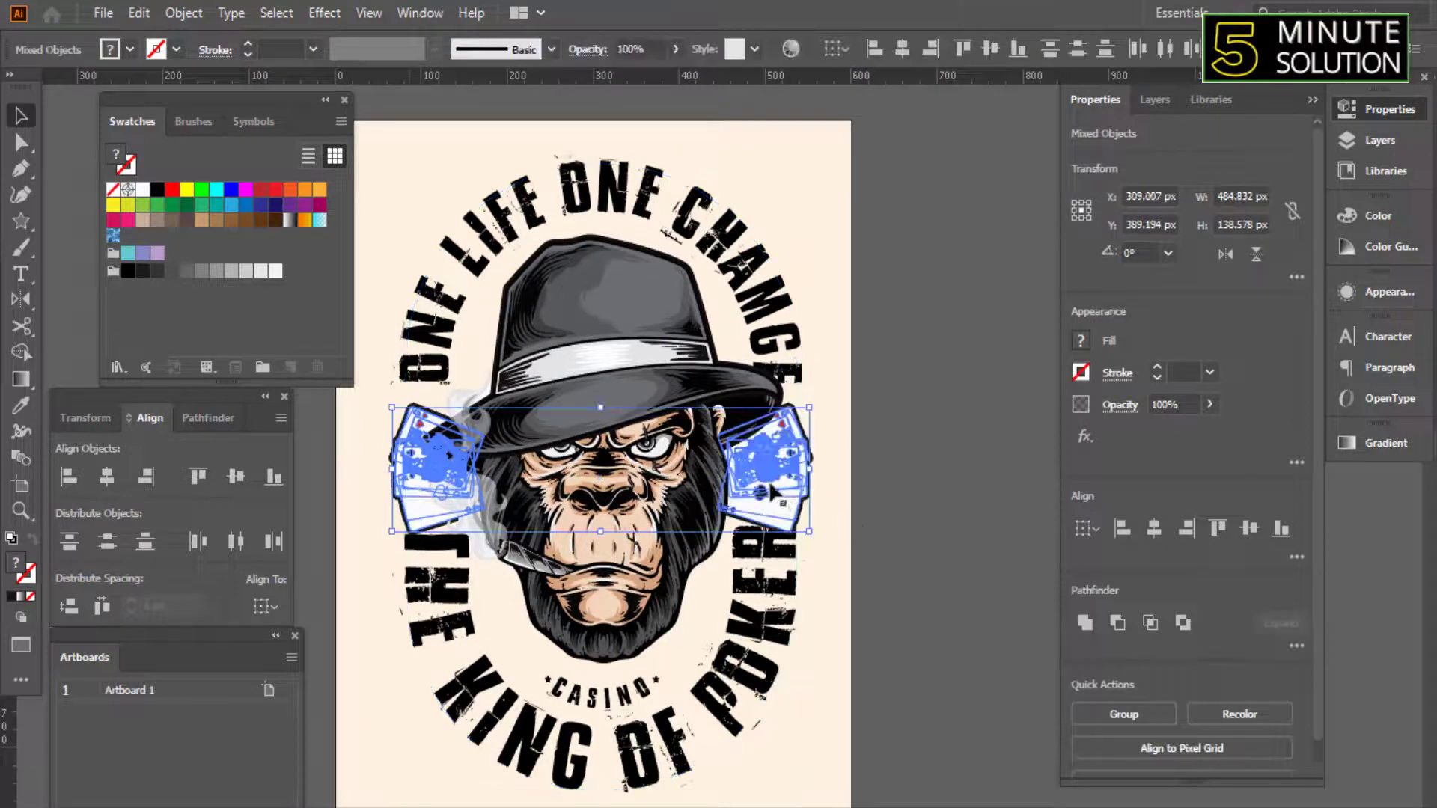
scroll(730, 503, "up", 1)
scroll(729, 502, "down", 2)
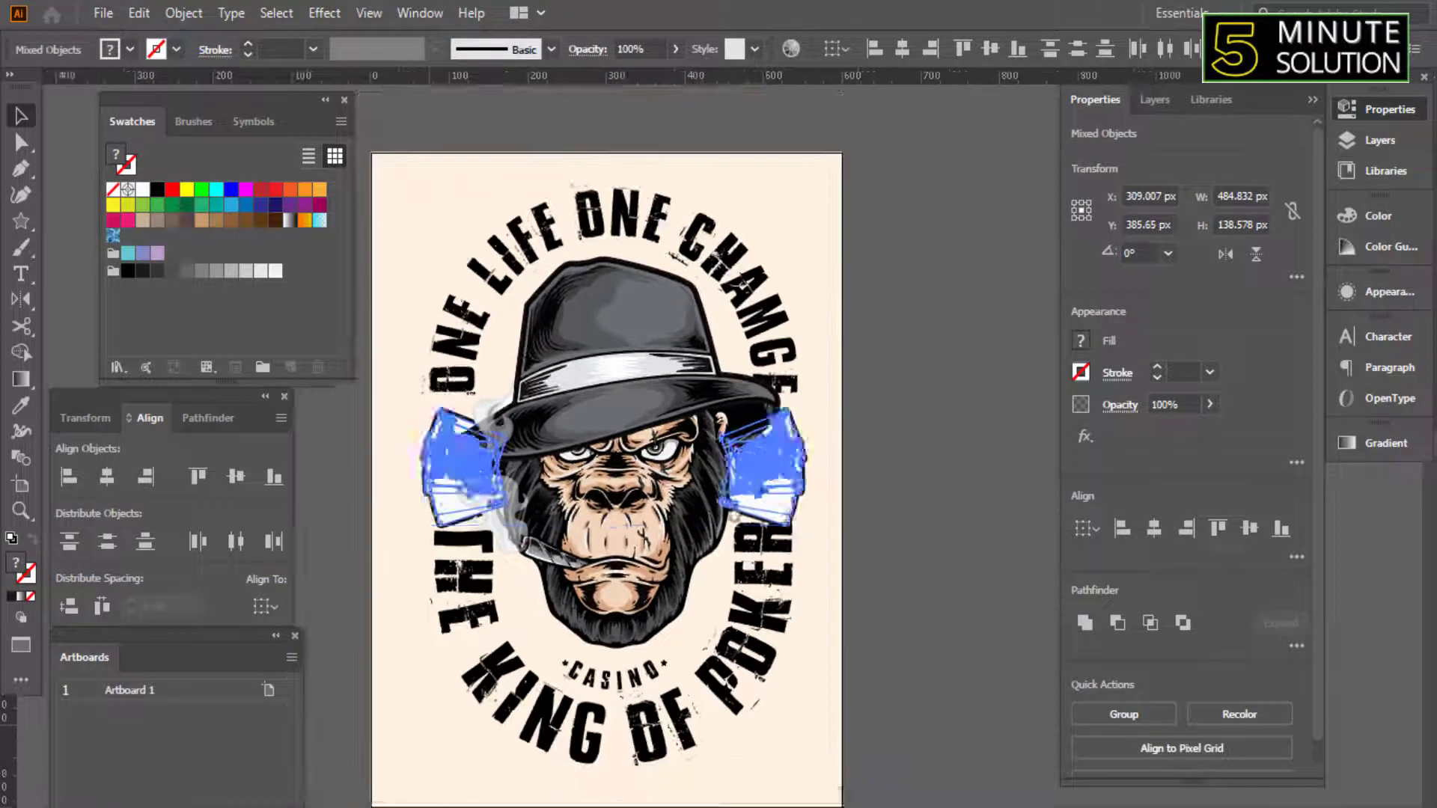
scroll(904, 494, "up", 1)
left_click(920, 471)
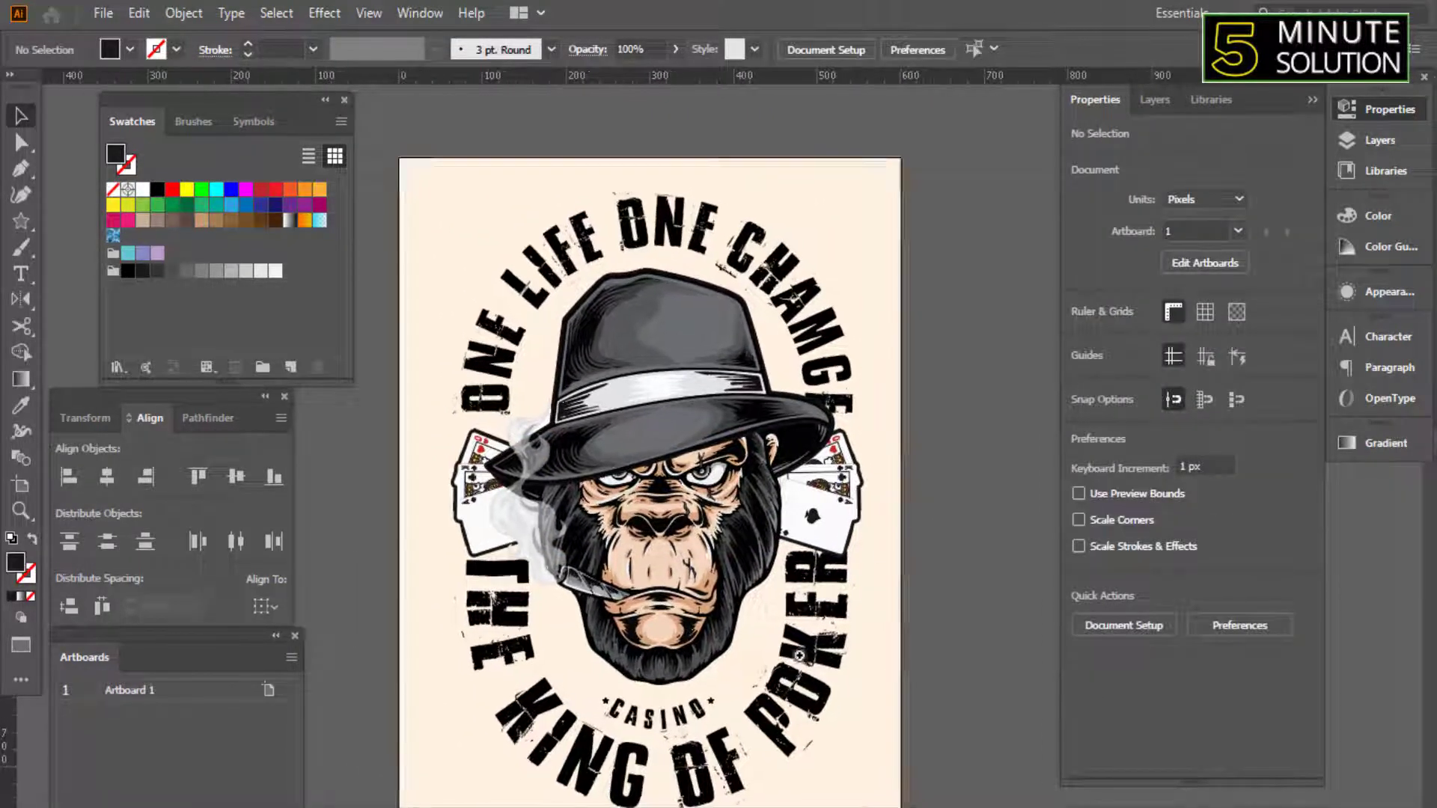
scroll(798, 524, "up", 2)
key("p")
left_click(754, 554)
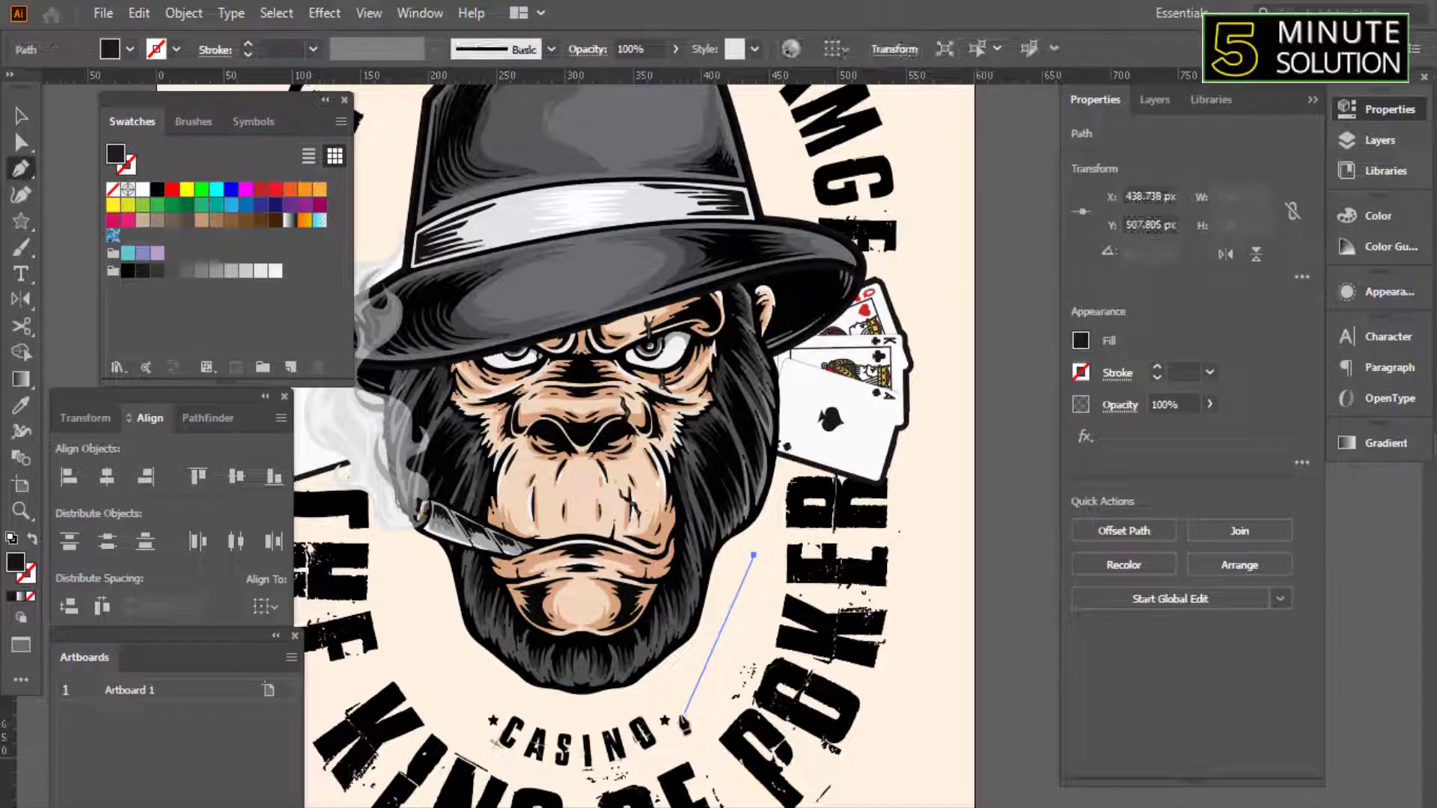
Draw a curve from beside the chin toward CASINO as a black stroke with no fill.
key("ctrl+z")
key("v")
left_click(572, 741)
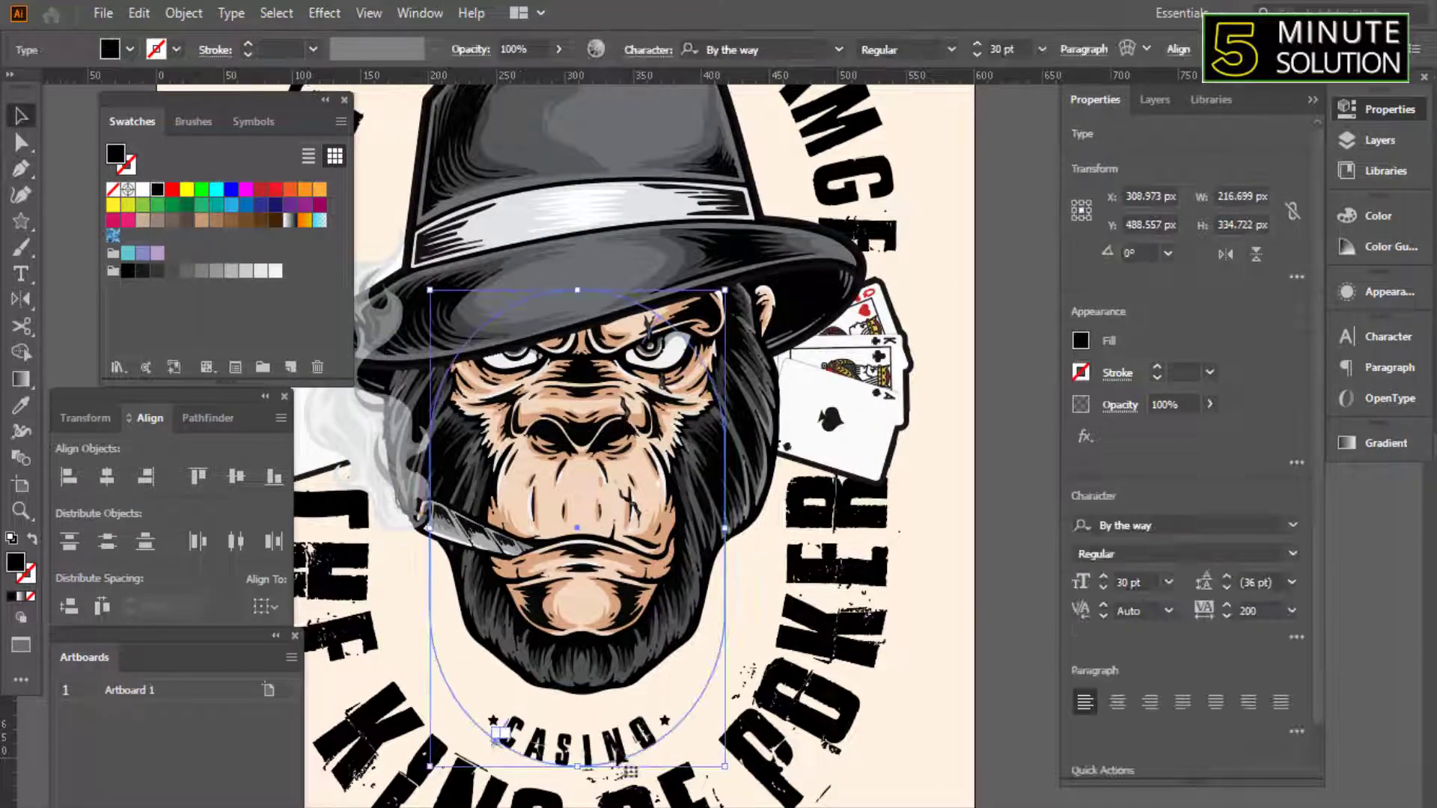
key("p")
key("ctrl+y")
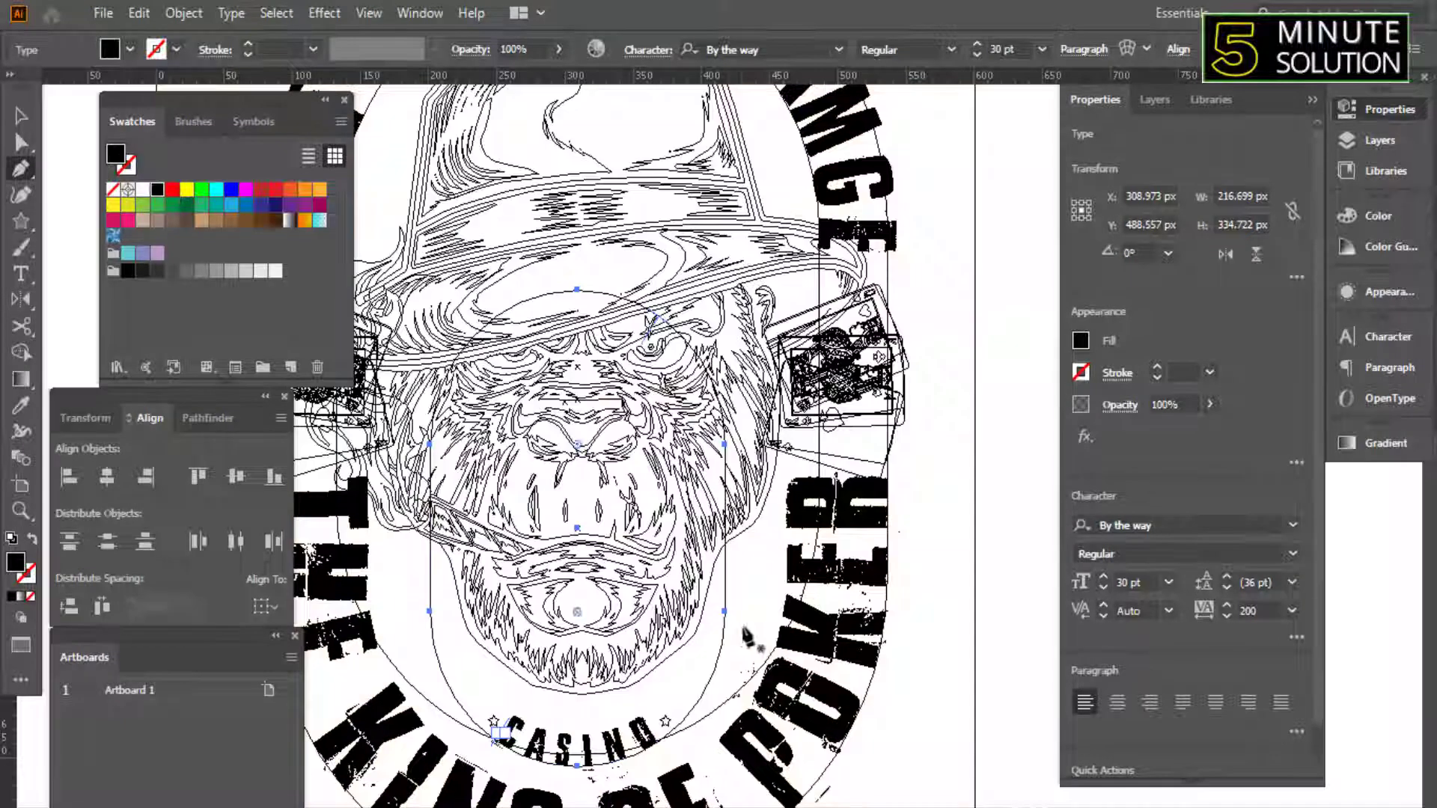
key("ctrl+shift+a")
left_click(723, 624)
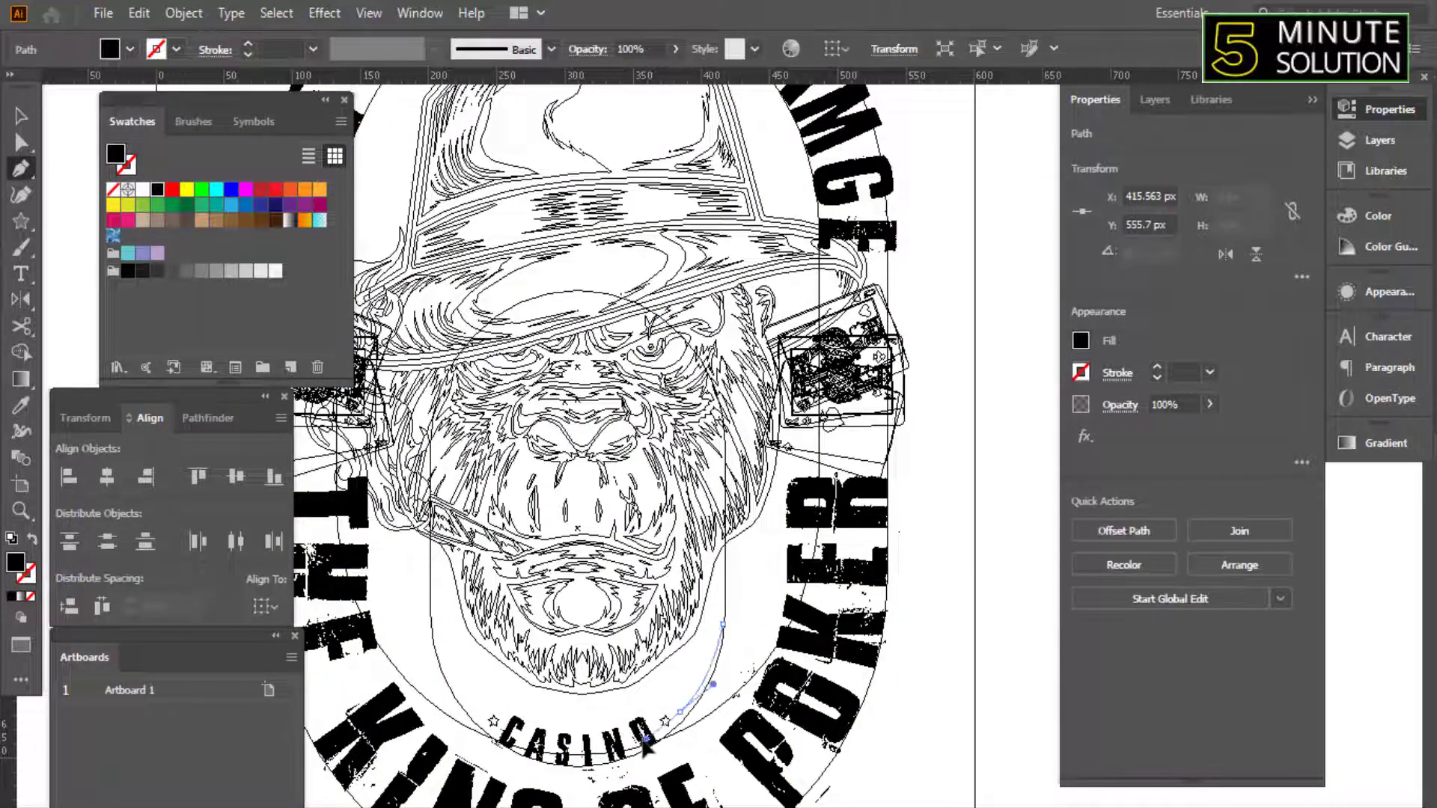
mouse_move(679, 710)
left_mouse_down()
mouse_move(655, 723)
mouse_move(667, 732)
left_mouse_up()
key("ctrl+y")
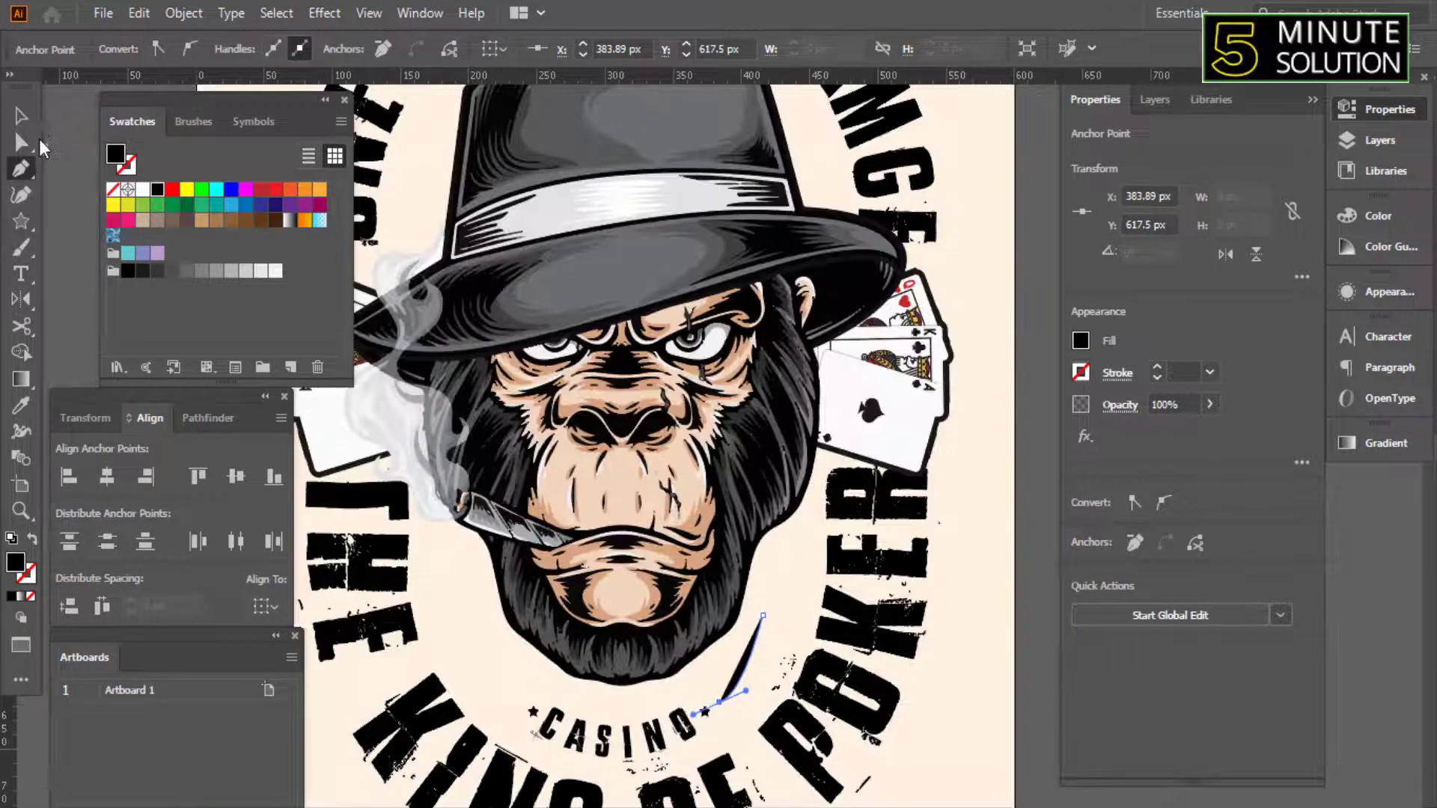
left_click(20, 117)
left_click(33, 539)
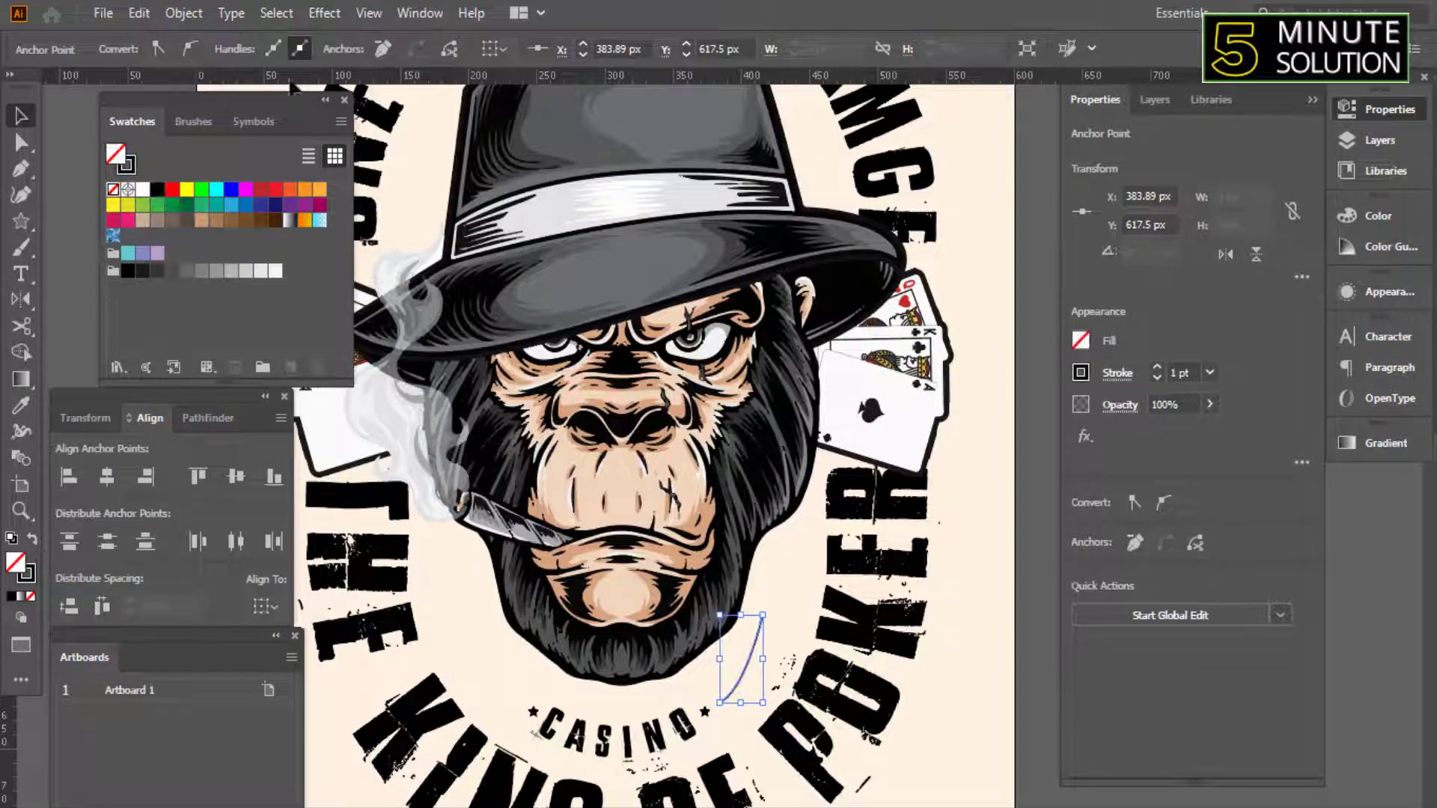
Inspect and select the curve's end anchors with Direct Selection.
left_click(756, 582)
left_click(741, 658)
scroll(741, 659, "up", 3)
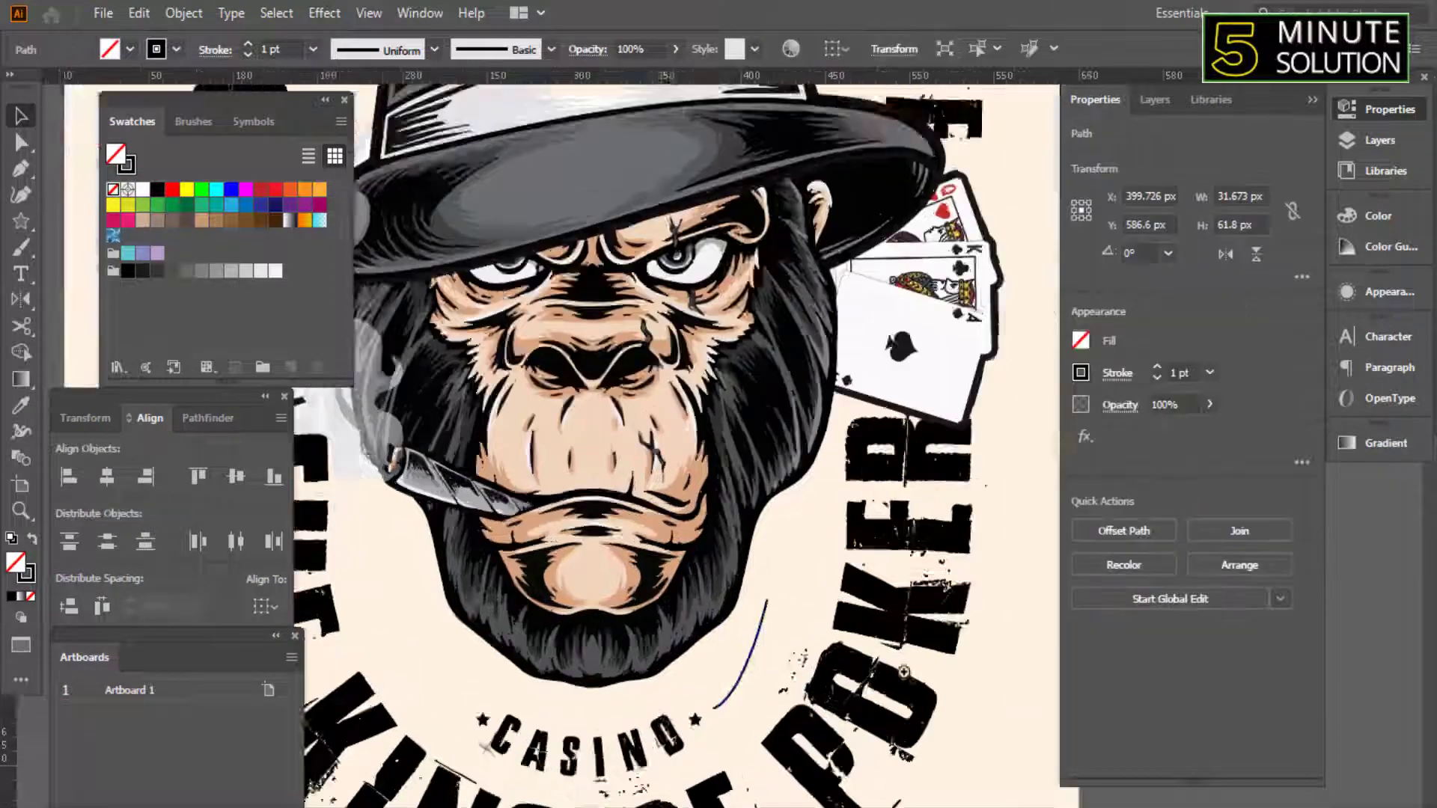
key("a")
left_click(749, 699)
scroll(763, 644, "down", 5)
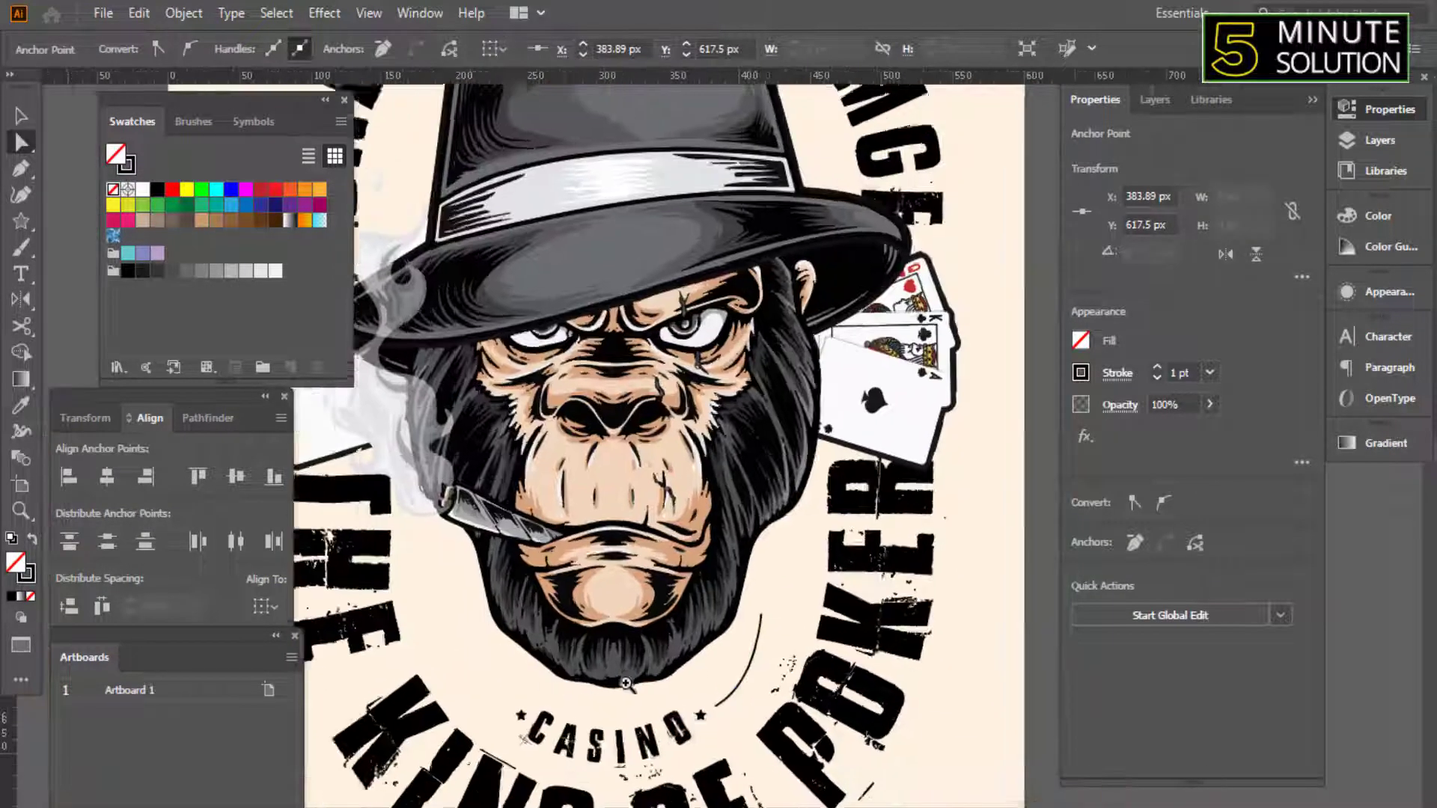
scroll(779, 607, "up", 4)
left_click(775, 598)
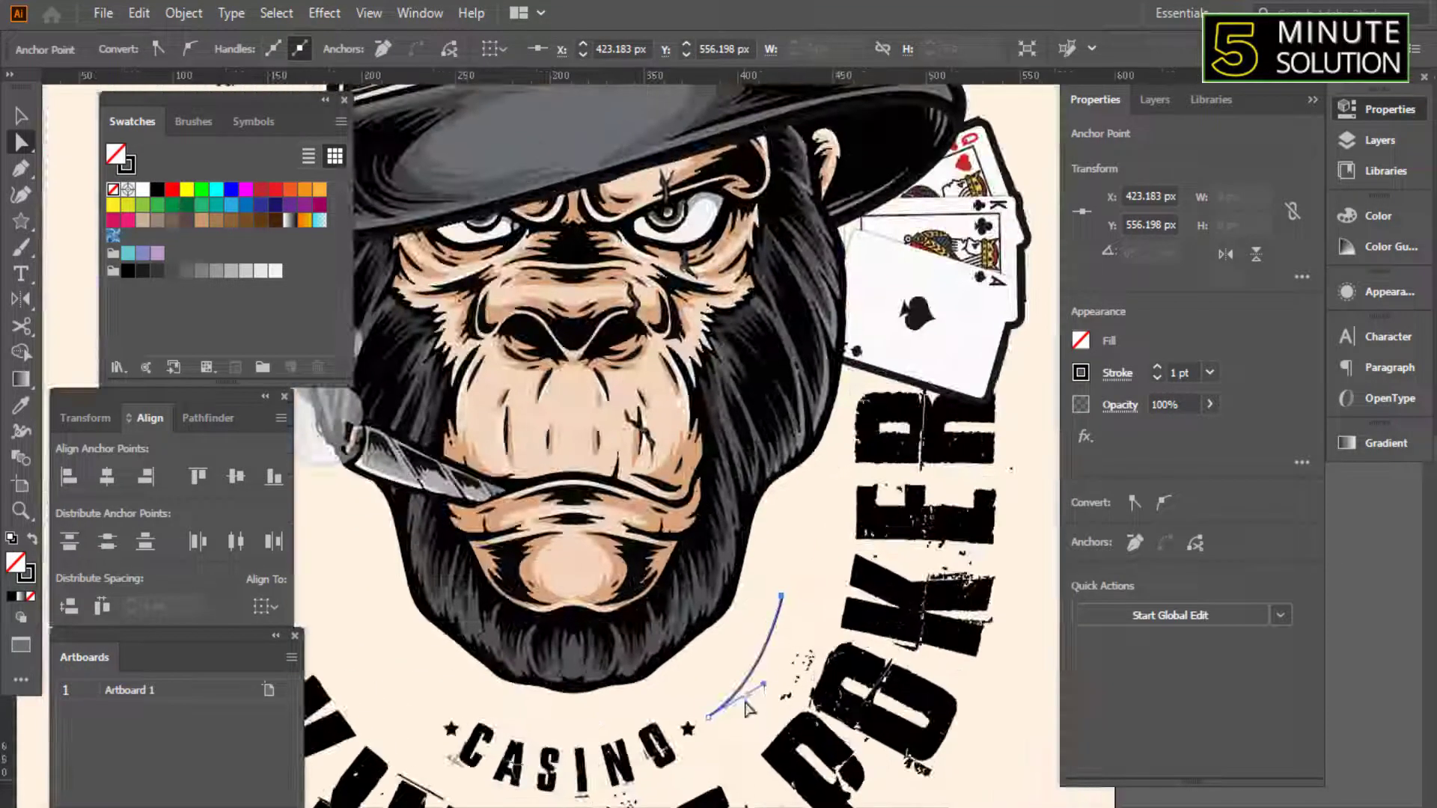
scroll(722, 674, "down", 2)
scroll(624, 671, "up", 1)
key("v")
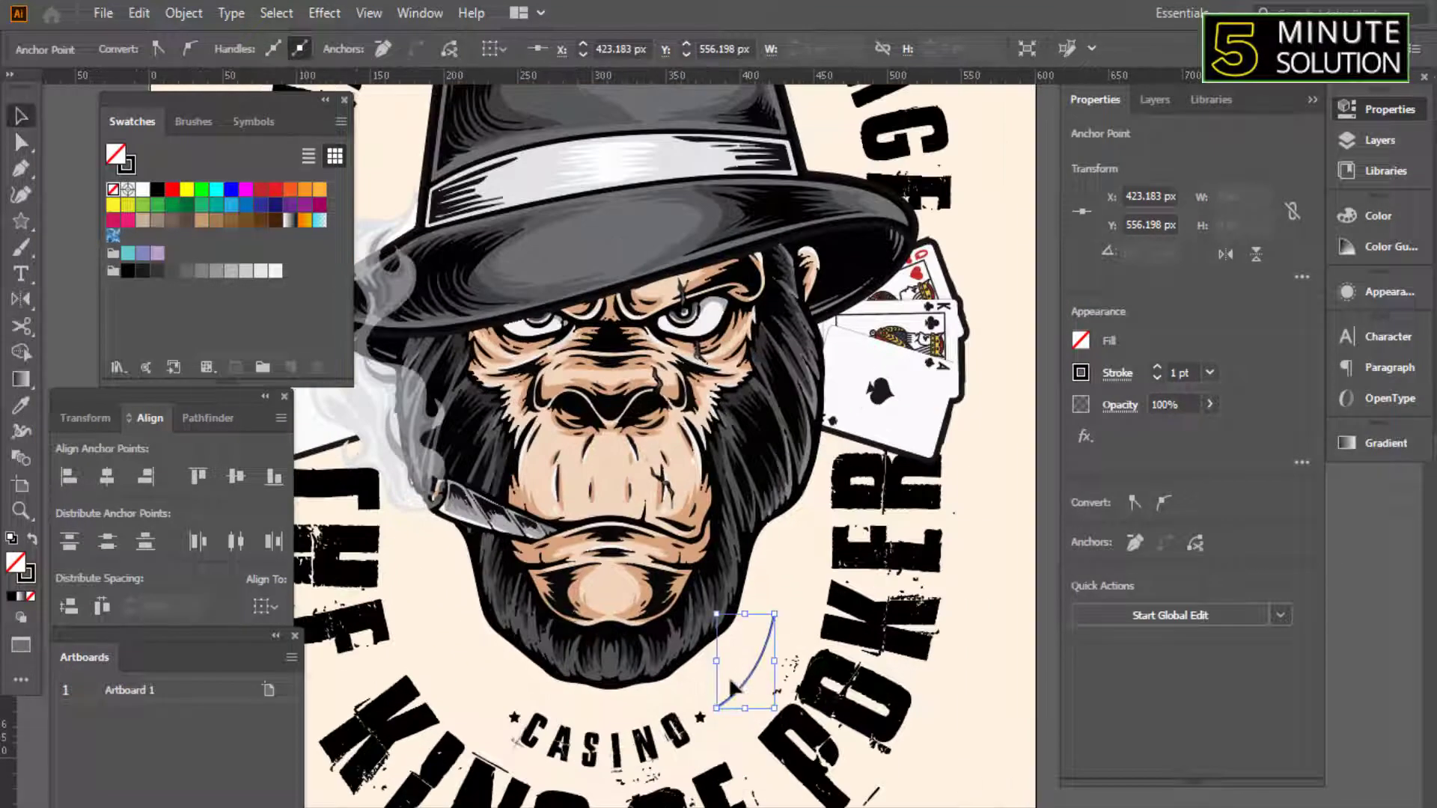
Give the curve a lens-shaped width profile and 3 pt stroke, then refine an anchor.
left_click(398, 56)
left_click(359, 79)
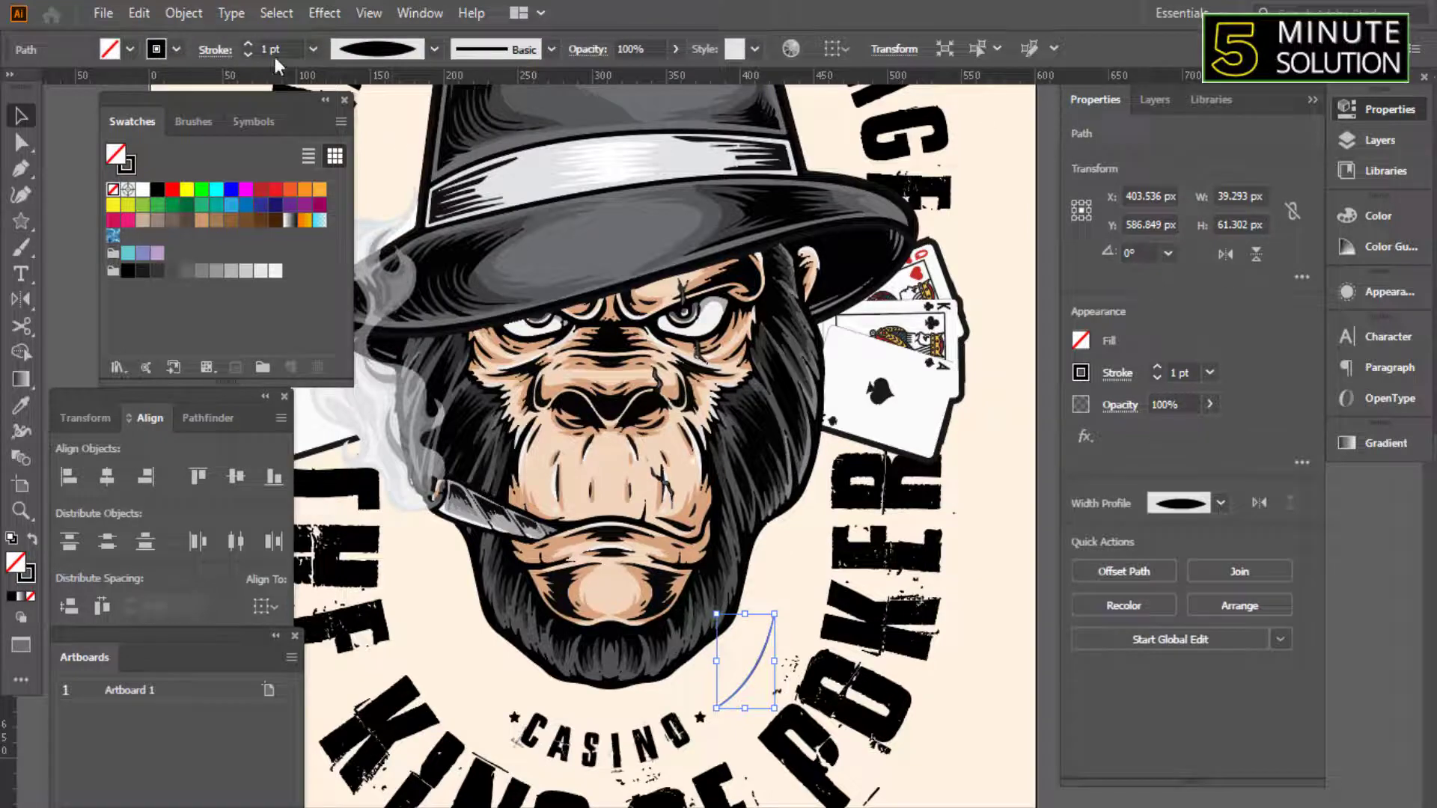
left_click(248, 44)
scroll(698, 683, "up", 4)
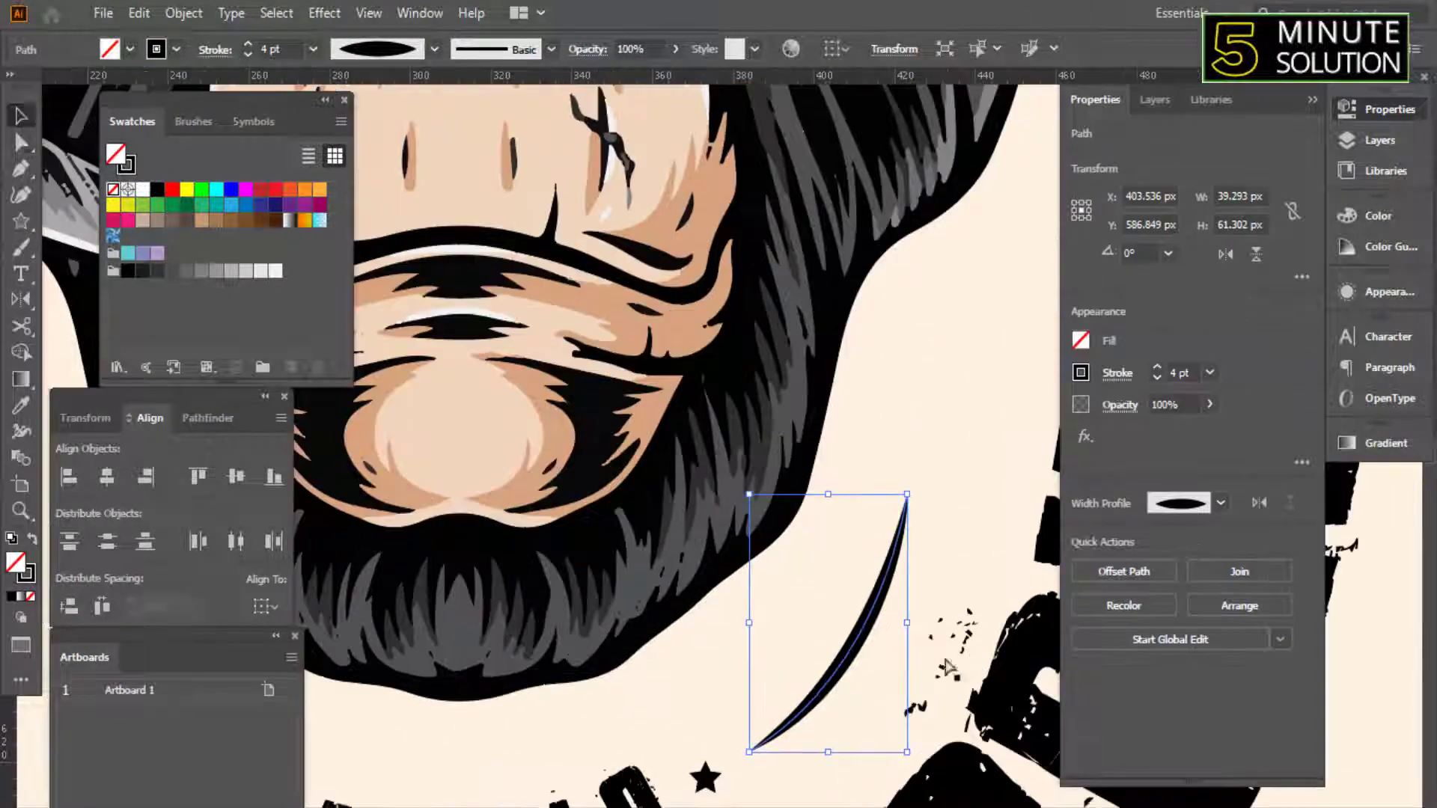
key("a")
left_click(749, 749)
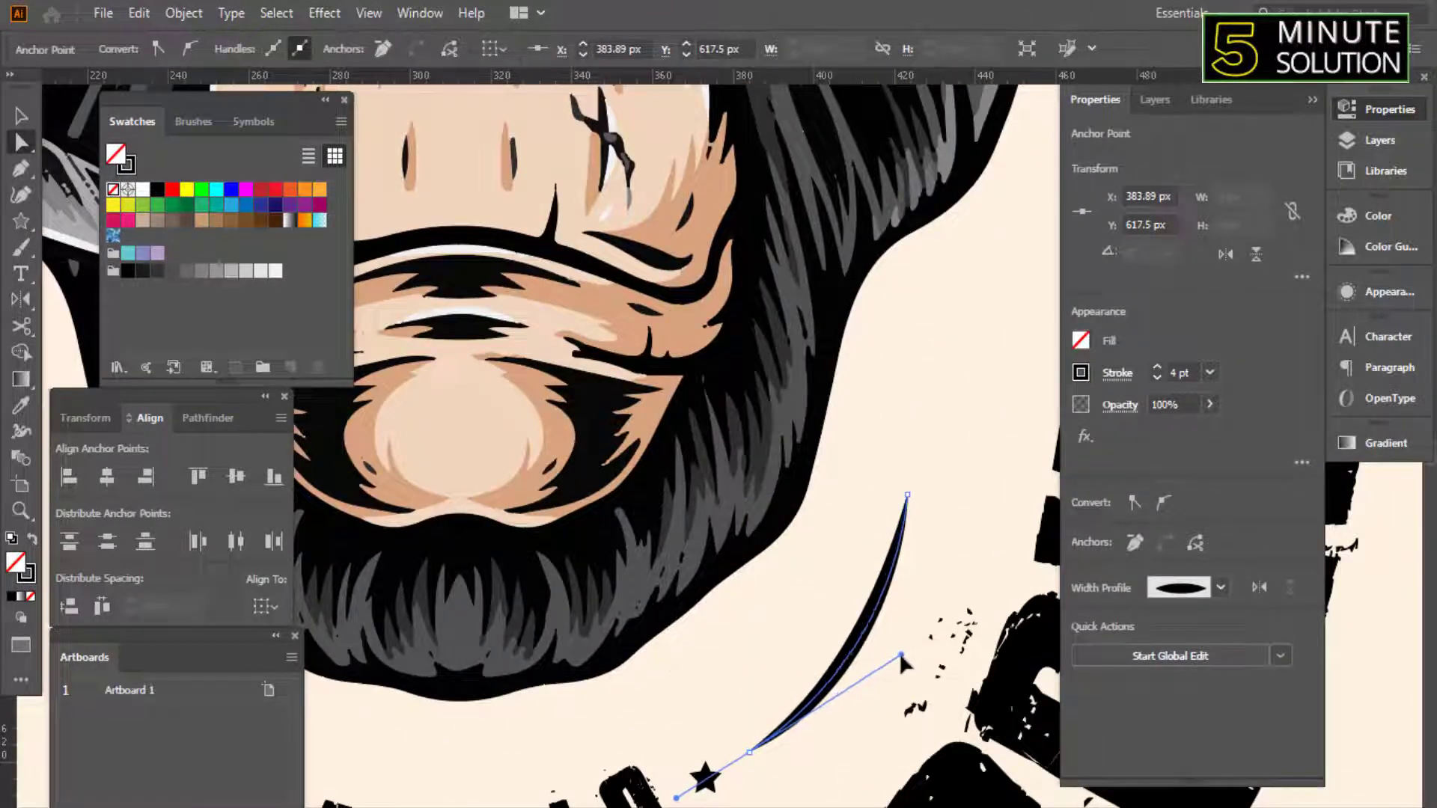
scroll(566, 660, "down", 5)
scroll(567, 660, "up", 1)
key("v")
left_click(867, 629)
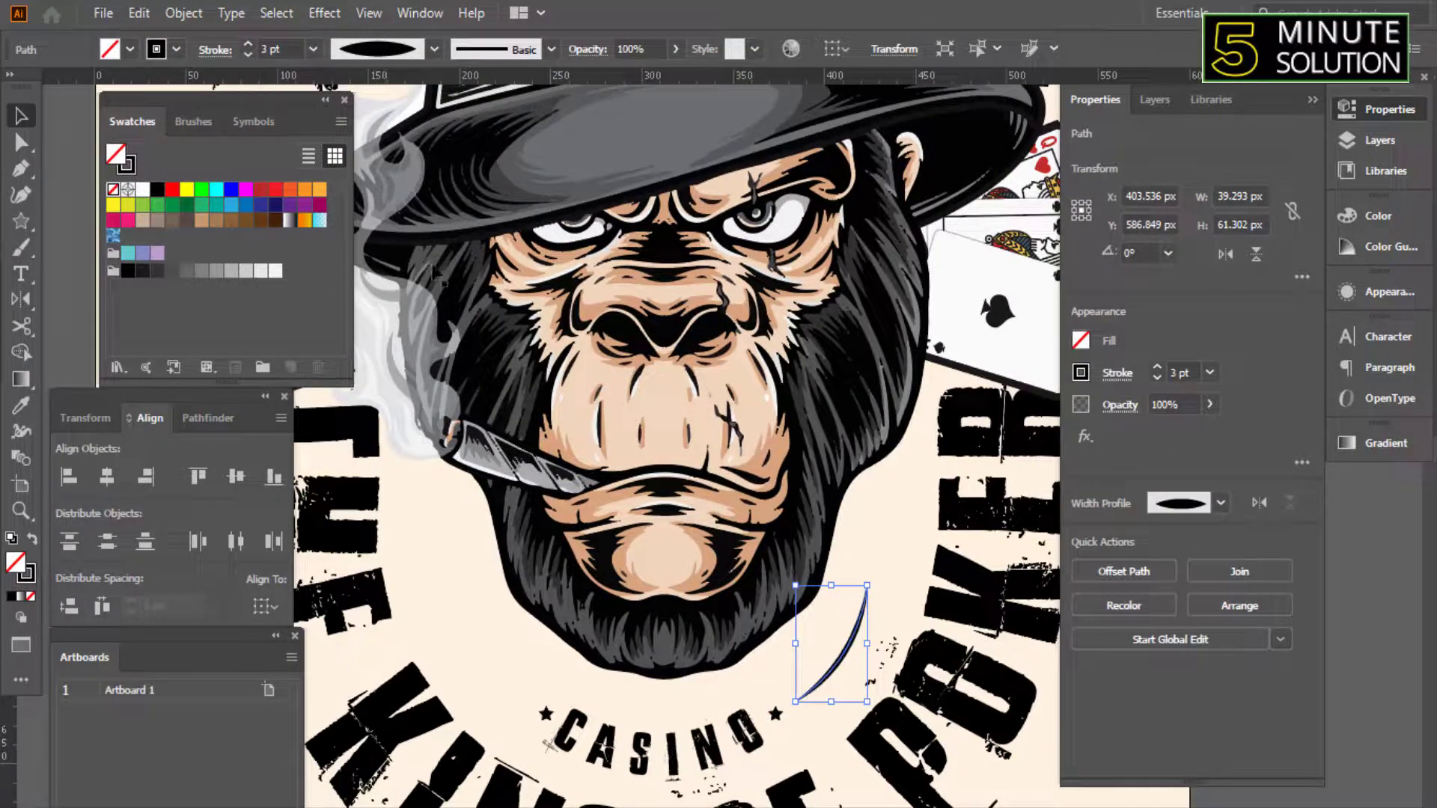
Drag a copy of the curve left of the chin and reflect it vertically.
left_click(859, 670)
right_click(524, 662)
mouse_move(859, 670)
left_mouse_down()
mouse_move(533, 664)
mouse_move(505, 684)
left_mouse_up()
left_click(785, 599)
left_click(722, 554)
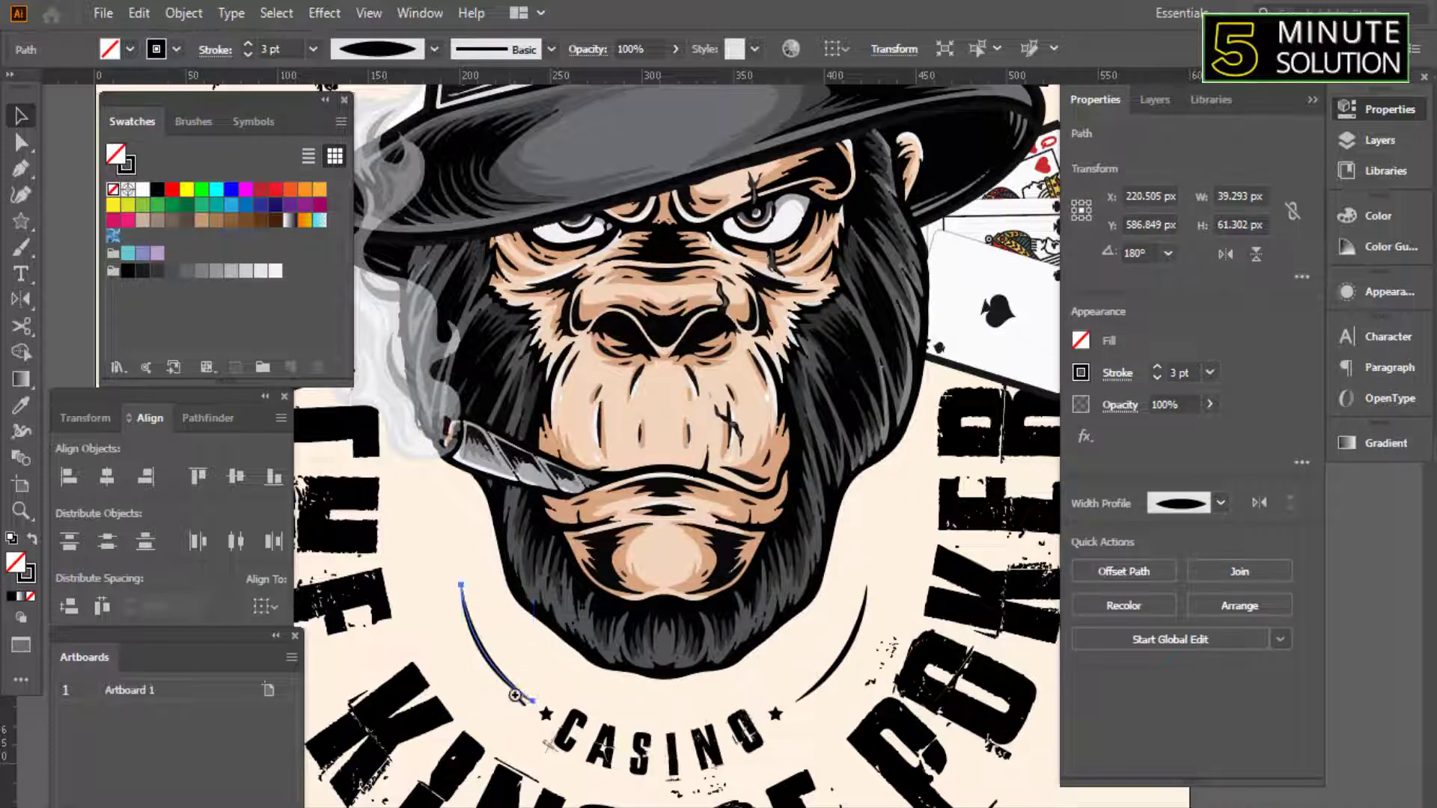
Zoom around the poster to check both curves framing CASINO.
scroll(509, 685, "up", 3, "alt")
left_click(487, 702)
scroll(487, 702, "down", 2, "alt")
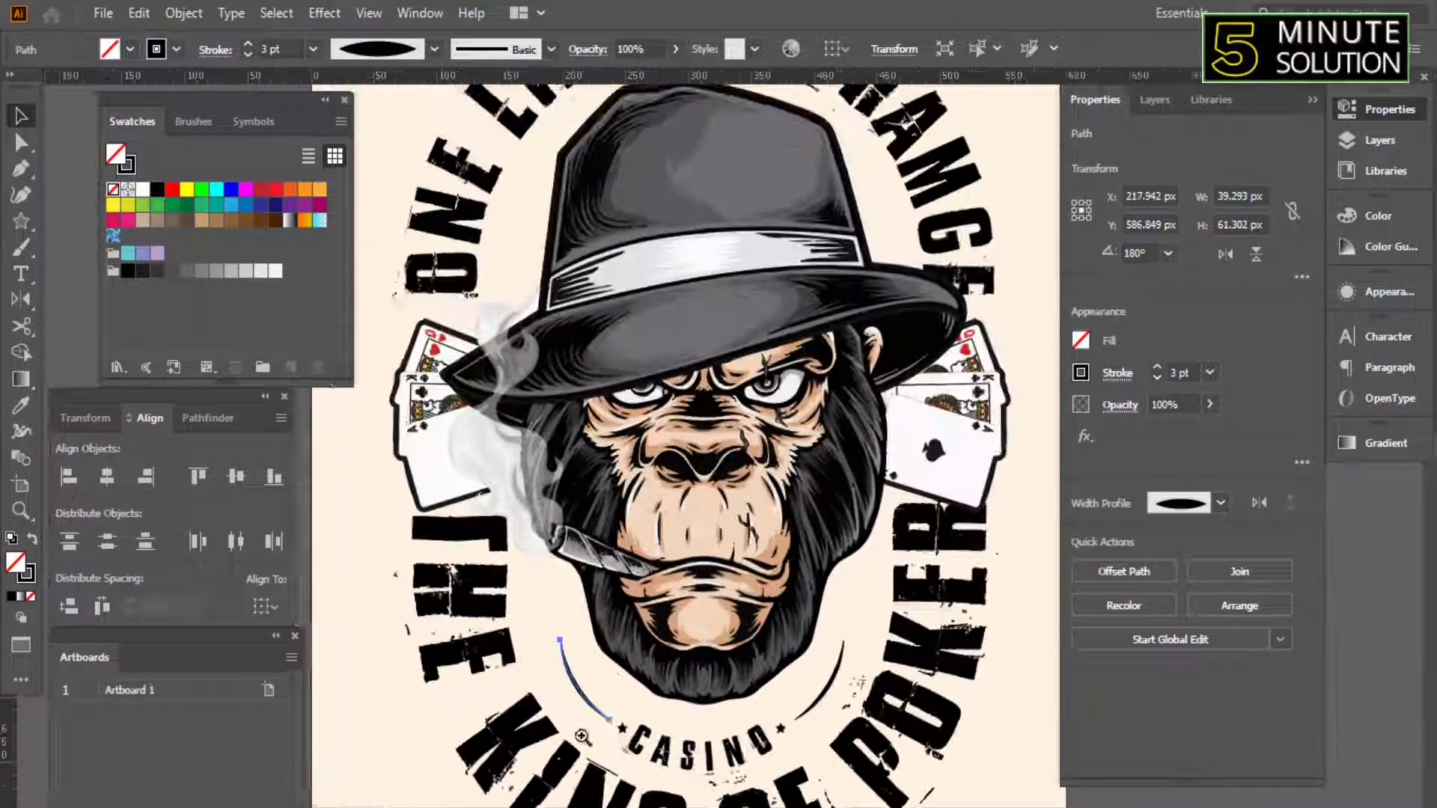
scroll(487, 702, "down", 2, "alt")
scroll(432, 592, "up", 1)
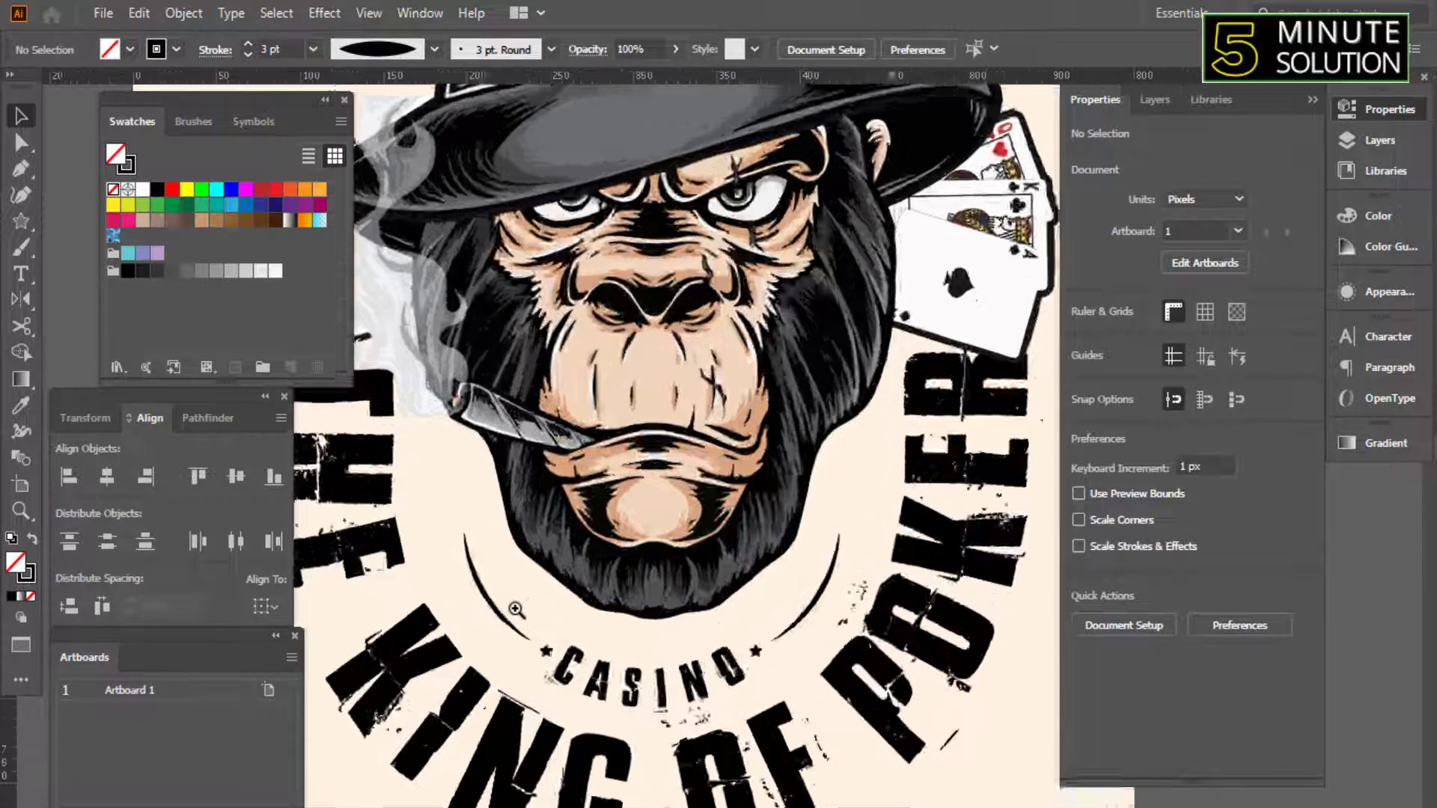
scroll(432, 593, "up", 1)
scroll(432, 593, "up", 1)
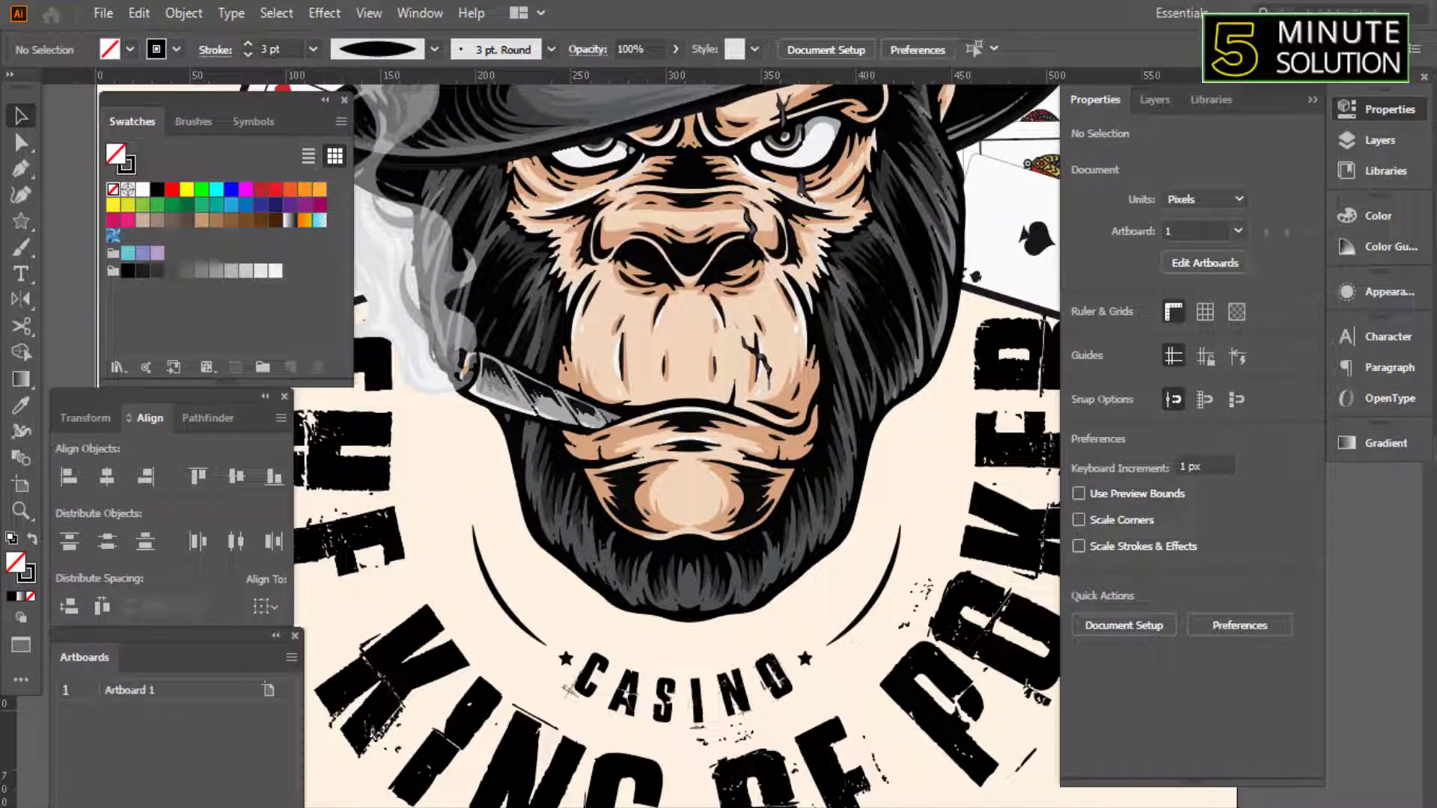
scroll(546, 568, "down", 2, "alt")
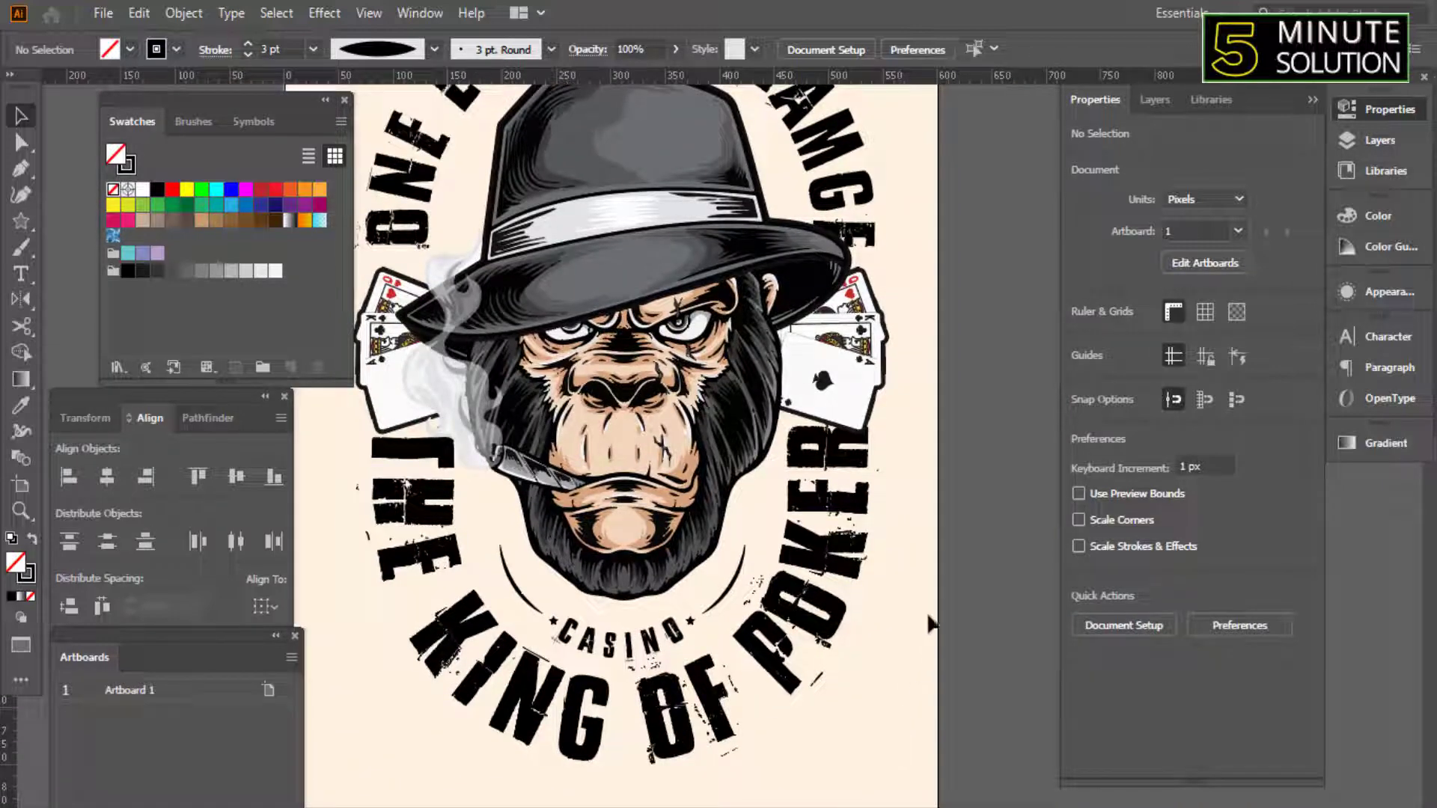
scroll(861, 554, "down", 1, "alt")
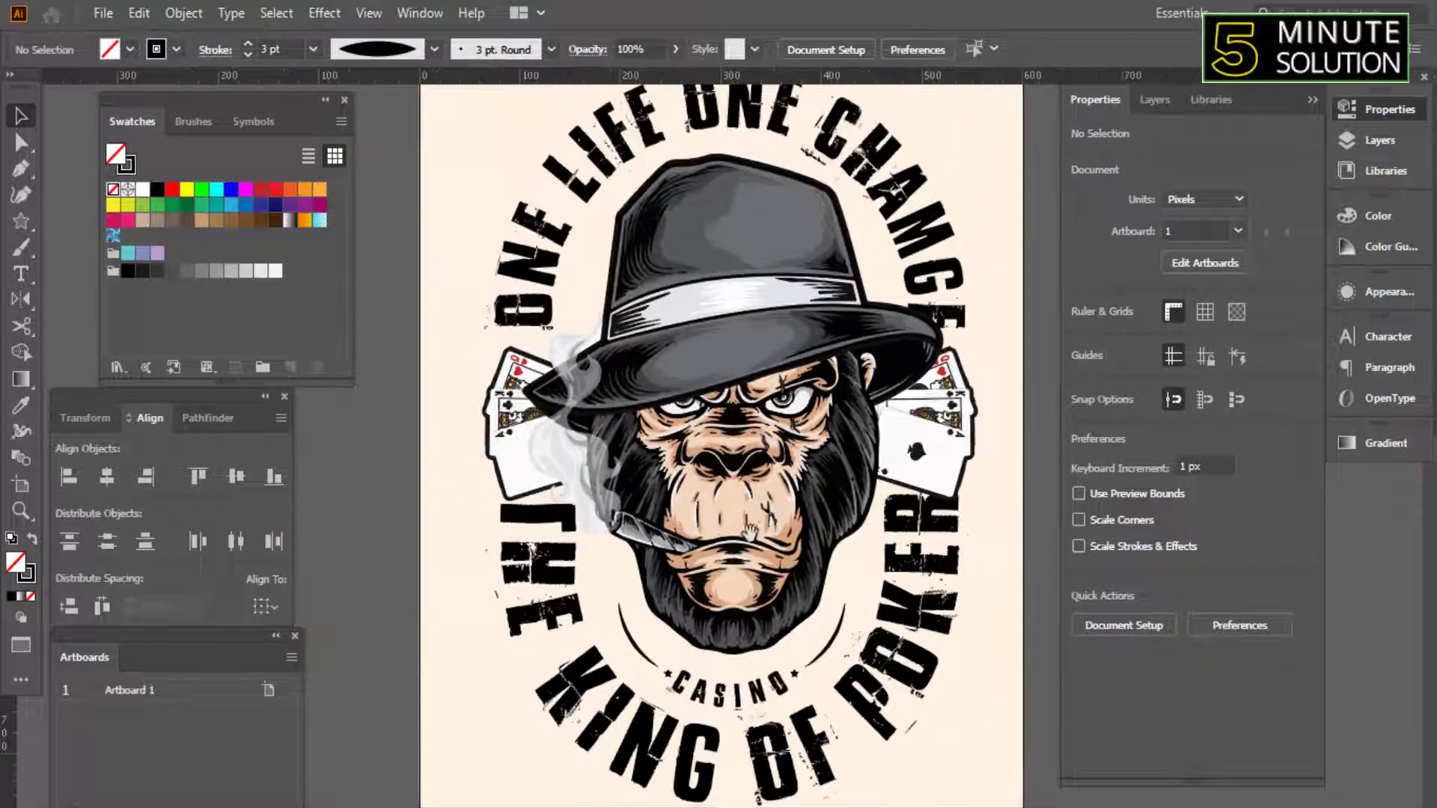
scroll(674, 516, "up", 3, "alt")
scroll(657, 514, "up", 2, "alt")
left_click(656, 514)
scroll(655, 514, "down", 2, "alt")
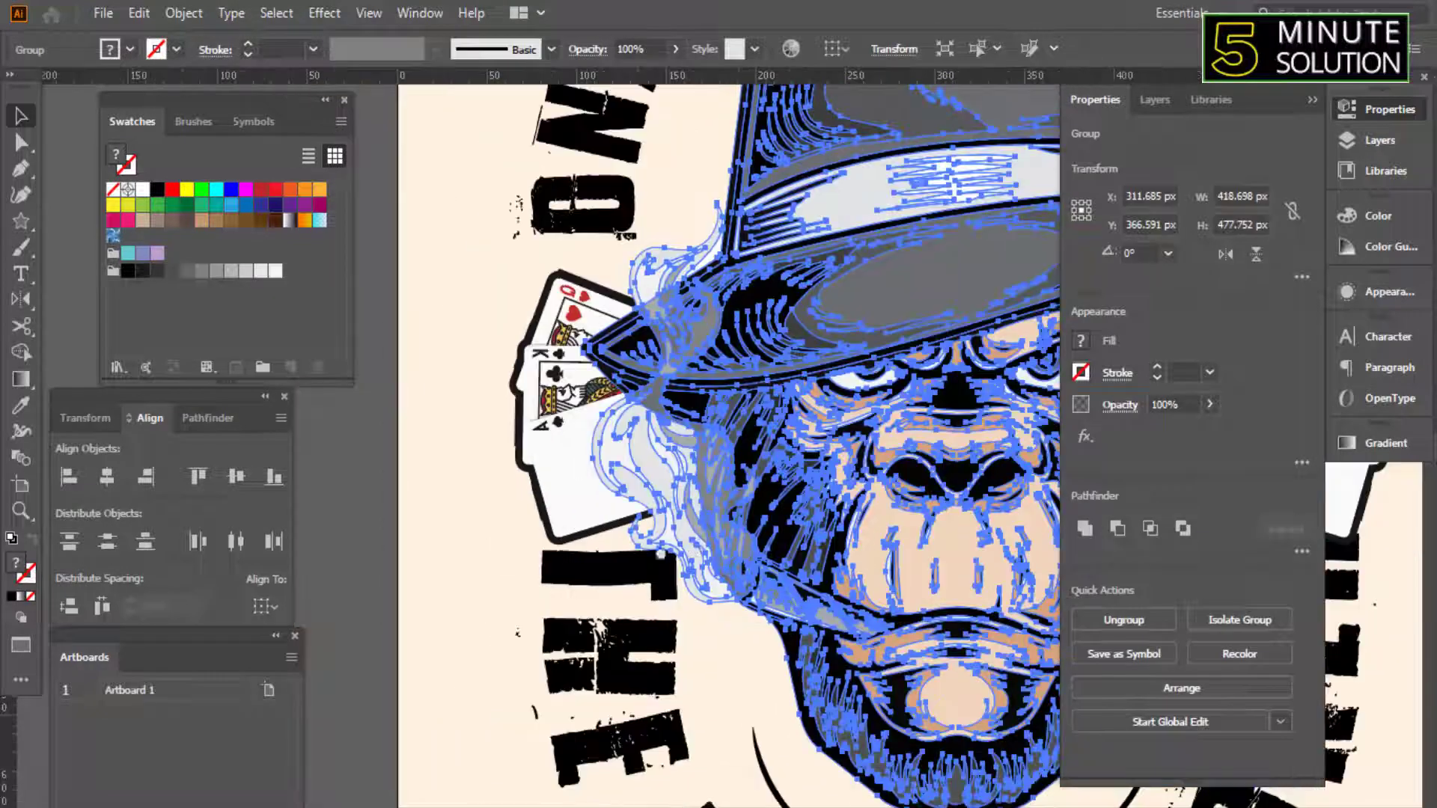
scroll(656, 515, "down", 2, "alt")
scroll(673, 449, "up", 1, "alt")
left_click(939, 295)
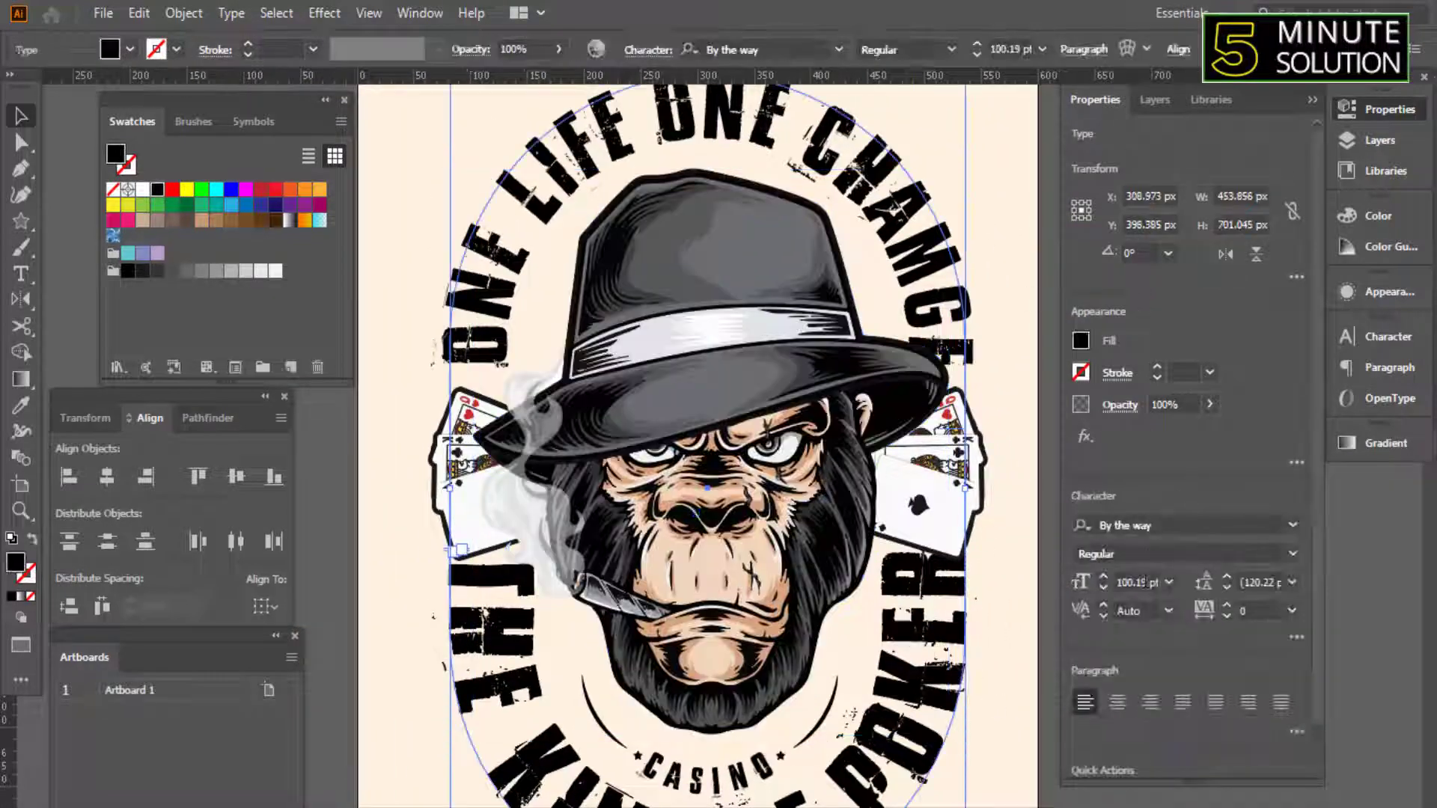
double_click(1137, 582)
type("97")
key("Return")
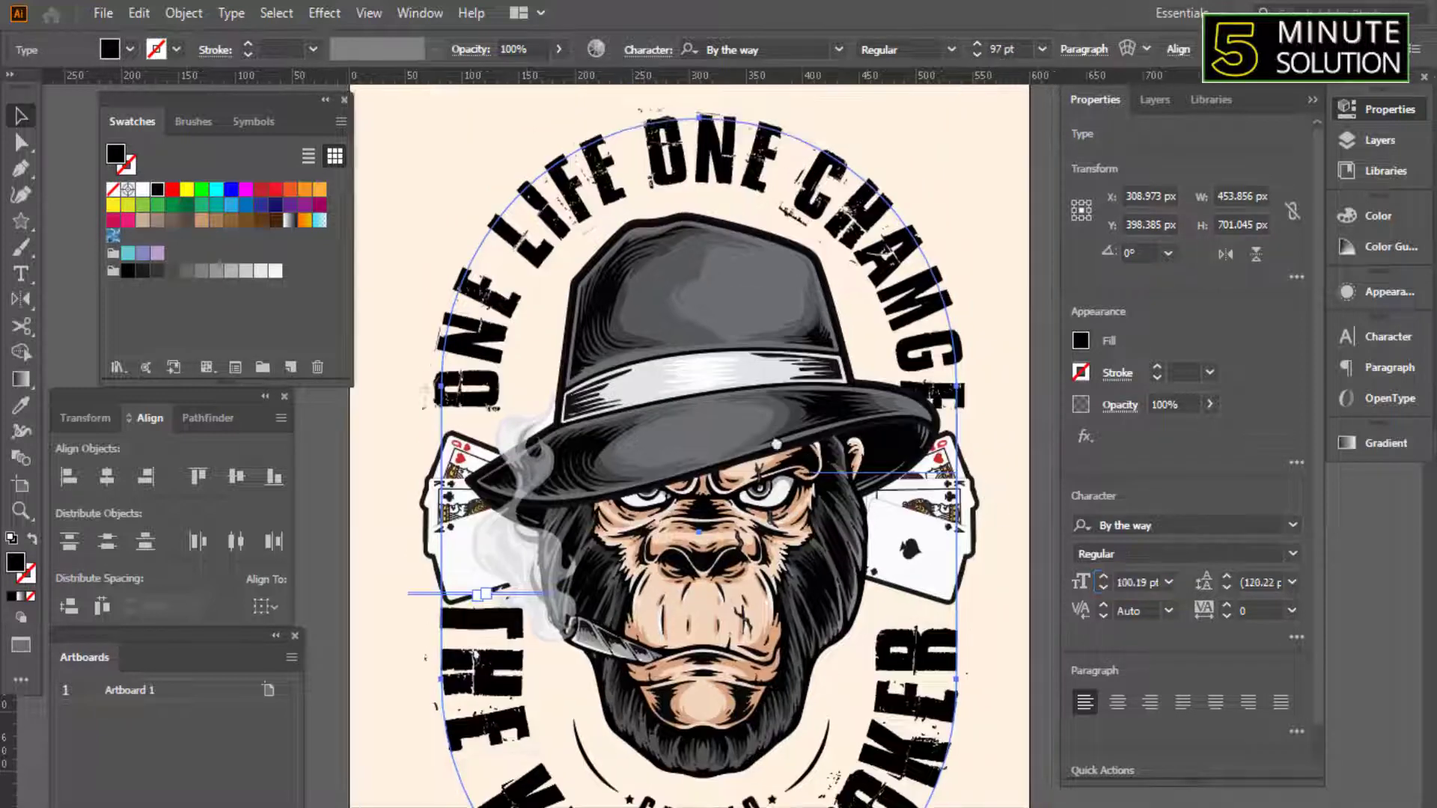
key("ctrl+z")
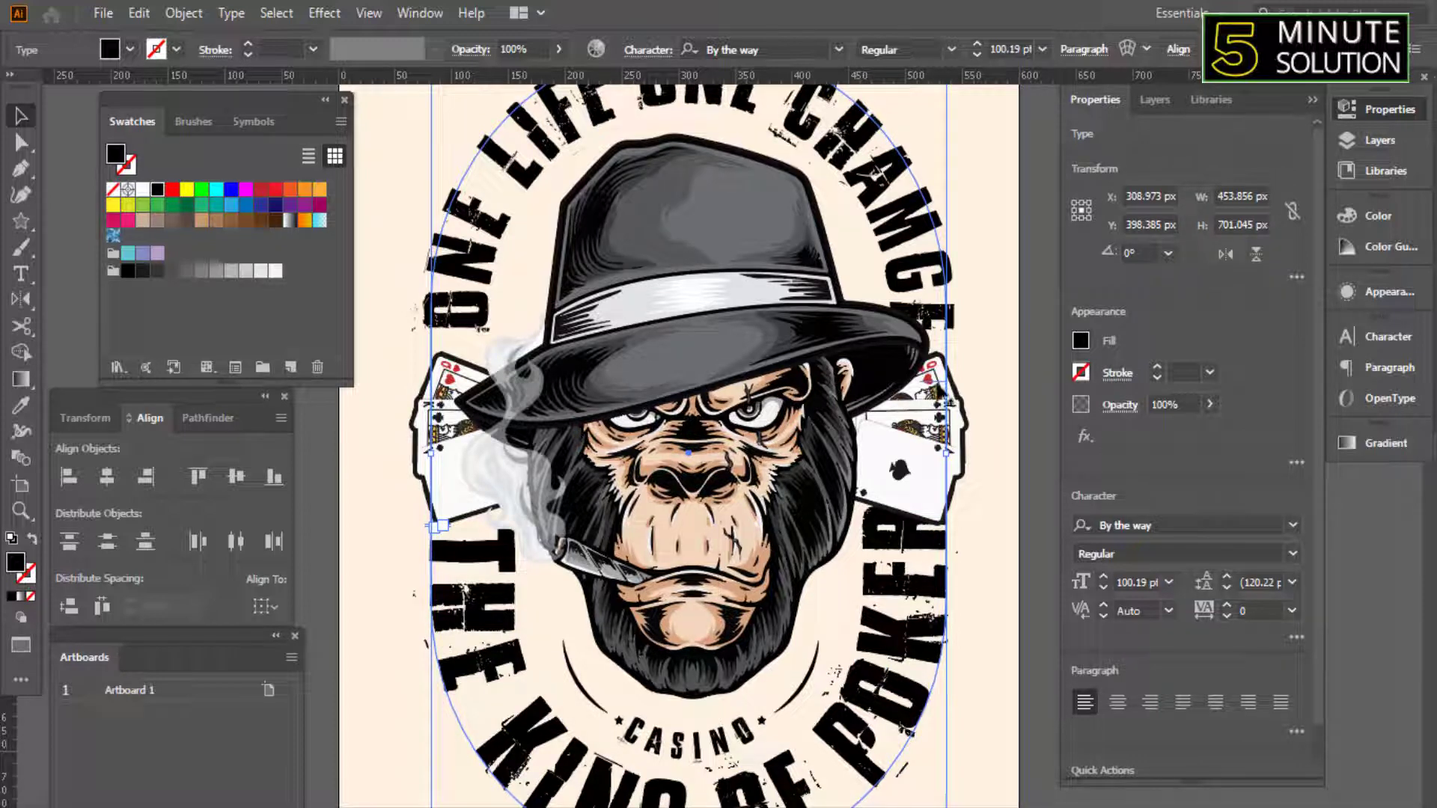
key("ctrl+z")
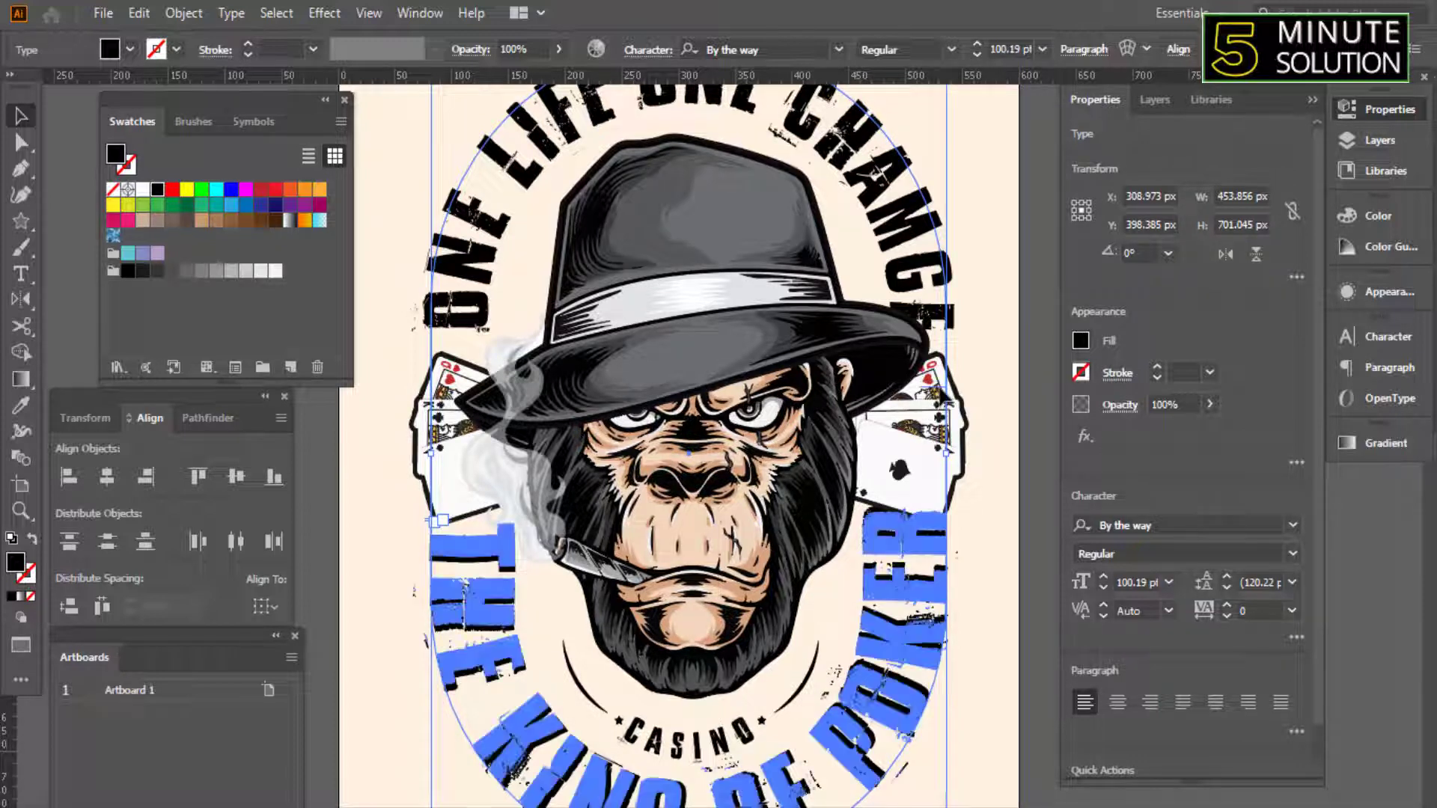
key("ctrl+z")
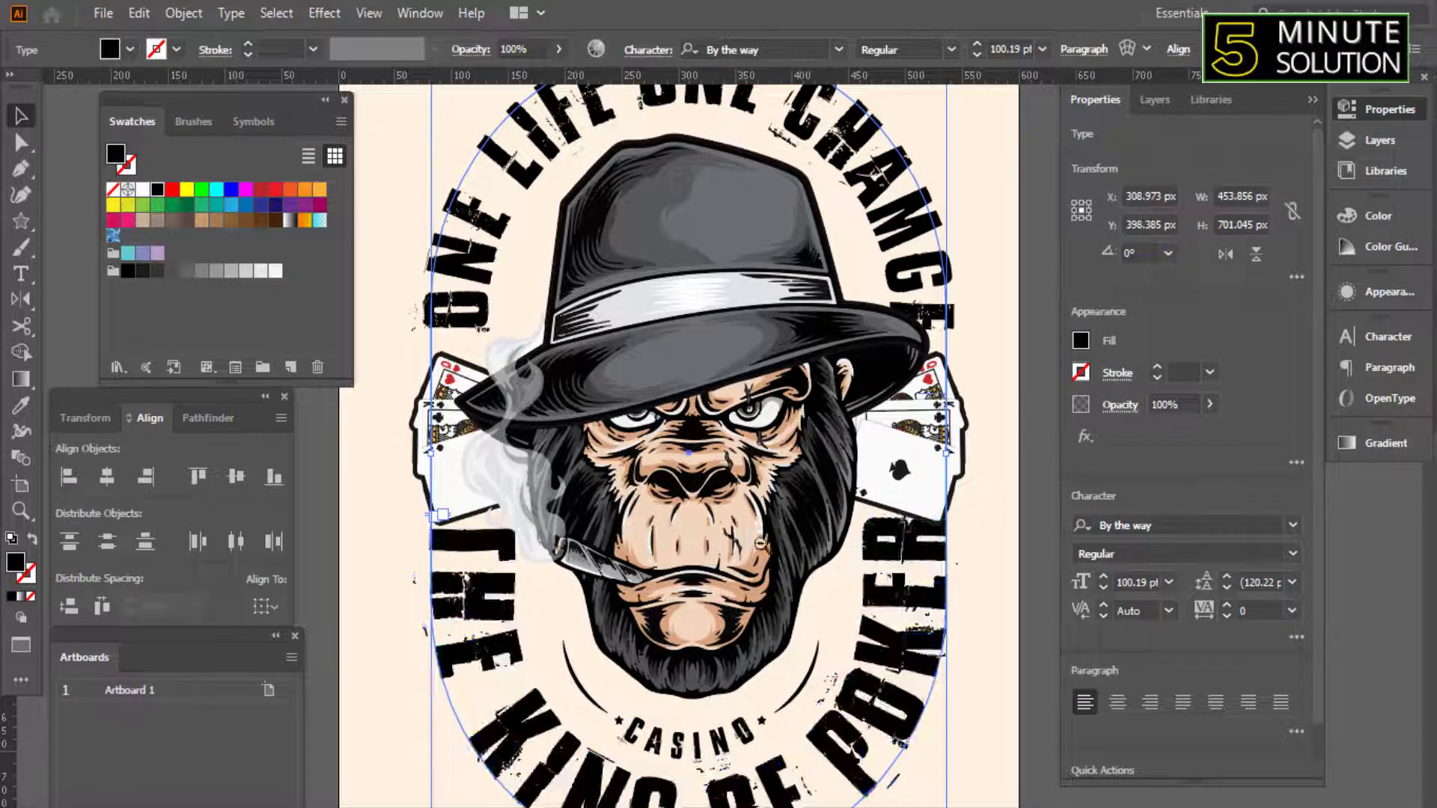
key("ctrl+minus")
key("ctrl+minus")
key("ctrl+plus")
key("ctrl+shift+a")
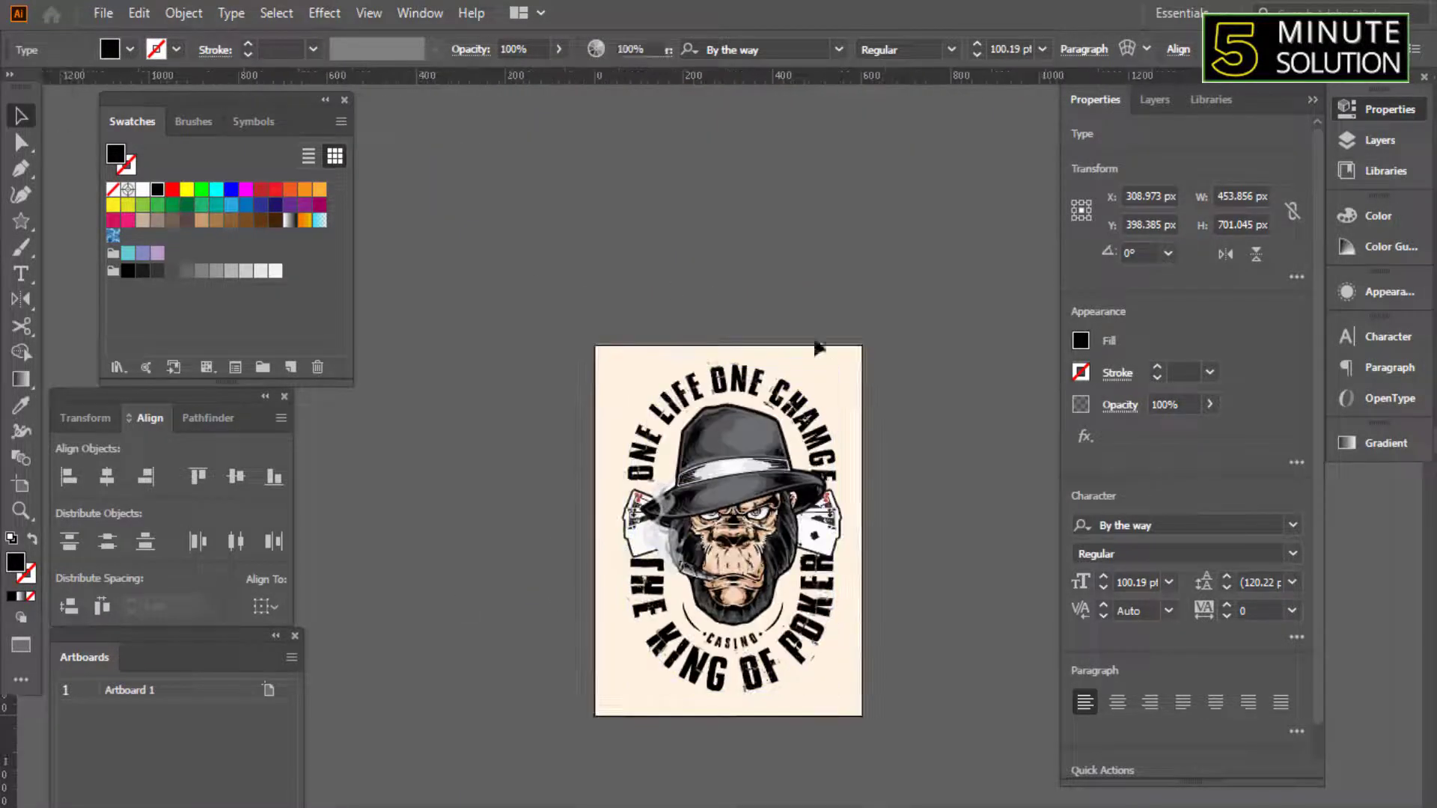